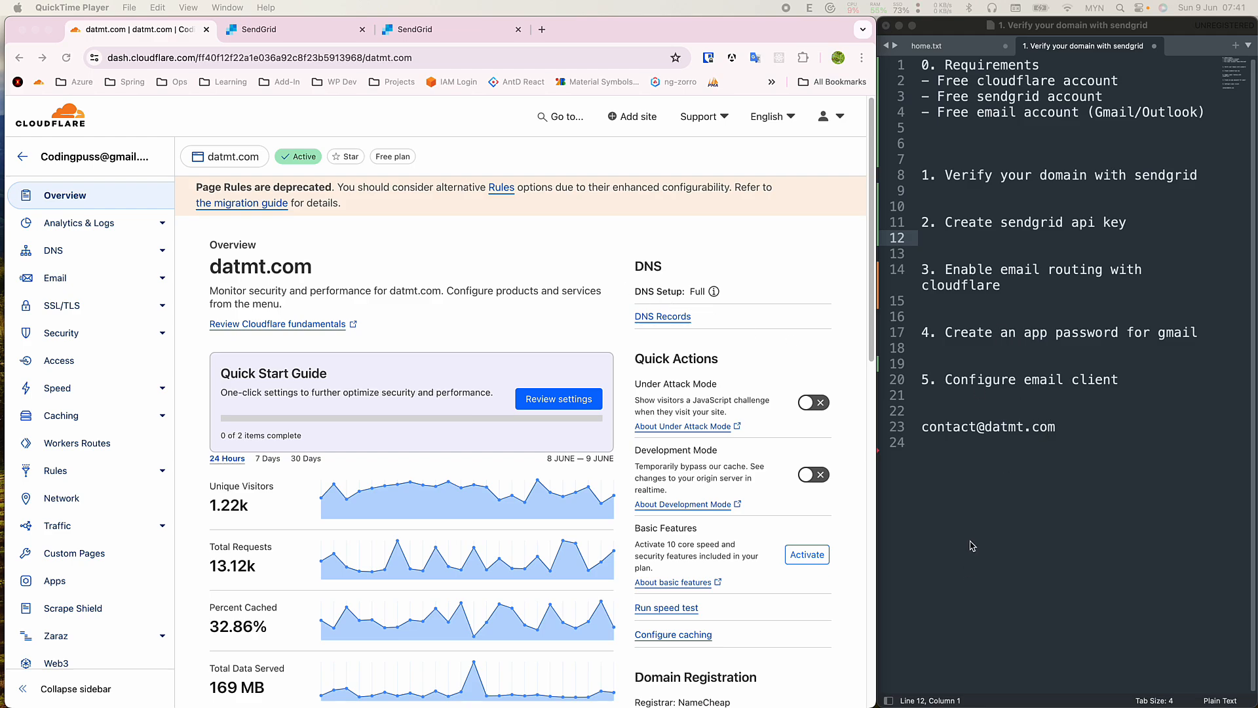
# Highlight the contact address in the Sublime Text notes.
pyautogui.click(979, 488)
pyautogui.moveTo(1064, 430)
pyautogui.mouseDown()
pyautogui.moveTo(990, 430)
pyautogui.moveTo(1064, 430)
pyautogui.mouseUp()
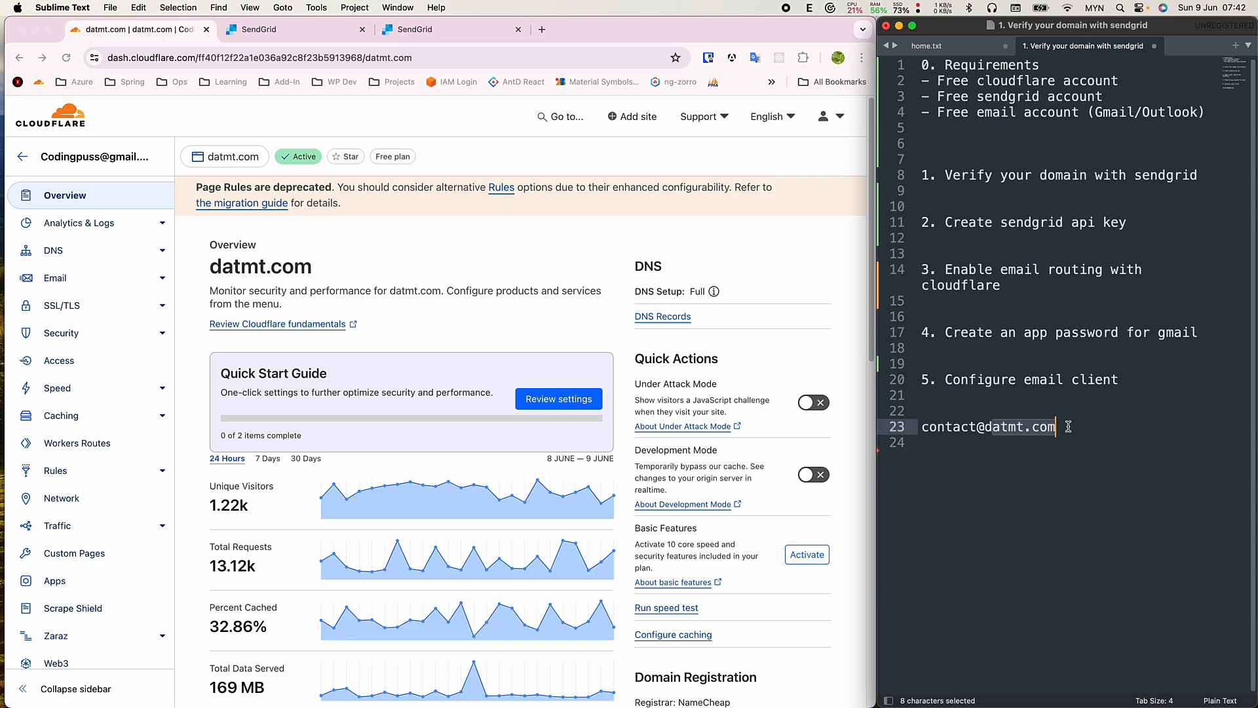
pyautogui.click(1064, 429)
pyautogui.doubleClick(963, 429)
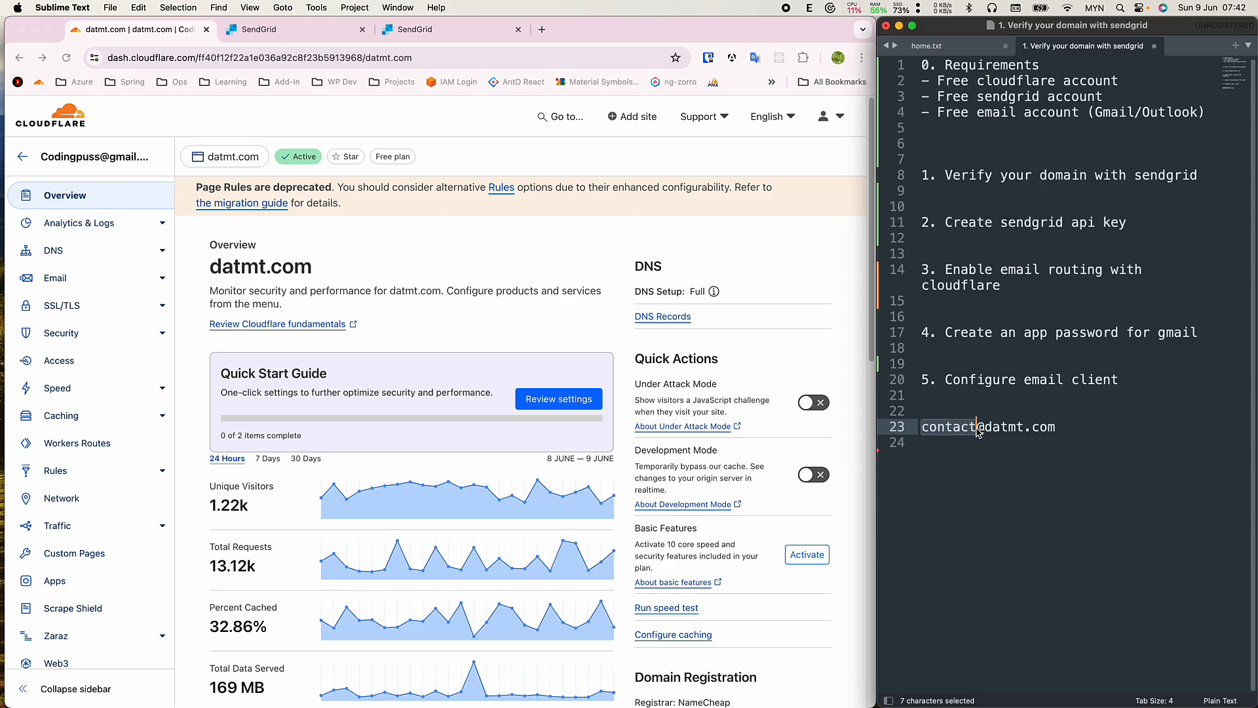
pyautogui.moveTo(1087, 431); pyautogui.dragTo(916, 421)
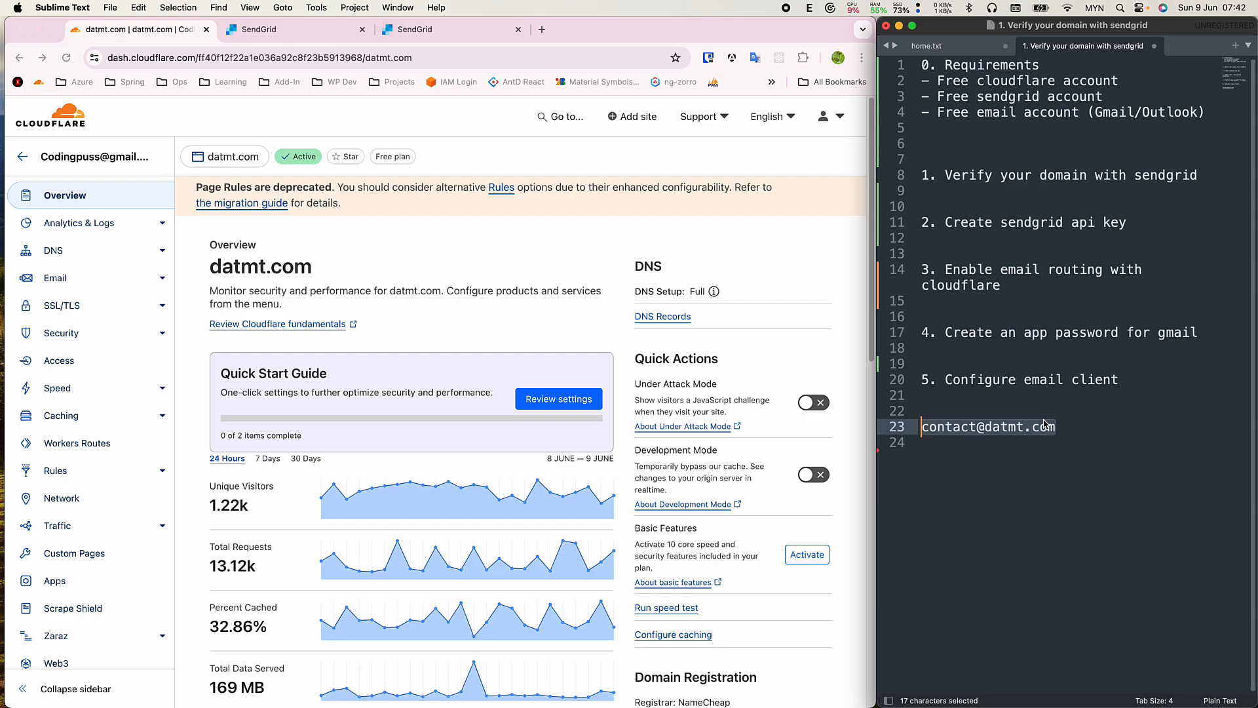
# Type '- a domain name' on empty line 5 below the requirements.
pyautogui.click(996, 148)
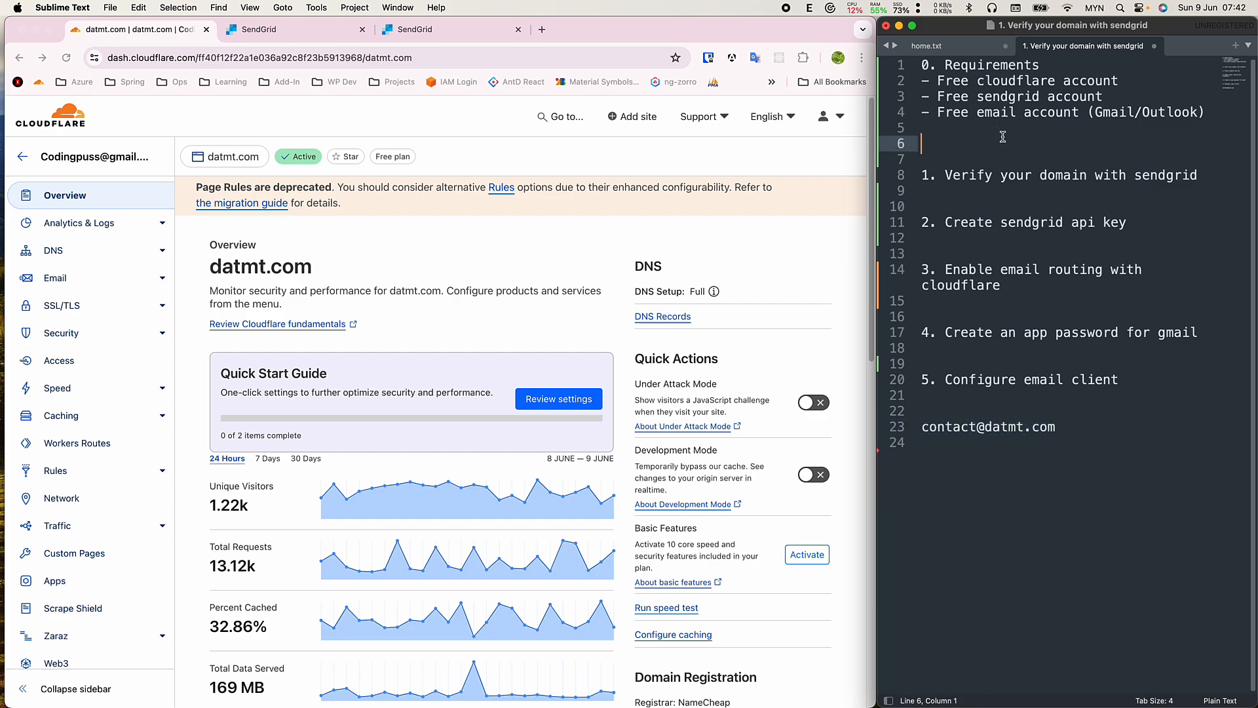
pyautogui.click(994, 133)
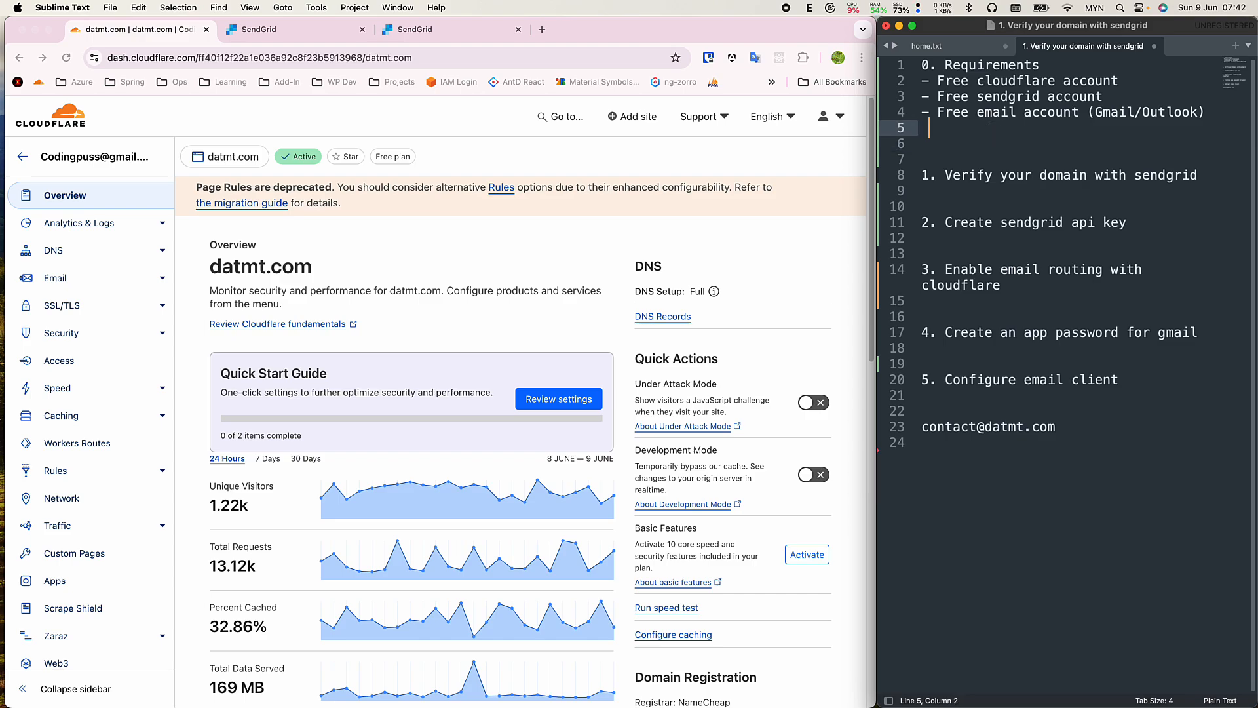
pyautogui.write('- a domain name')
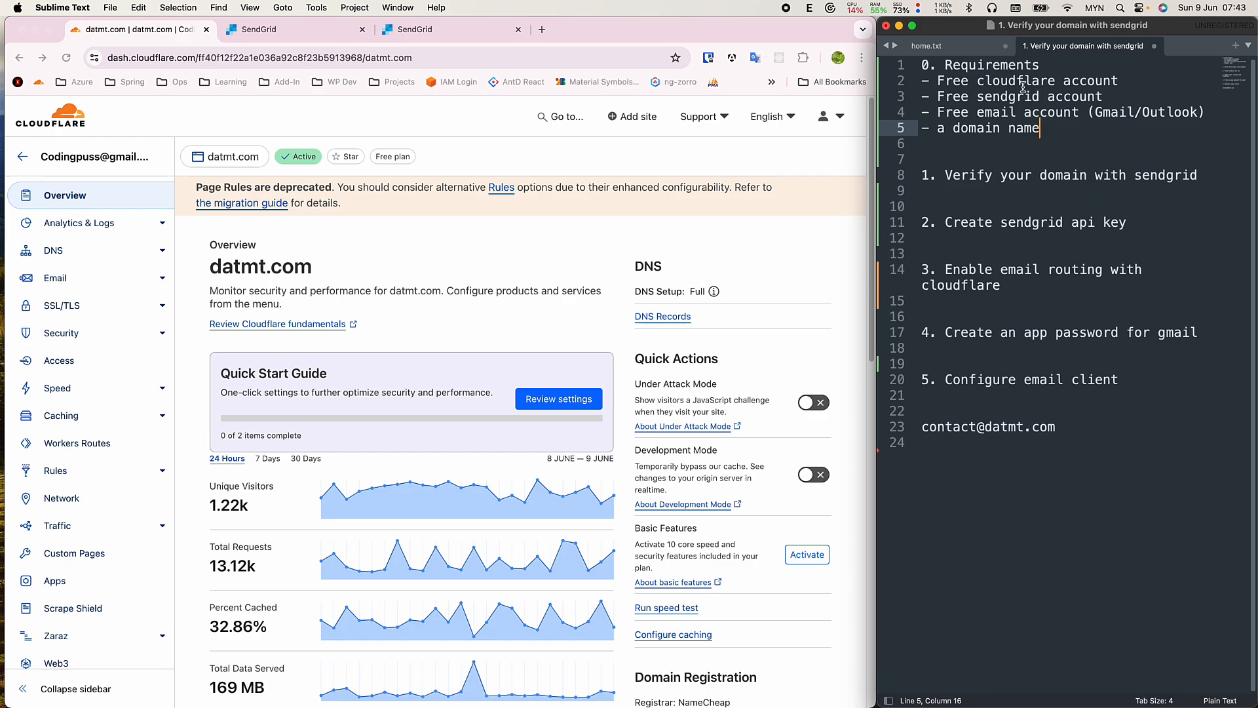
pyautogui.moveTo(1000, 85); pyautogui.dragTo(1110, 85)
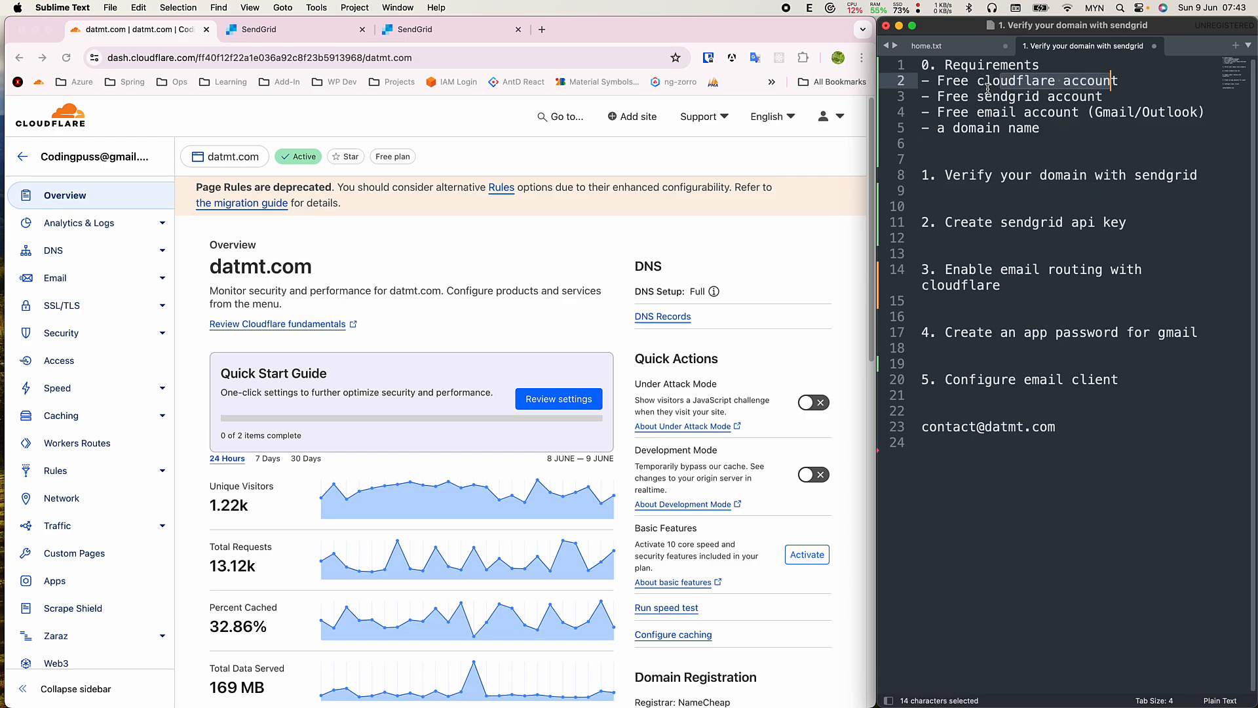
pyautogui.moveTo(985, 96); pyautogui.dragTo(1016, 96)
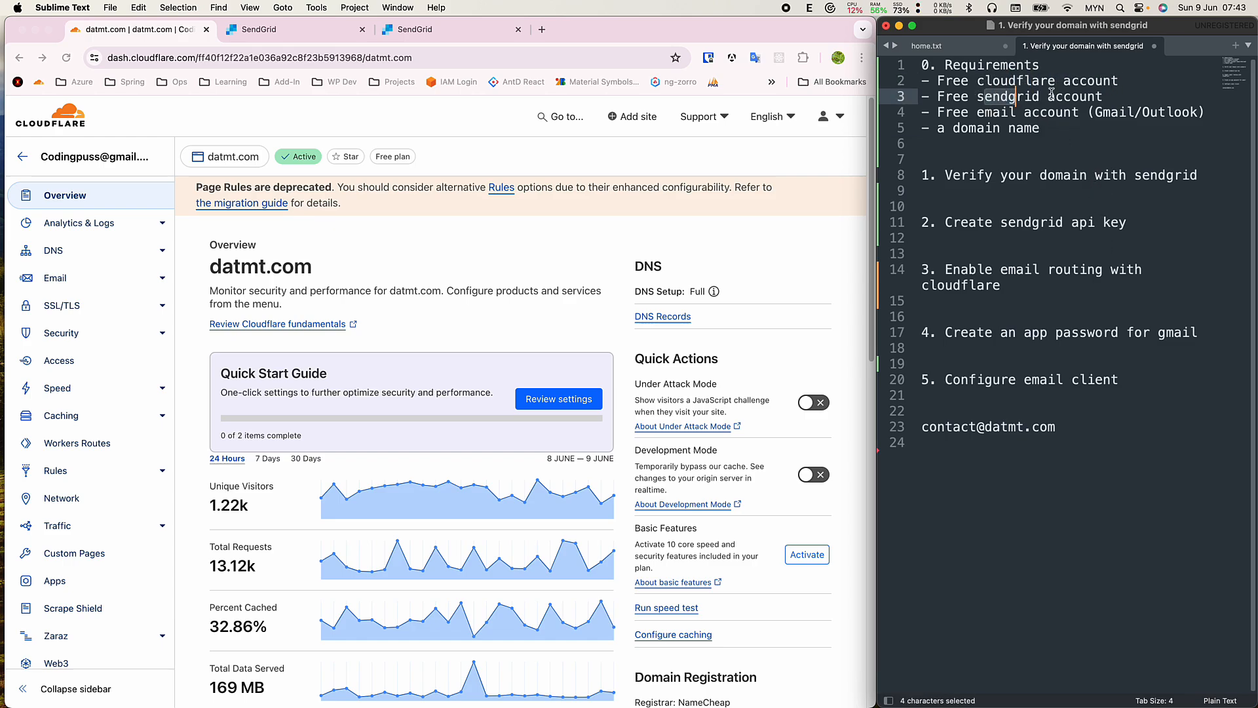
pyautogui.click(1008, 80)
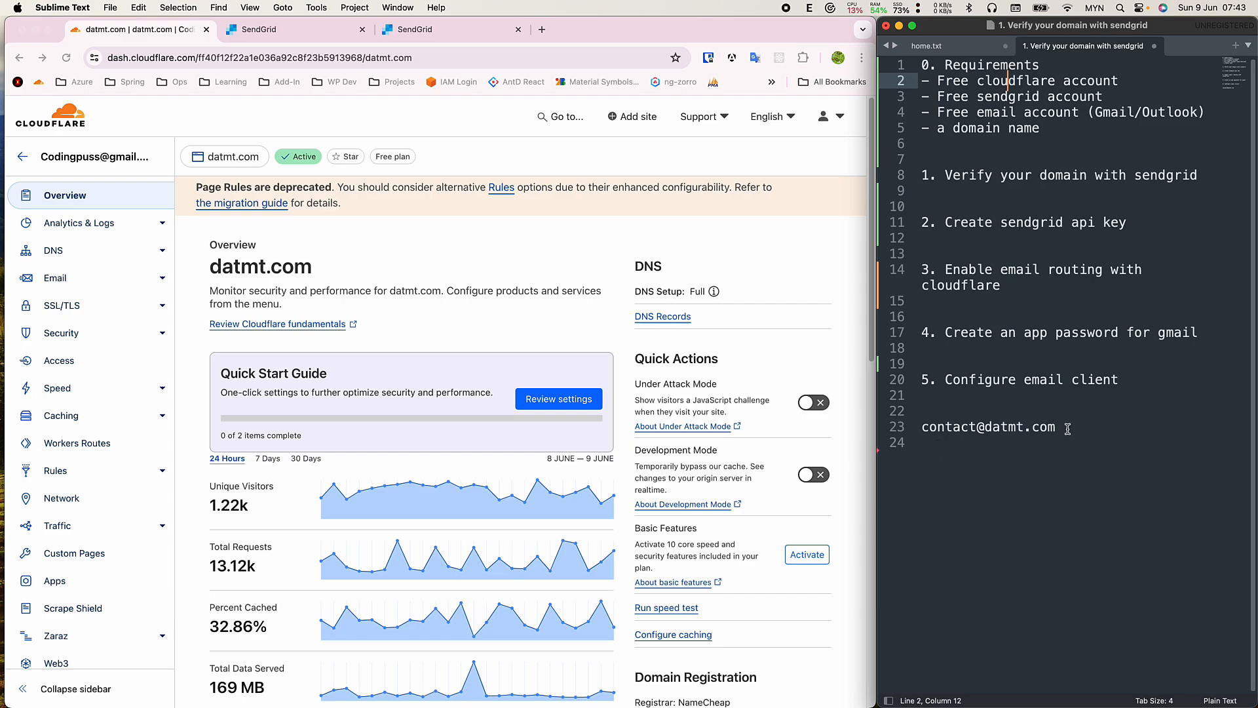
# Review the contact address, free email account and new domain name lines.
pyautogui.moveTo(1062, 426); pyautogui.dragTo(919, 426)
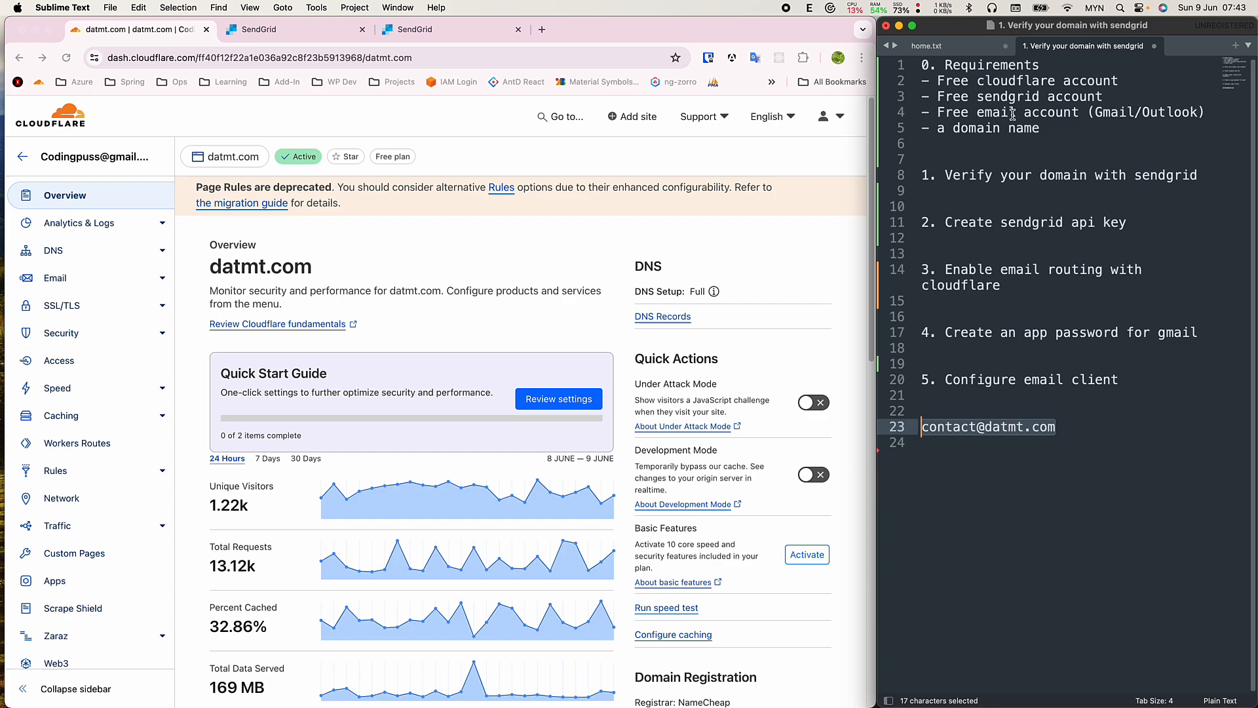
pyautogui.moveTo(949, 114); pyautogui.dragTo(1081, 109)
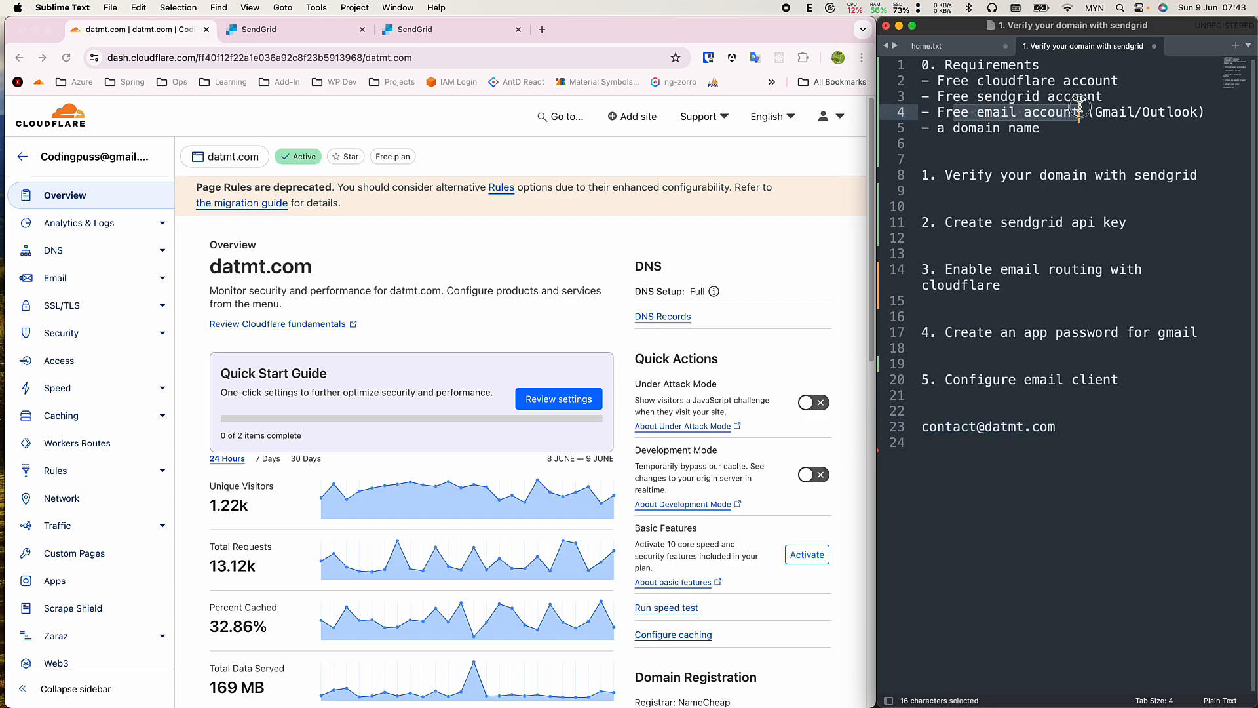
pyautogui.click(1124, 117)
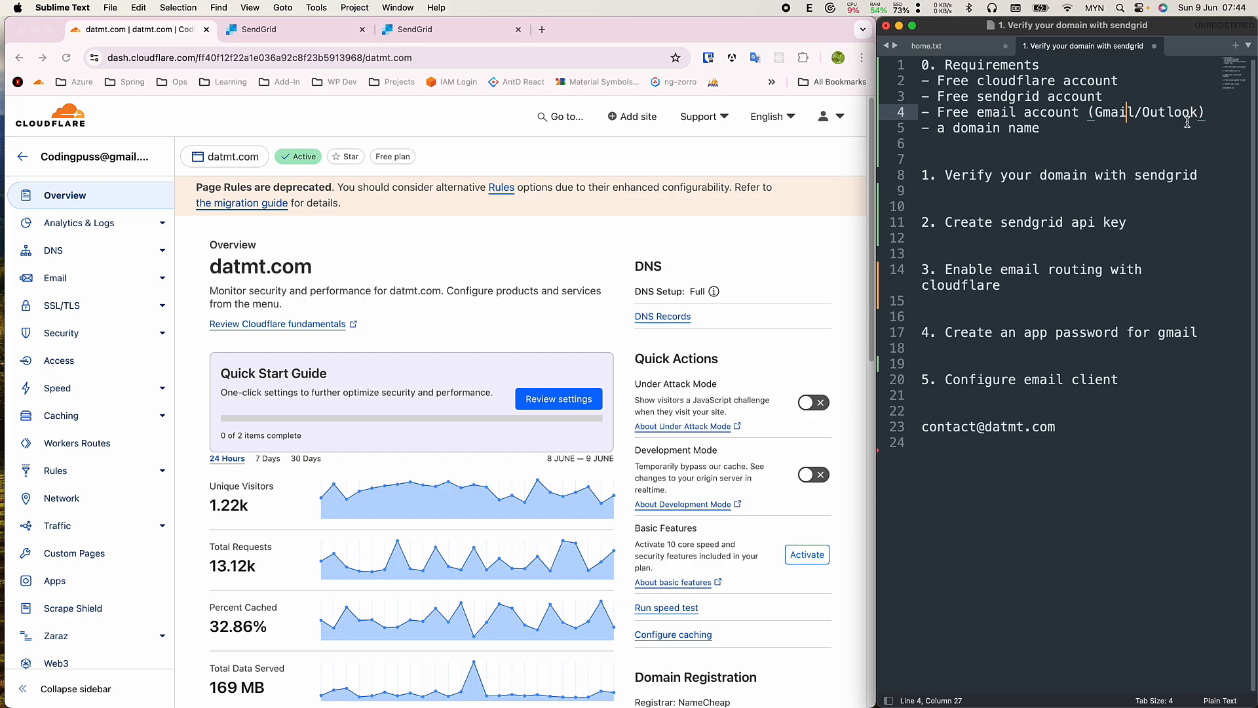
pyautogui.click(1067, 128)
pyautogui.tripleClick(1104, 124)
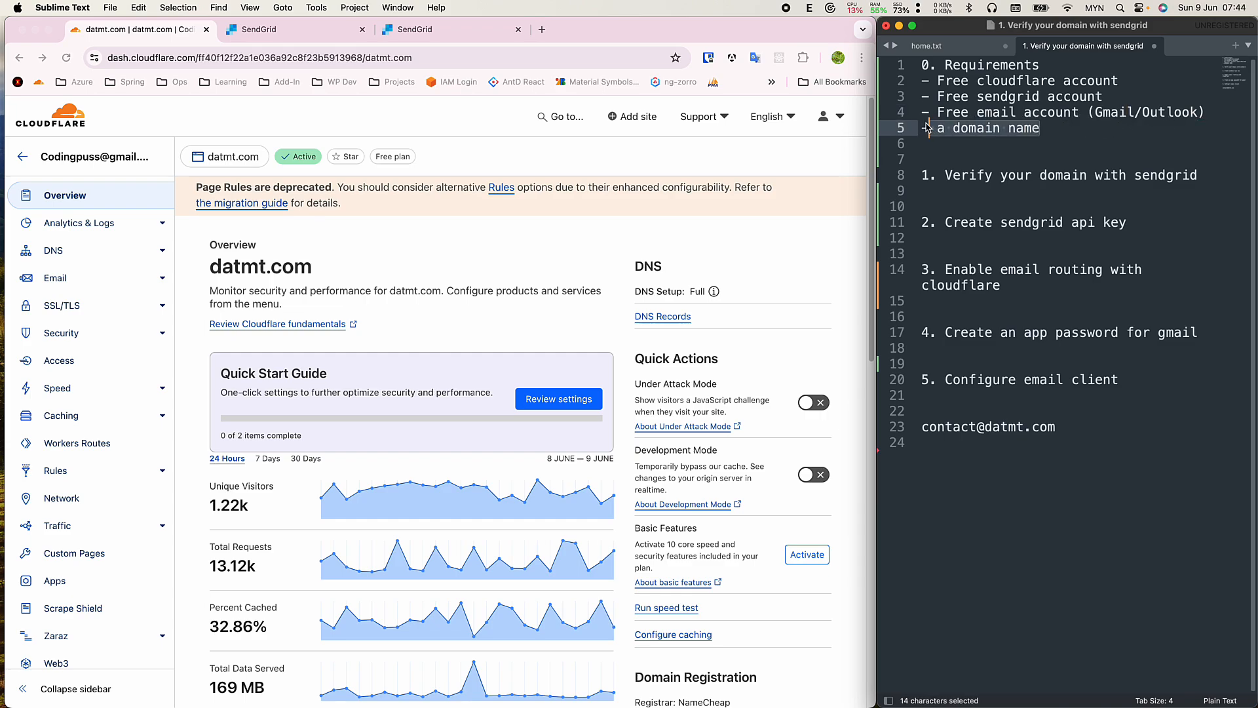
pyautogui.click(1032, 131)
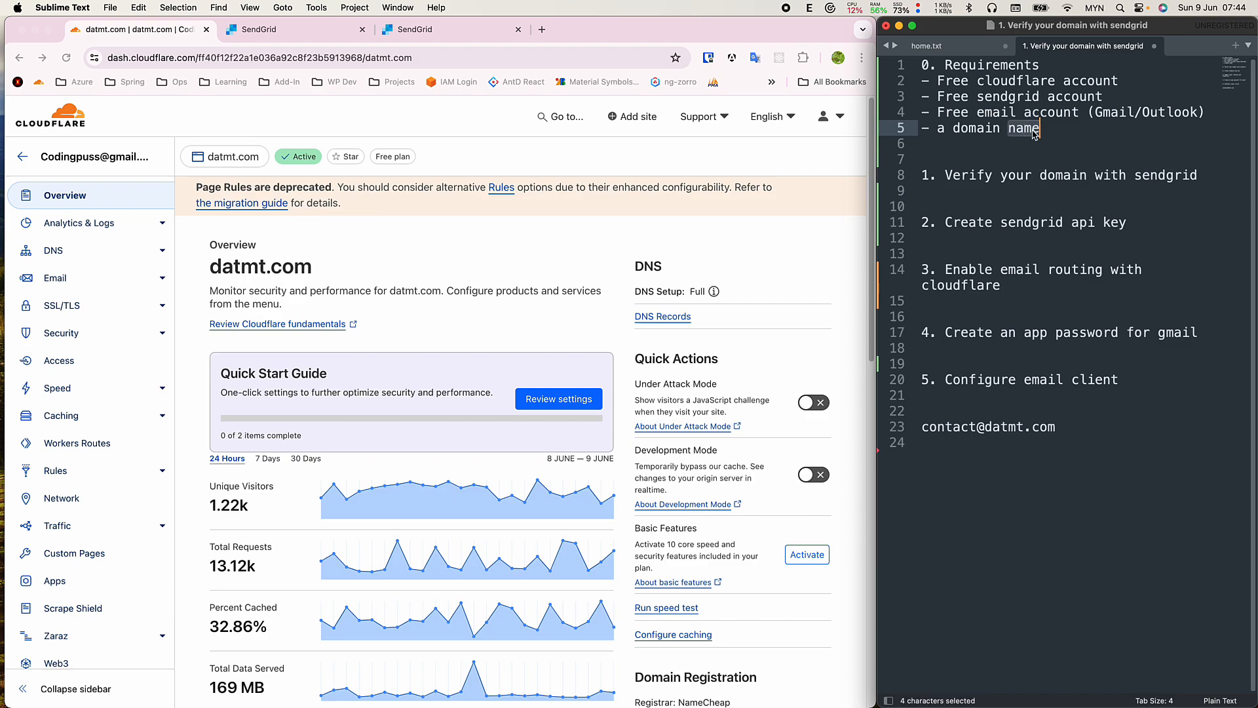
pyautogui.tripleClick(1032, 132)
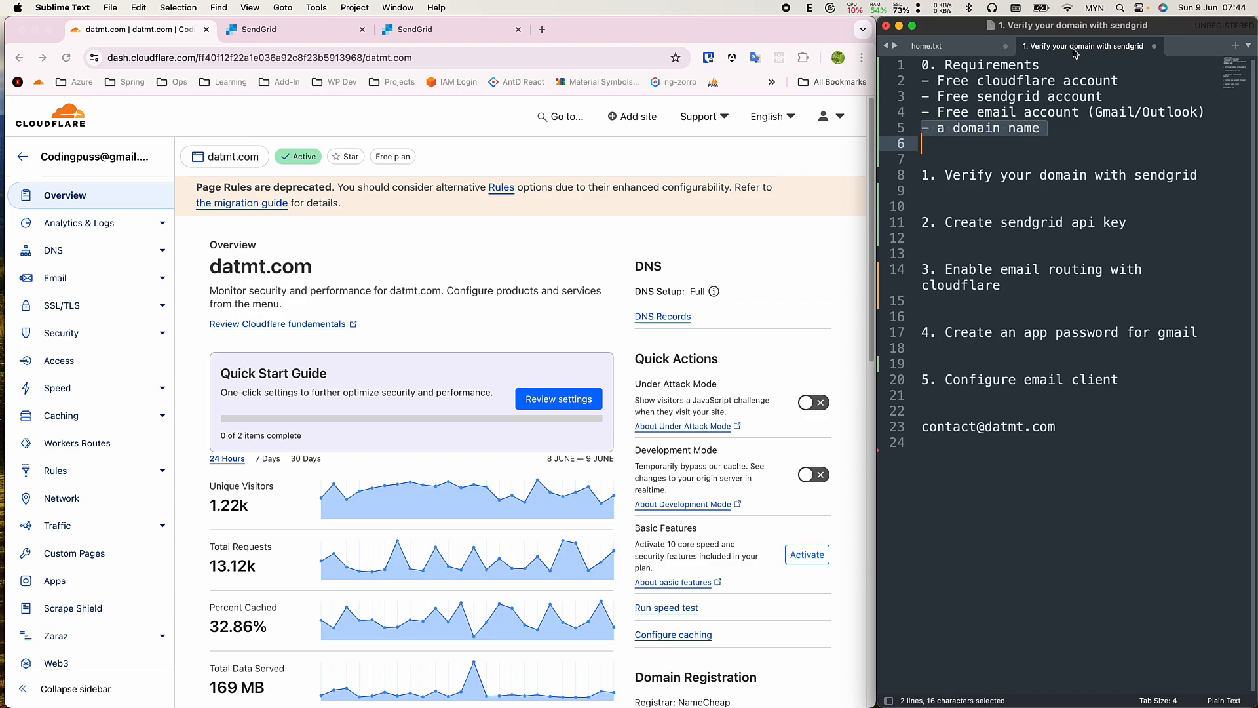
pyautogui.click(1049, 153)
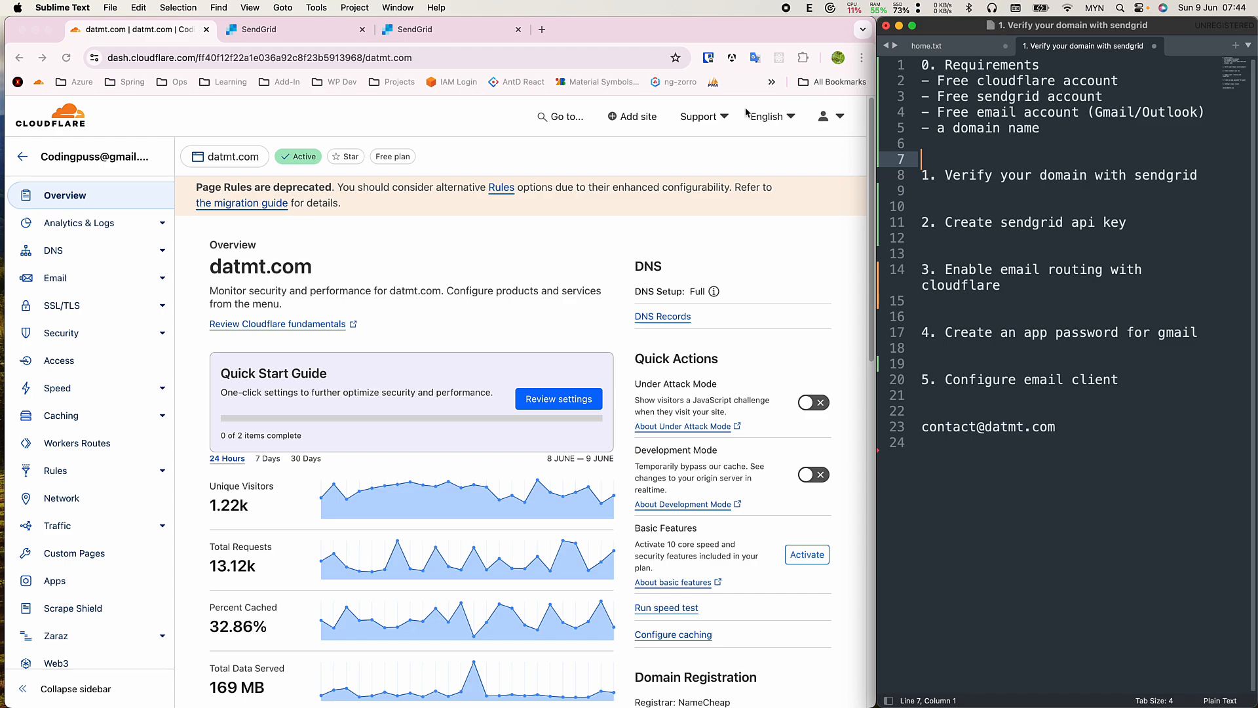
pyautogui.click(485, 156)
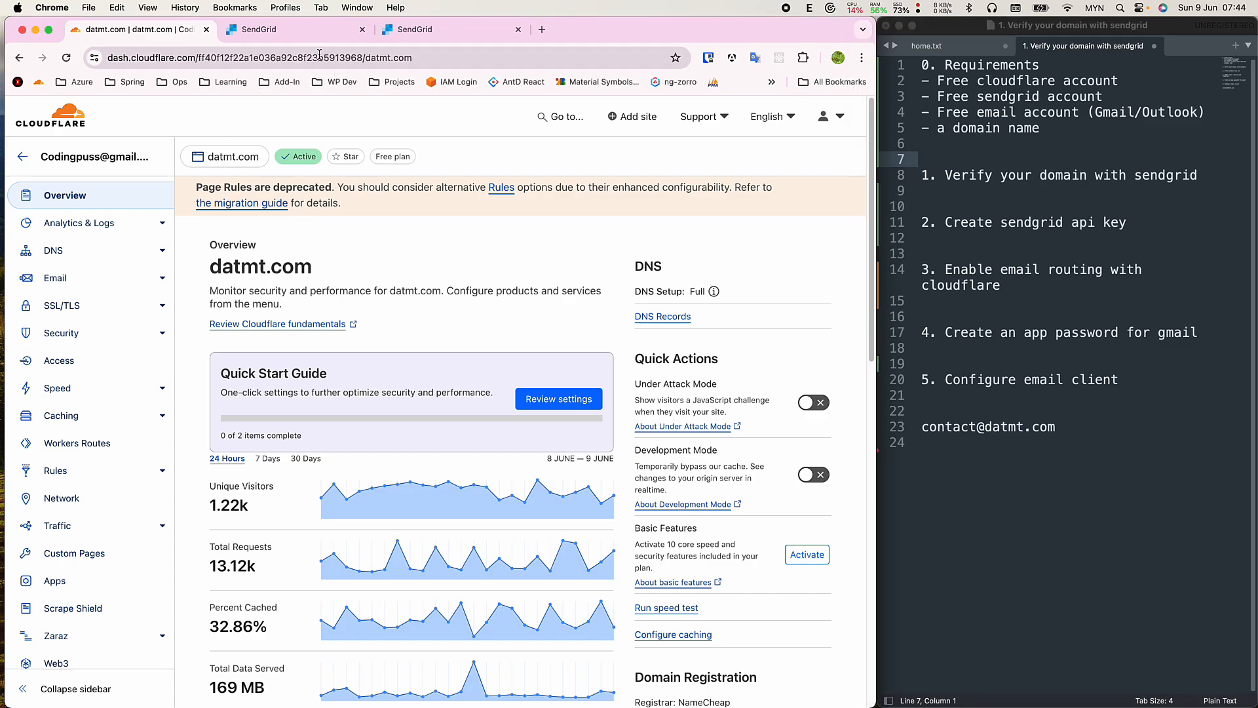
# Switch to SendGrid and open the Sender Authentication settings.
pyautogui.click(318, 29)
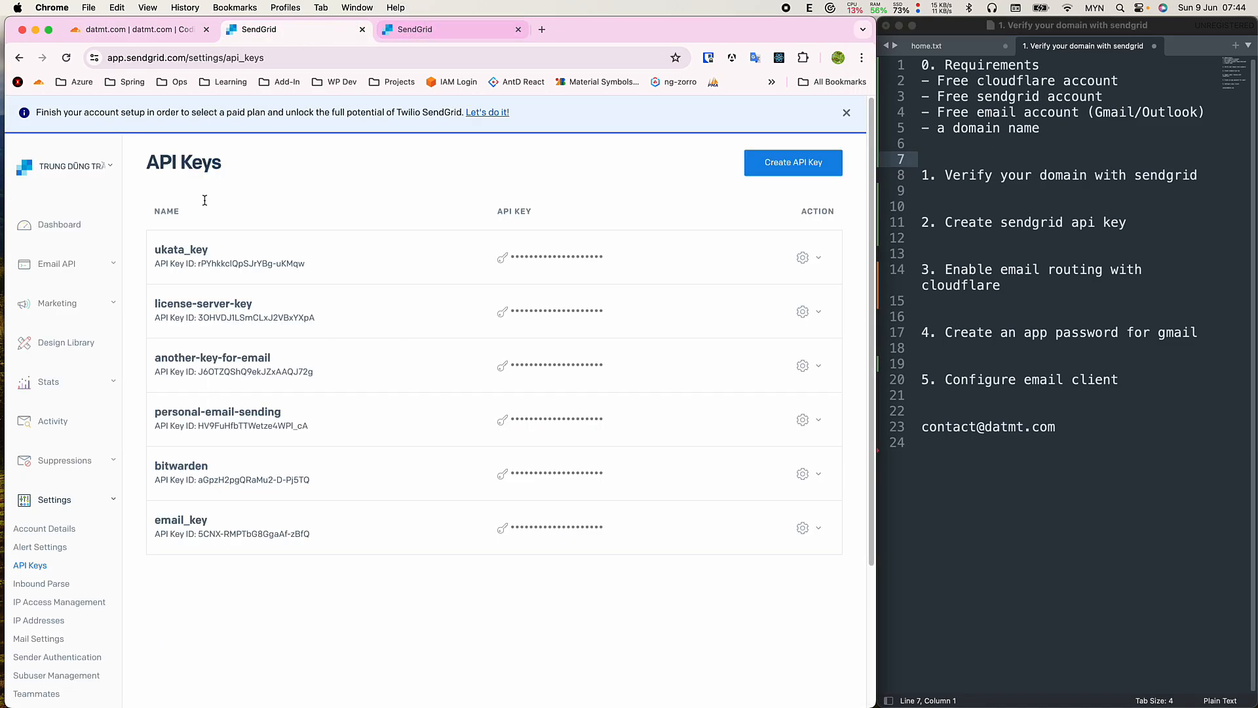
pyautogui.scroll(-1, 111, 517)
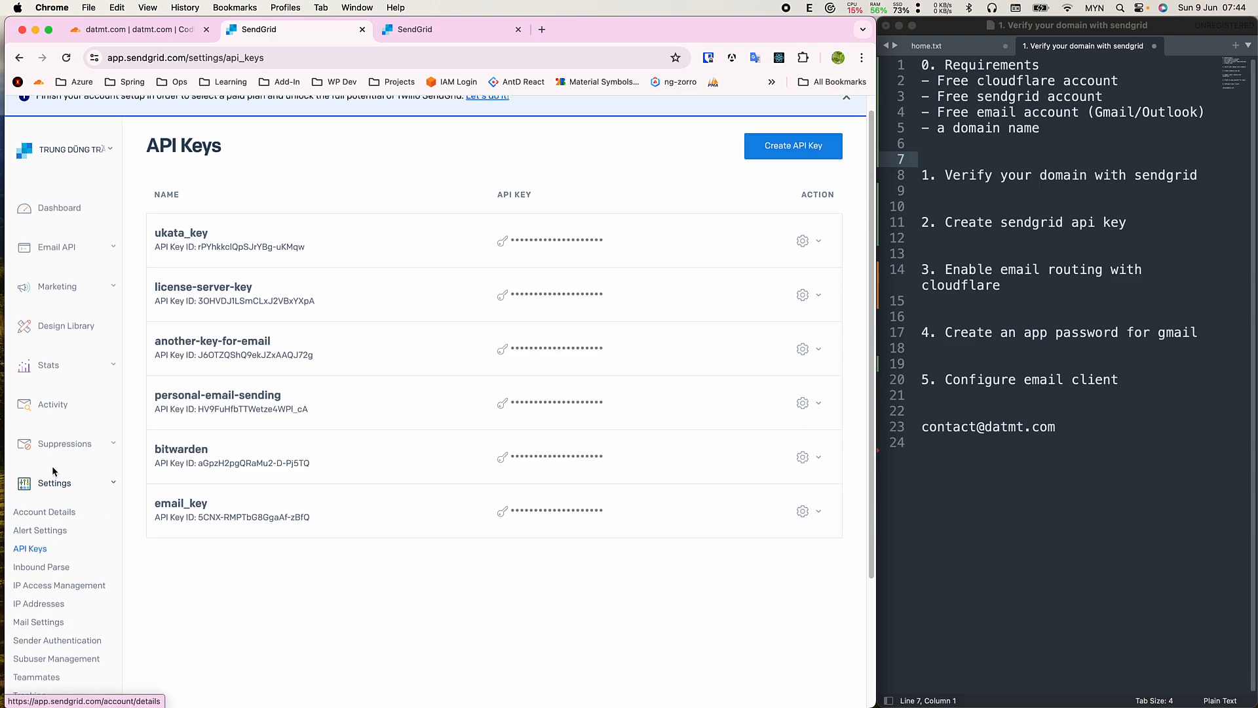
pyautogui.click(57, 642)
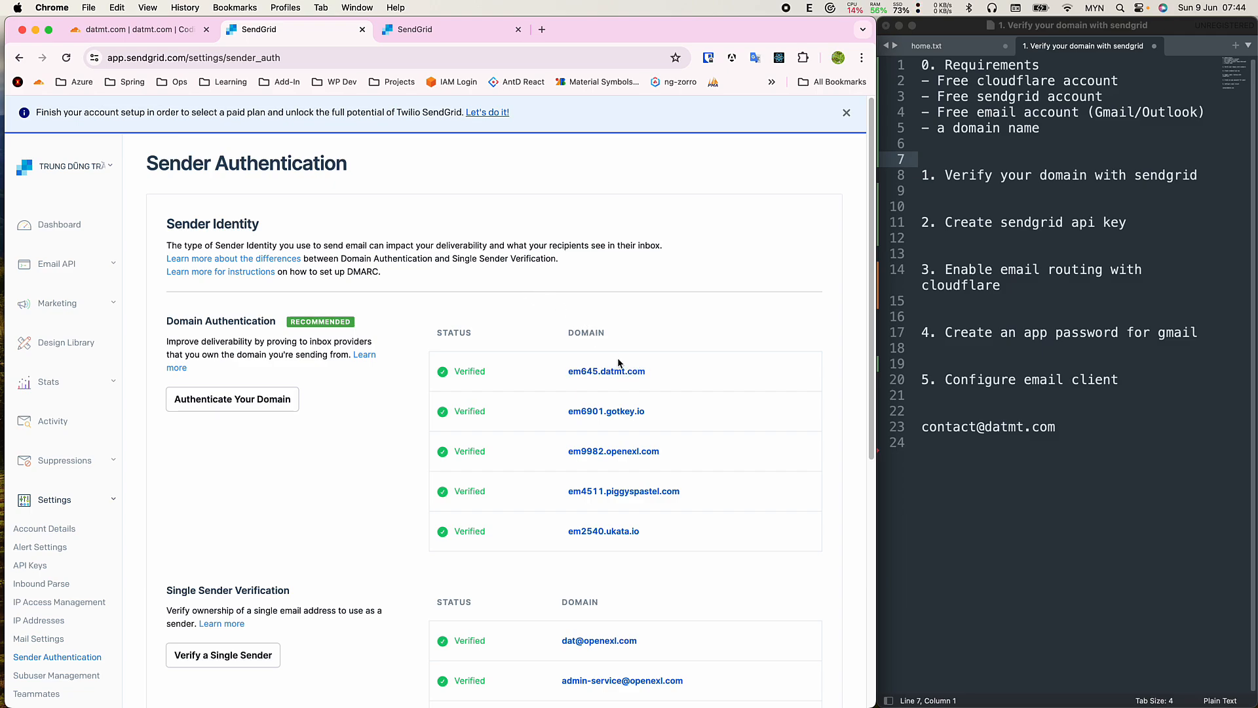
# Start domain authentication with Cloudflare as DNS host, then return to the overview.
pyautogui.click(257, 410)
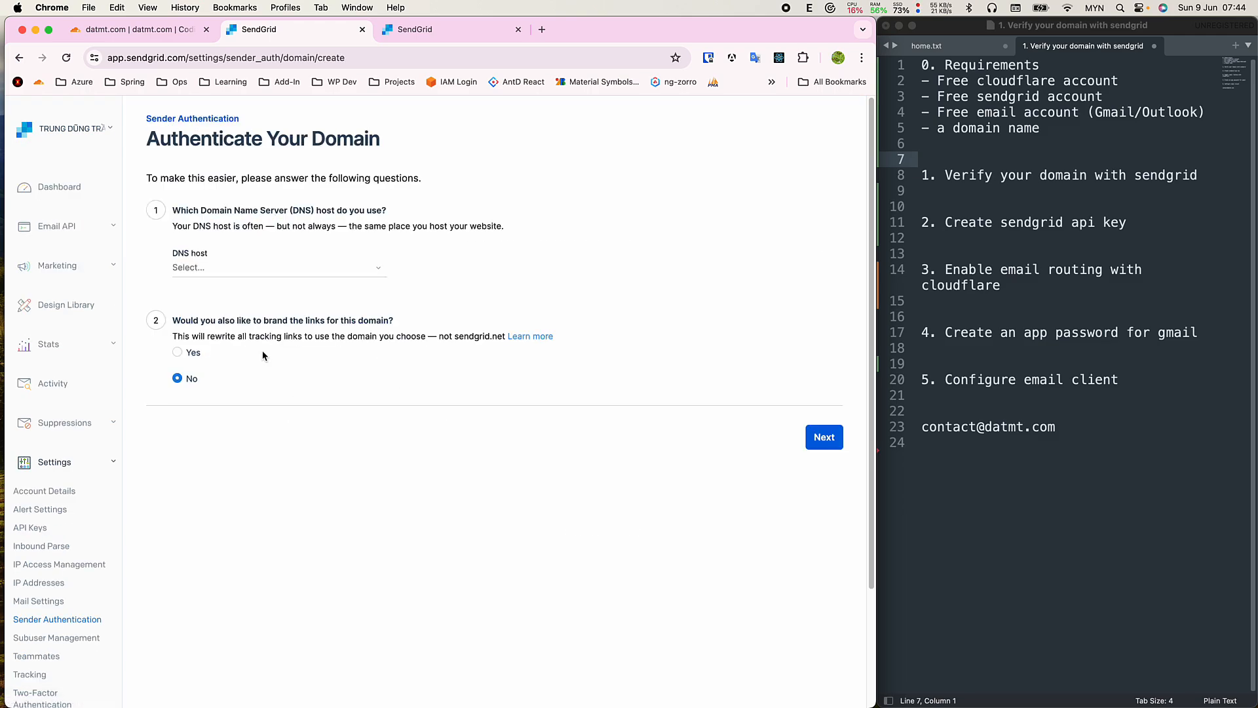
pyautogui.click(262, 269)
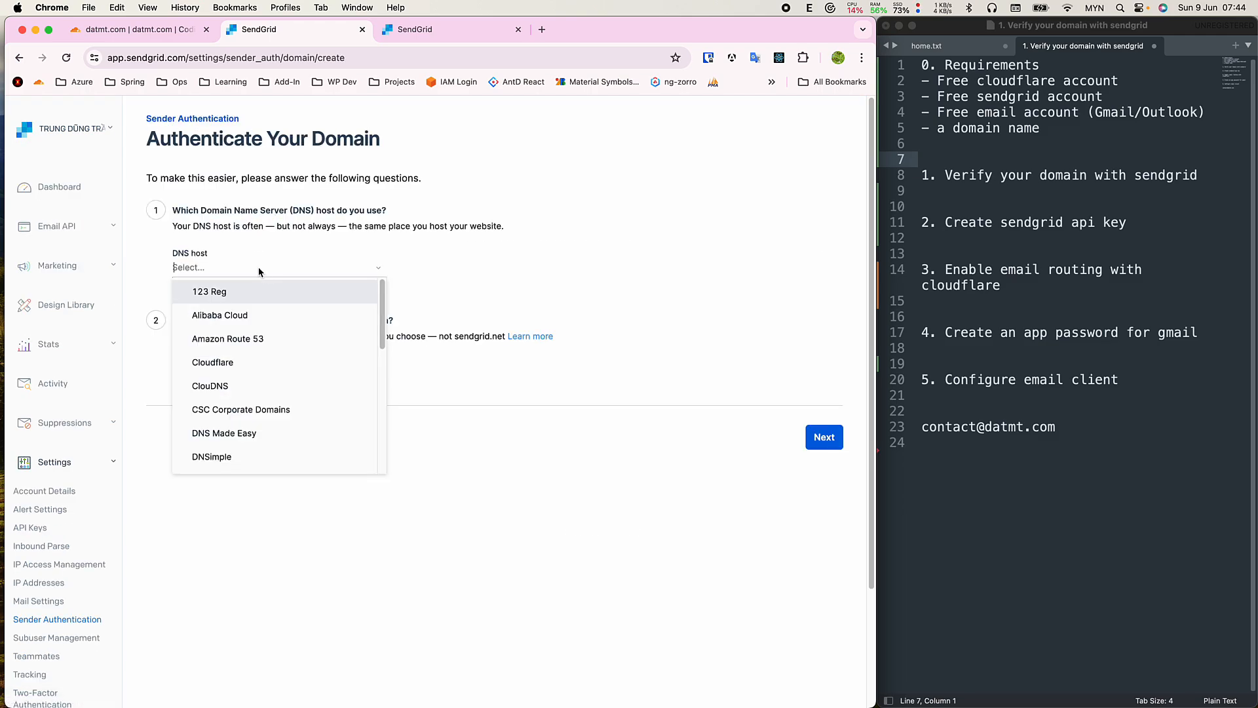
pyautogui.click(243, 361)
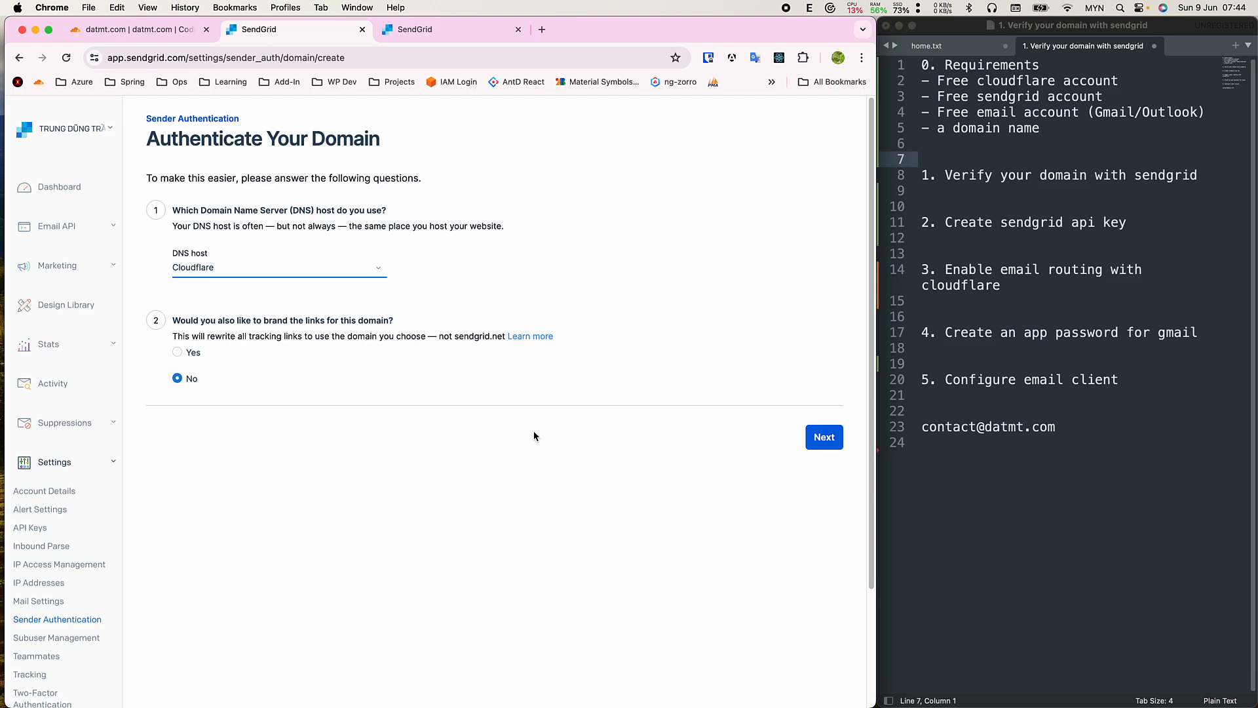
pyautogui.click(77, 625)
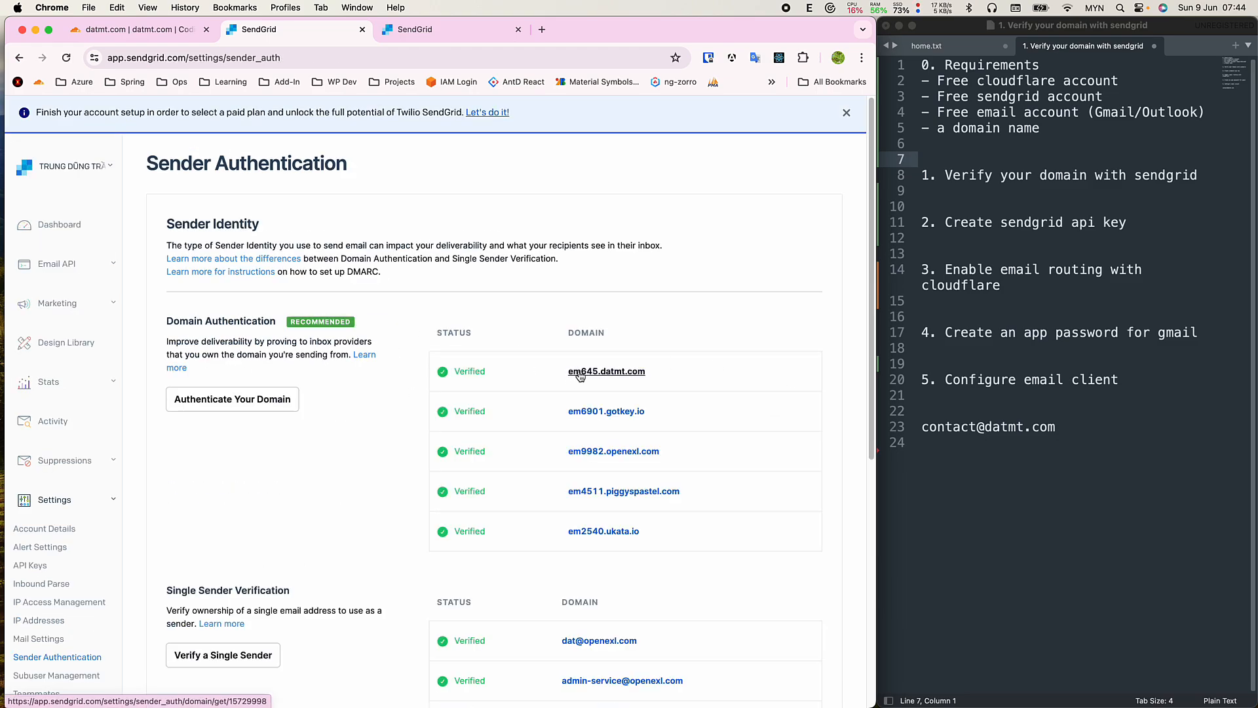
# Open em645.datmt.com's DNS records and select the first CNAME host and value.
pyautogui.click(579, 374)
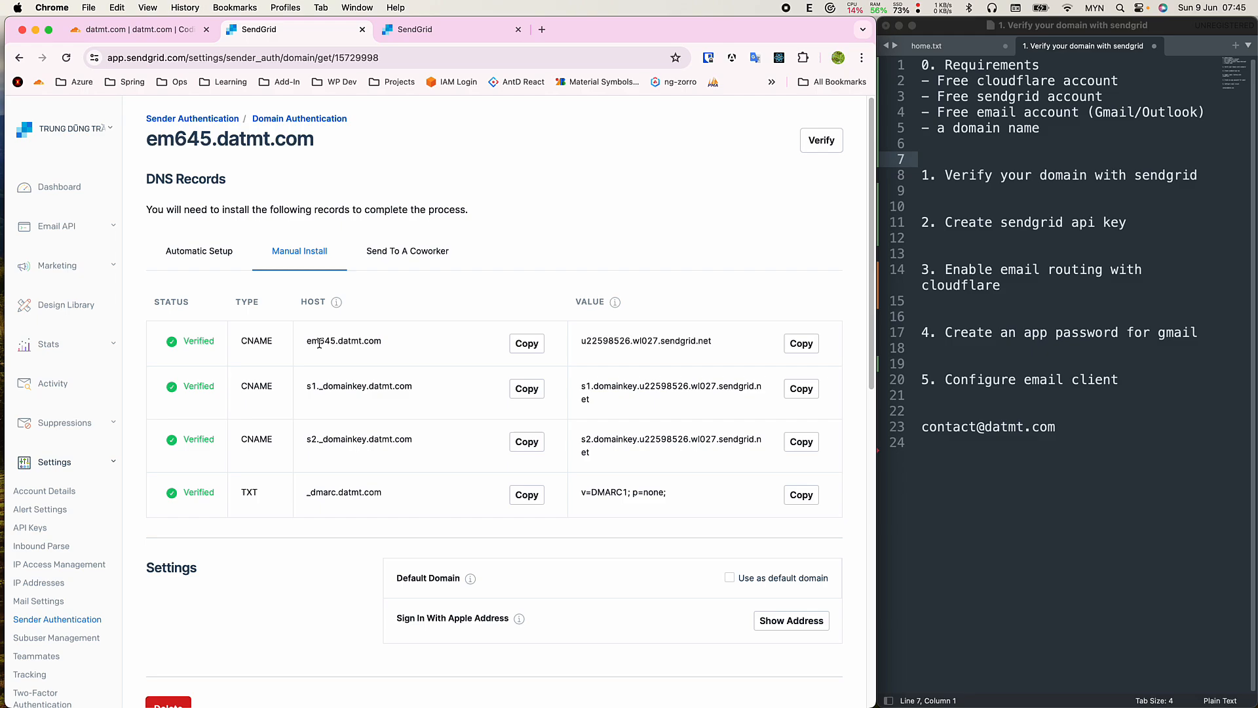
pyautogui.moveTo(306, 341); pyautogui.dragTo(401, 348)
pyautogui.doubleClick(353, 340)
pyautogui.tripleClick(305, 342)
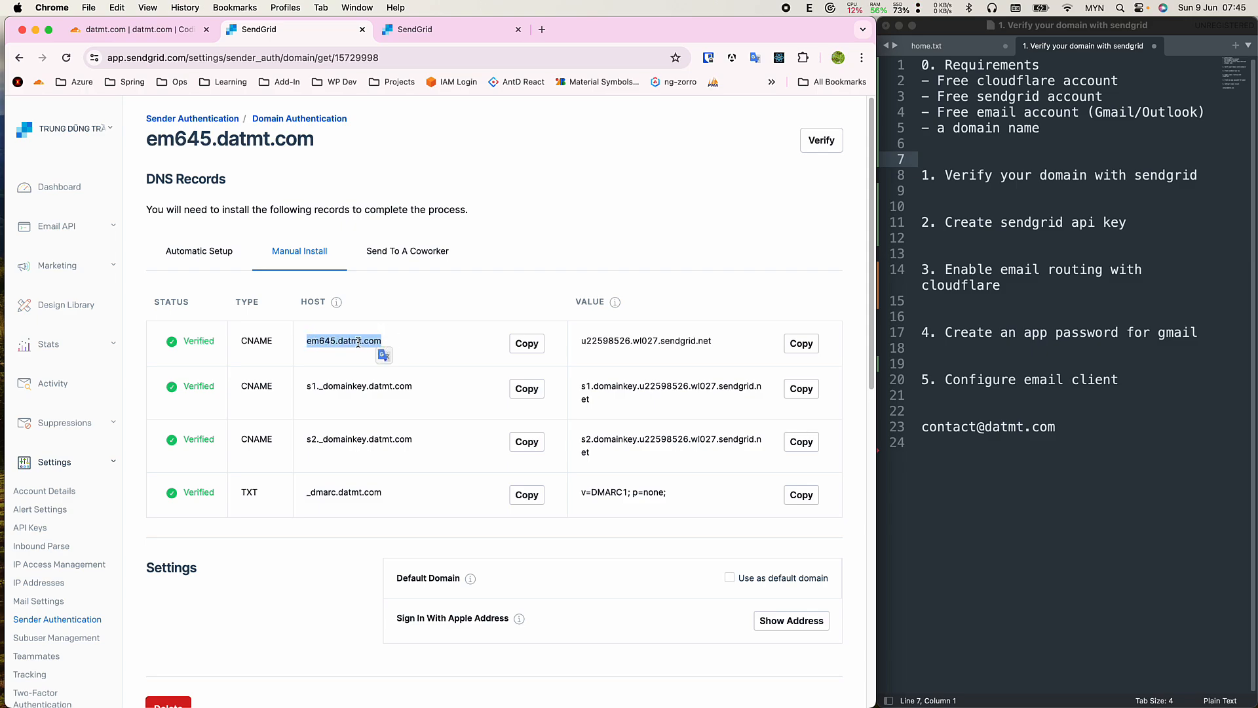
pyautogui.moveTo(570, 344); pyautogui.dragTo(713, 341)
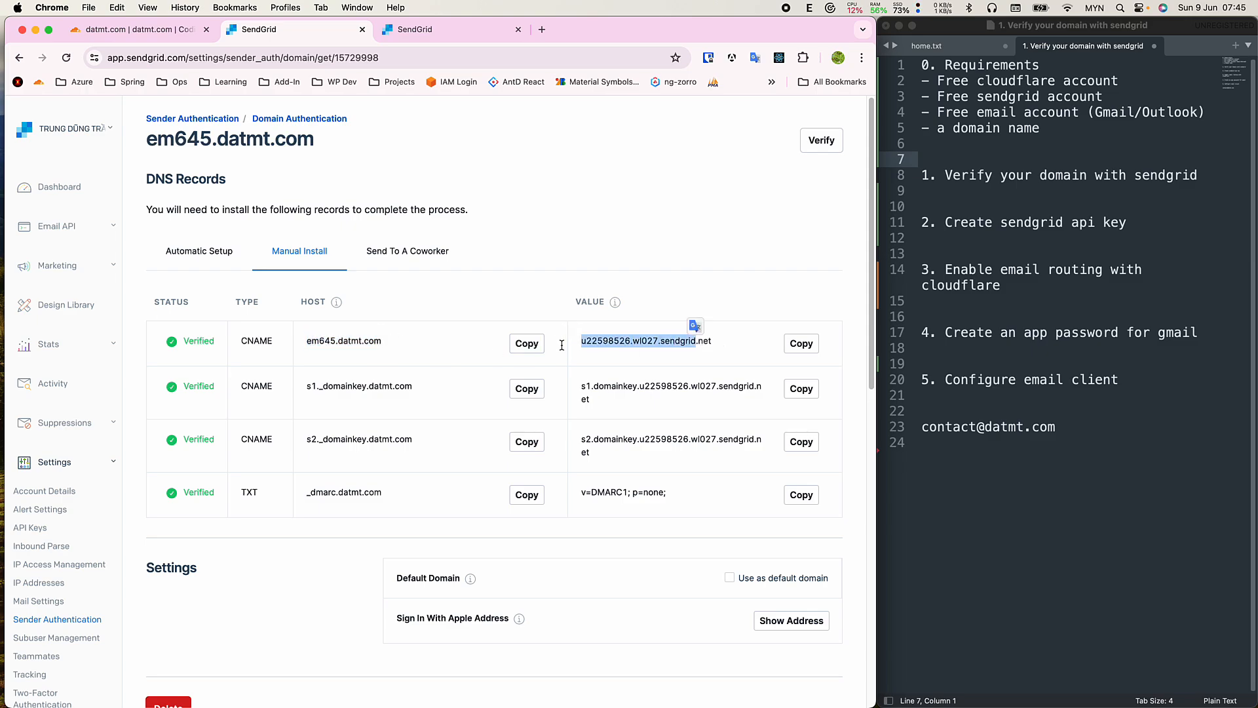
# Select the em645 part of the host, then go to Cloudflare's datmt.com overview.
pyautogui.click(355, 346)
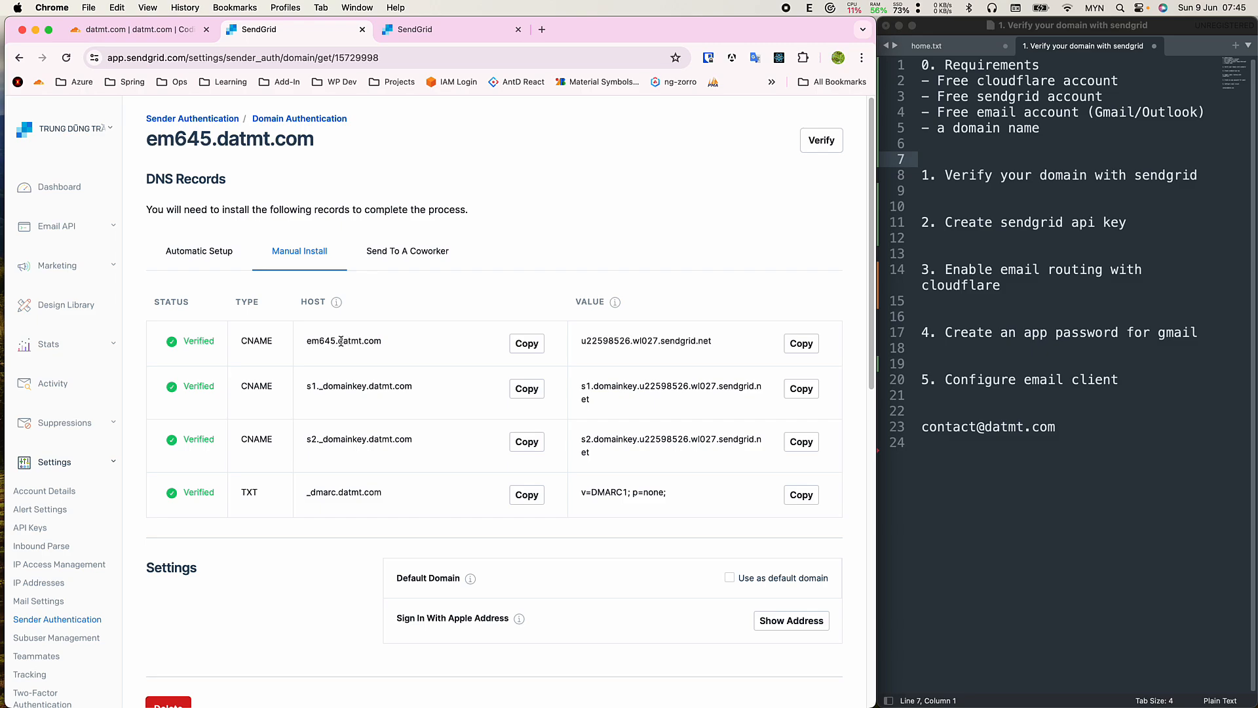
pyautogui.doubleClick(317, 339)
pyautogui.doubleClick(321, 341)
pyautogui.tripleClick(325, 343)
pyautogui.moveTo(309, 344); pyautogui.dragTo(338, 343)
pyautogui.press('super+c')
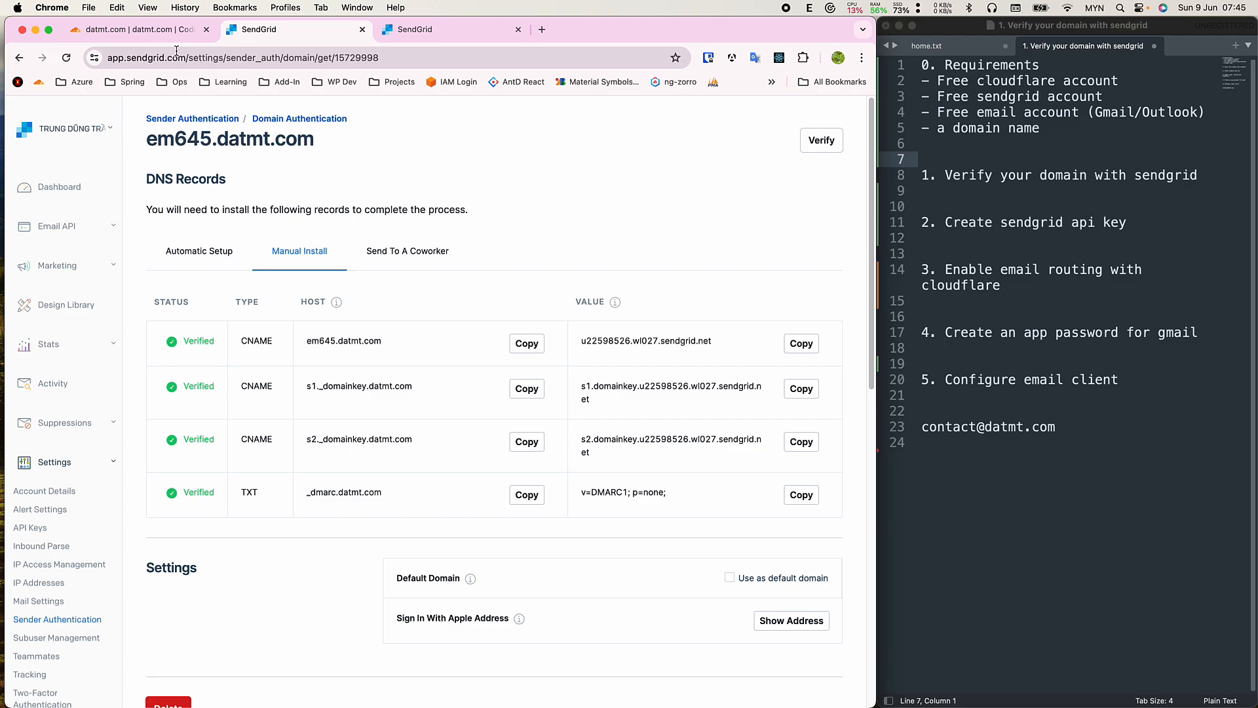
pyautogui.click(164, 30)
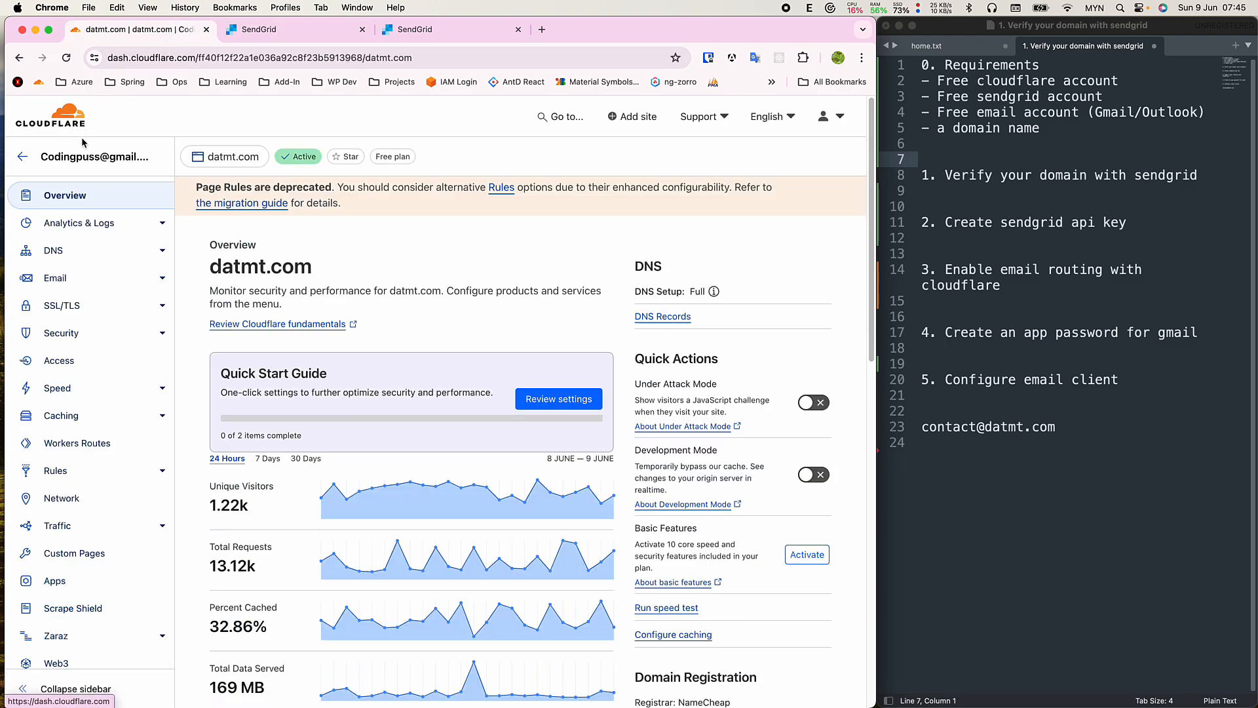
# Open the datmt.com DNS records in Cloudflare and search the page for em645.
pyautogui.click(60, 253)
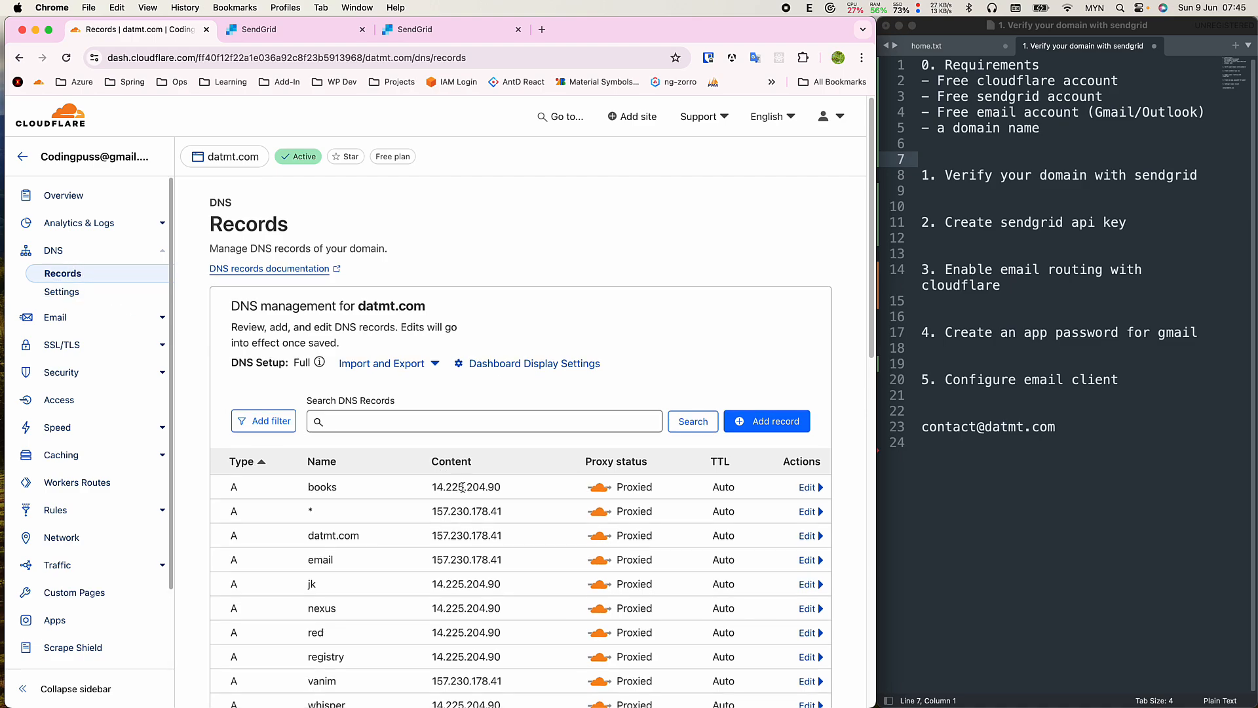
pyautogui.scroll(-1, 418, 439)
pyautogui.scroll(-1, 419, 438)
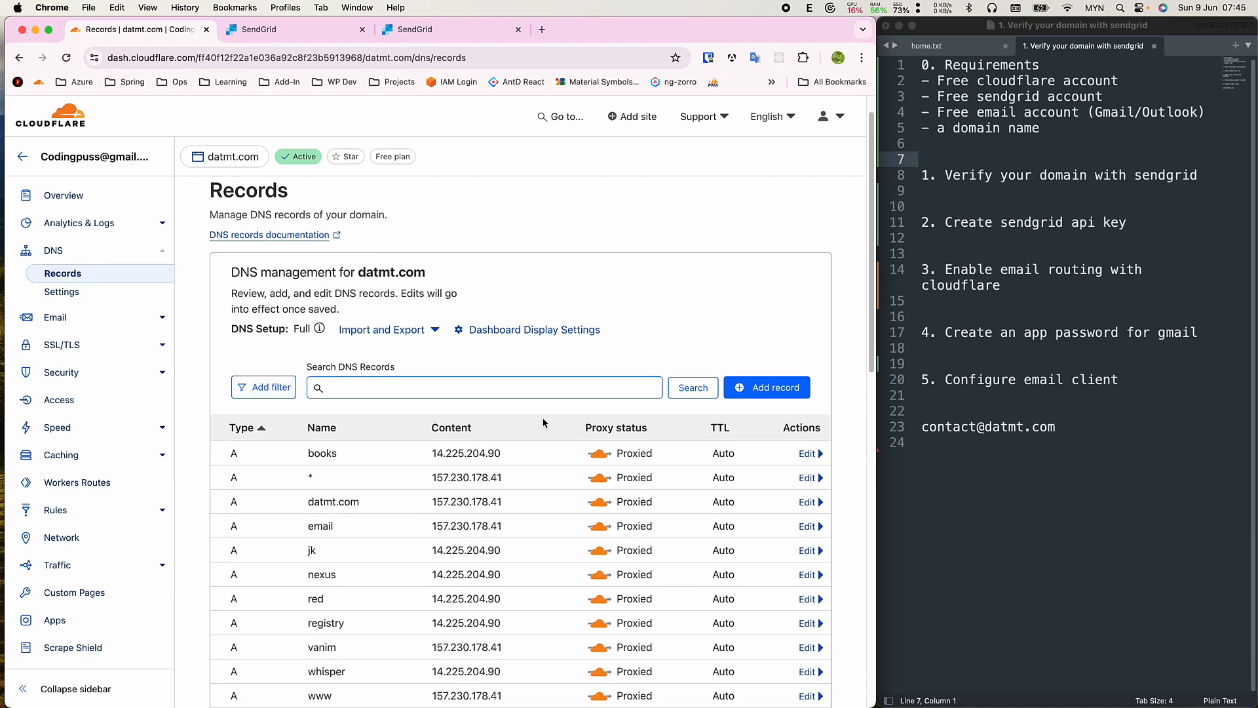
pyautogui.scroll(-2, 551, 426)
pyautogui.press('super+f')
pyautogui.press('super+v')
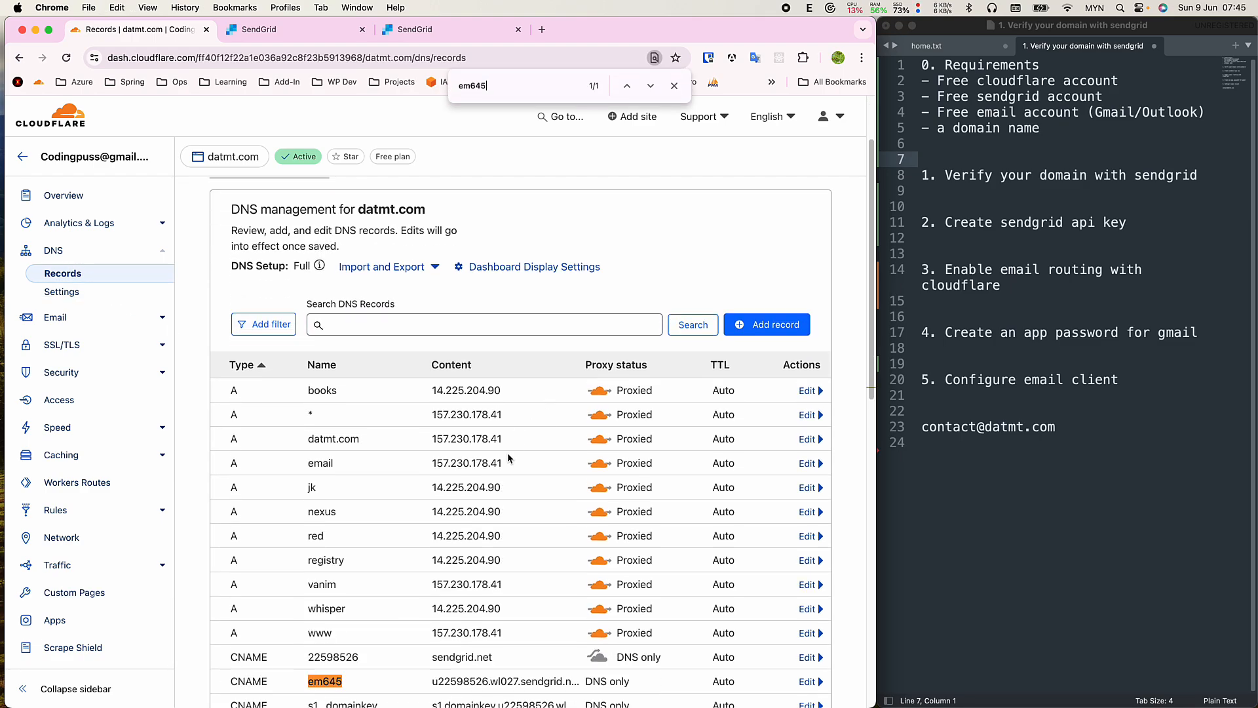
pyautogui.scroll(-1, 457, 613)
pyautogui.scroll(-5, 457, 613)
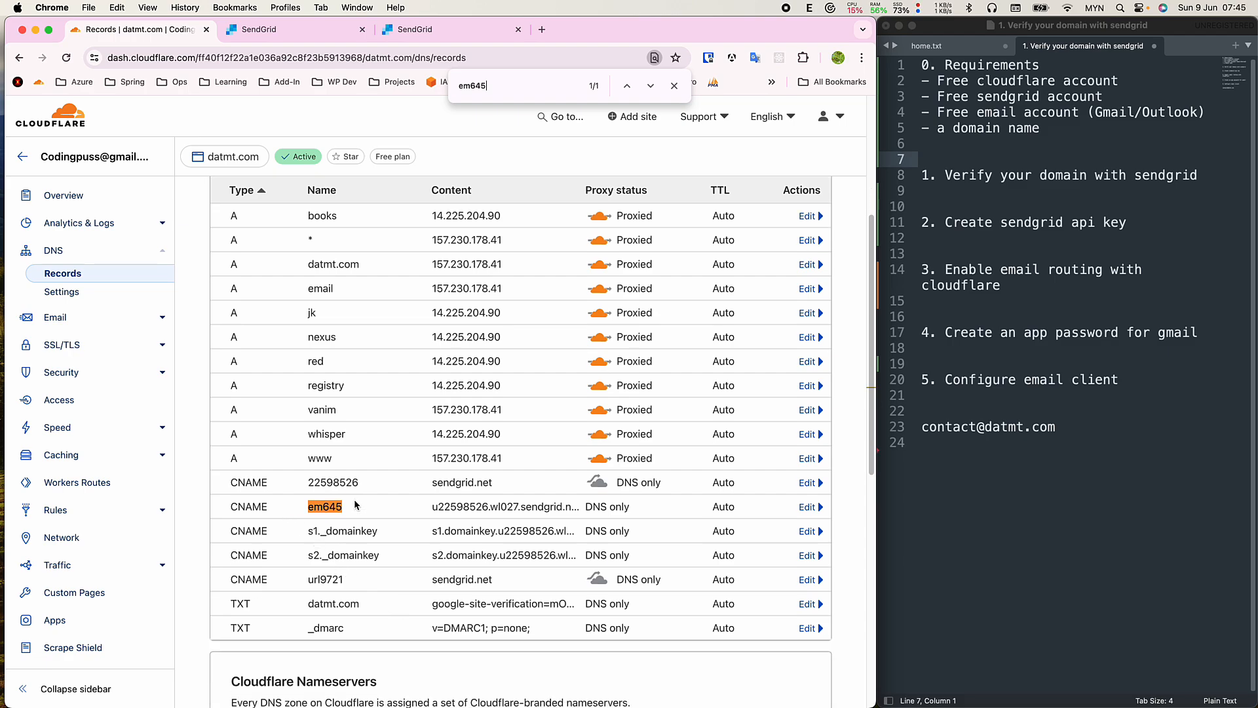
# Copy em645 from SendGrid's host and find it among Cloudflare's DNS records.
pyautogui.click(311, 32)
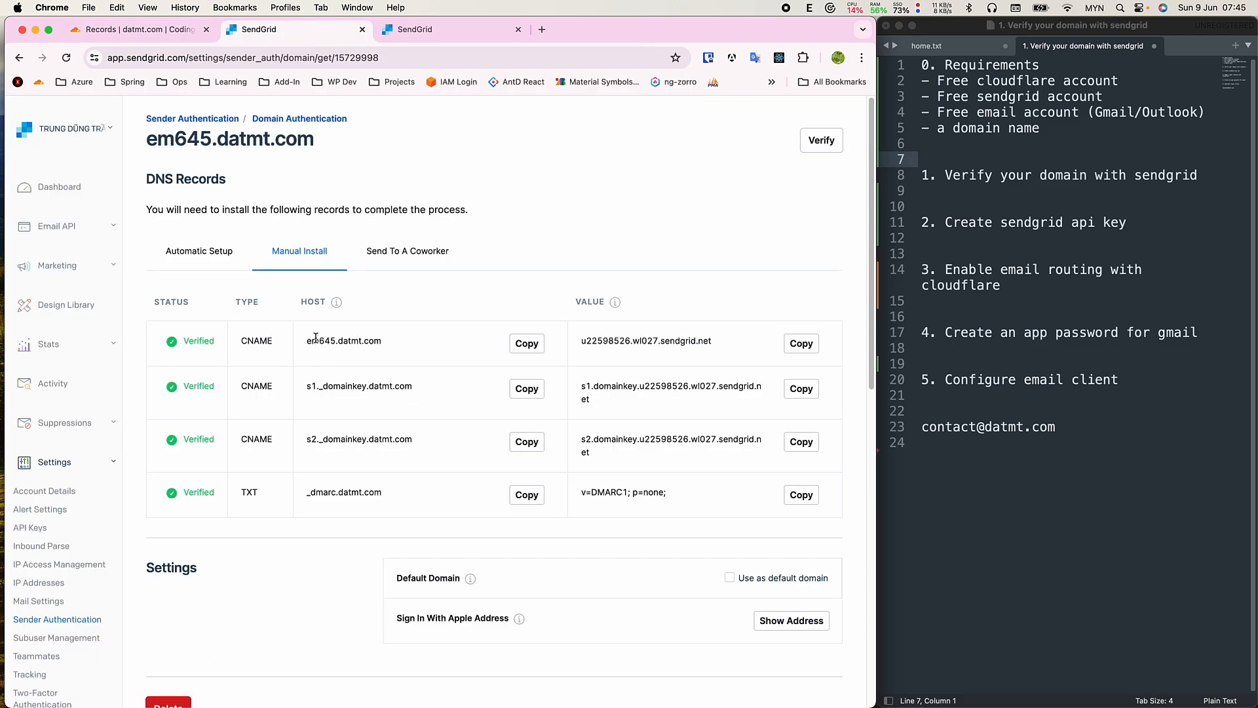
pyautogui.moveTo(306, 338); pyautogui.dragTo(382, 342)
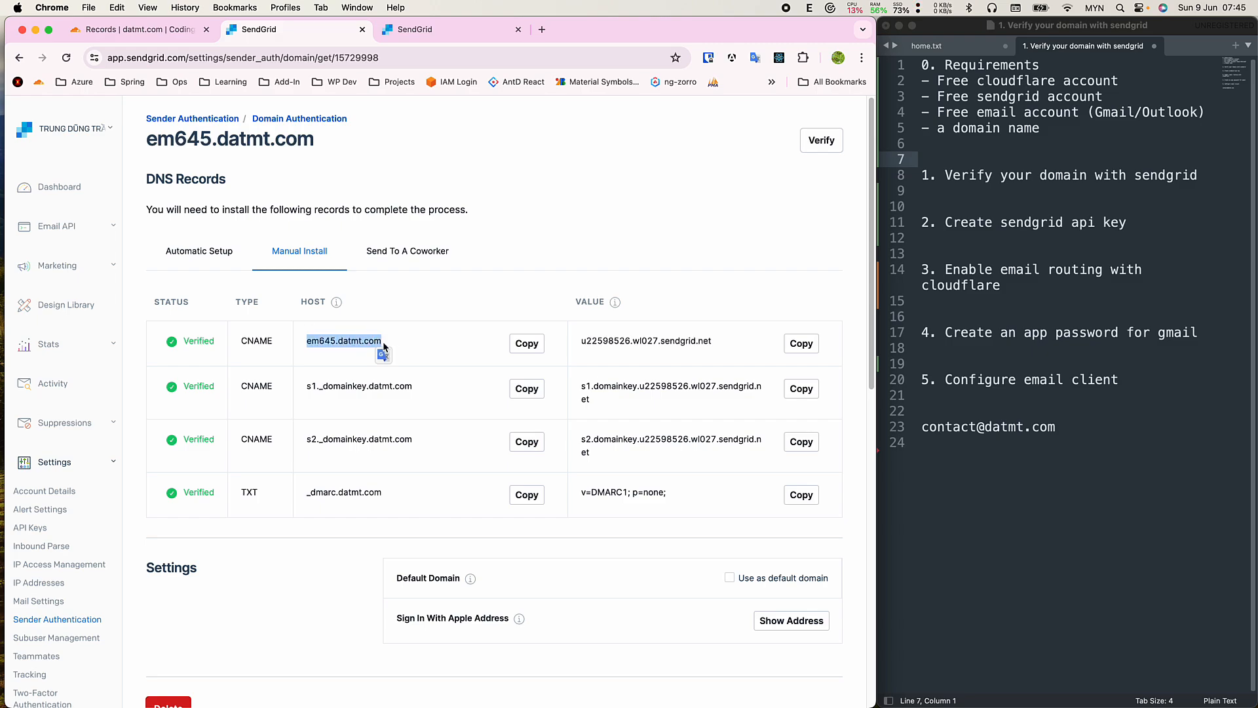
pyautogui.doubleClick(310, 341)
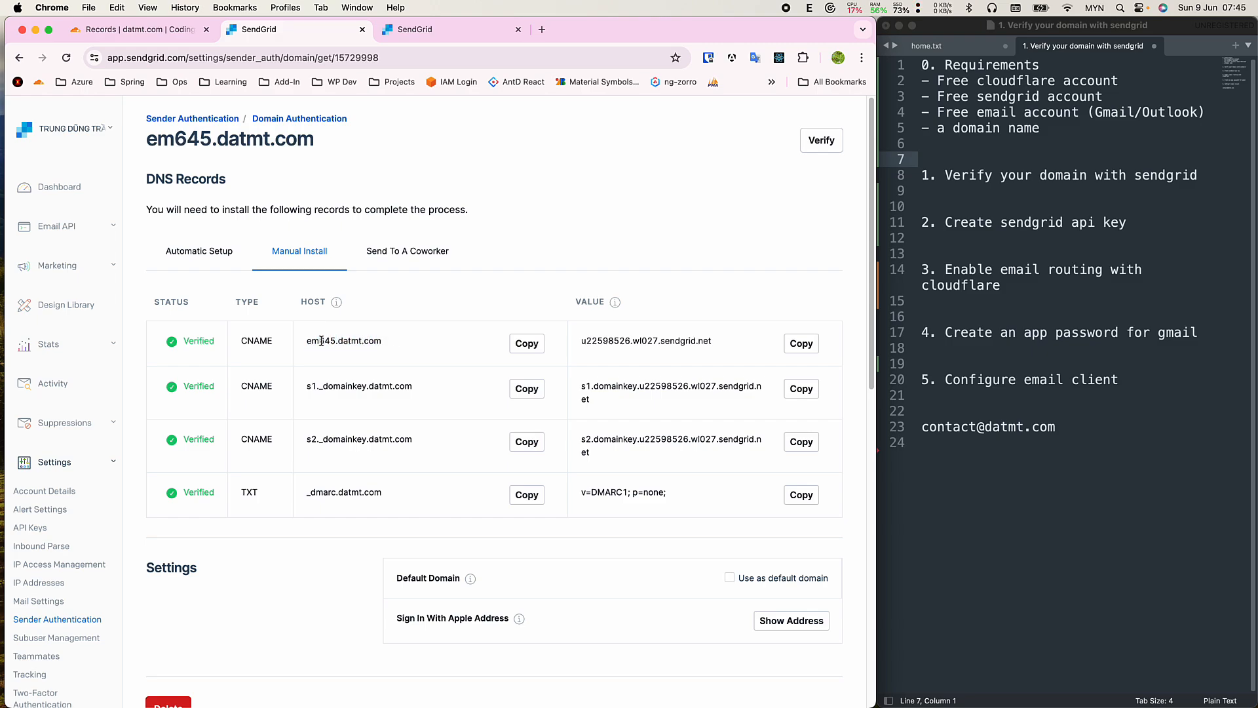
pyautogui.doubleClick(320, 341)
pyautogui.press('super+c')
pyautogui.click(141, 29)
pyautogui.press('super+f')
pyautogui.press('super+v')
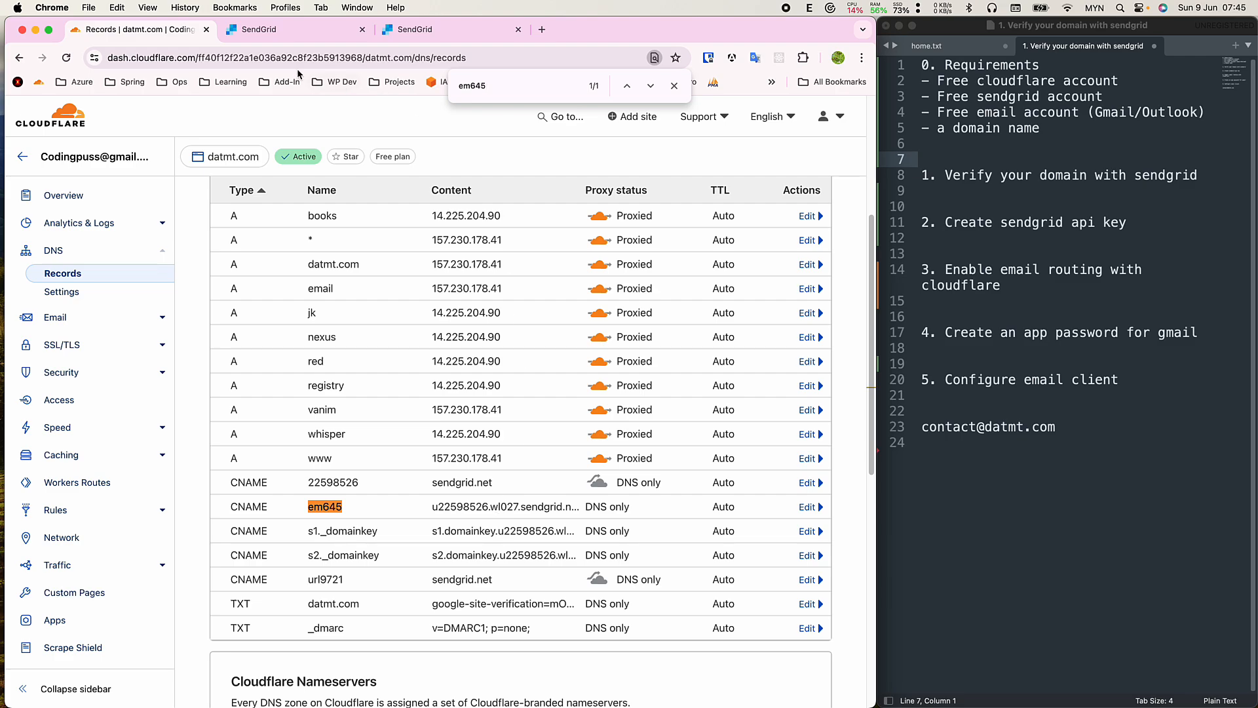
# Select SendGrid's CNAME value u22598526.wl027.sendgrid.net to compare with Cloudflare.
pyautogui.hotkey('ctrl', 'Tab')
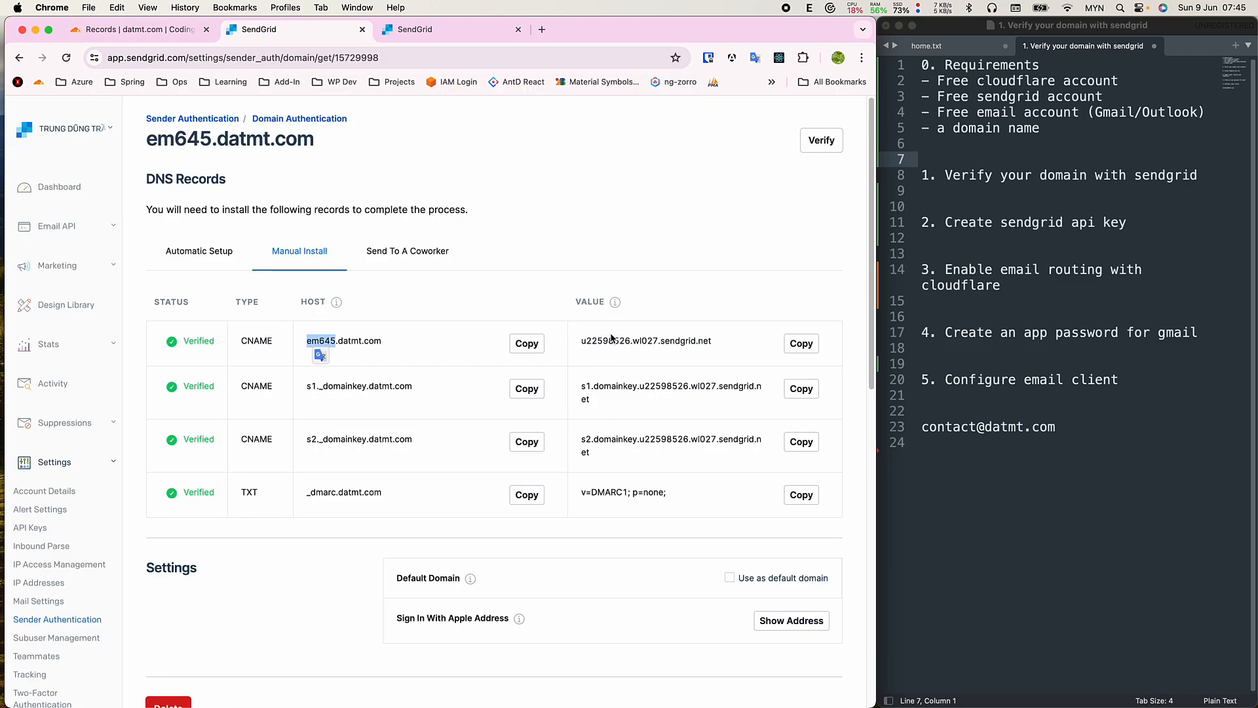
pyautogui.moveTo(584, 342); pyautogui.dragTo(715, 341)
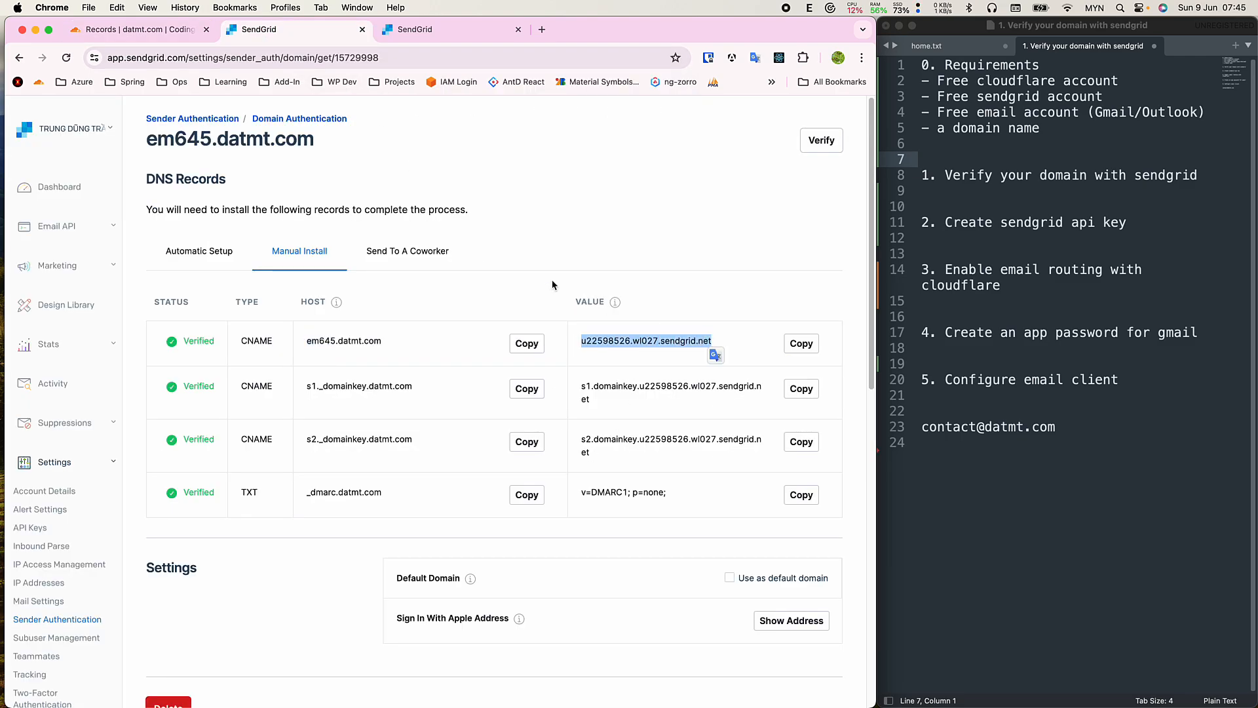
pyautogui.hotkey('ctrl', 'shift', 'Tab')
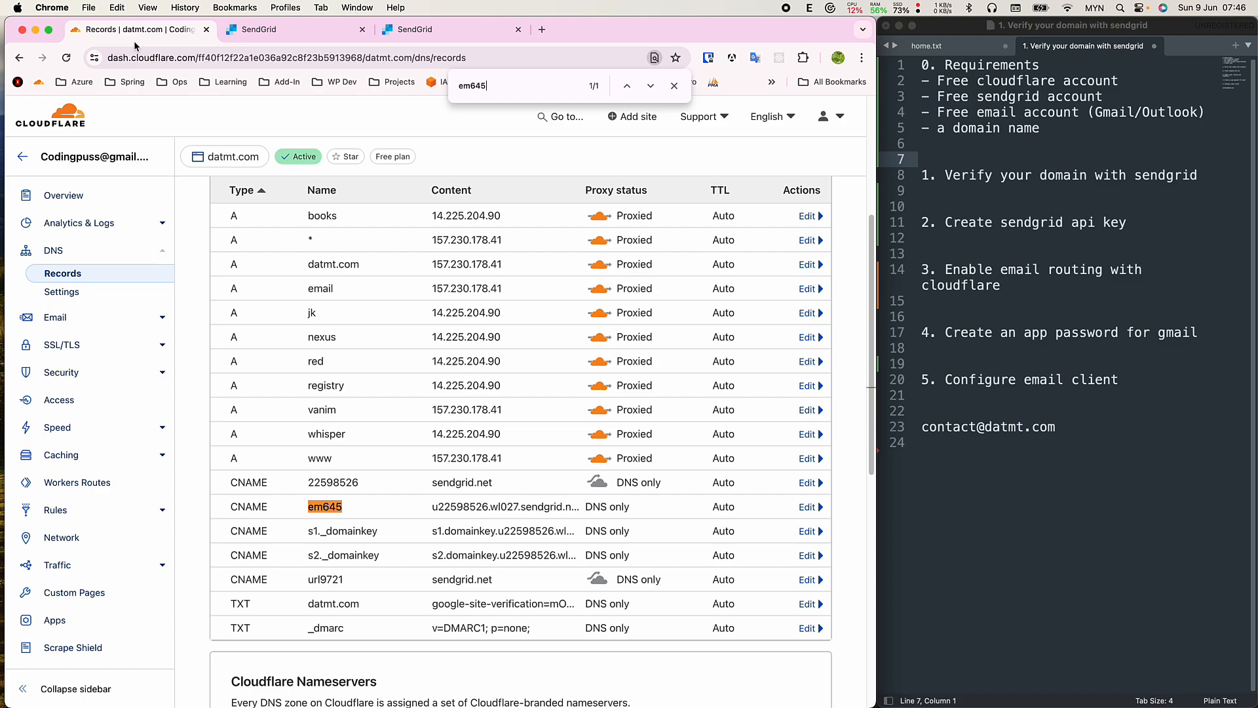
# Open the em645 CNAME record for editing and compare its name with SendGrid's.
pyautogui.click(810, 509)
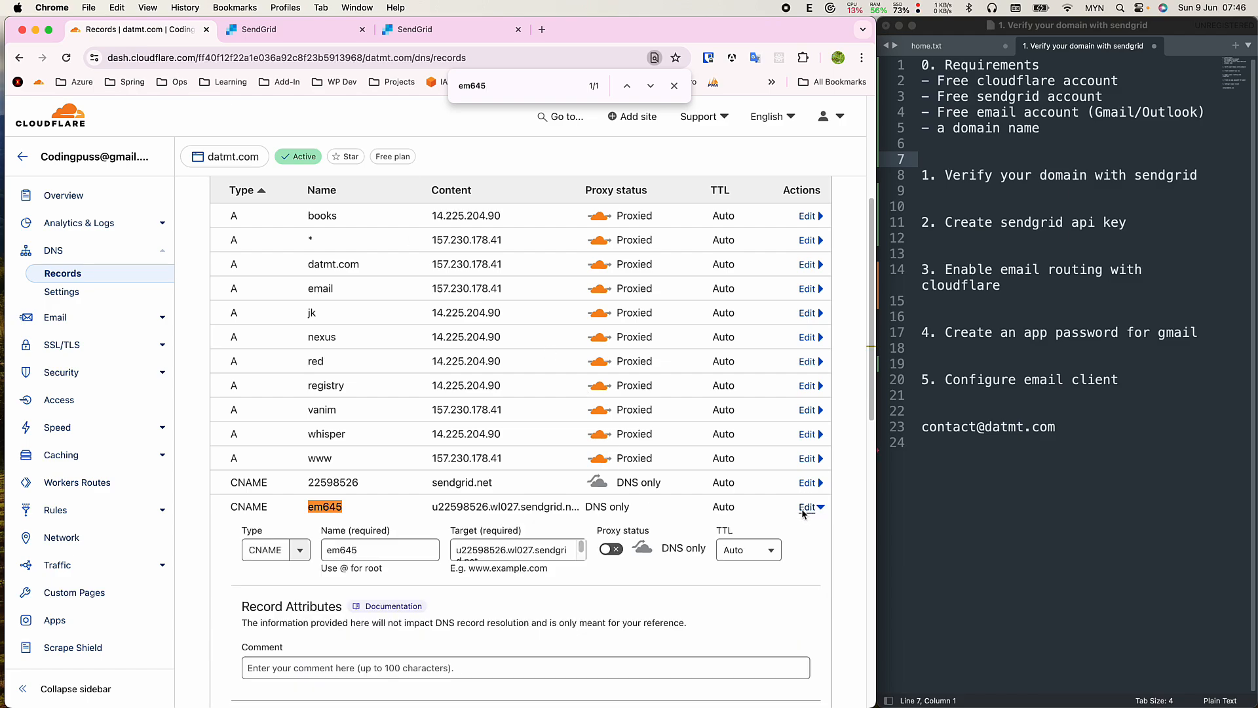
pyautogui.scroll(-1, 579, 524)
pyautogui.scroll(-1, 580, 525)
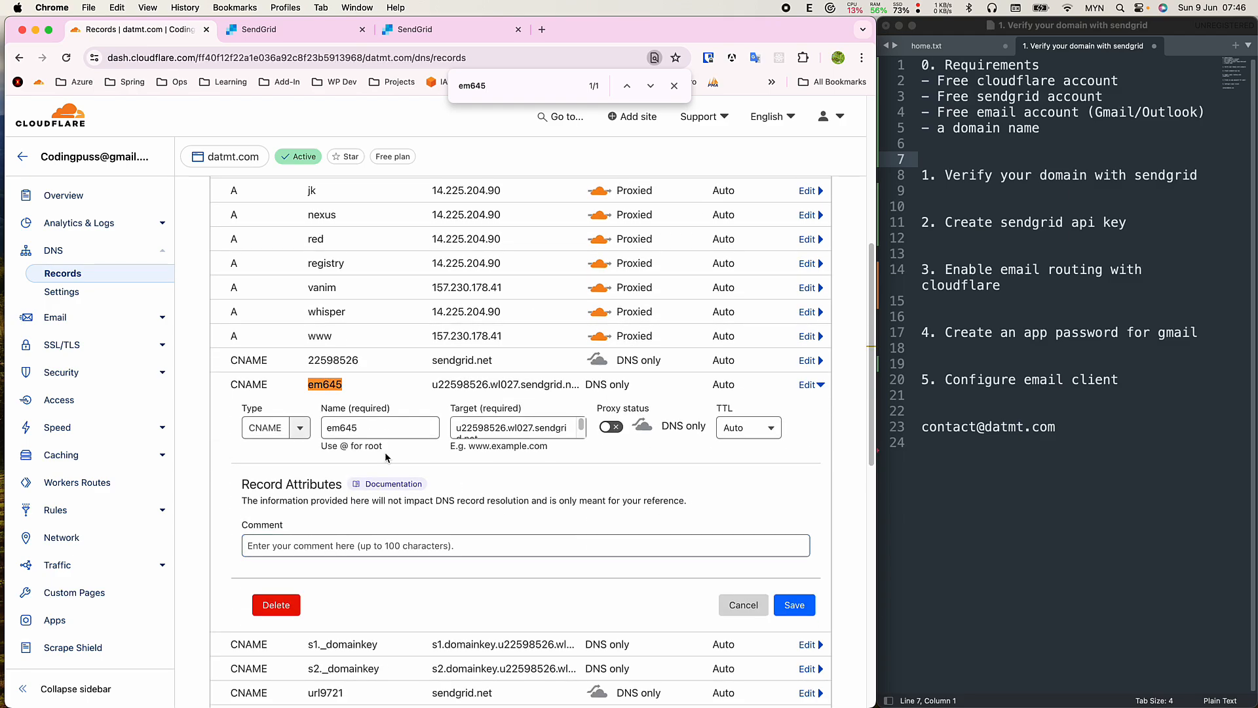
pyautogui.click(344, 426)
pyautogui.click(276, 34)
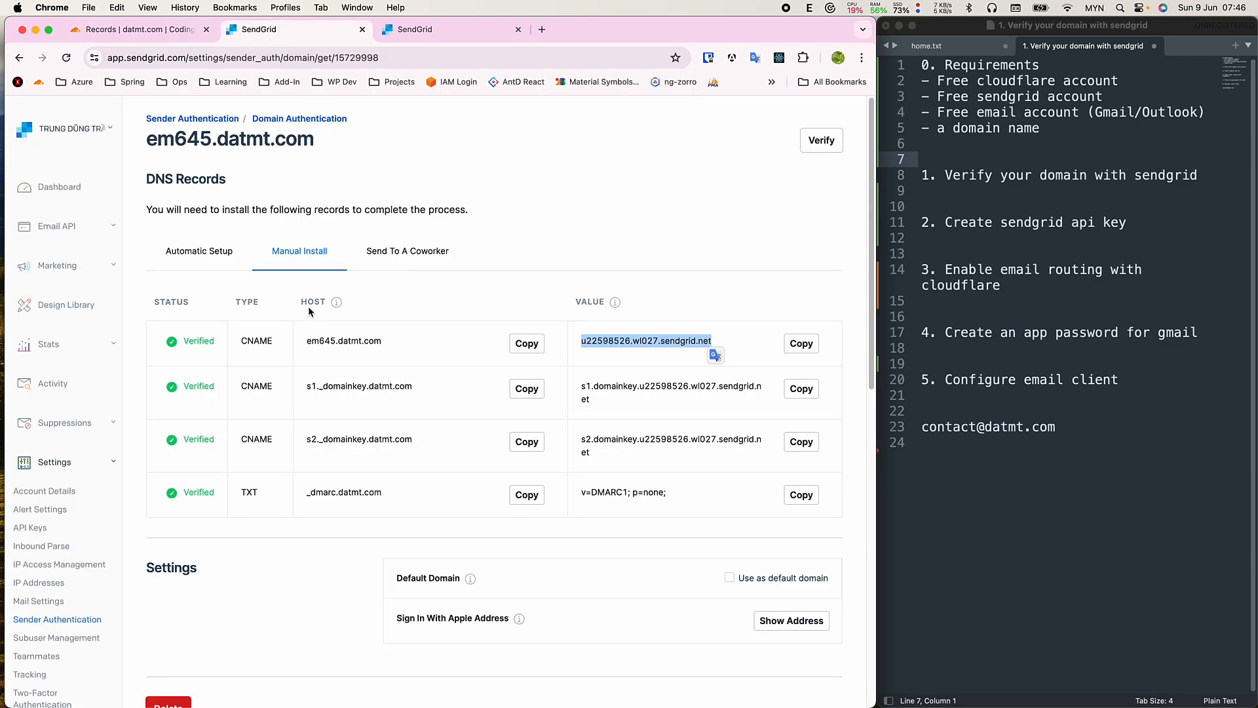
pyautogui.click(153, 30)
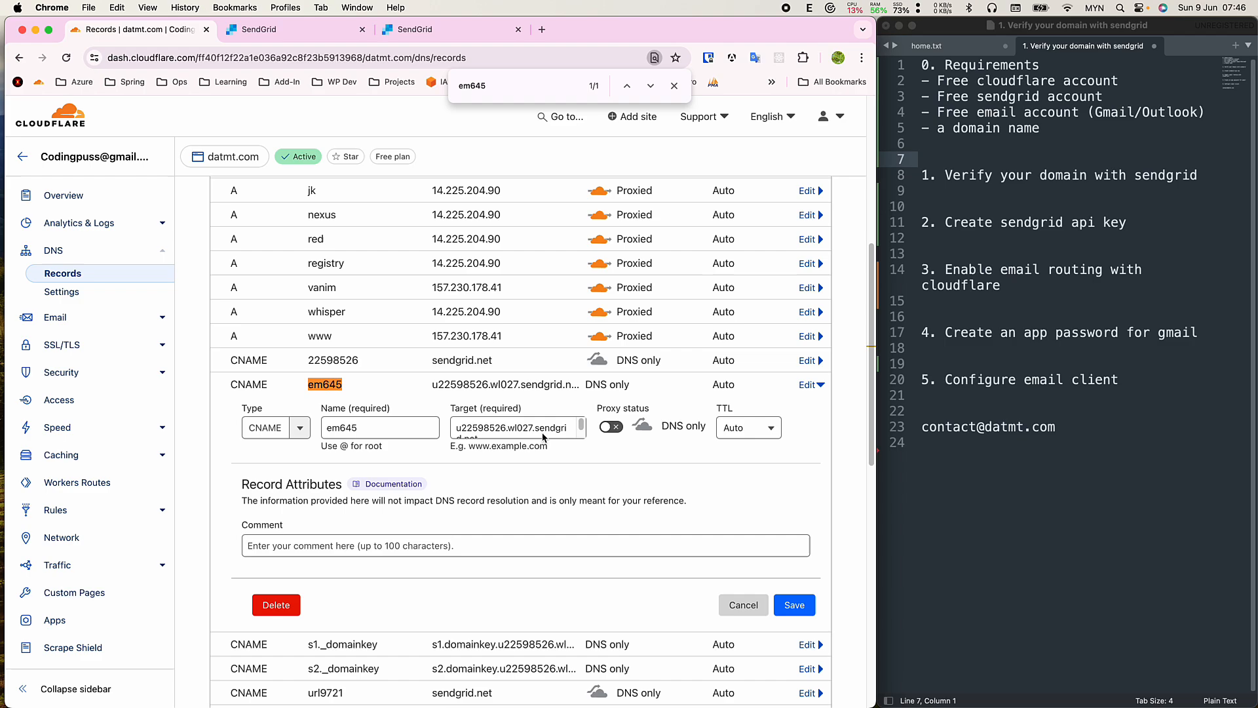
# Copy the em645 target value and check it against SendGrid's CNAME value.
pyautogui.click(493, 429)
pyautogui.press('super+a')
pyautogui.press('super+c')
pyautogui.press('super+f')
pyautogui.press('super+v')
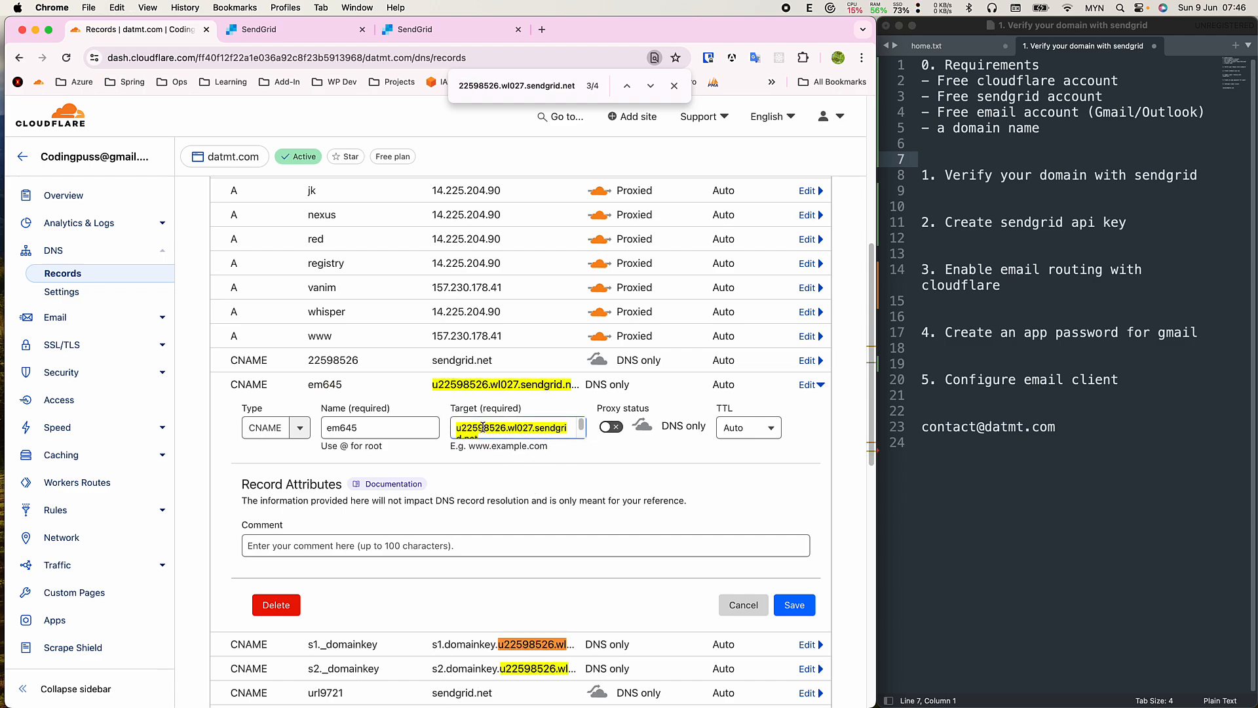
pyautogui.click(480, 428)
pyautogui.moveTo(457, 427); pyautogui.dragTo(515, 463)
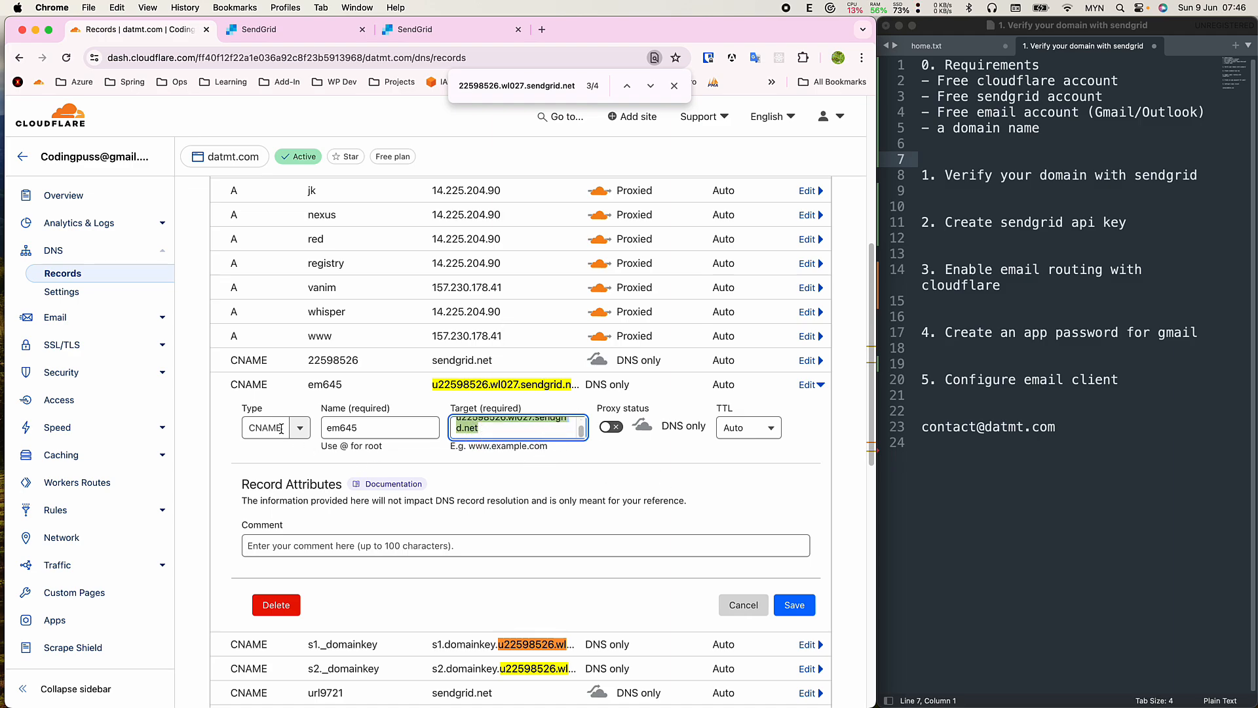
pyautogui.click(275, 29)
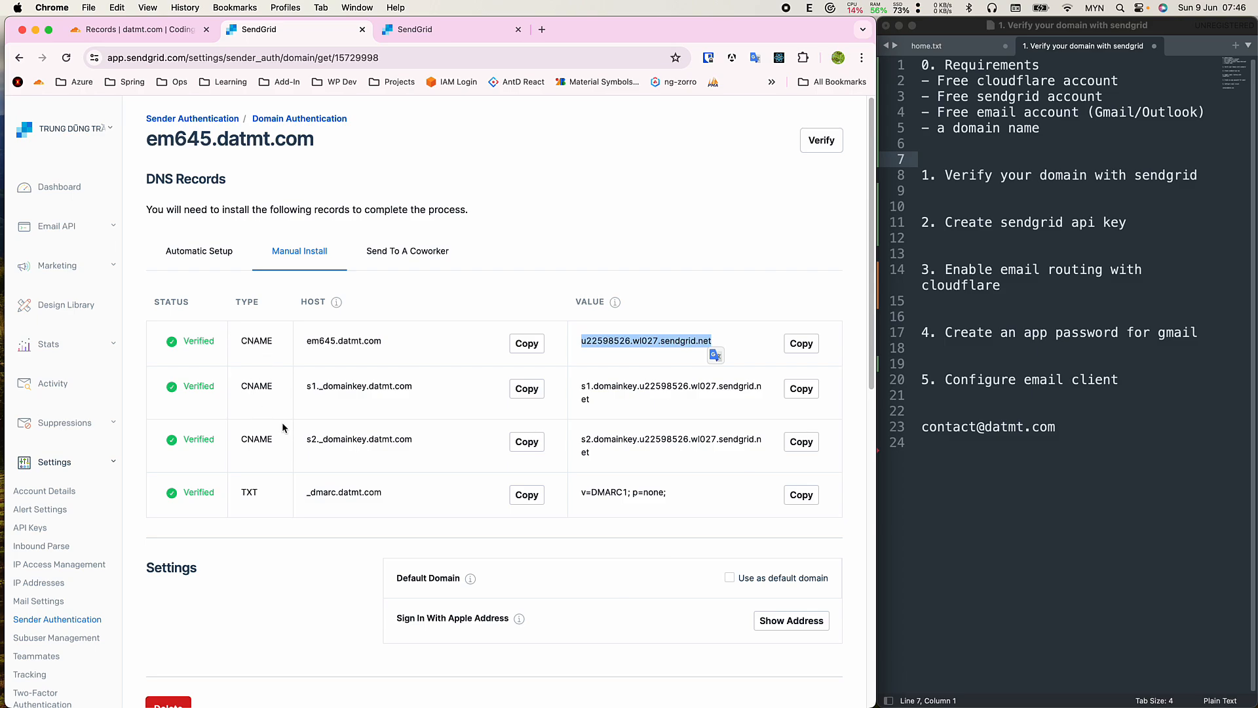
# Find the _dmarc TXT record in Cloudflare and open it for editing.
pyautogui.doubleClick(321, 490)
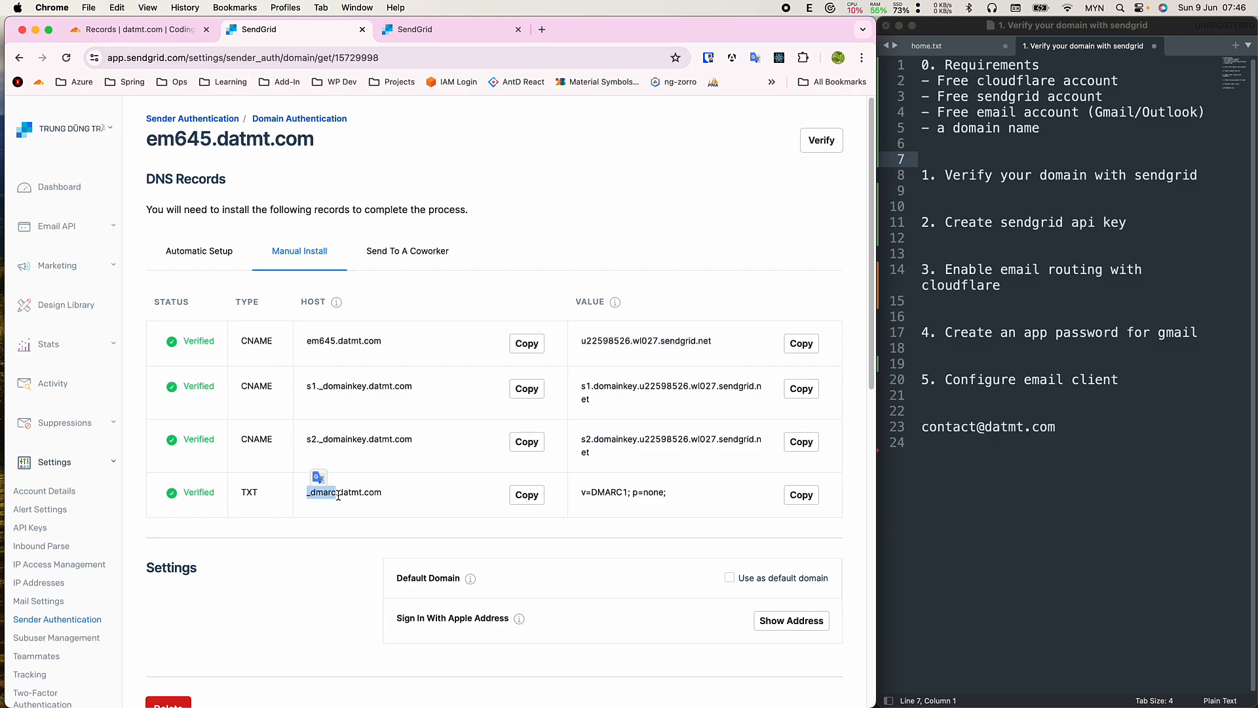
pyautogui.moveTo(336, 492); pyautogui.dragTo(422, 492)
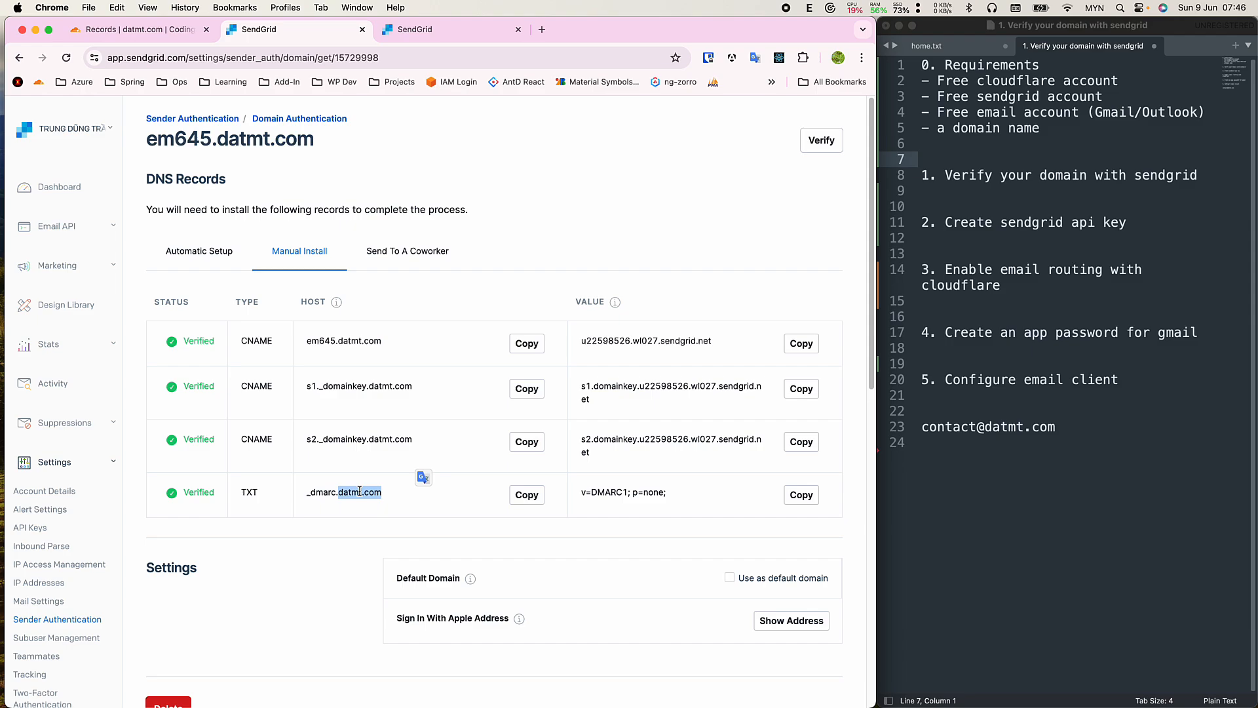
pyautogui.click(172, 28)
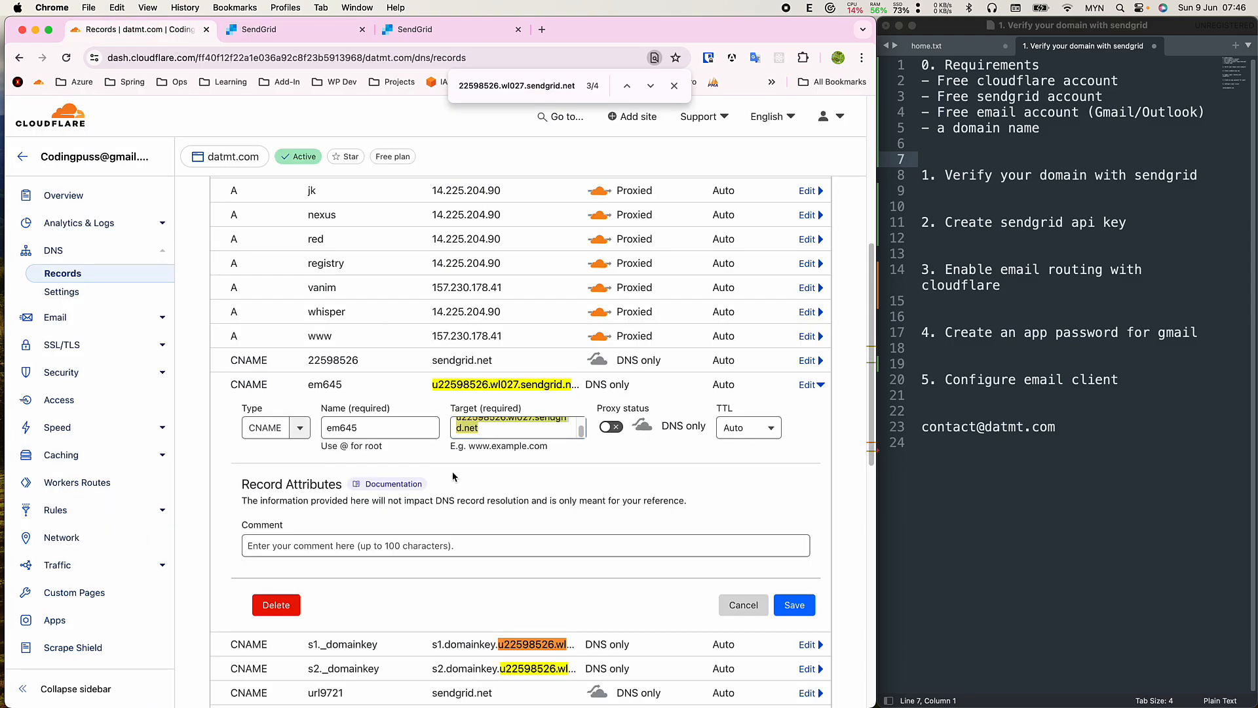
pyautogui.press('super+f')
pyautogui.press('super+v')
pyautogui.scroll(-1, 339, 385)
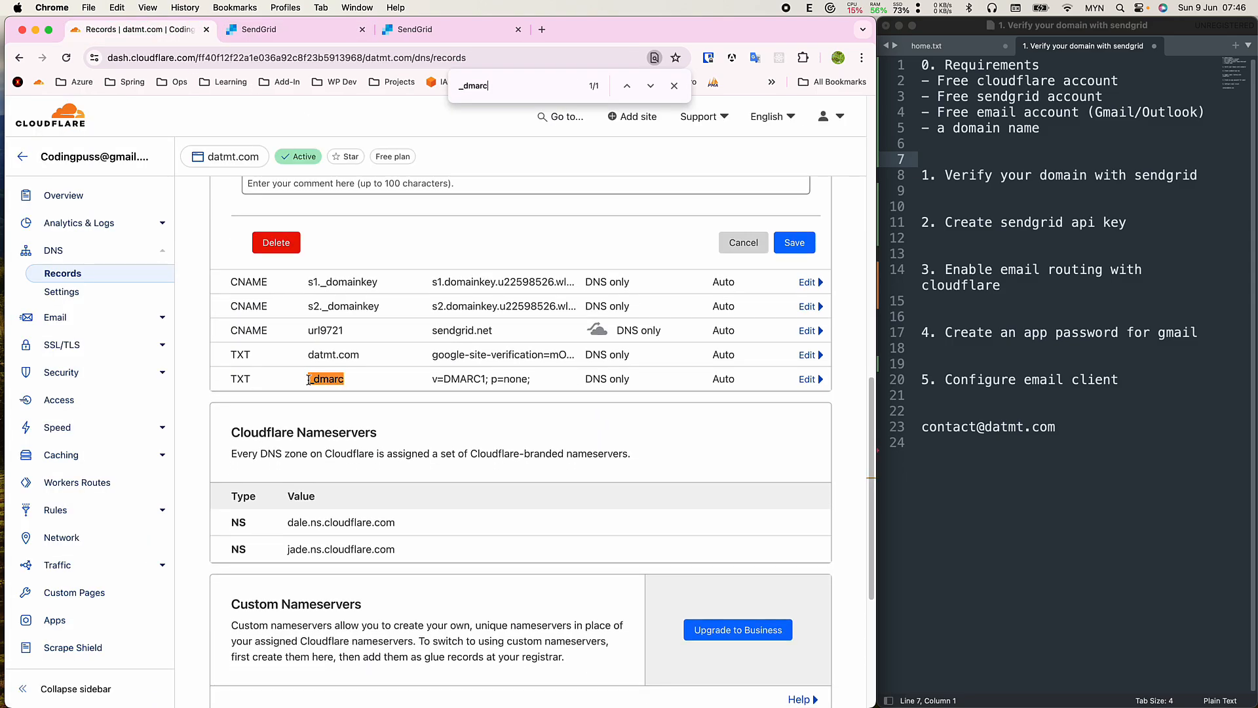
pyautogui.click(807, 379)
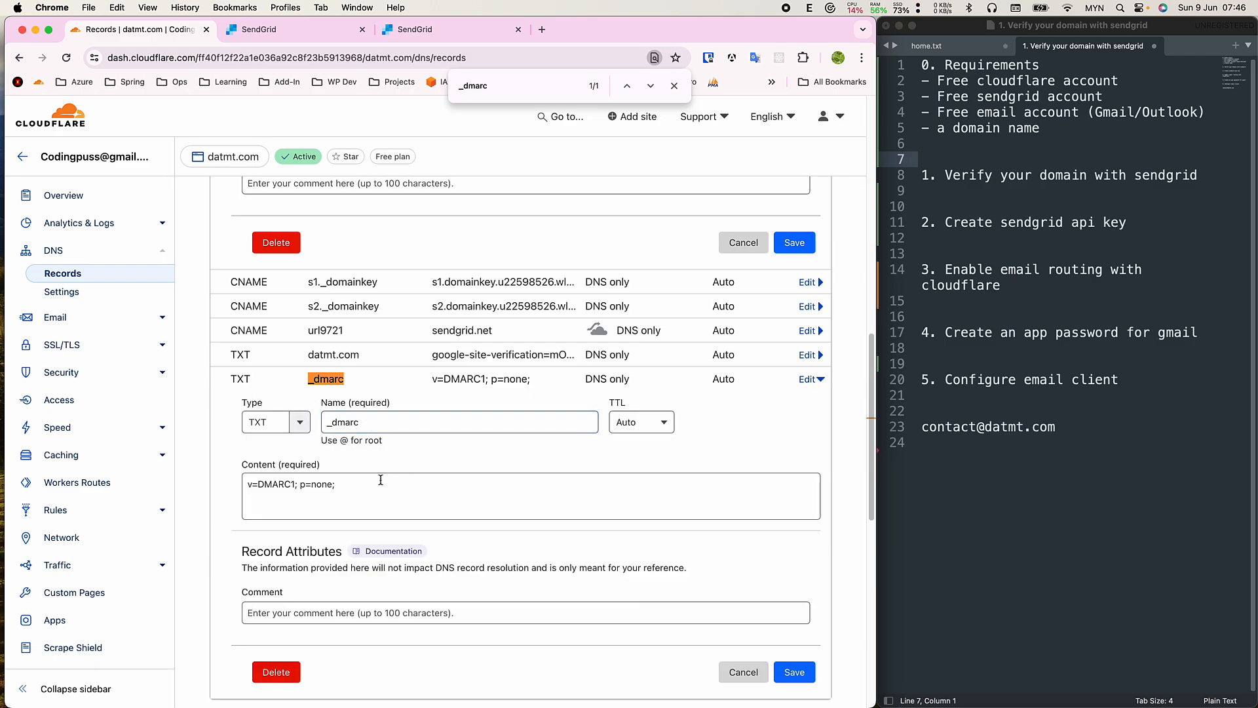
# Confirm Cloudflare's _dmarc content matches SendGrid's value v=DMARC1; p=none;.
pyautogui.hotkey('ctrl', 'Tab')
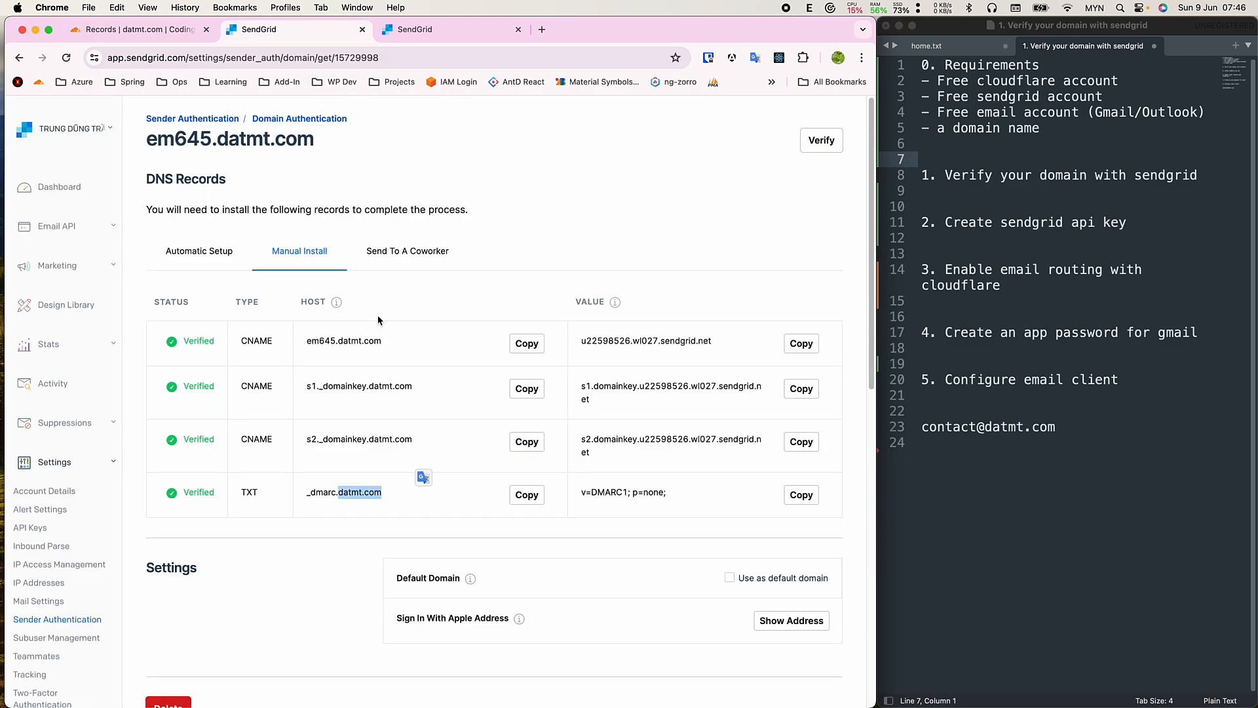
pyautogui.click(801, 495)
pyautogui.click(141, 27)
pyautogui.press('cmd+f')
pyautogui.press('cmd+v')
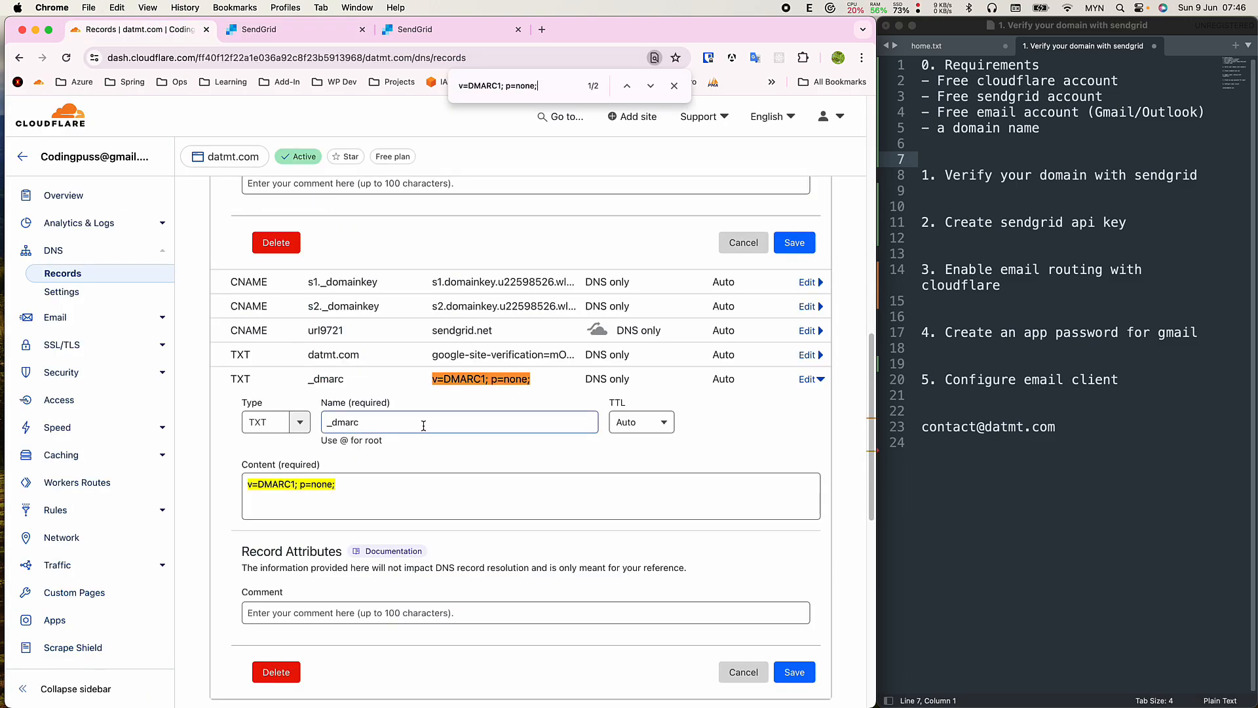
pyautogui.click(302, 34)
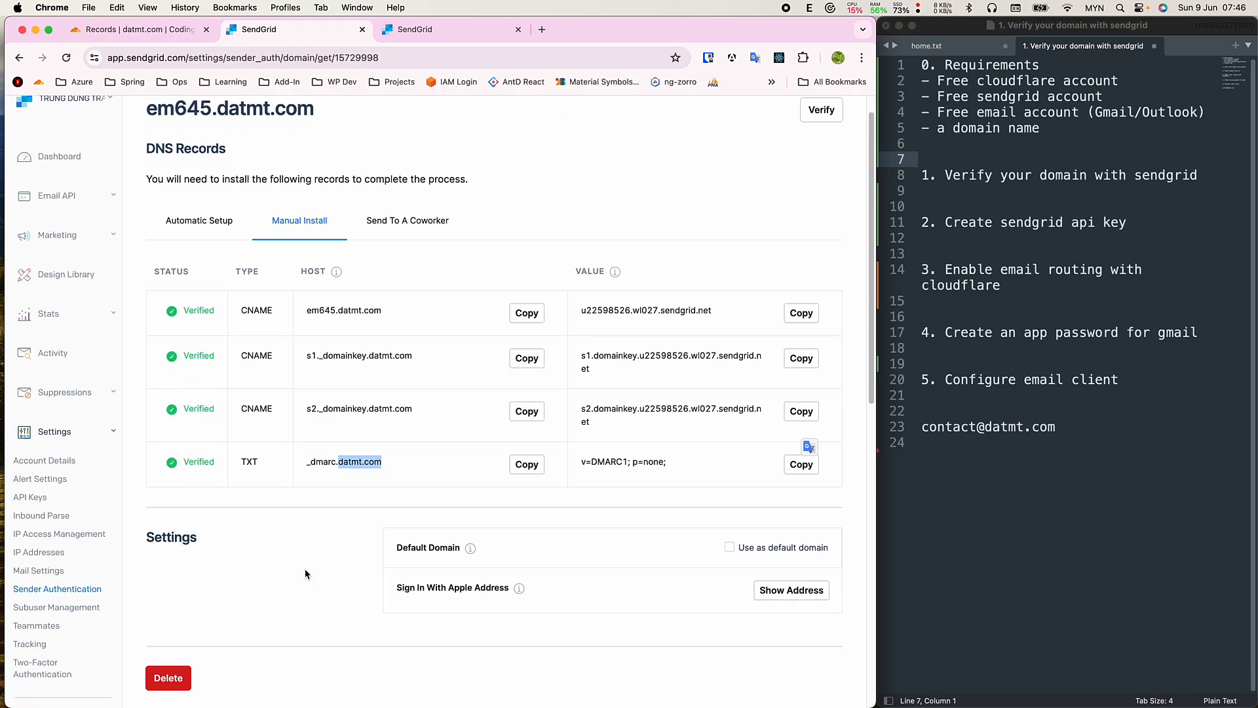
pyautogui.scroll(-4, 313, 510)
pyautogui.scroll(2, 393, 328)
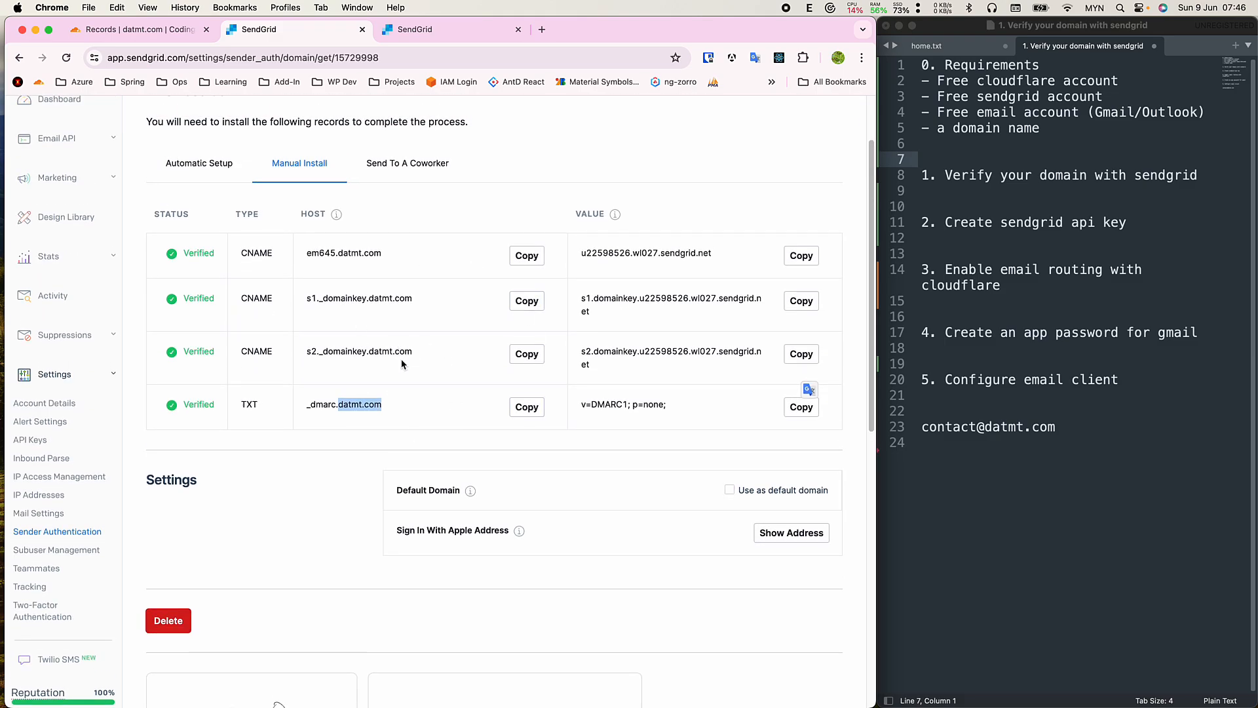
pyautogui.scroll(3, 403, 365)
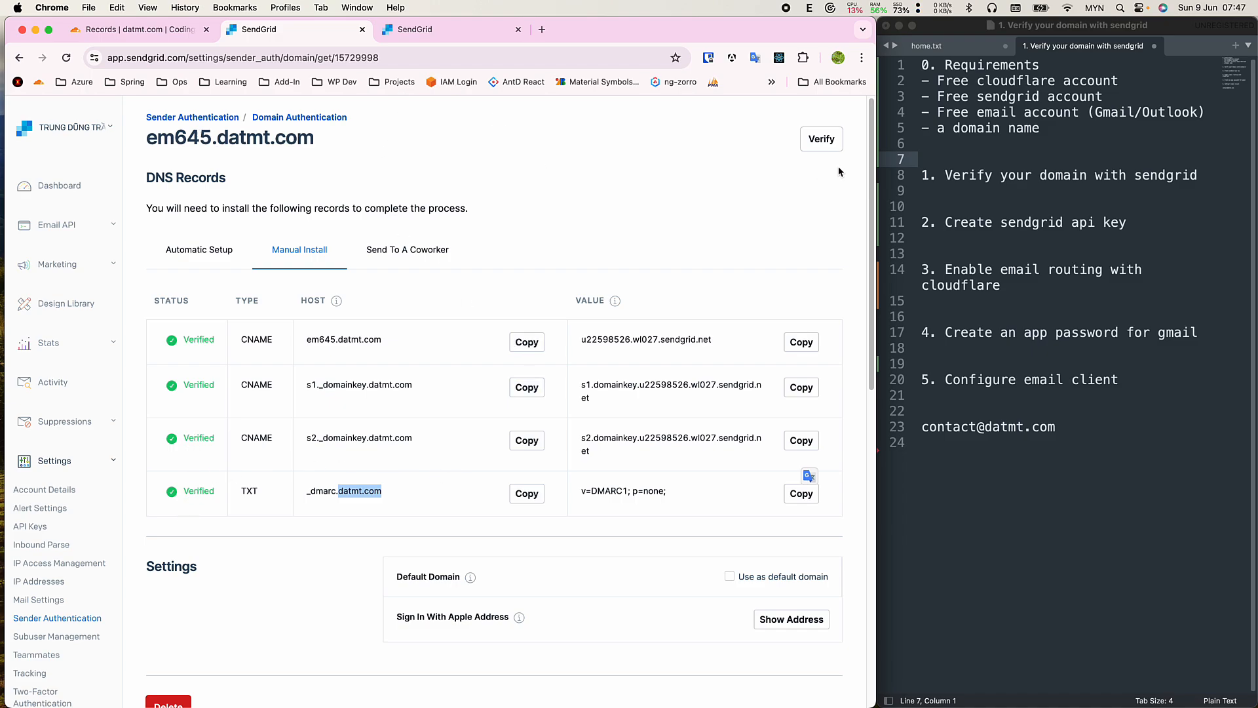
# Mark the verify-domain step in the notes and scroll SendGrid's verified records.
pyautogui.click(1176, 202)
pyautogui.moveTo(1086, 197); pyautogui.dragTo(910, 159)
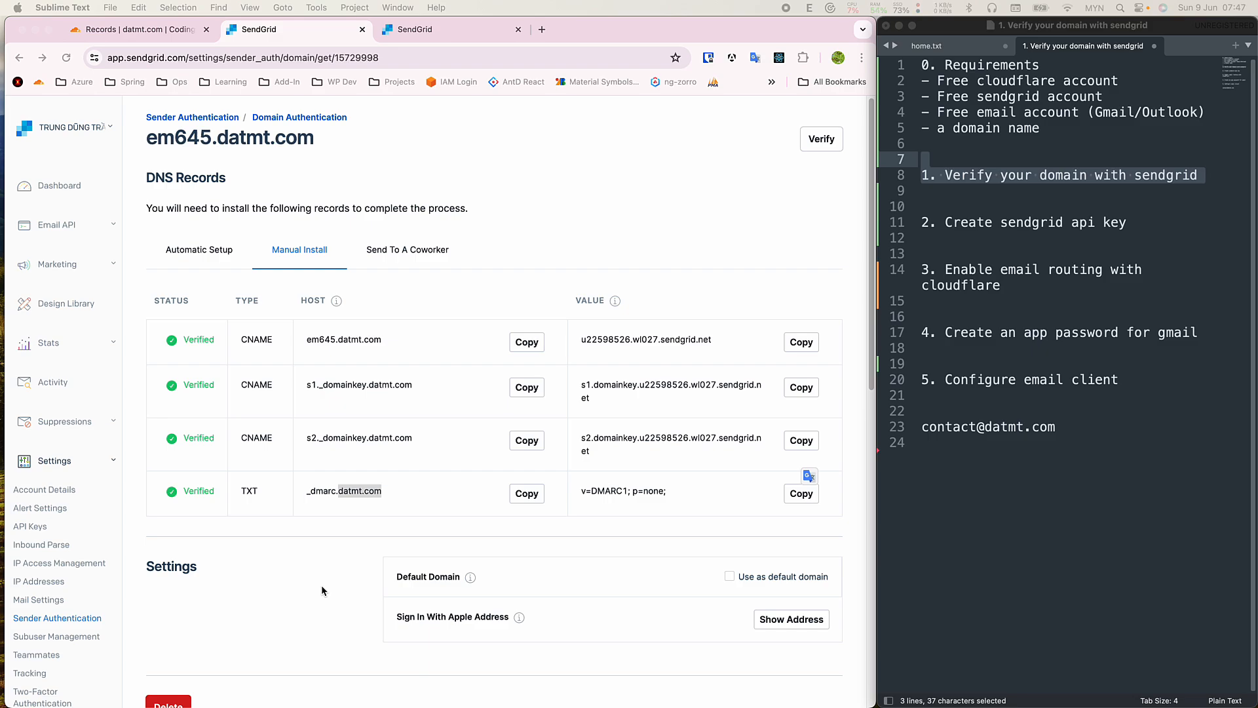
pyautogui.scroll(-1, 284, 584)
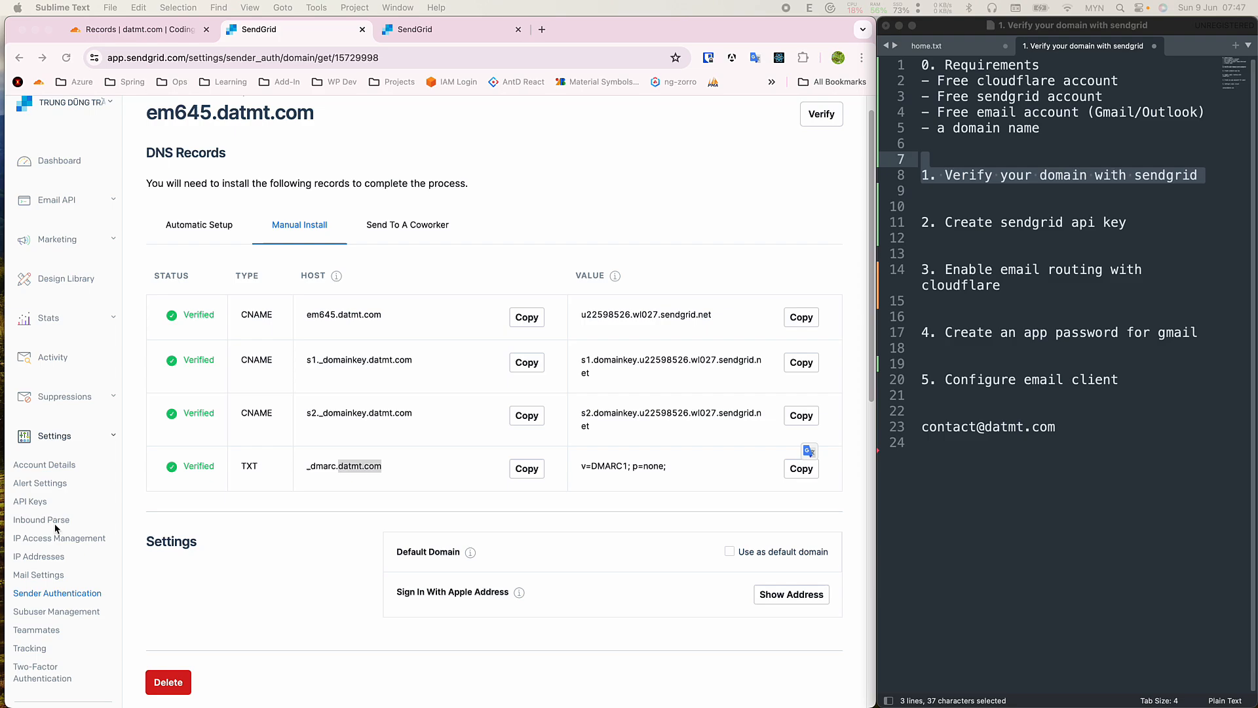
pyautogui.scroll(-1, 58, 529)
# Start creating a new SendGrid API key with Restricted Access.
pyautogui.click(30, 477)
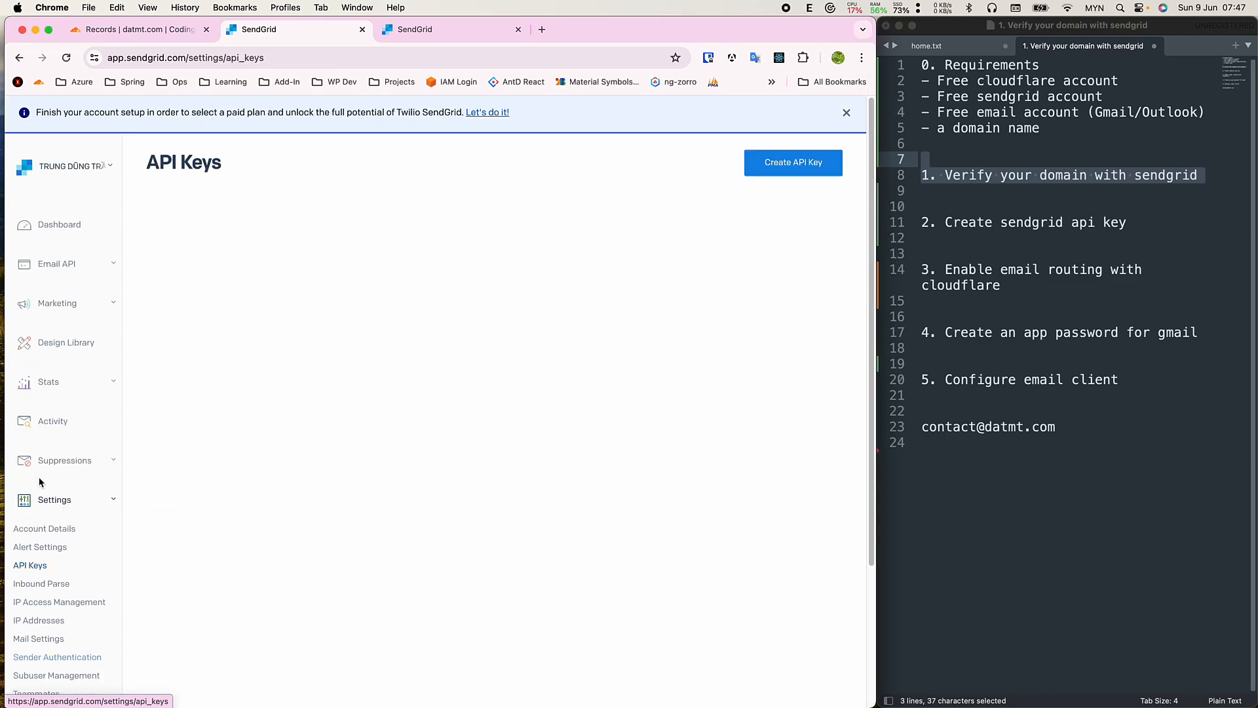
pyautogui.click(782, 162)
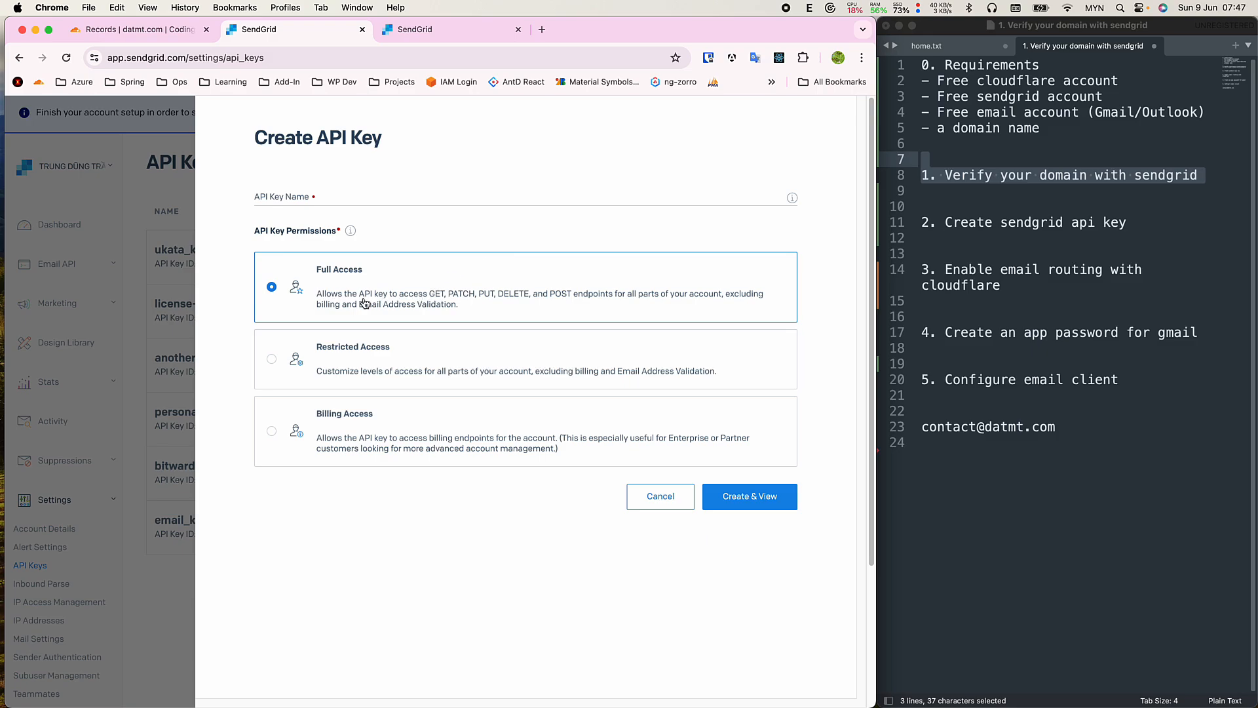
pyautogui.click(276, 368)
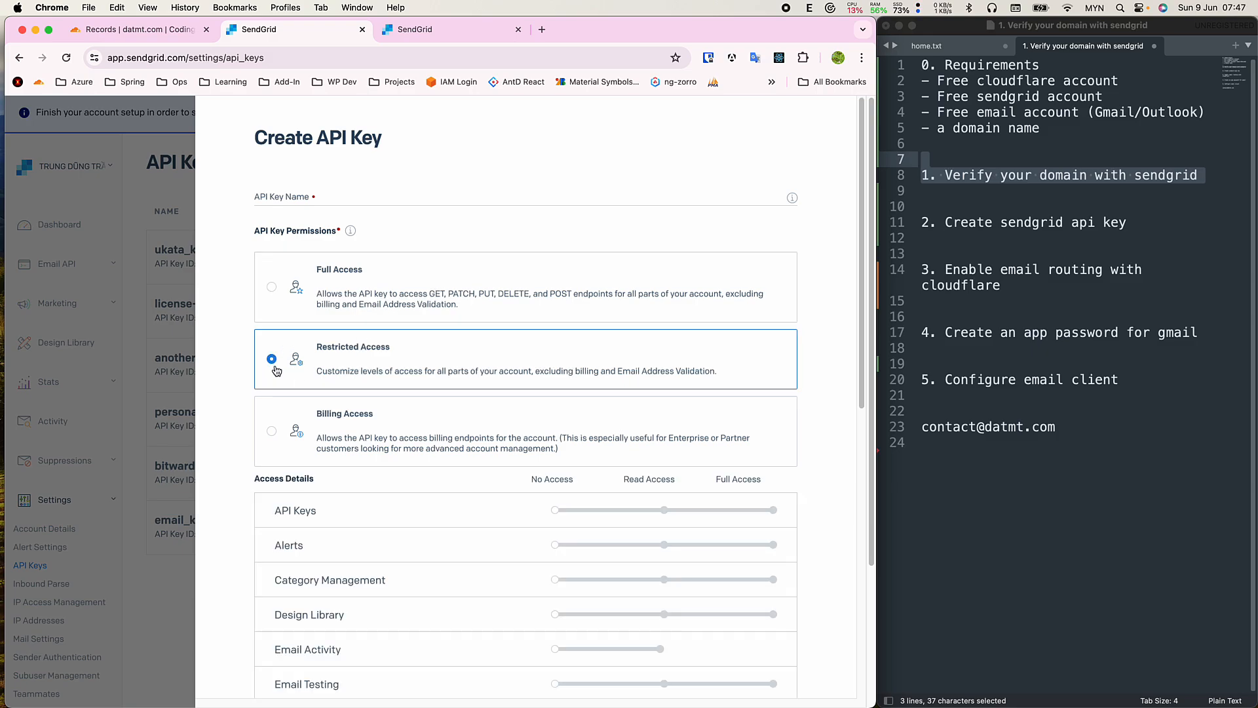
pyautogui.scroll(-1, 313, 367)
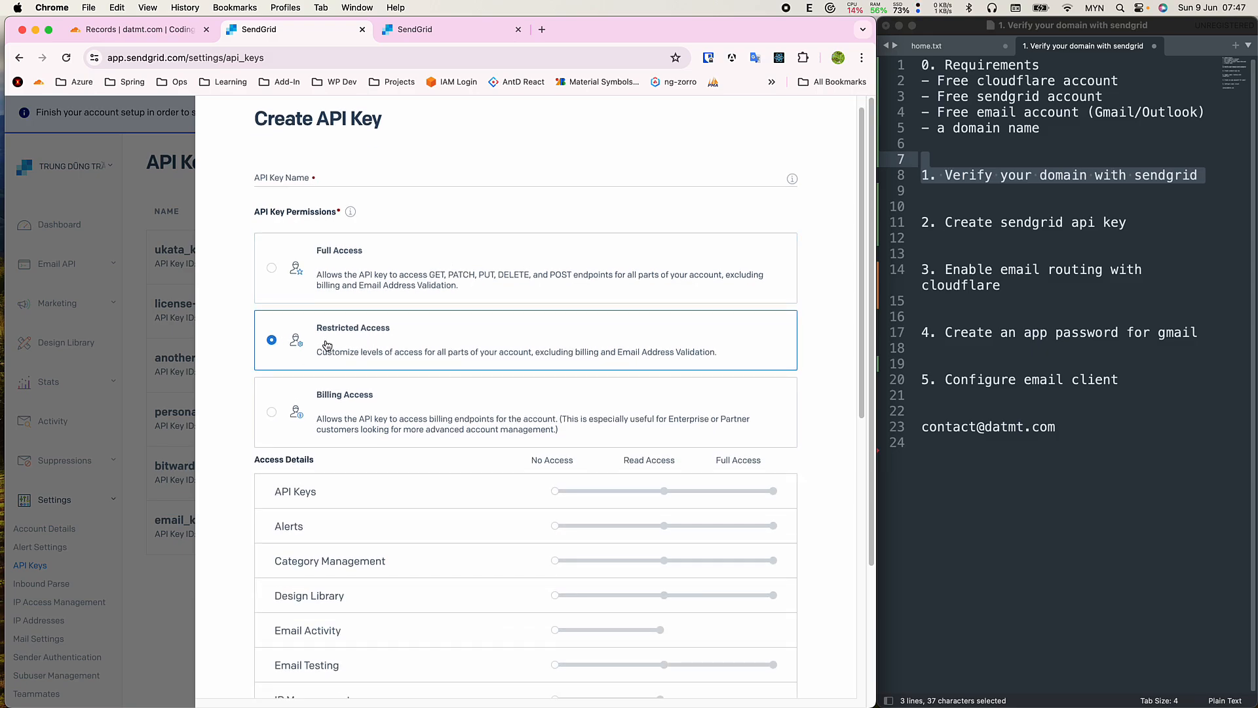
pyautogui.scroll(-3, 524, 433)
pyautogui.scroll(-4, 554, 482)
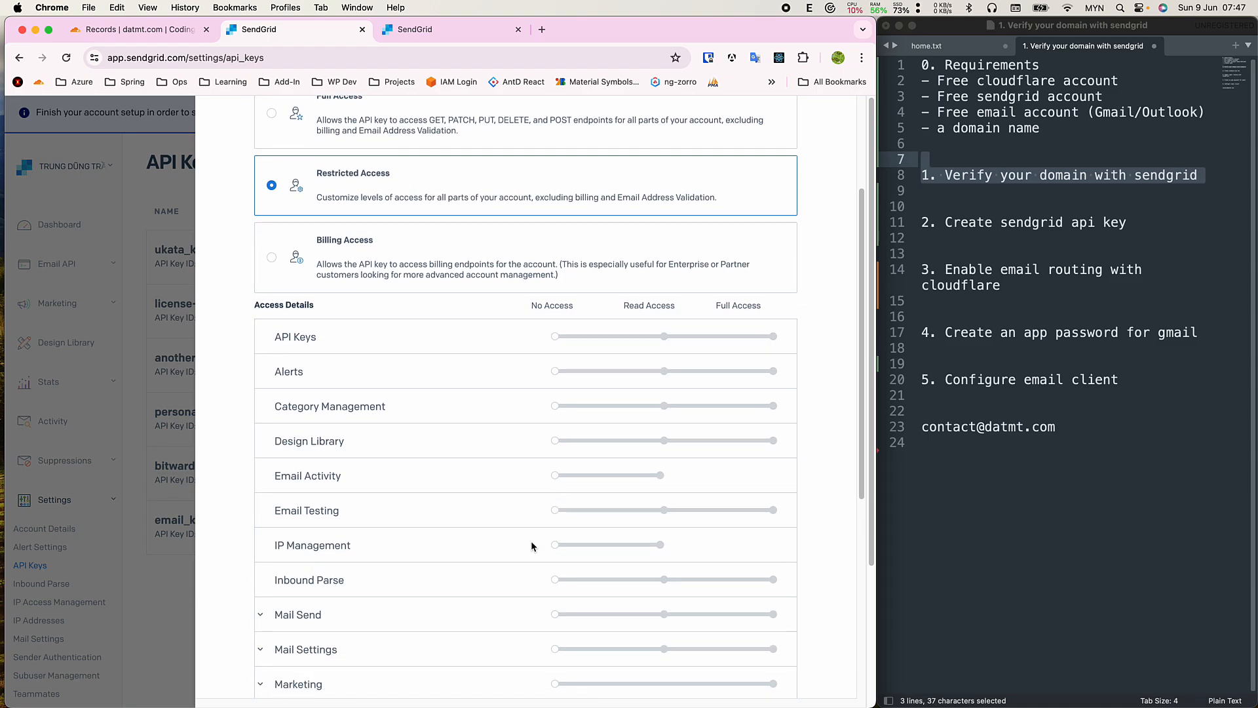
pyautogui.scroll(-2, 527, 557)
pyautogui.scroll(-2, 522, 567)
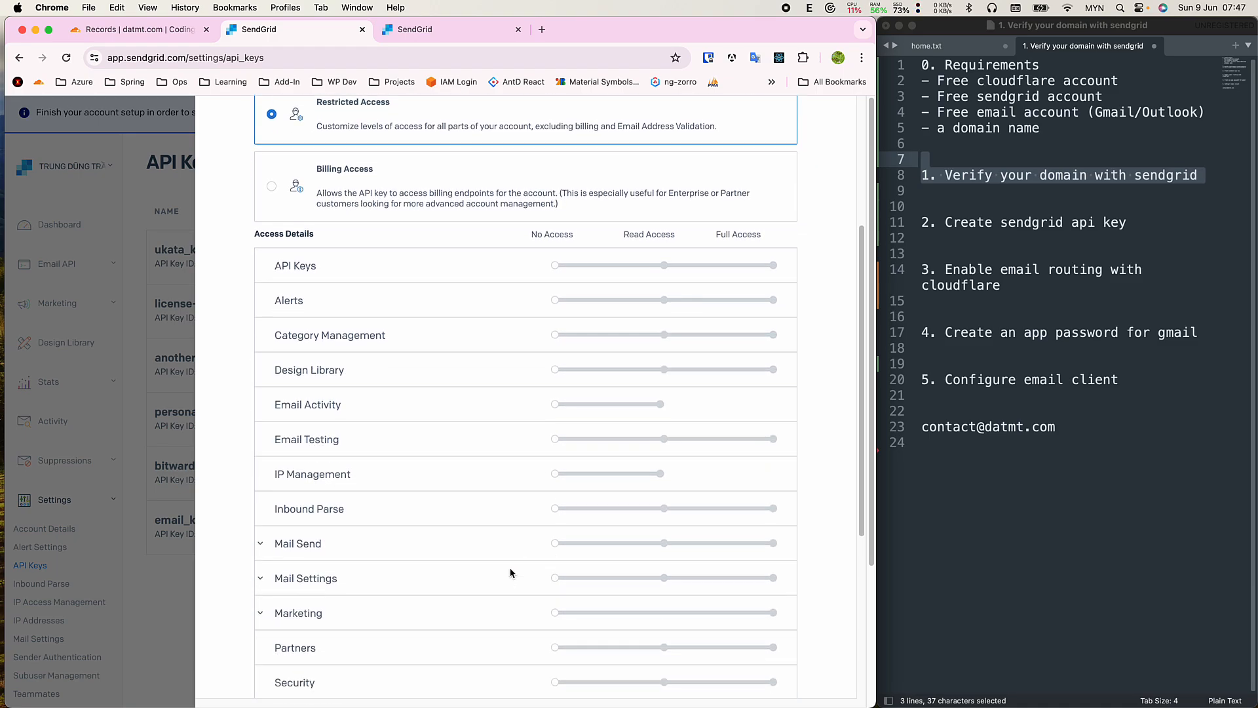
# Give Mail Send and Scheduled Sends full access.
pyautogui.click(299, 543)
pyautogui.scroll(-6, 633, 557)
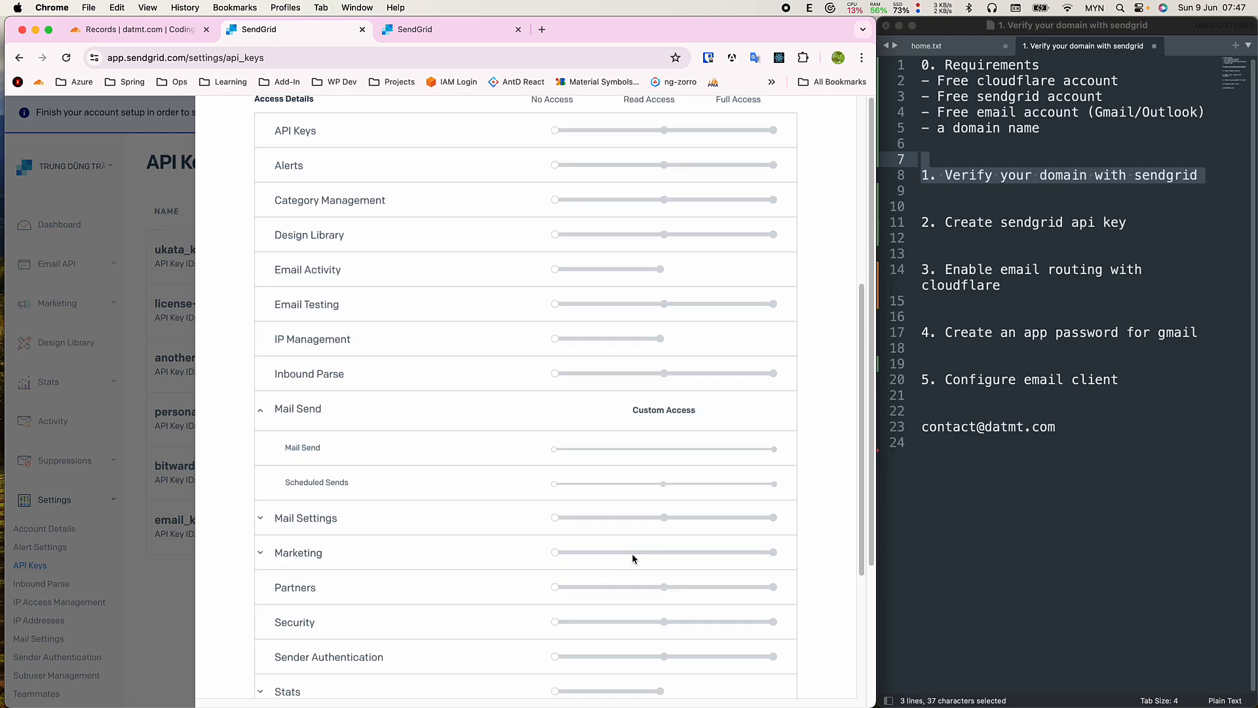
pyautogui.click(773, 450)
pyautogui.click(774, 483)
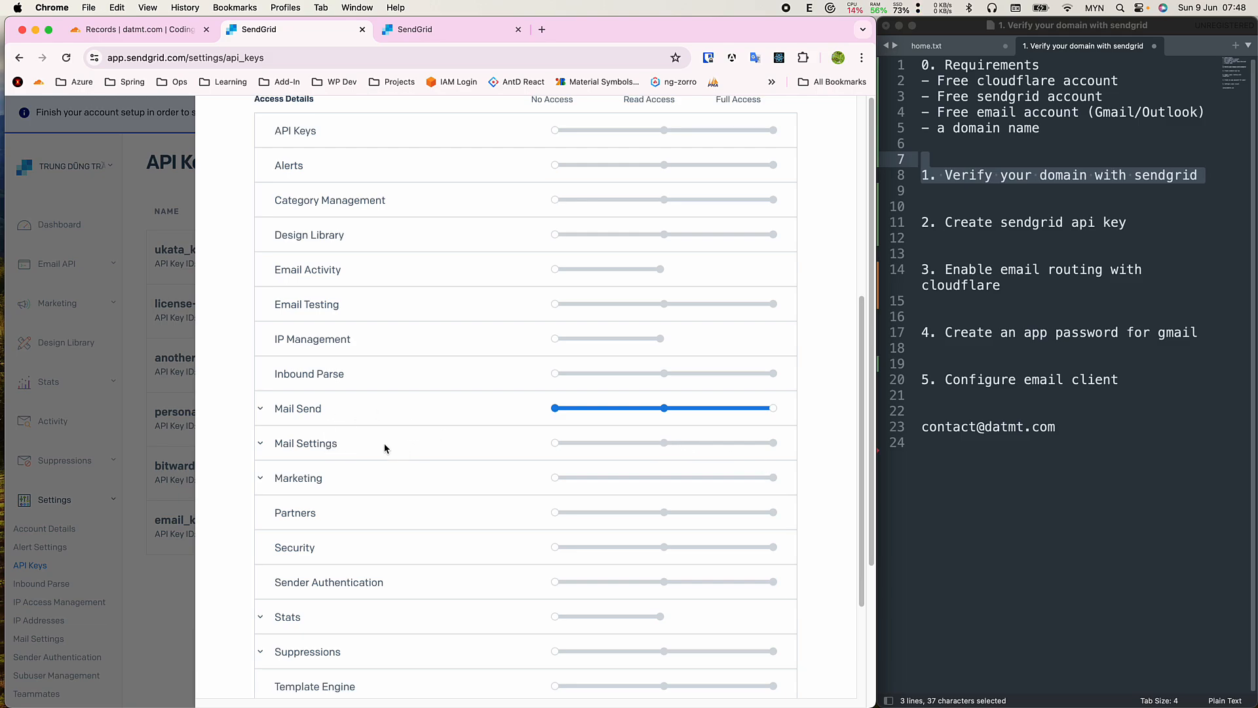
# Give BCC, Plain Content and Address Allow List full access under Mail Settings.
pyautogui.click(328, 444)
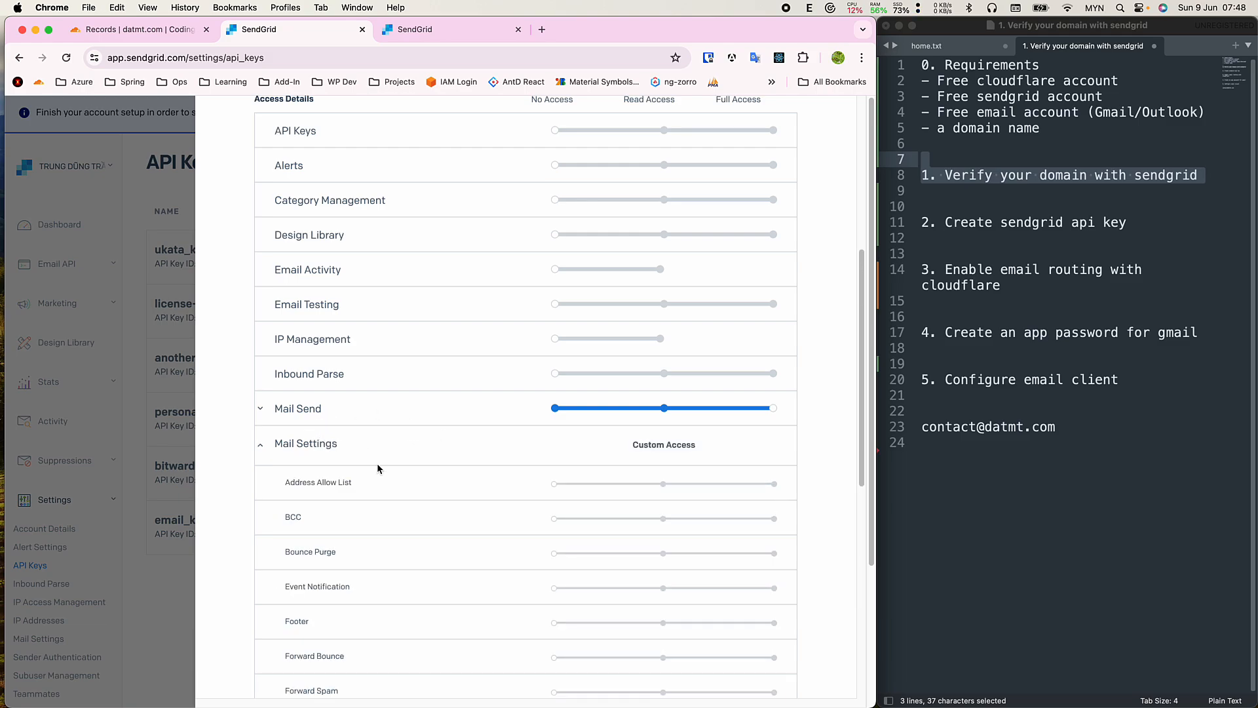
pyautogui.scroll(-3, 387, 479)
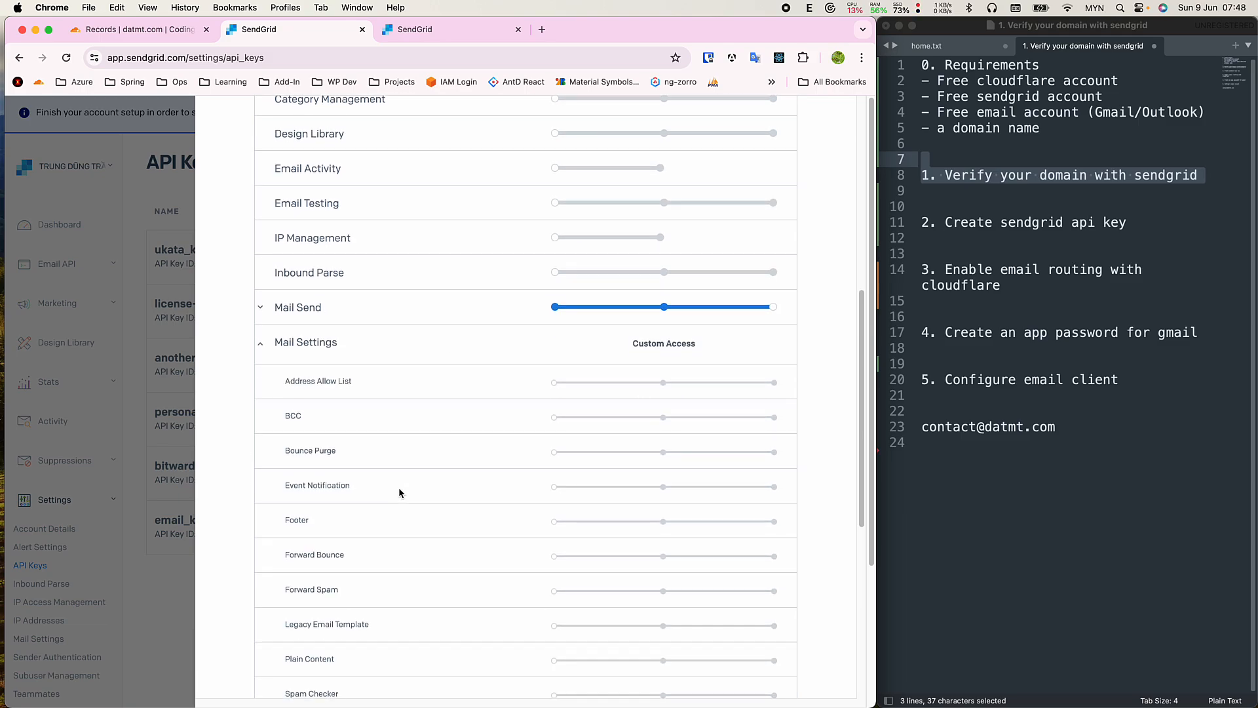
pyautogui.click(774, 417)
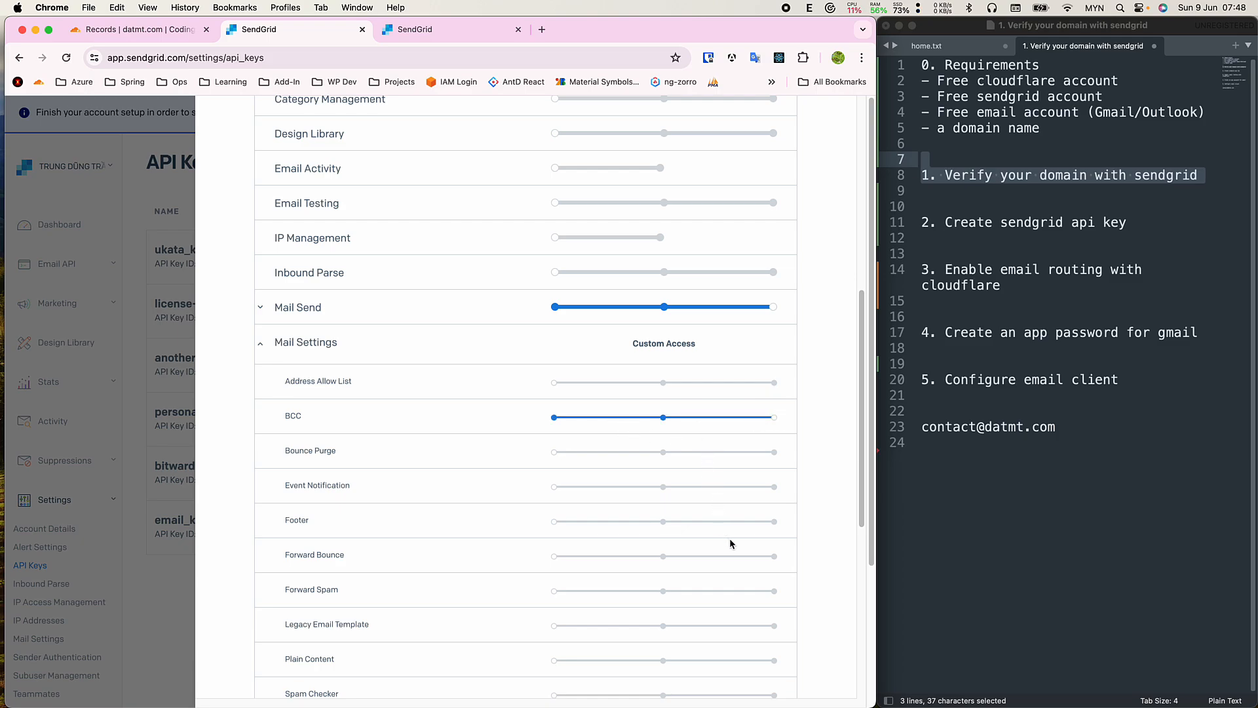
pyautogui.scroll(-1, 736, 570)
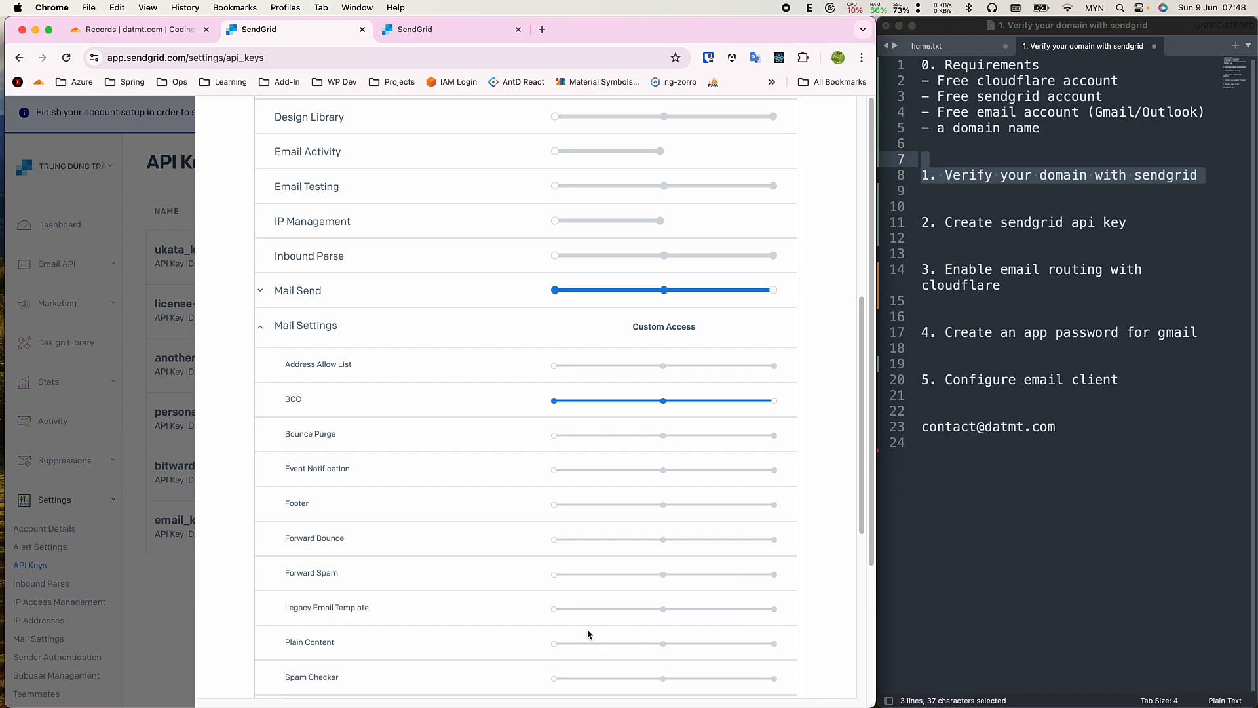
pyautogui.click(774, 644)
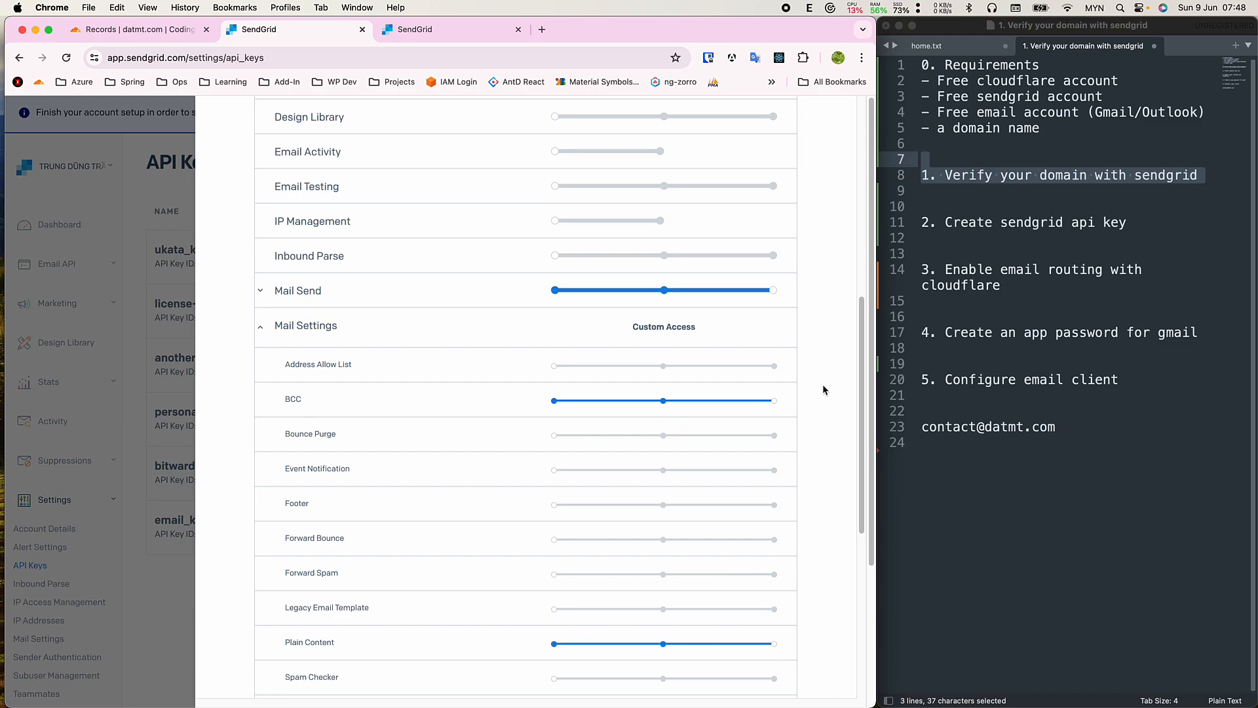
pyautogui.click(774, 367)
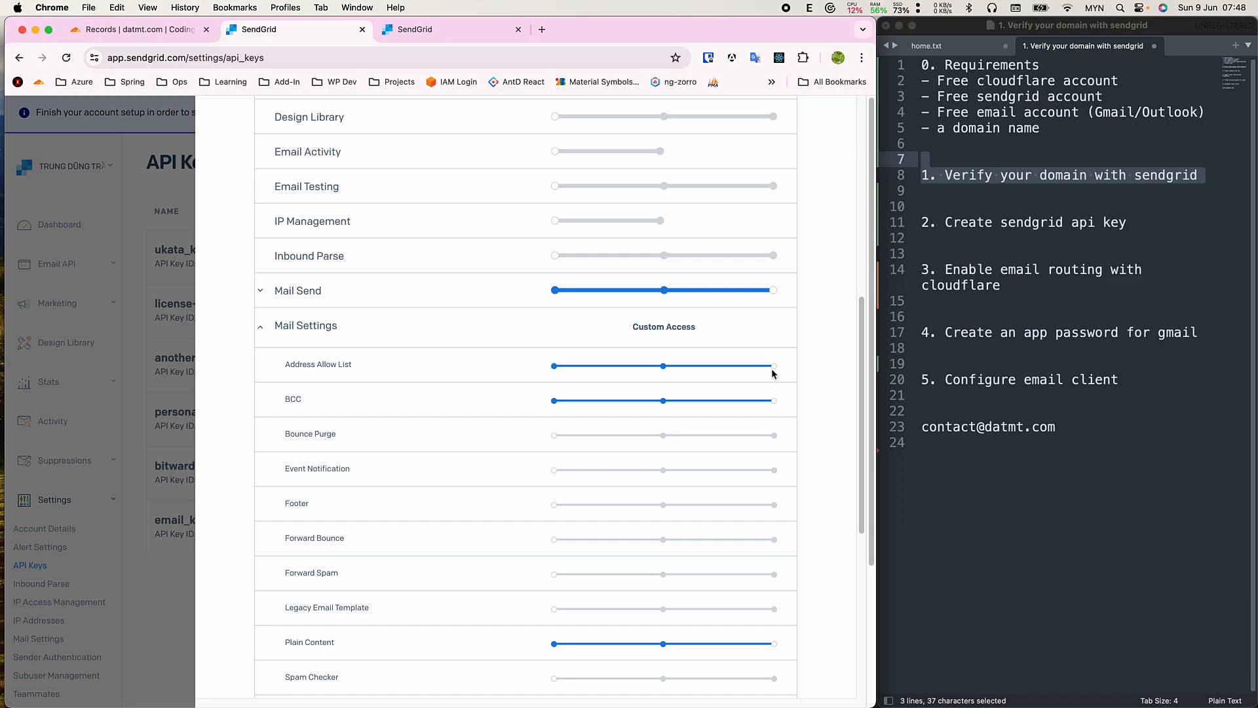
pyautogui.scroll(-5, 725, 398)
pyautogui.scroll(15, 730, 327)
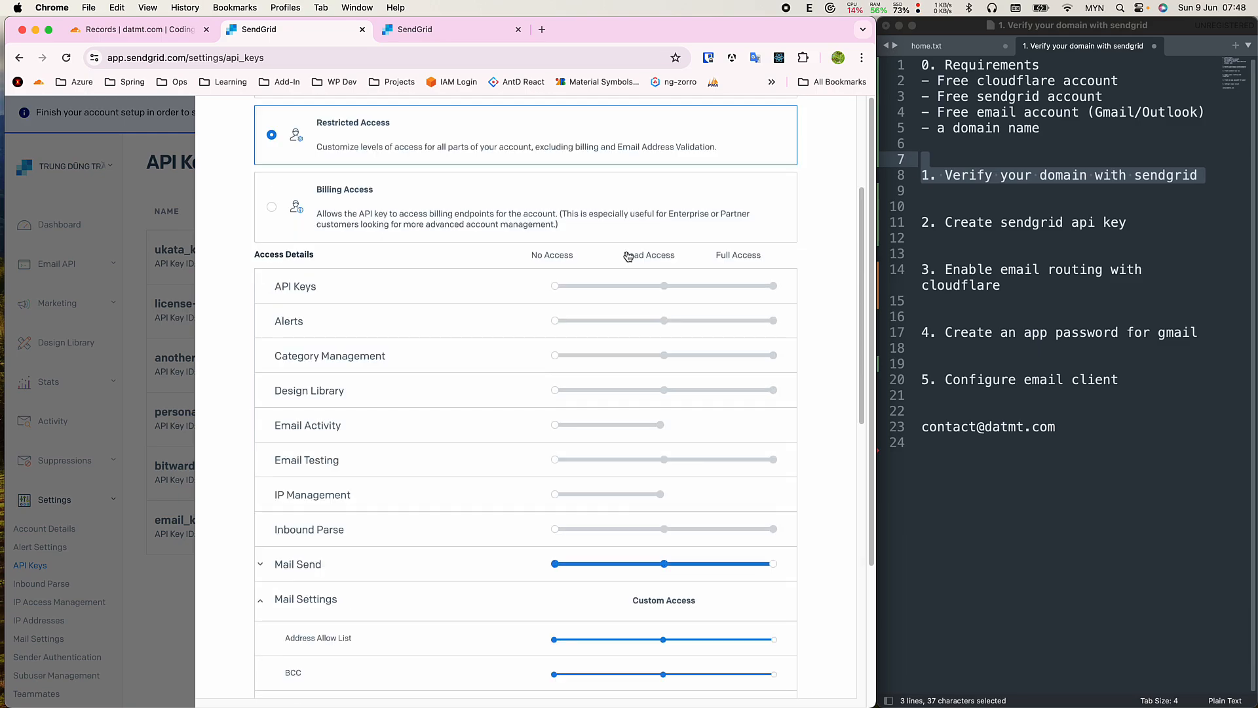
pyautogui.scroll(3, 598, 525)
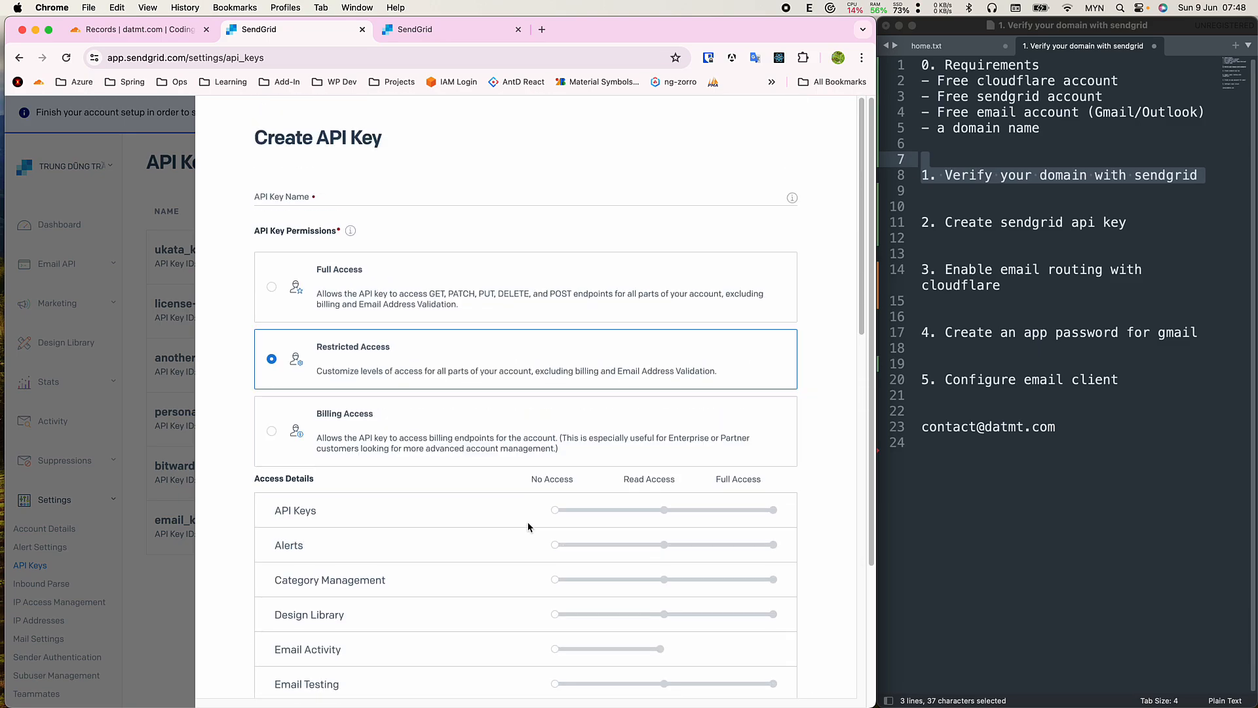
# Name the API key test-email-sending and create it.
pyautogui.click(325, 198)
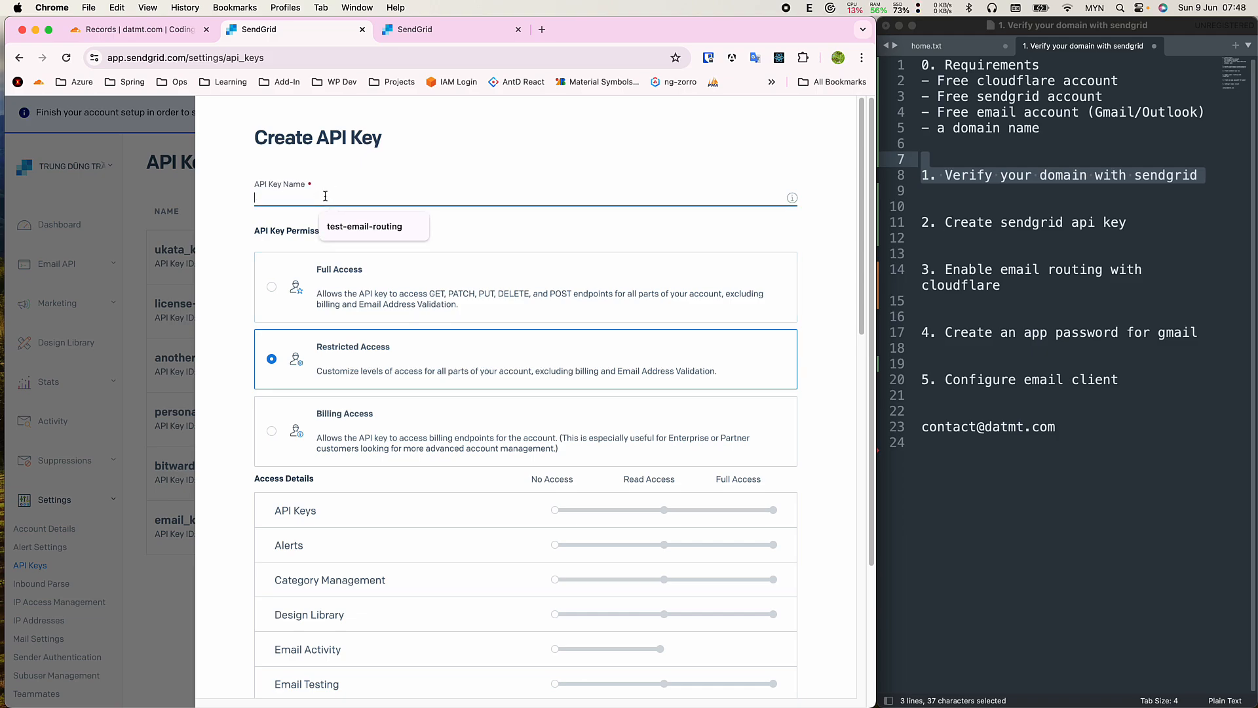
pyautogui.click(364, 226)
pyautogui.click(315, 196)
pyautogui.write('sendin')
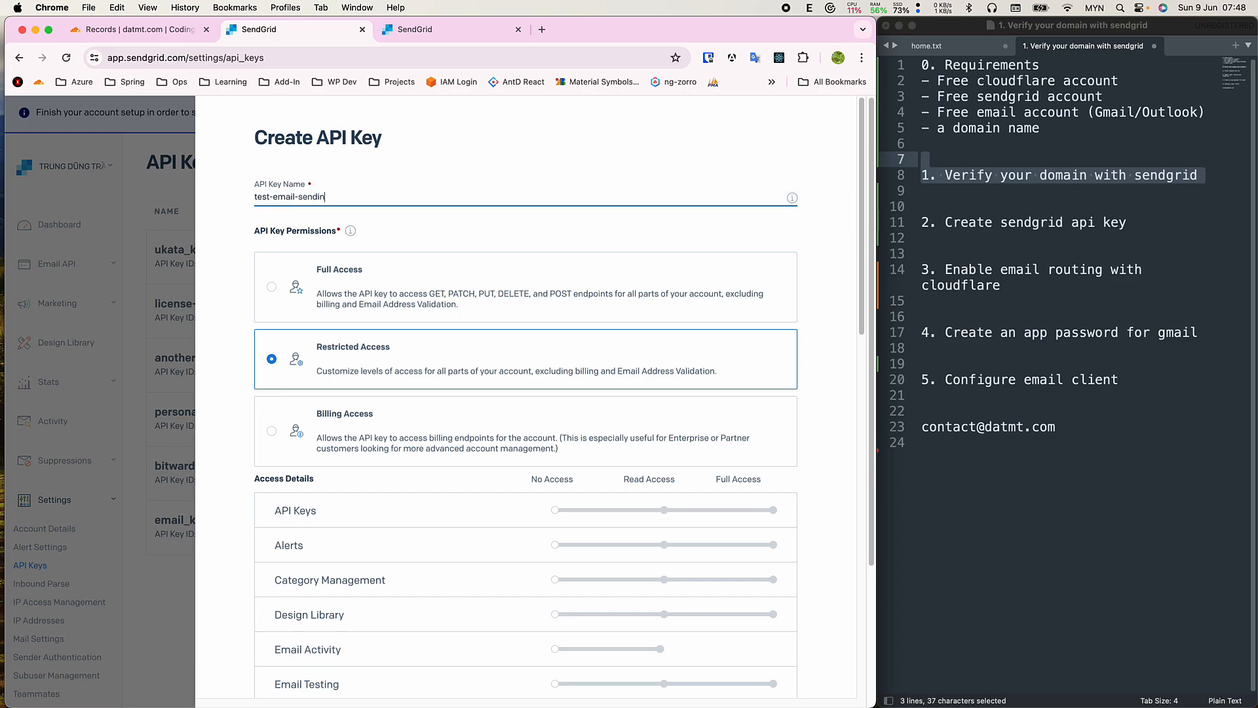
pyautogui.scroll(-10, 718, 376)
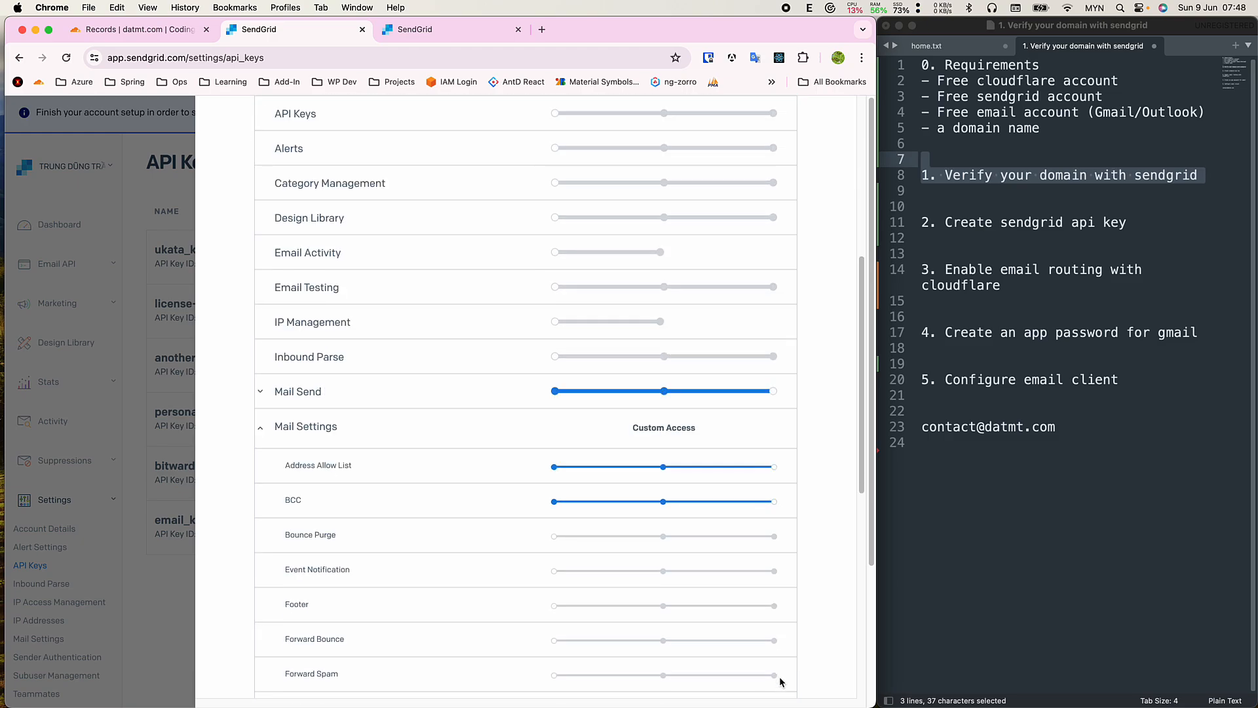
pyautogui.scroll(-4, 780, 675)
pyautogui.click(770, 631)
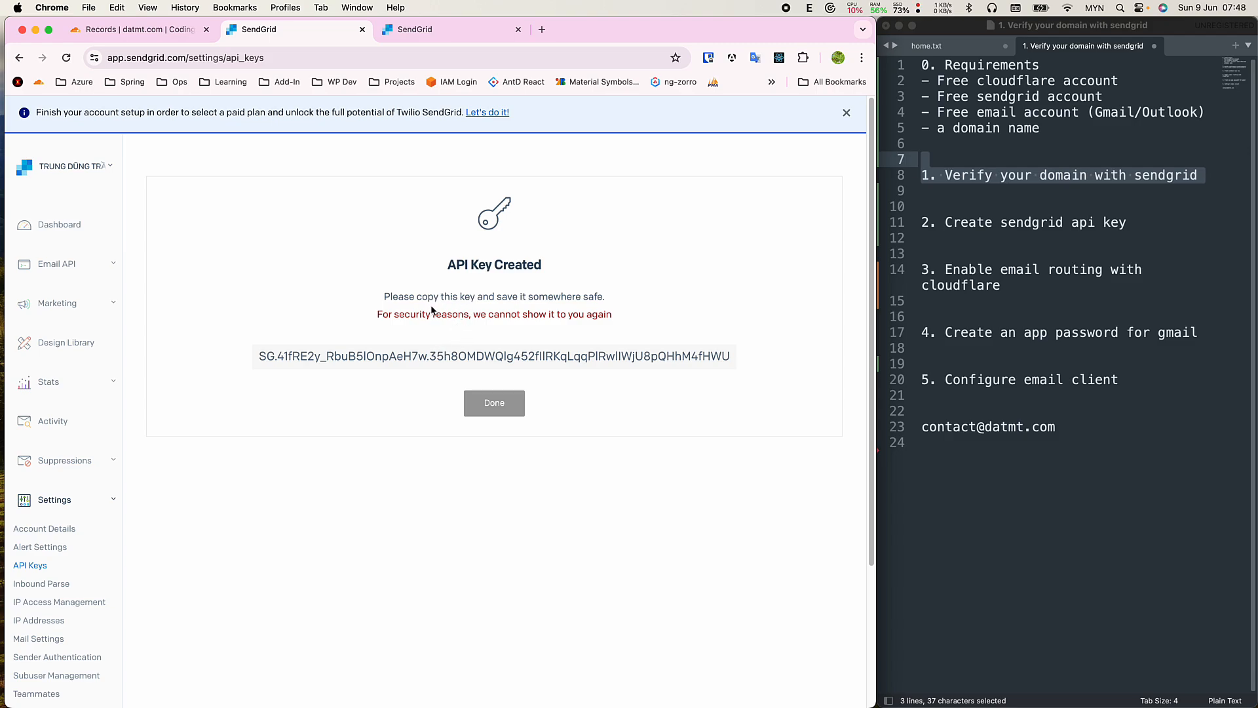
# Copy the new API key and paste it at the end of the Sublime Text notes.
pyautogui.click(504, 363)
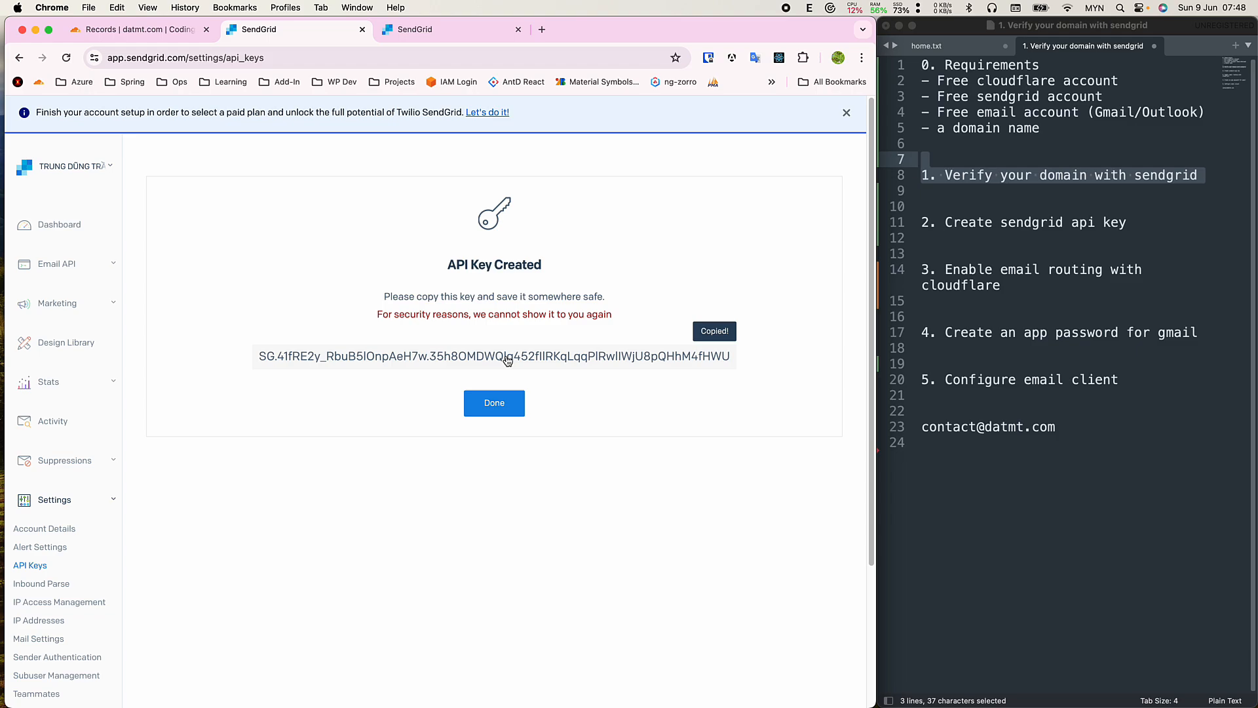
pyautogui.click(1032, 472)
pyautogui.click(1015, 487)
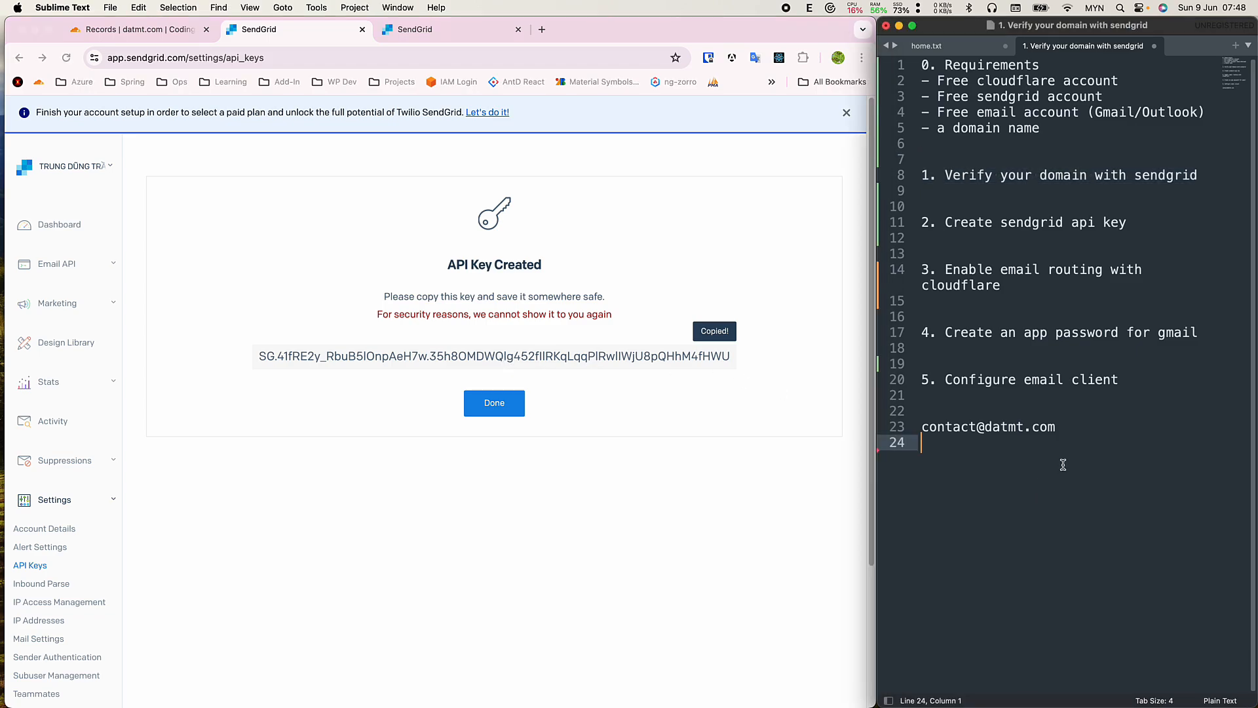
pyautogui.press('Return')
pyautogui.press('Return')
pyautogui.press('super+v')
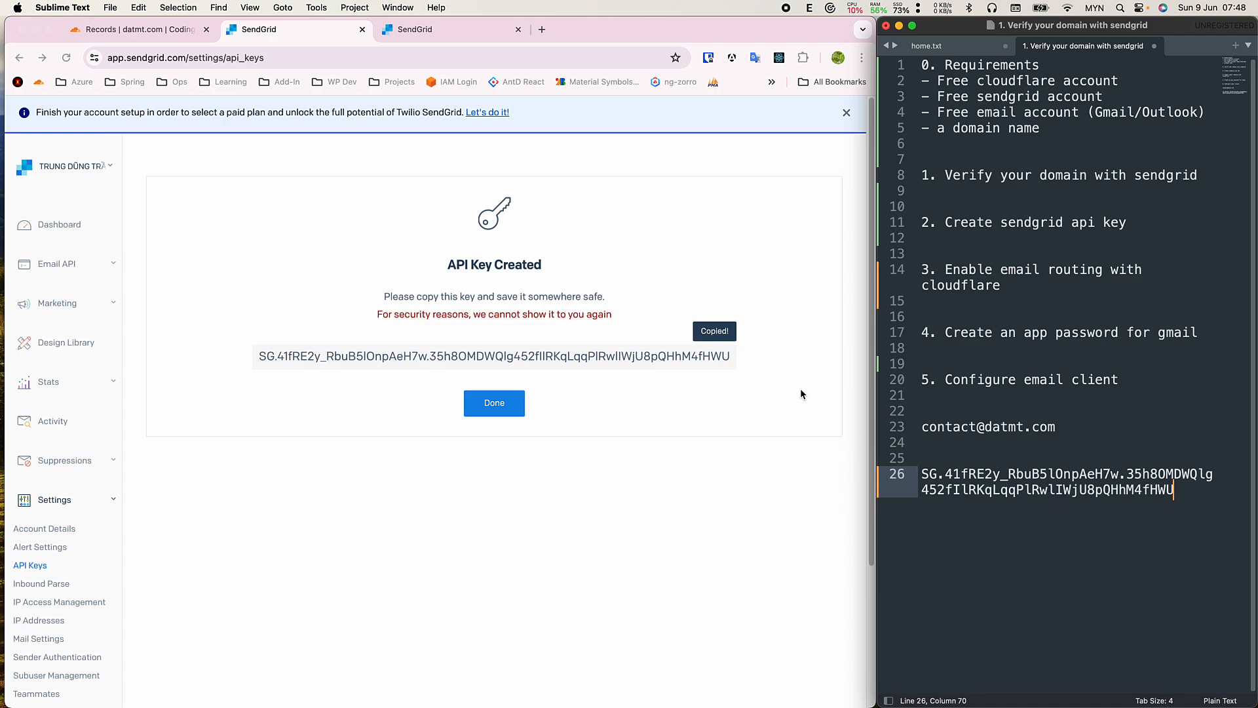
# Close the new key screen with Done and mark the step 3 email routing line.
pyautogui.click(671, 432)
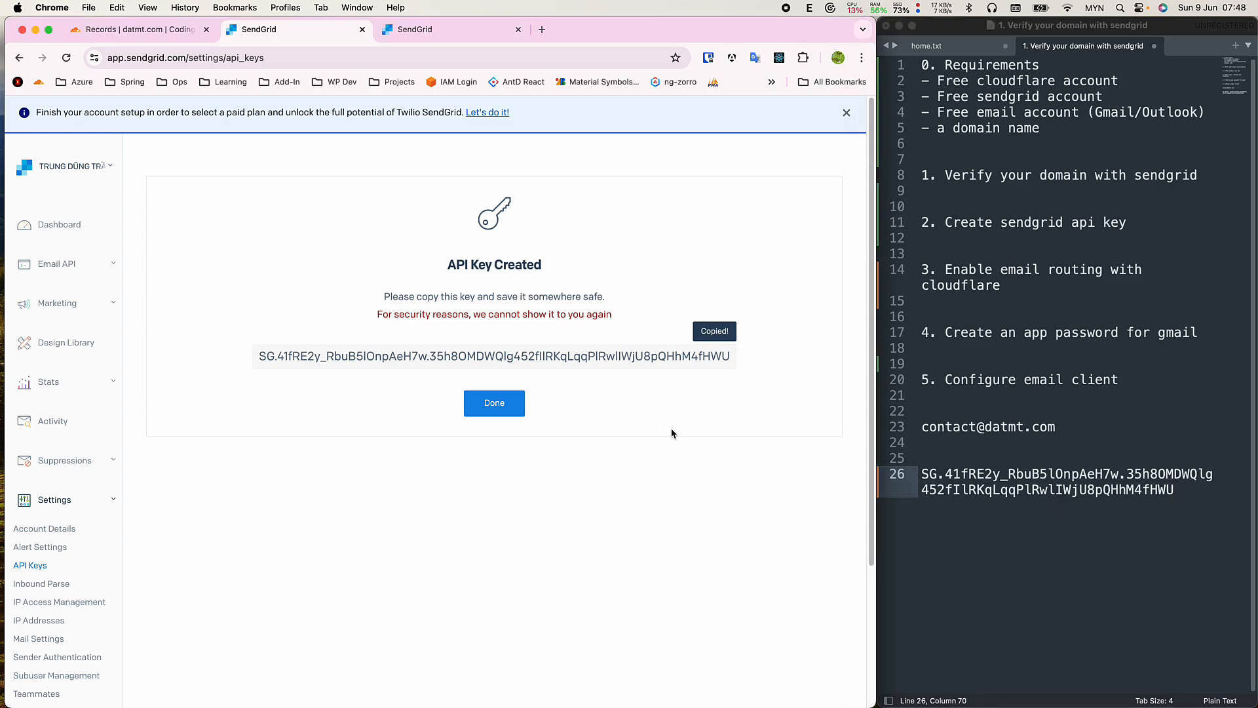
pyautogui.click(494, 403)
pyautogui.click(1014, 243)
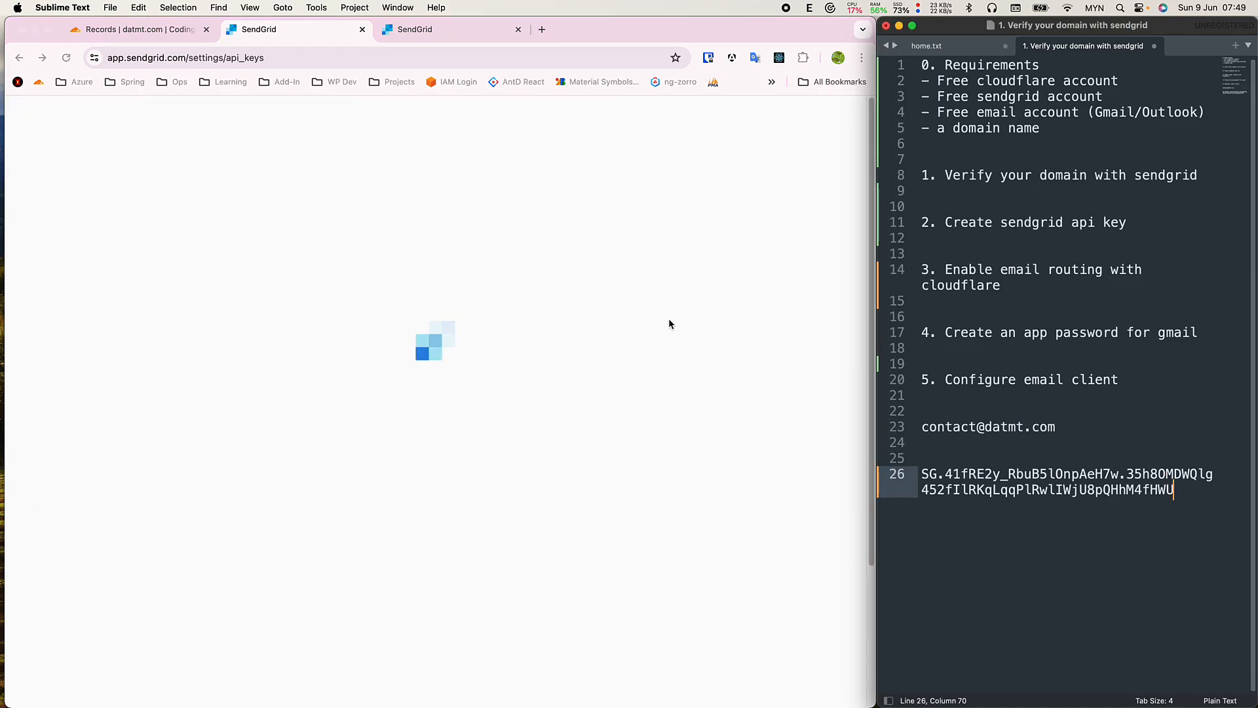
pyautogui.moveTo(1023, 289); pyautogui.dragTo(930, 269)
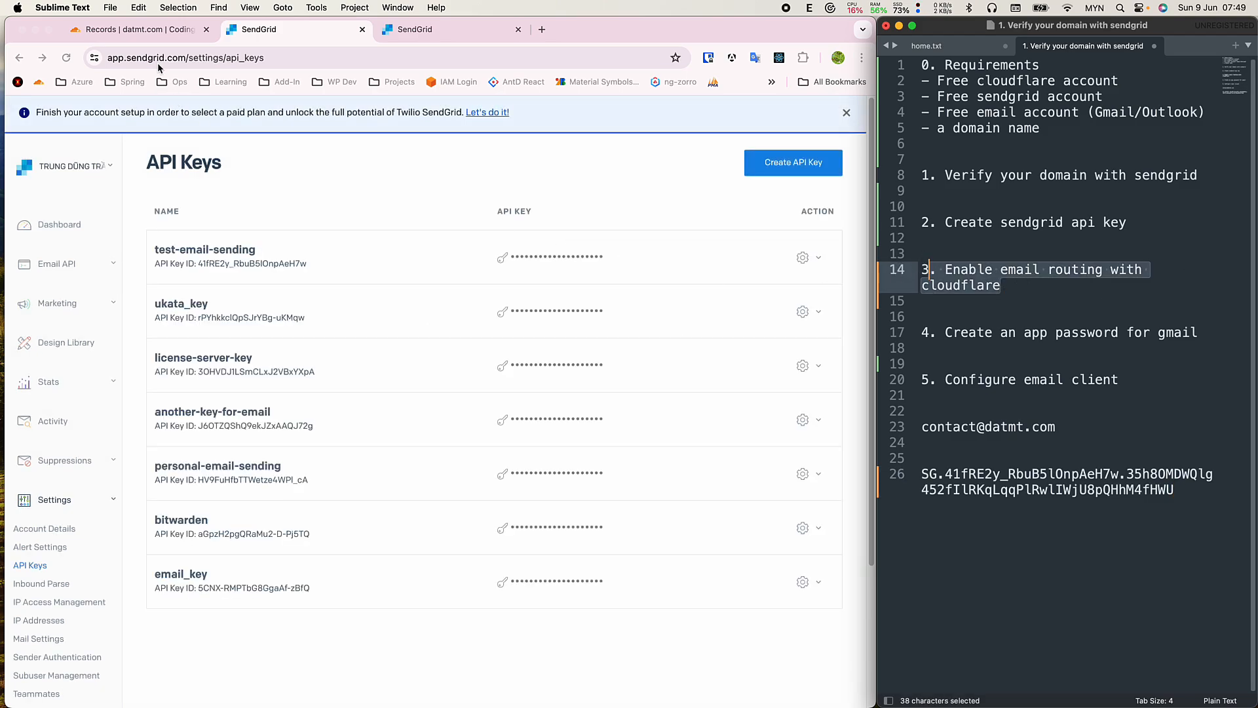
# Go to datmt.com's Email section and start enabling Email Routing.
pyautogui.click(162, 35)
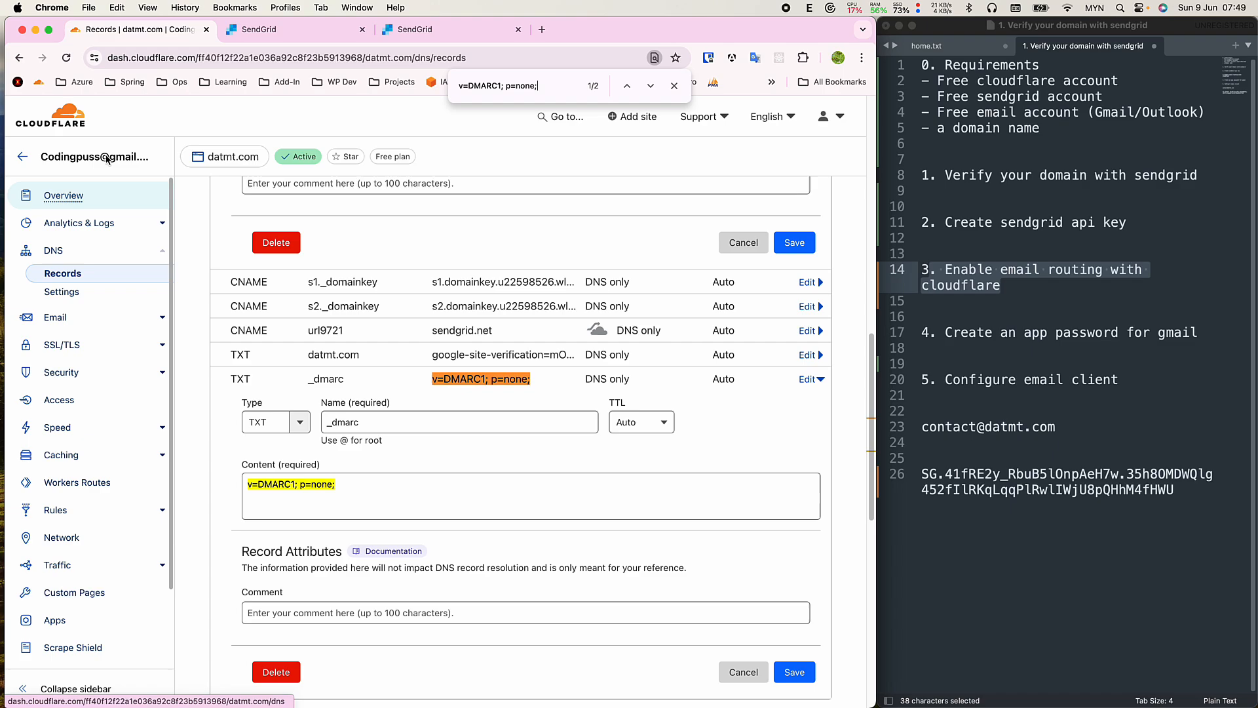
pyautogui.click(58, 318)
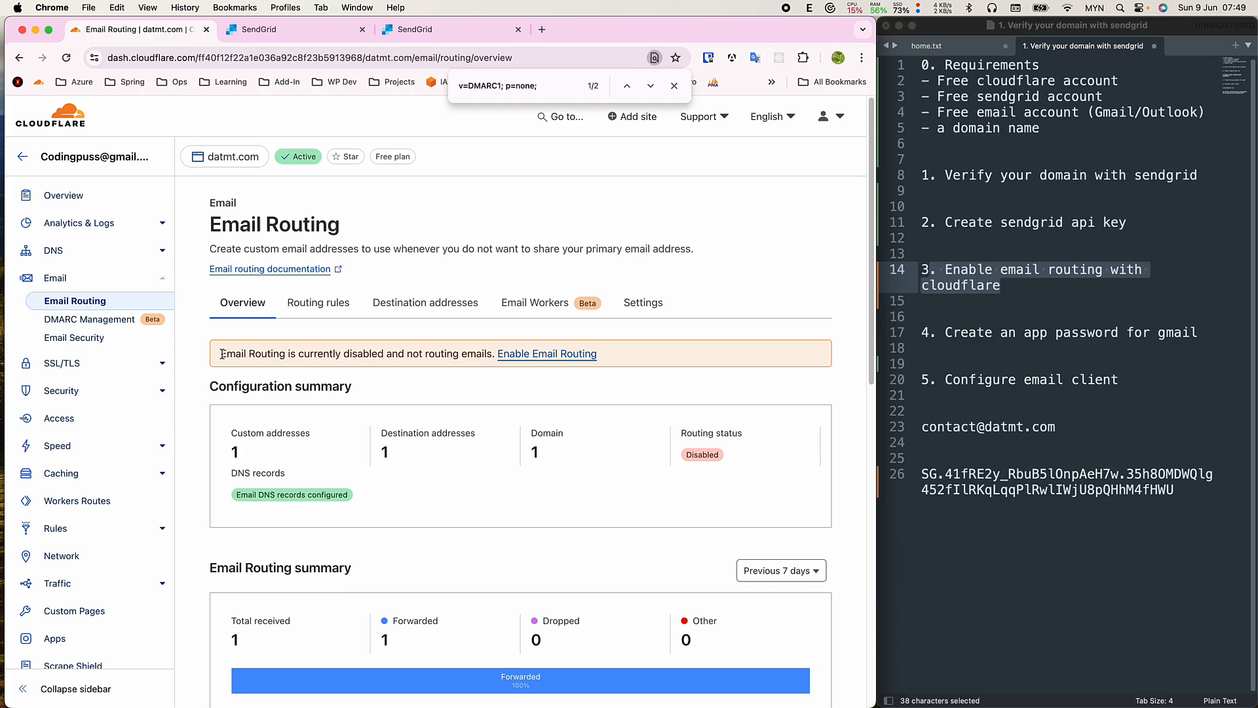
pyautogui.moveTo(222, 353); pyautogui.dragTo(658, 361)
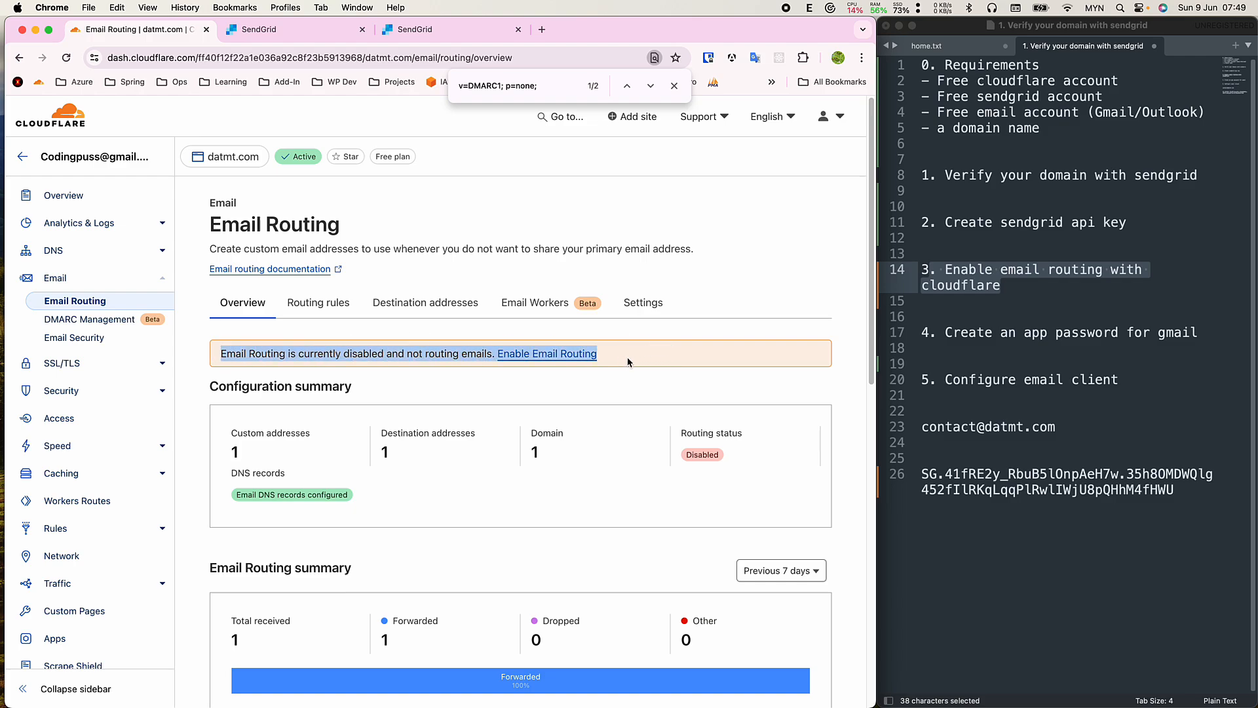
pyautogui.click(611, 388)
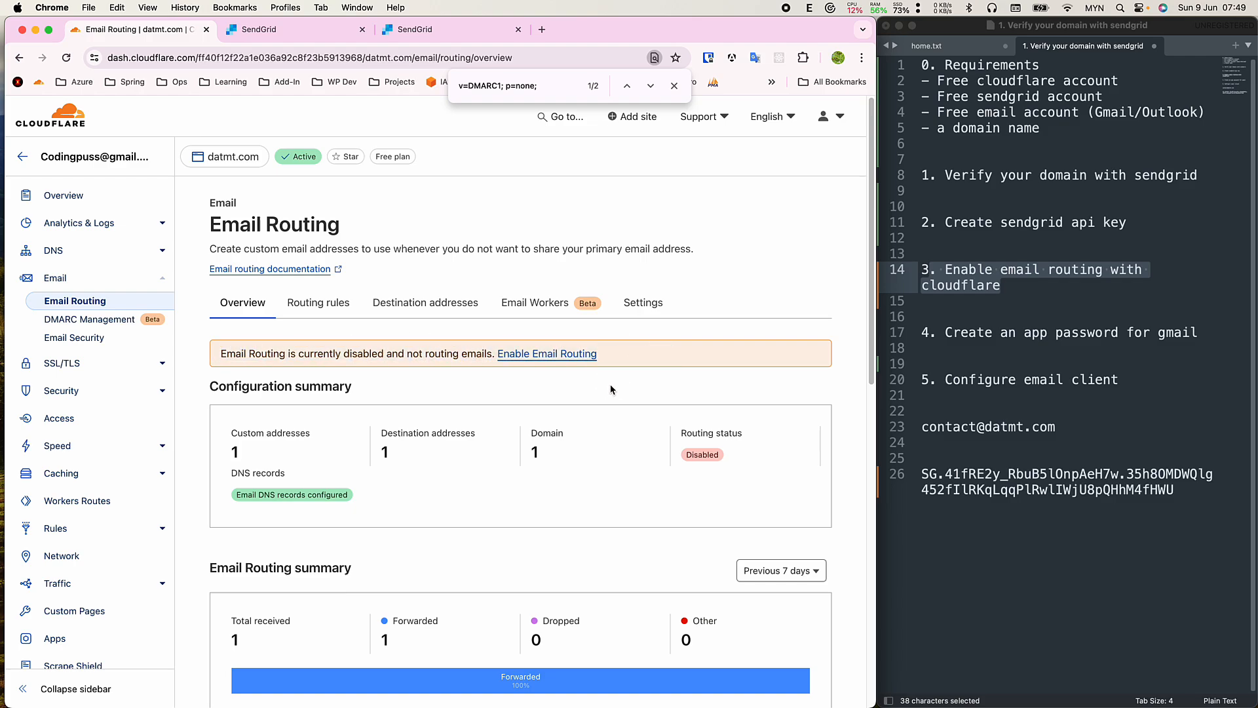
pyautogui.click(560, 356)
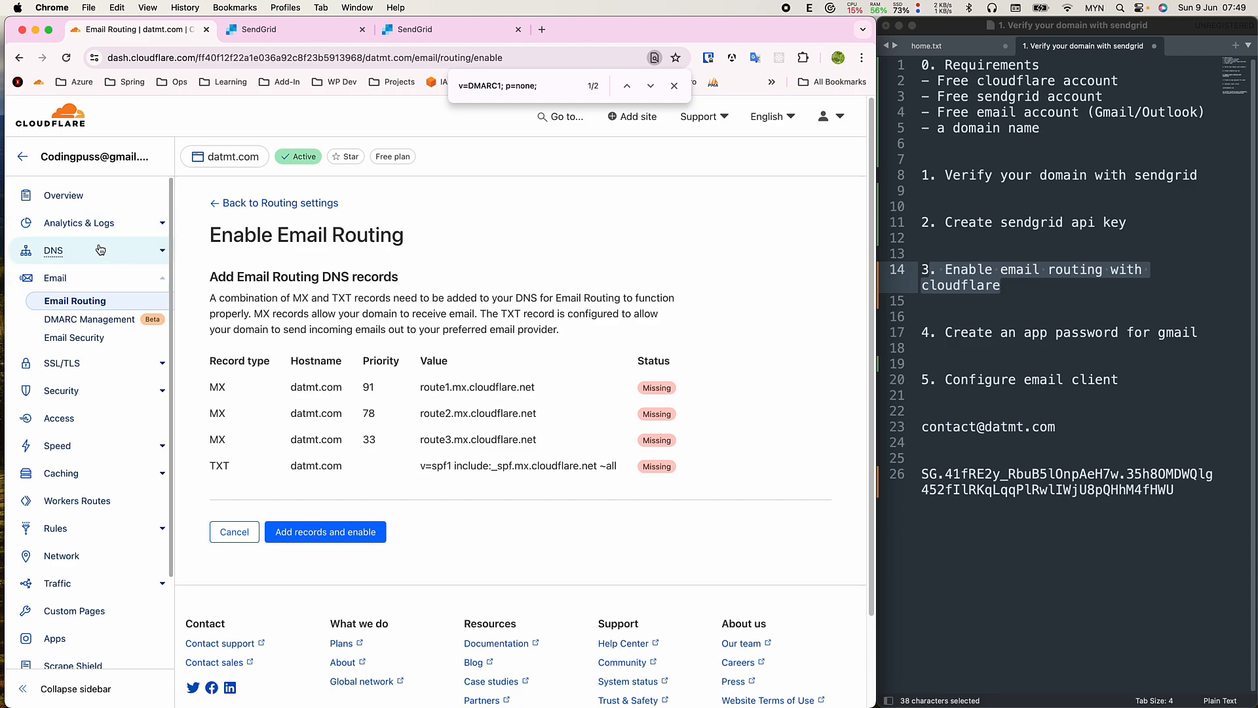
# Open datmt.com's DNS records in a second tab.
pyautogui.keyDown('super'); pyautogui.click(54, 253); pyautogui.keyUp('super')
pyautogui.click(322, 31)
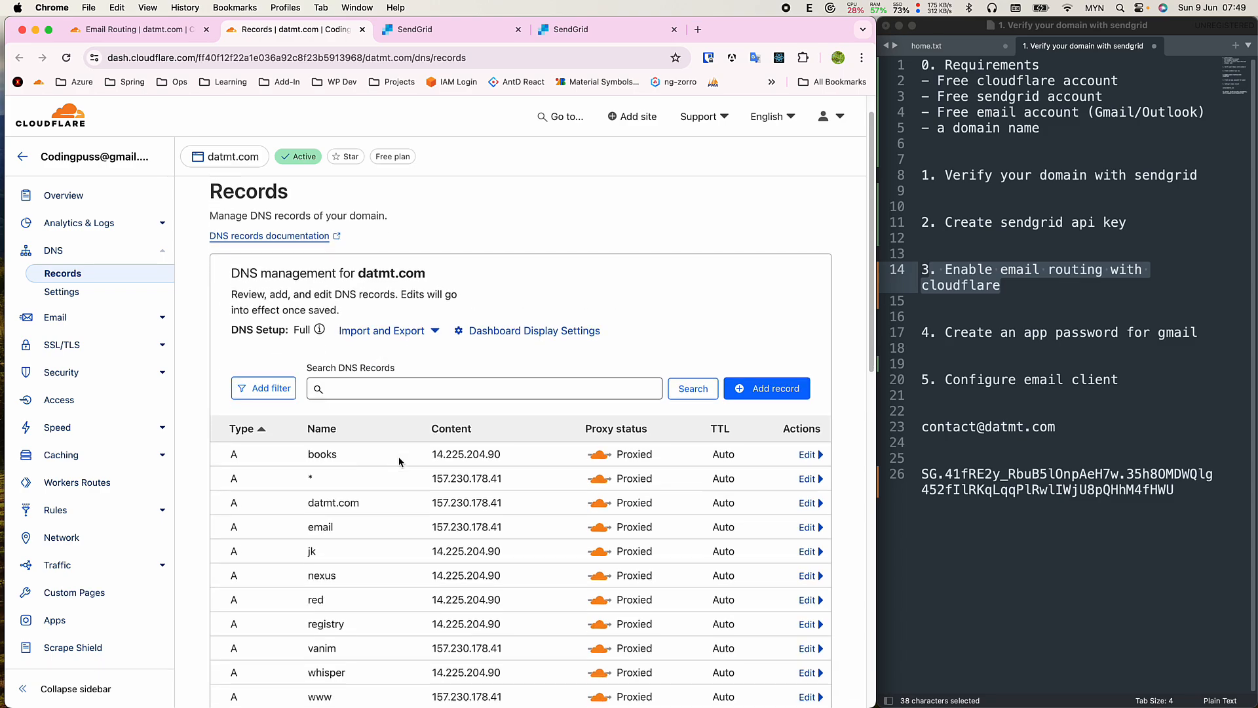
pyautogui.scroll(-3, 360, 517)
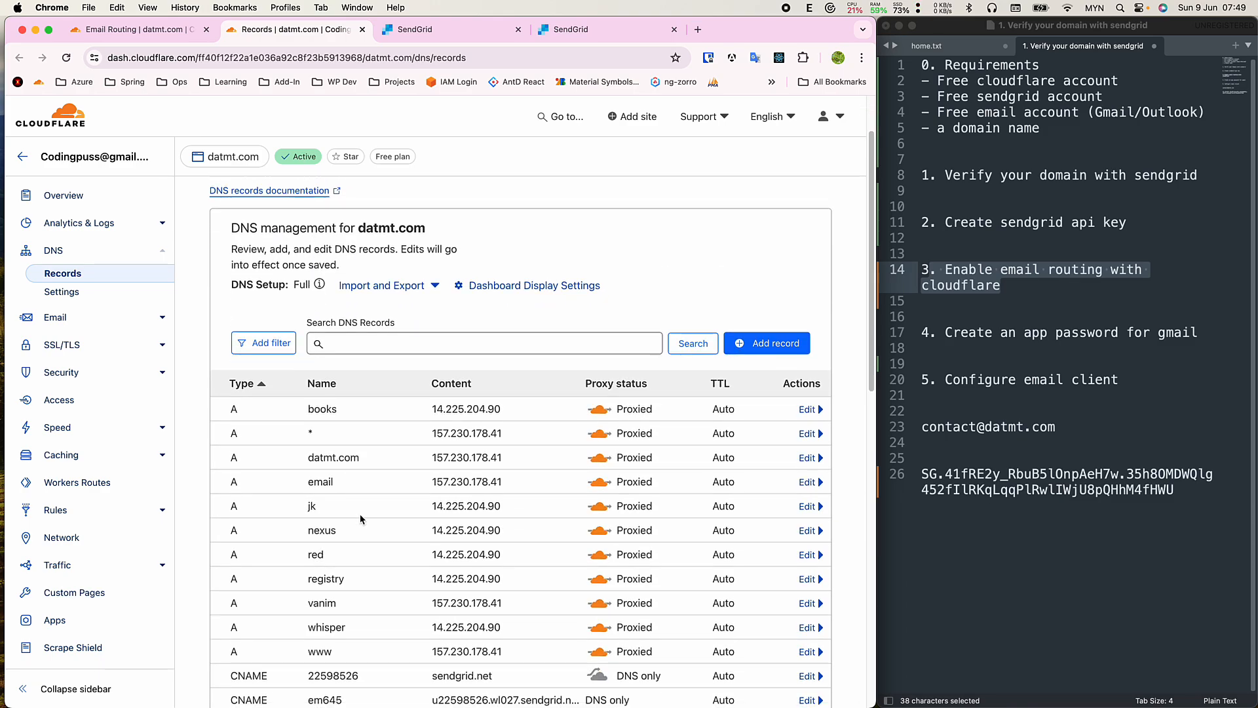
pyautogui.scroll(3, 367, 432)
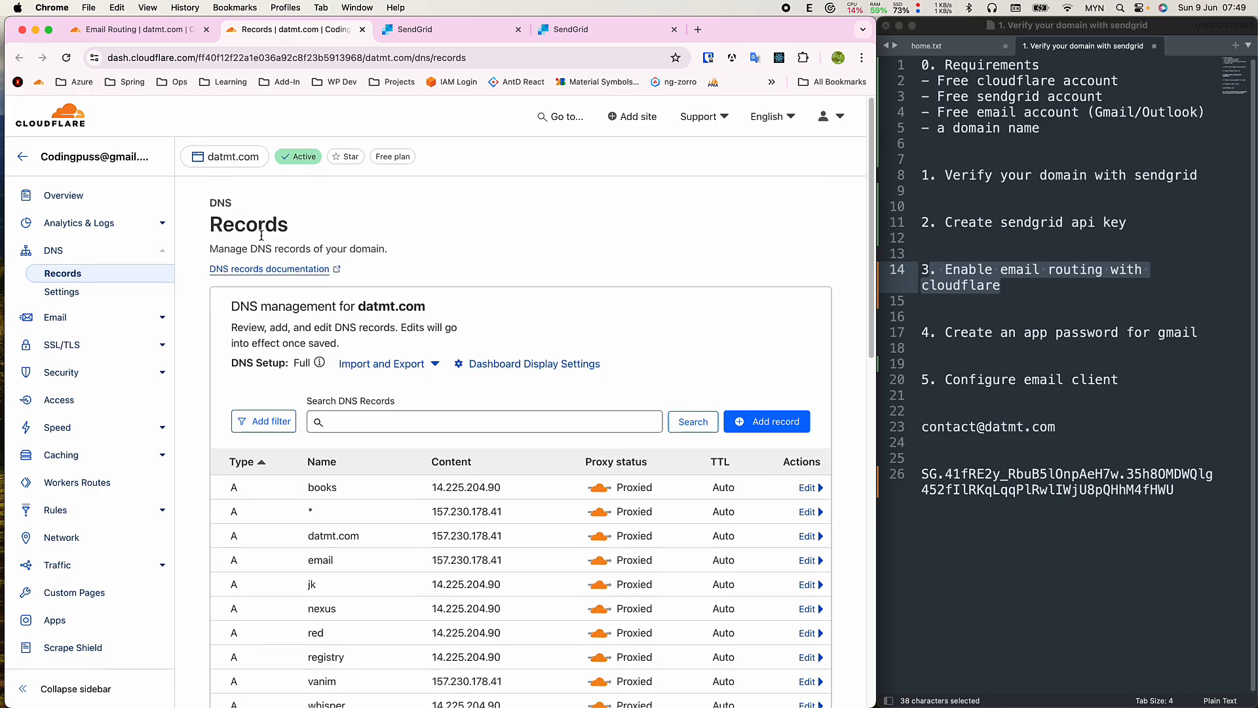
# Copy the route3.mx.cloudflare.net value and search the DNS records for it.
pyautogui.click(183, 29)
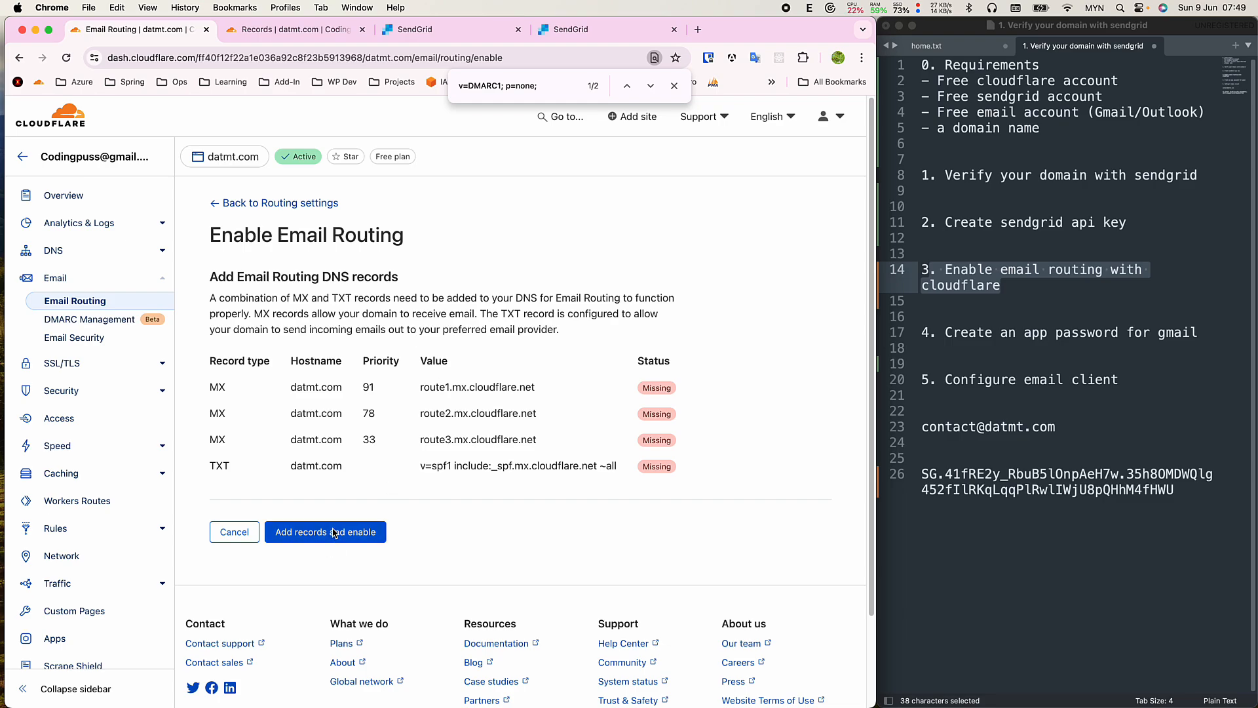
pyautogui.doubleClick(473, 441)
pyautogui.press('super+c')
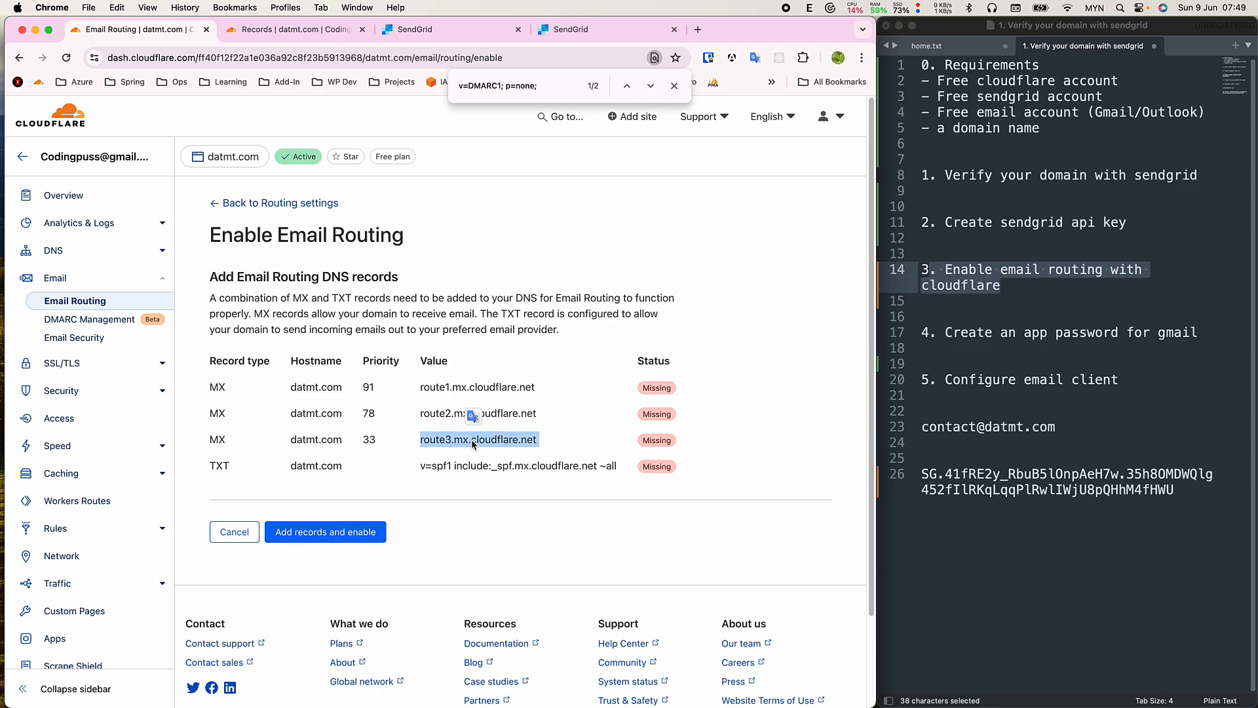
pyautogui.click(294, 30)
pyautogui.press('super+f')
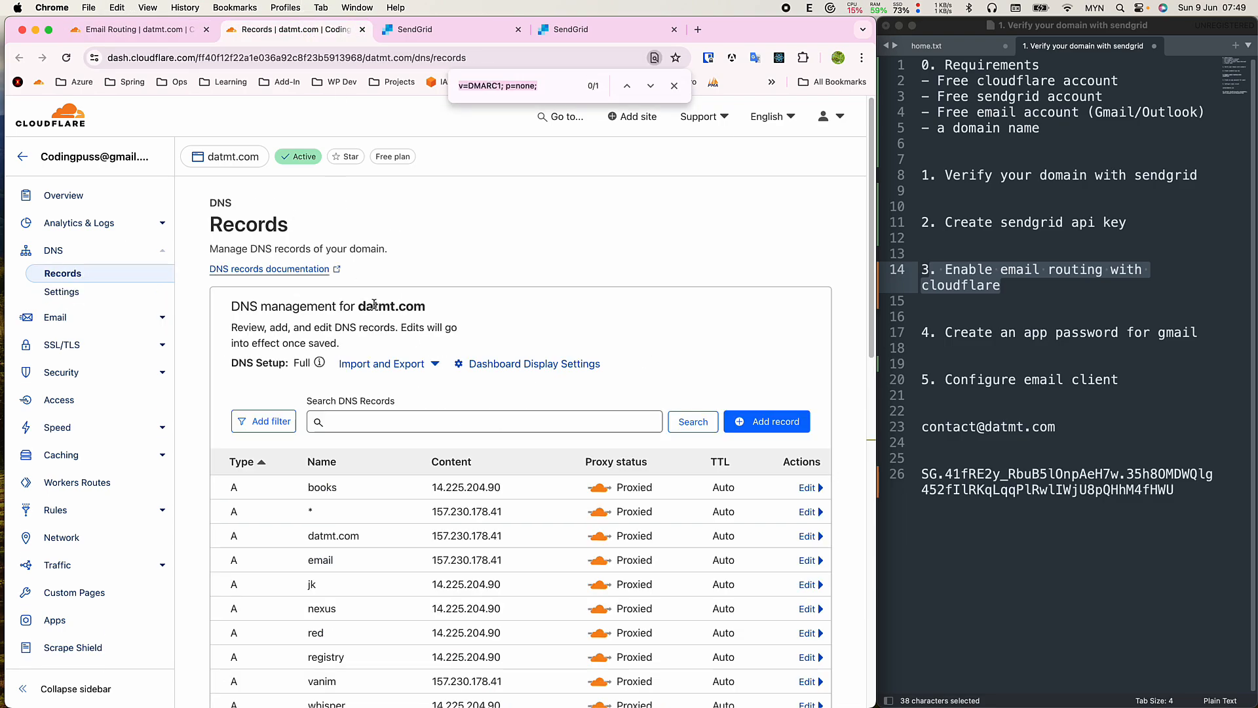
pyautogui.press('super+v')
pyautogui.scroll(-3, 519, 458)
pyautogui.scroll(-2, 518, 458)
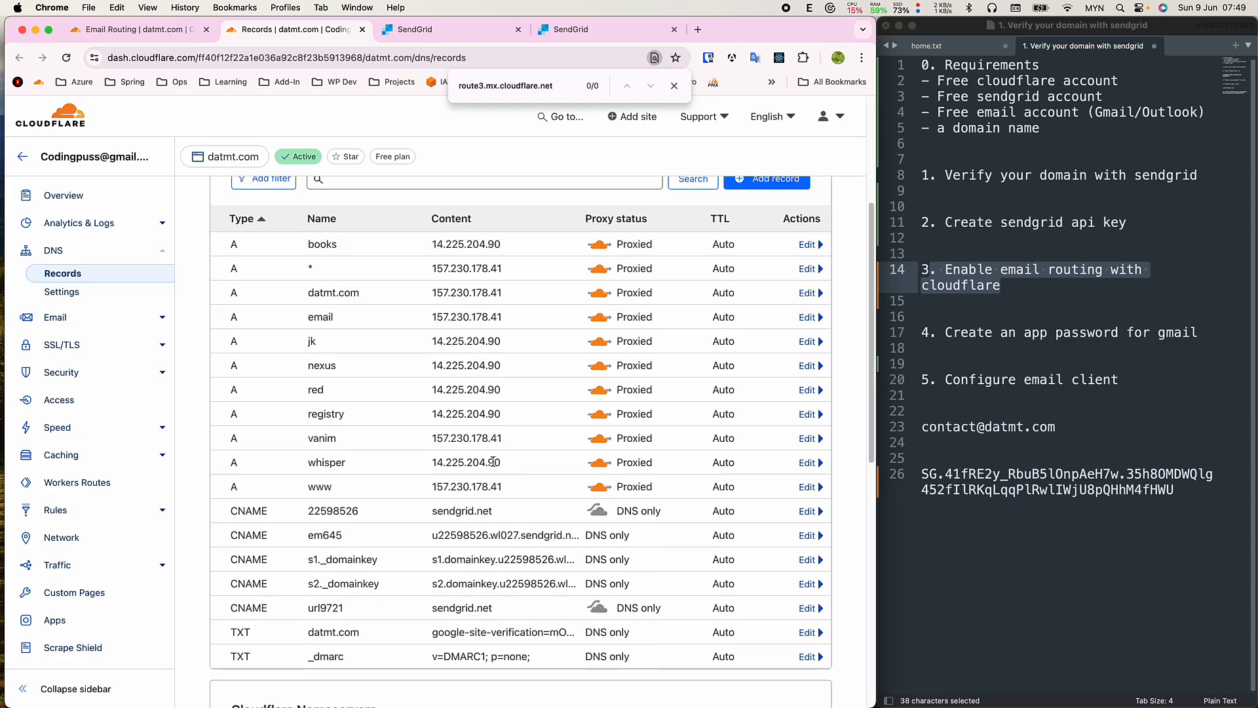
pyautogui.click(141, 30)
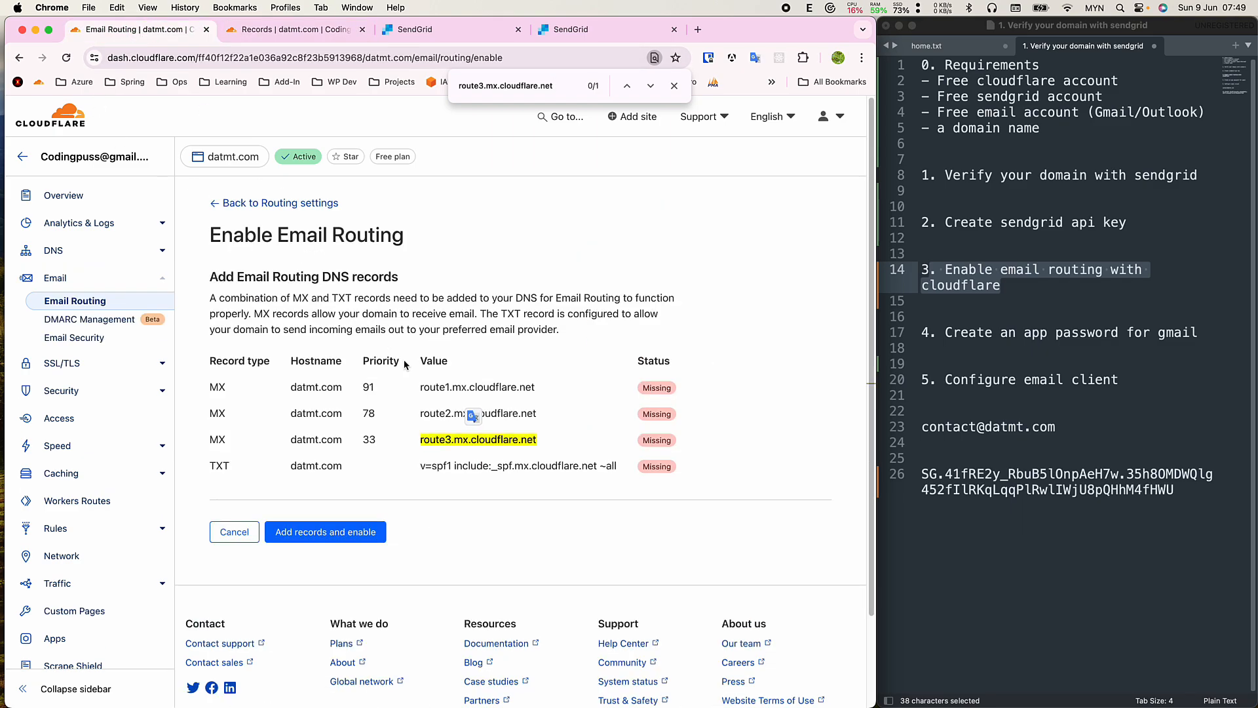
# Add the routing records and enable routing, then reload DNS and find the new route3 record.
pyautogui.click(344, 534)
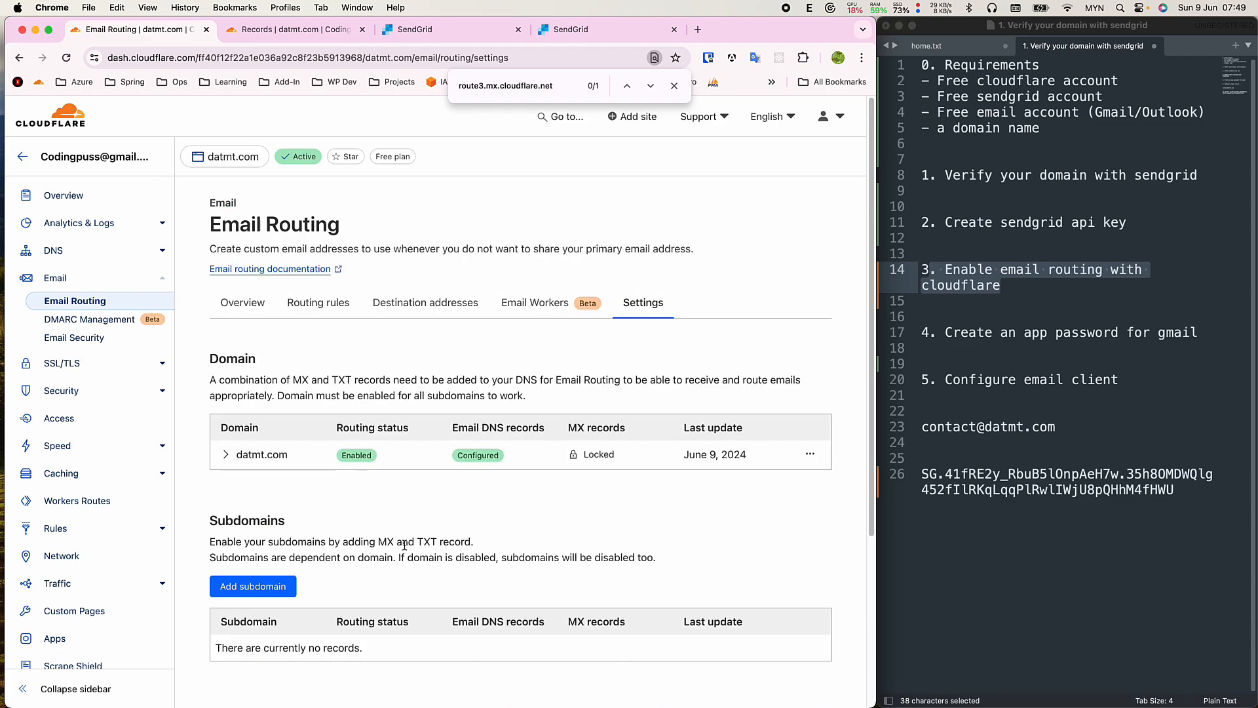
pyautogui.scroll(-2, 433, 536)
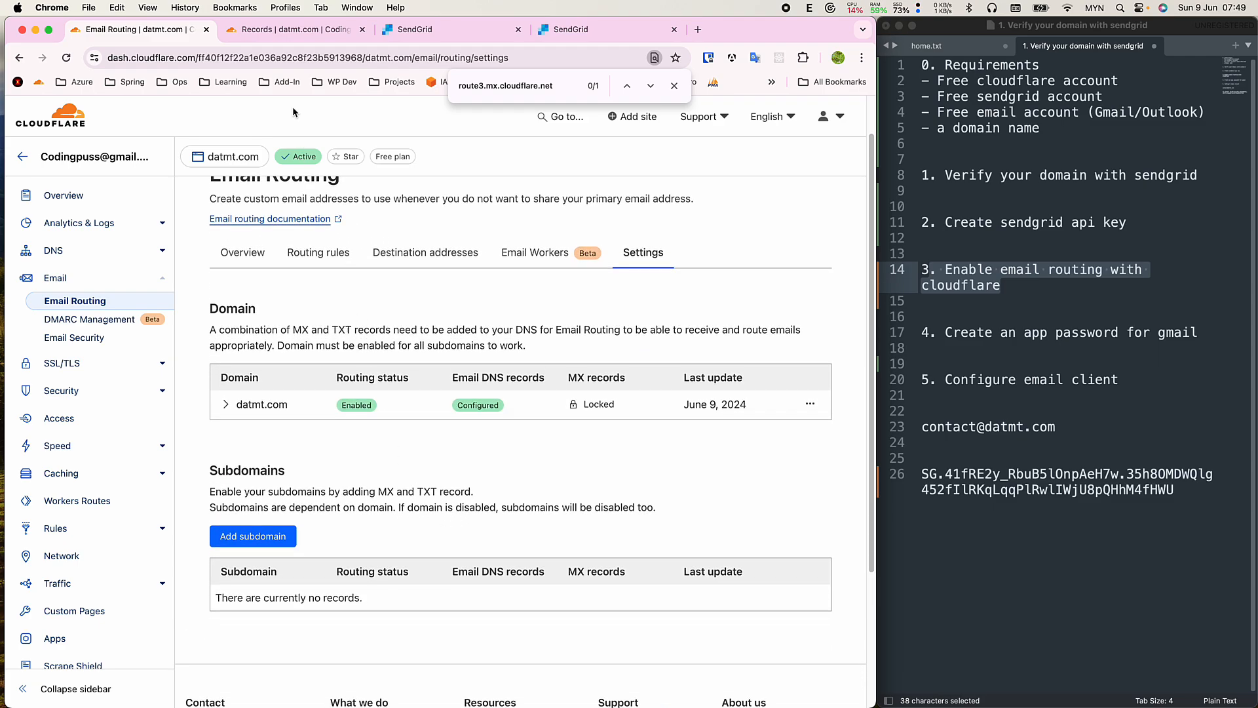
pyautogui.click(295, 29)
pyautogui.press('super+r')
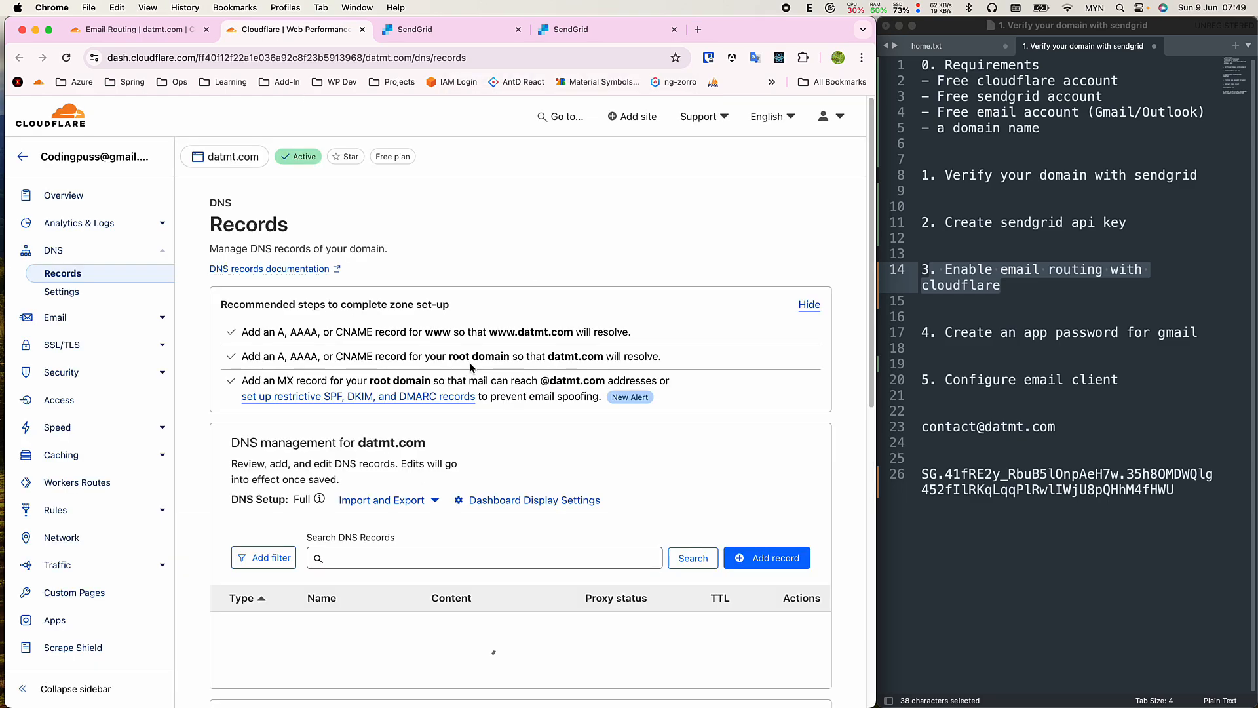
pyautogui.press('super+f')
pyautogui.press('super+v')
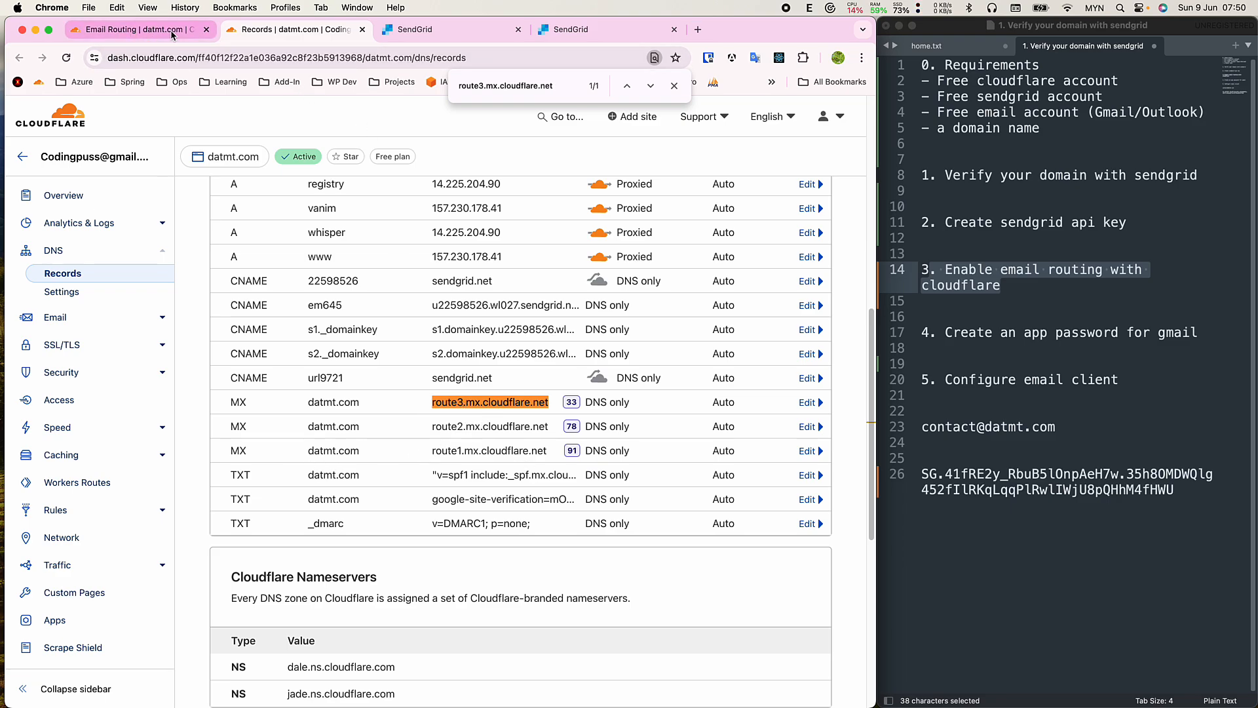
# Review the Email Routing settings and DNS records, then check the setup notes.
pyautogui.click(150, 30)
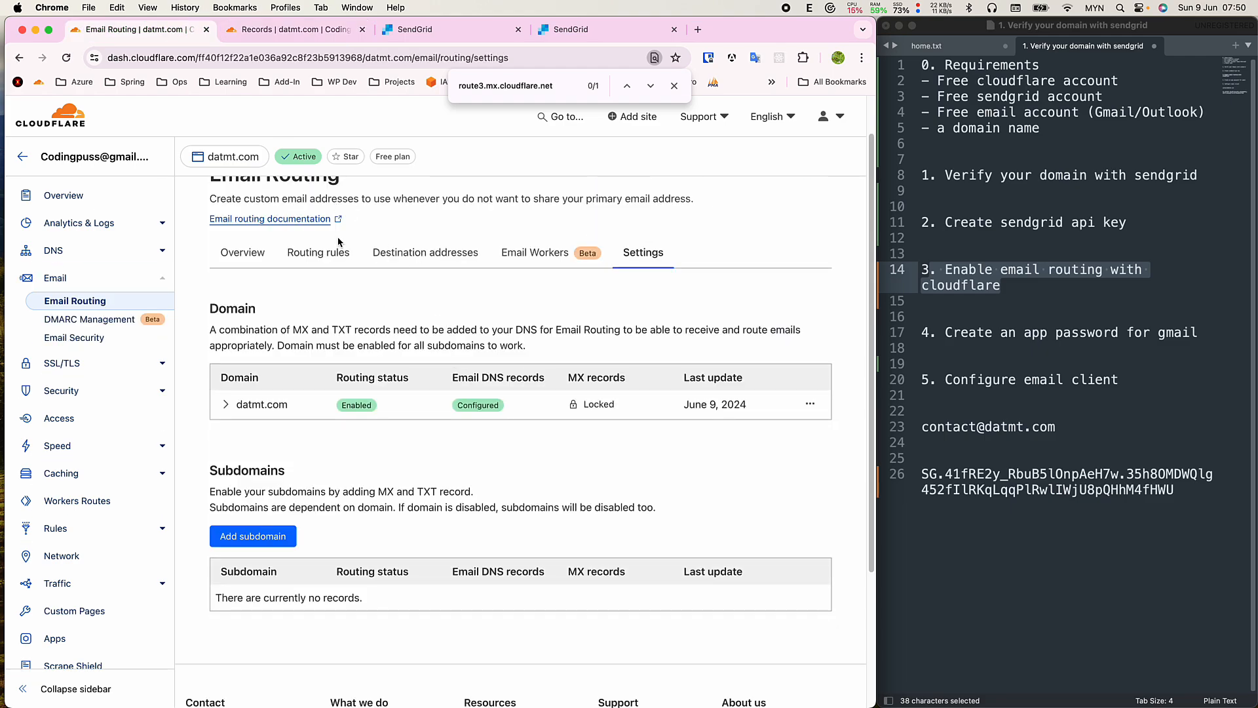
pyautogui.scroll(2, 338, 242)
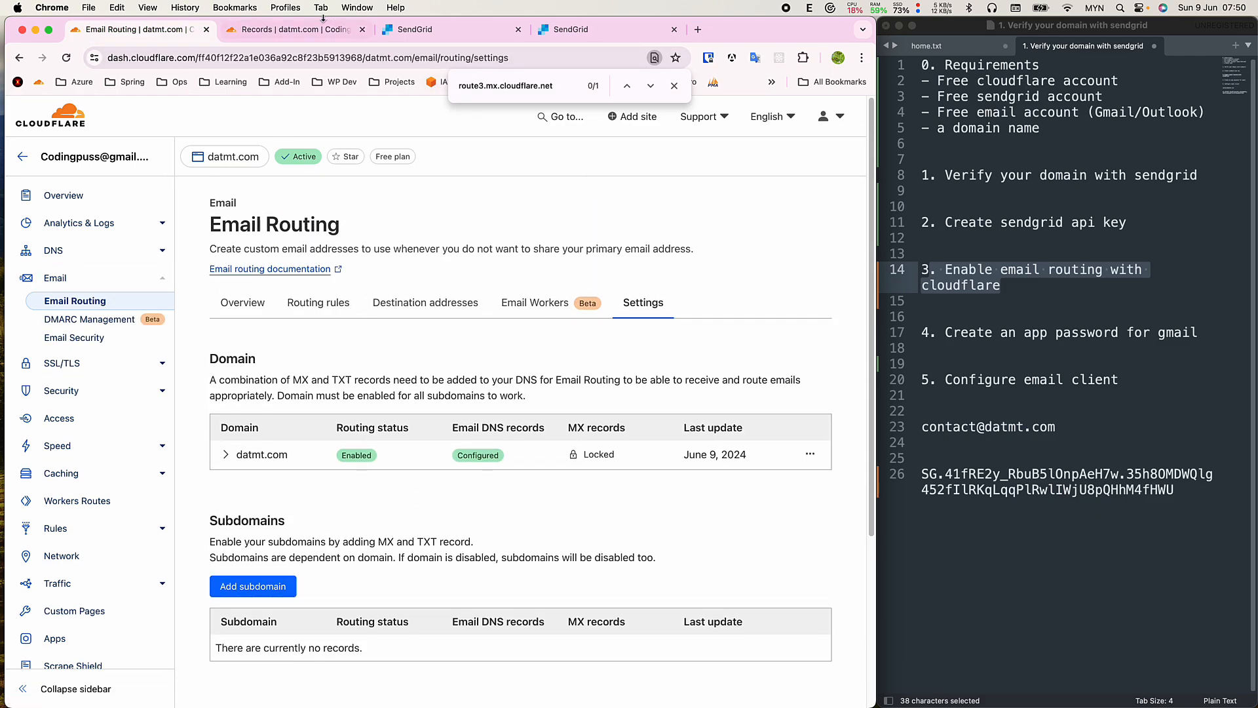
pyautogui.click(308, 30)
pyautogui.scroll(10, 248, 379)
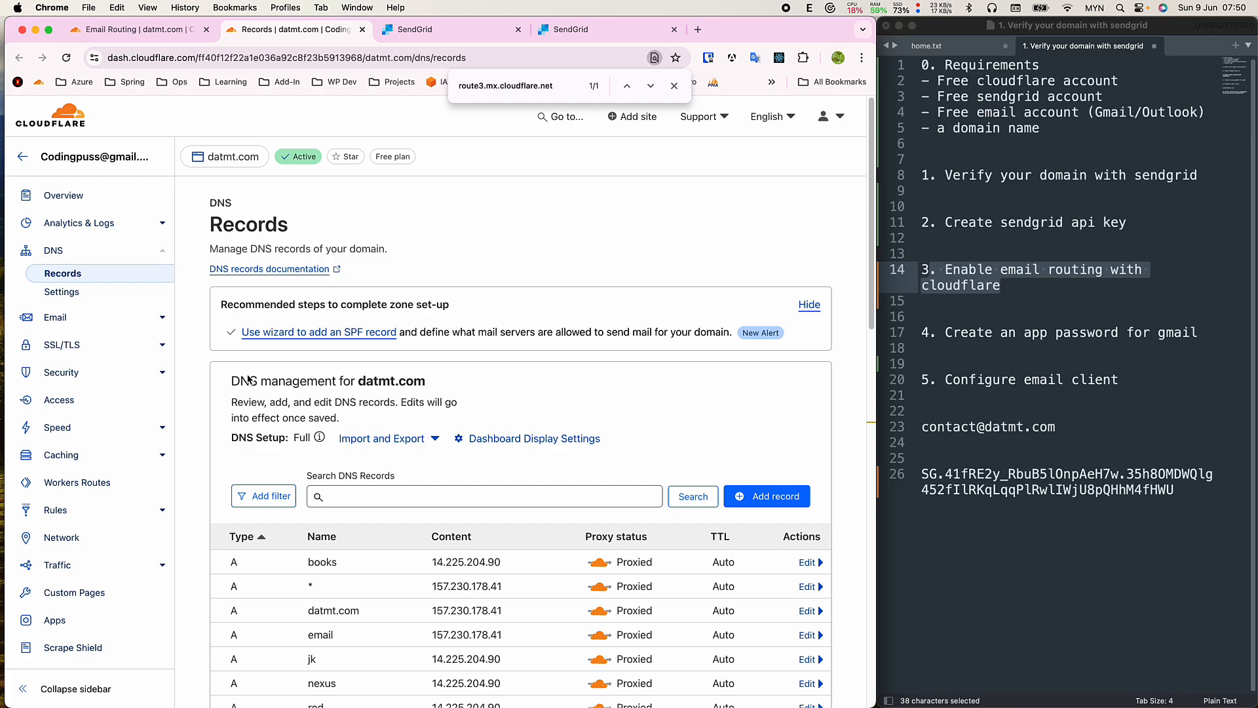
pyautogui.hotkey('ctrl', 'shift', 'Tab')
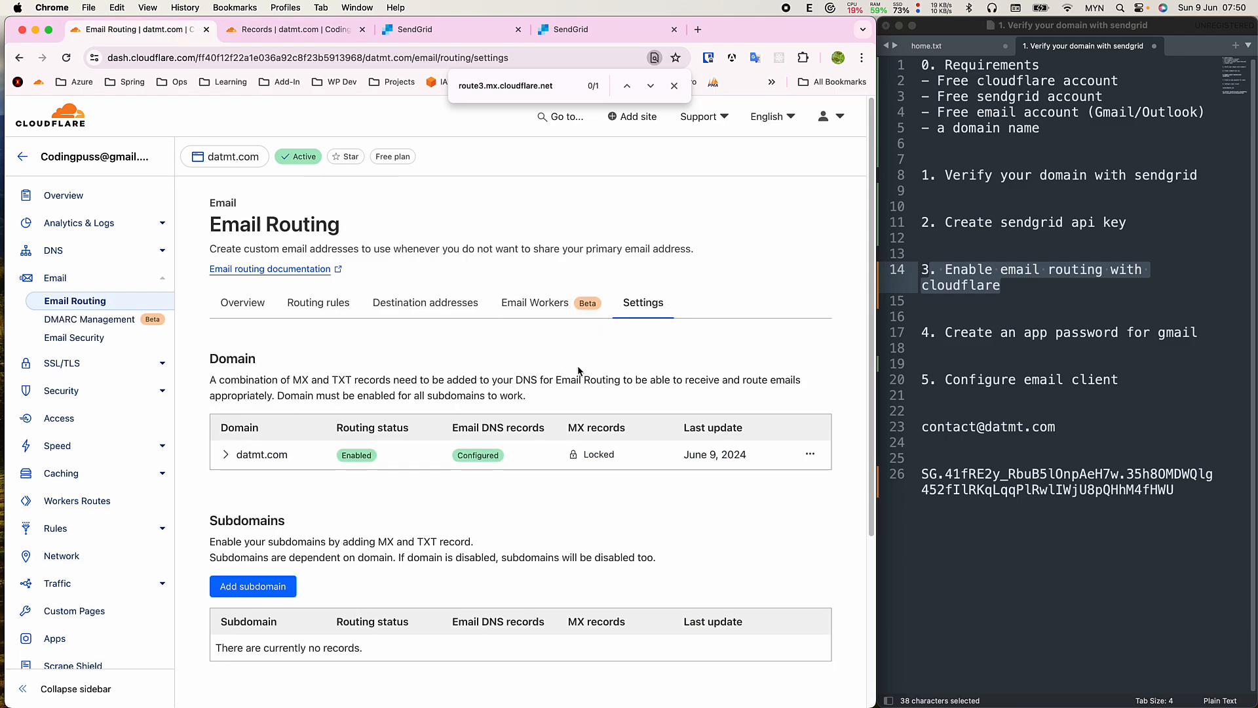
pyautogui.click(937, 254)
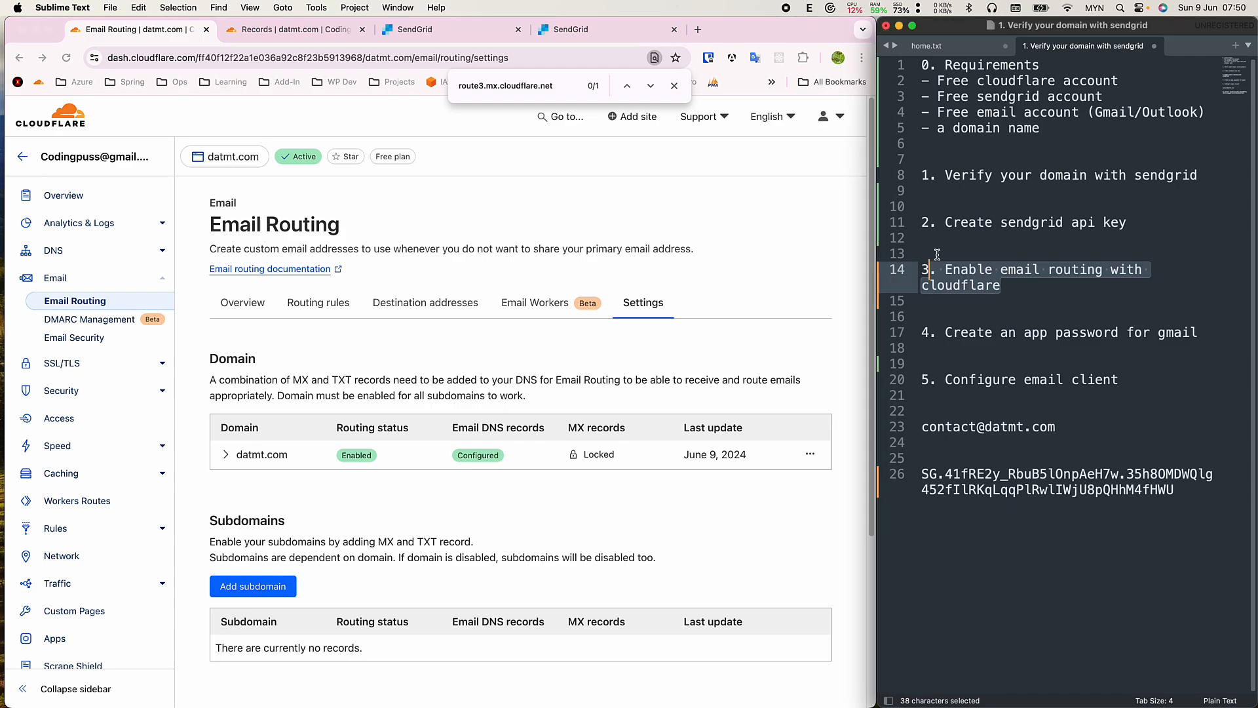
pyautogui.scroll(-2, 564, 541)
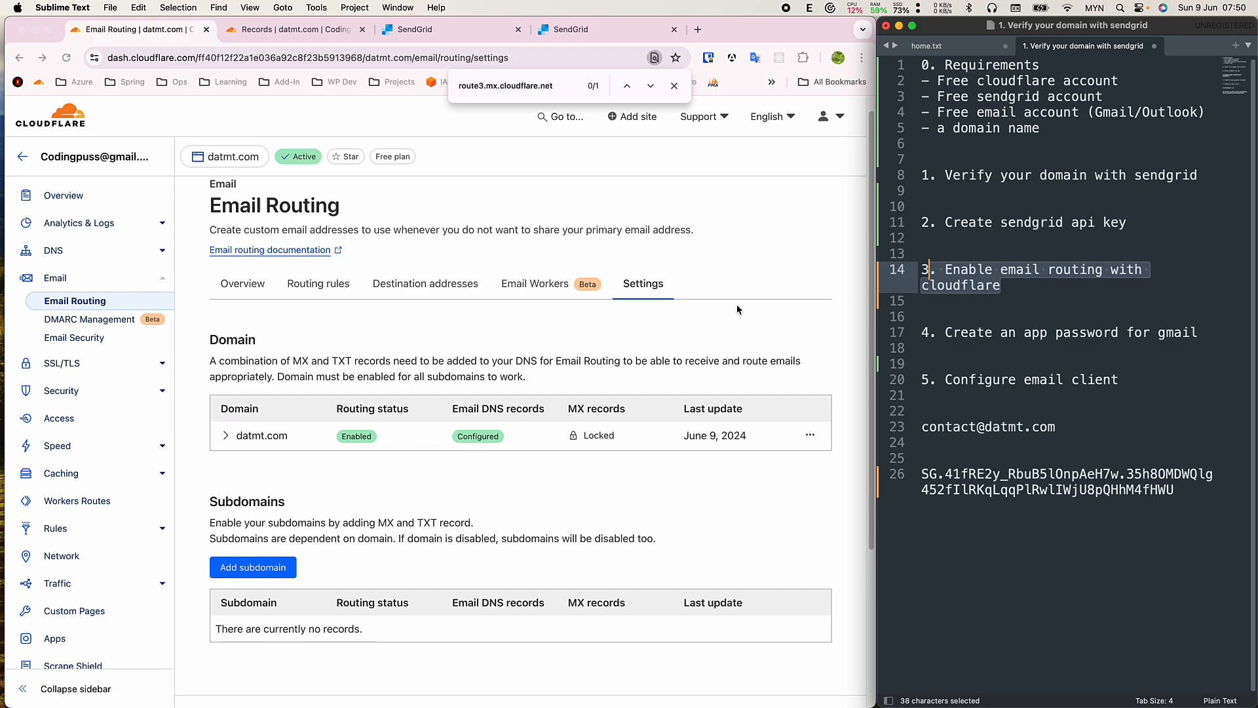
pyautogui.click(462, 324)
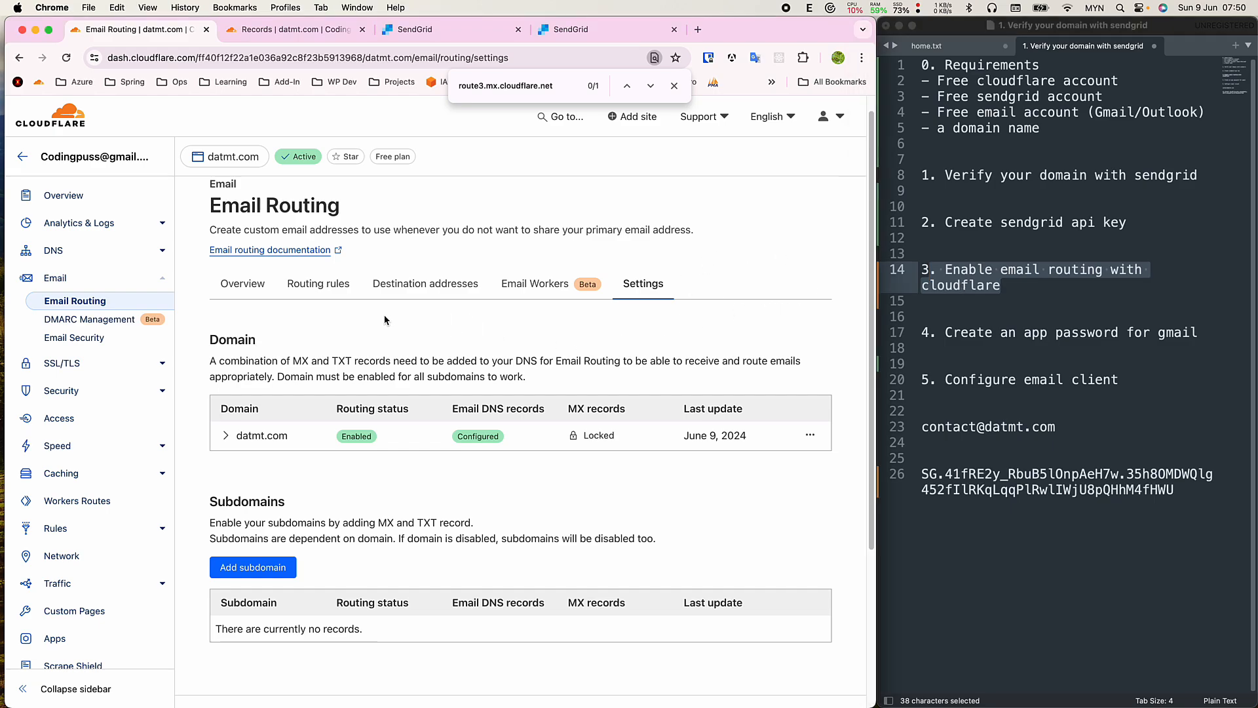
pyautogui.click(419, 283)
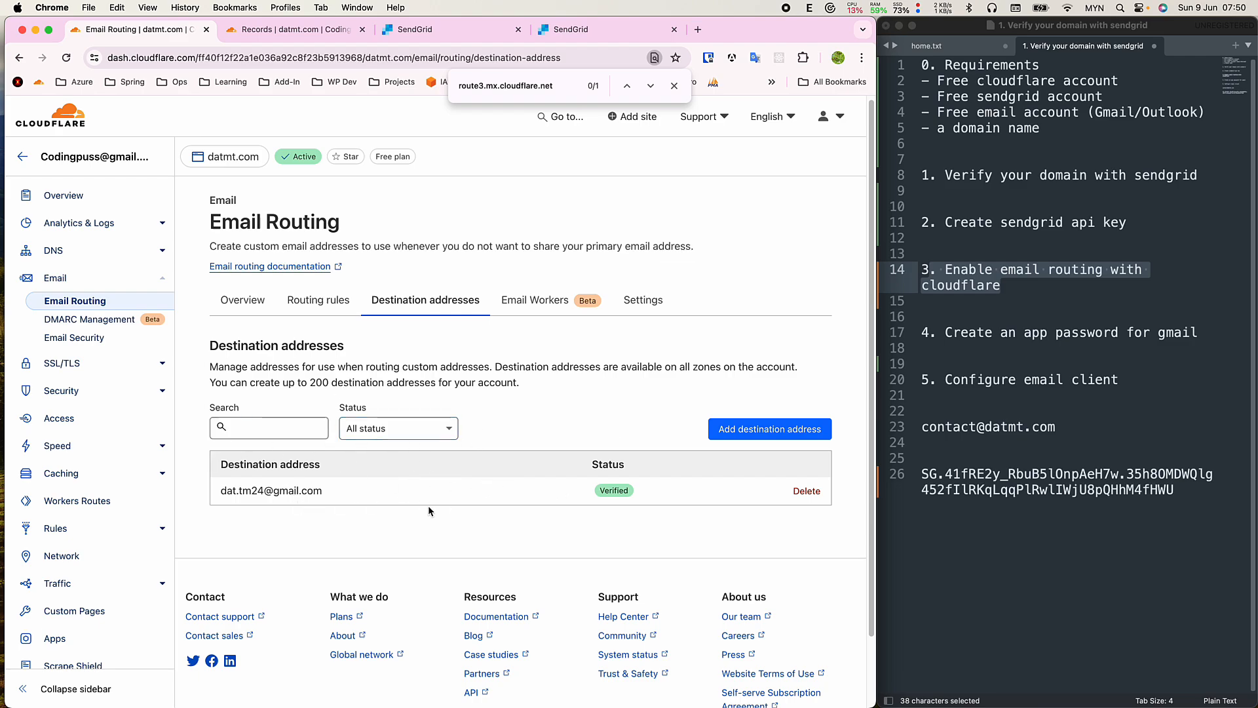
pyautogui.click(331, 302)
pyautogui.scroll(-2, 414, 528)
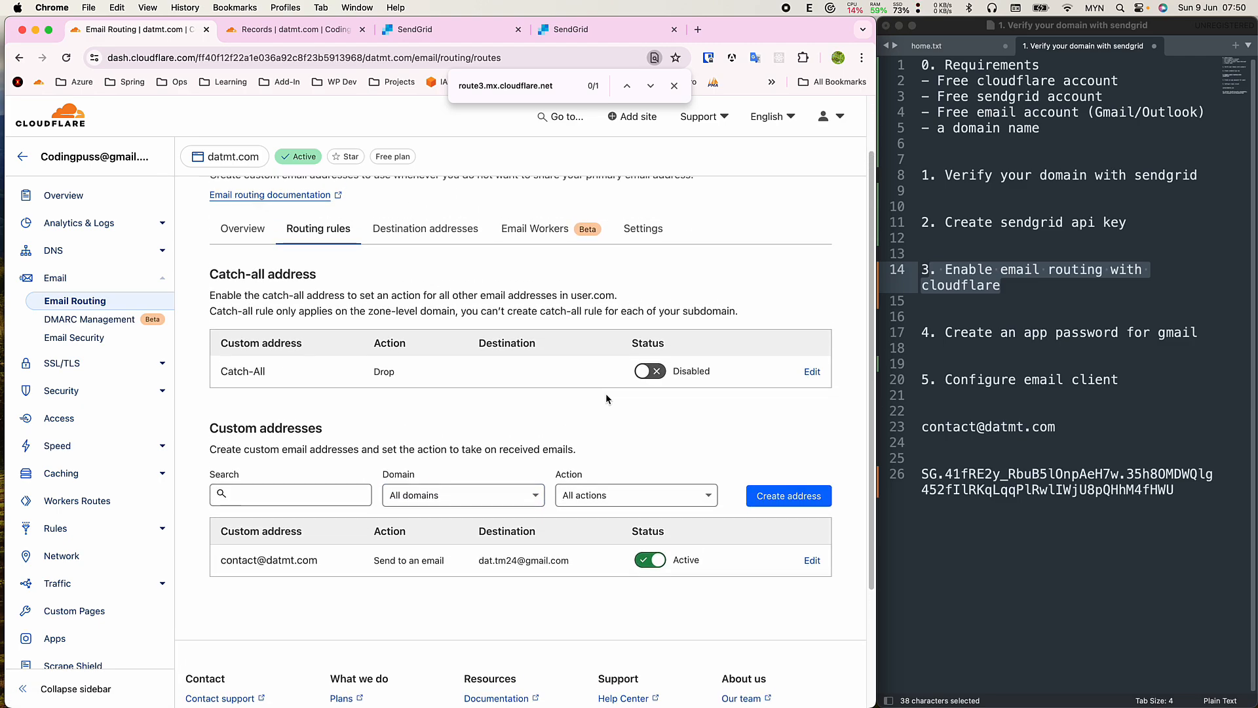
pyautogui.moveTo(222, 561); pyautogui.dragTo(317, 561)
pyautogui.moveTo(222, 532); pyautogui.dragTo(302, 531)
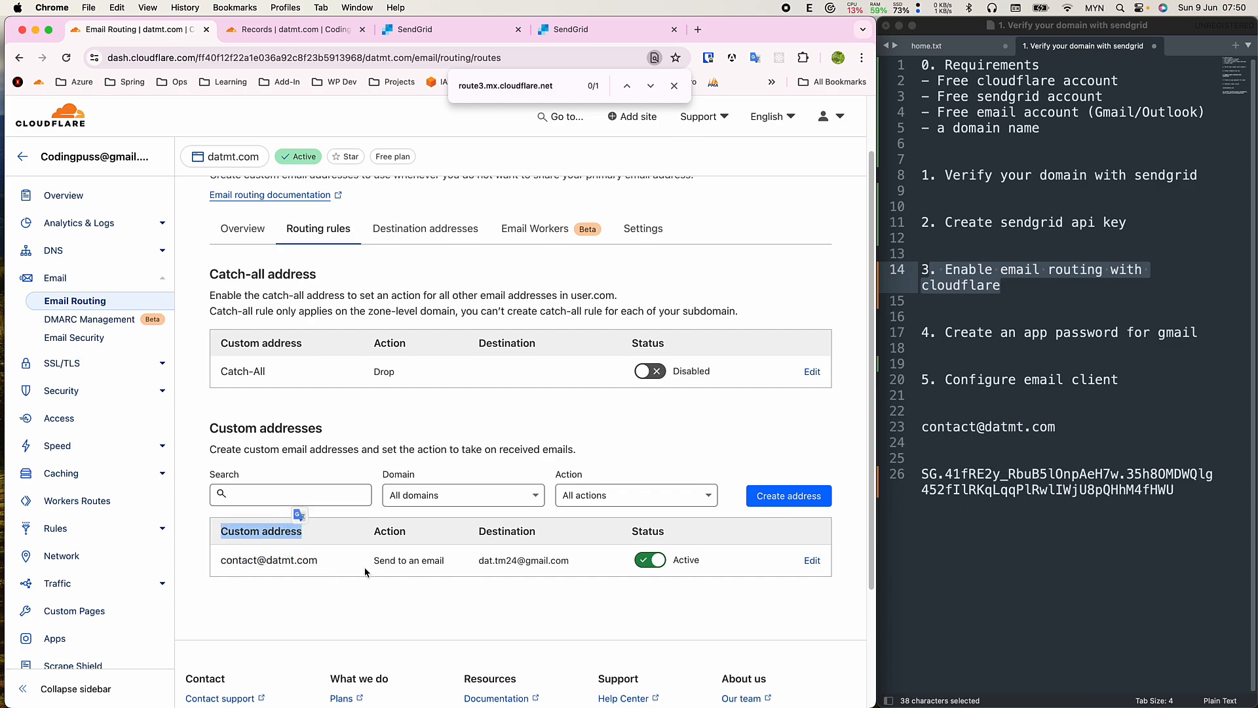
pyautogui.moveTo(272, 560); pyautogui.dragTo(354, 560)
pyautogui.doubleClick(278, 561)
pyautogui.click(282, 570)
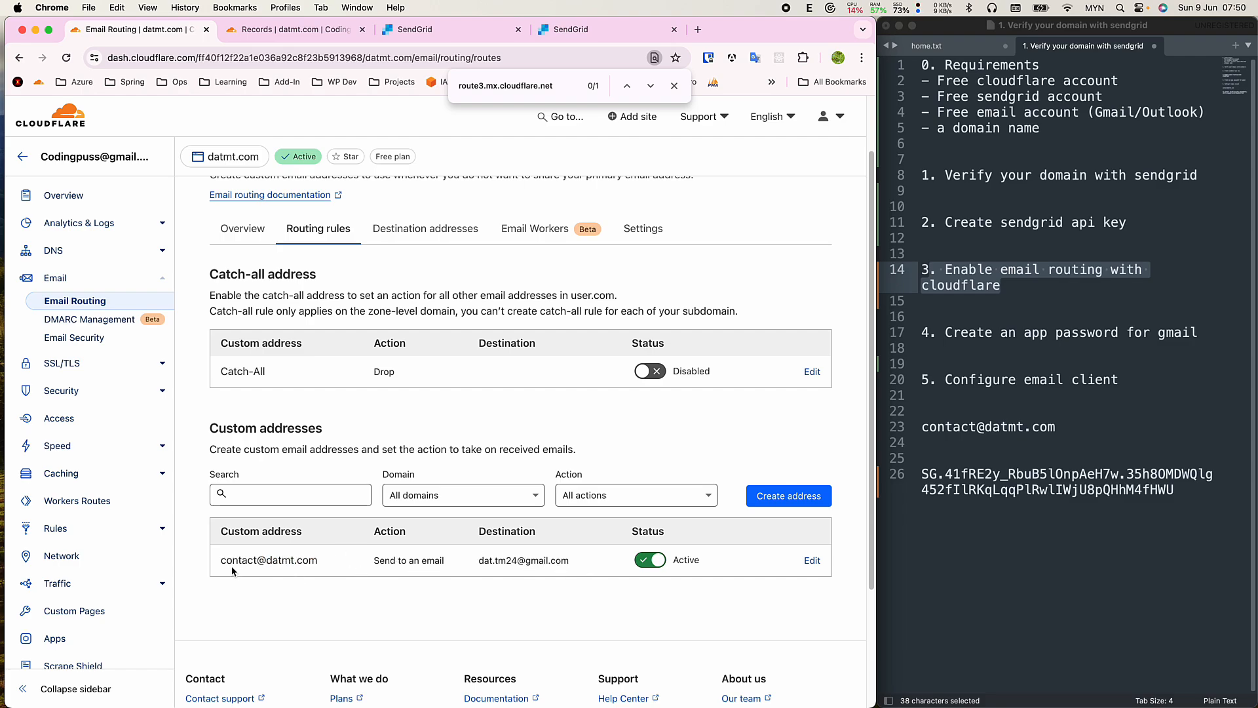
pyautogui.moveTo(222, 560); pyautogui.dragTo(307, 559)
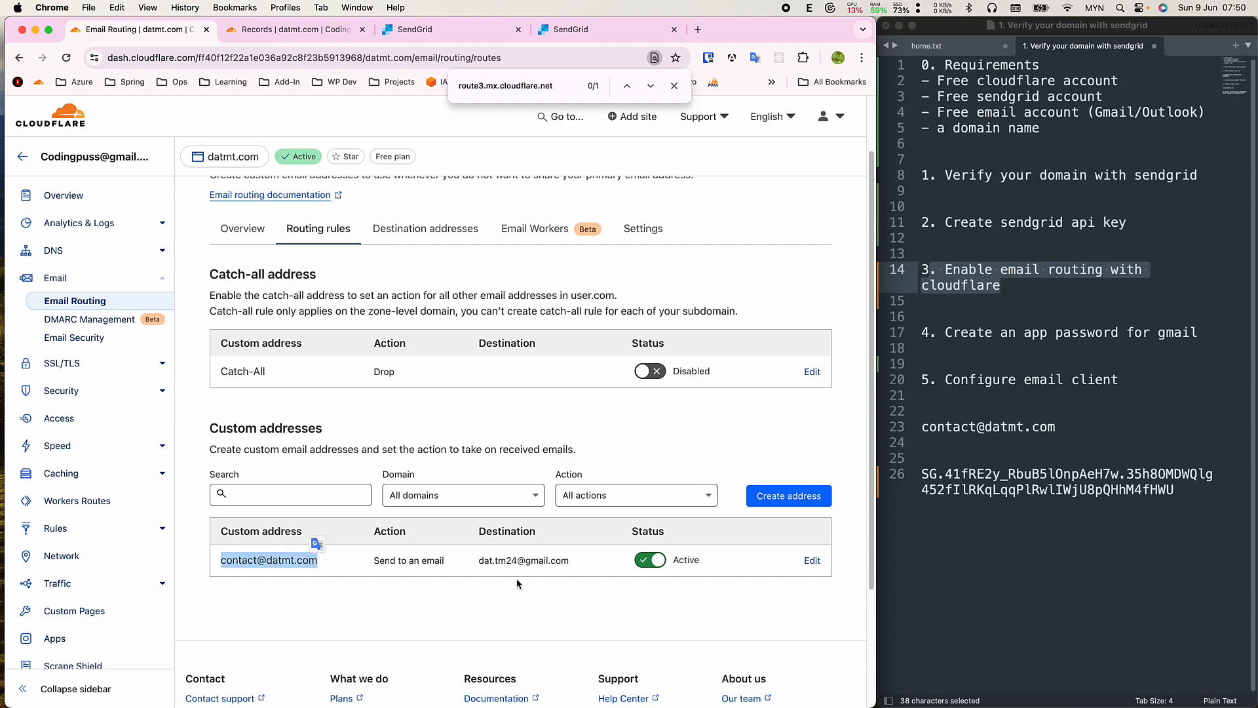
pyautogui.moveTo(478, 562); pyautogui.dragTo(564, 561)
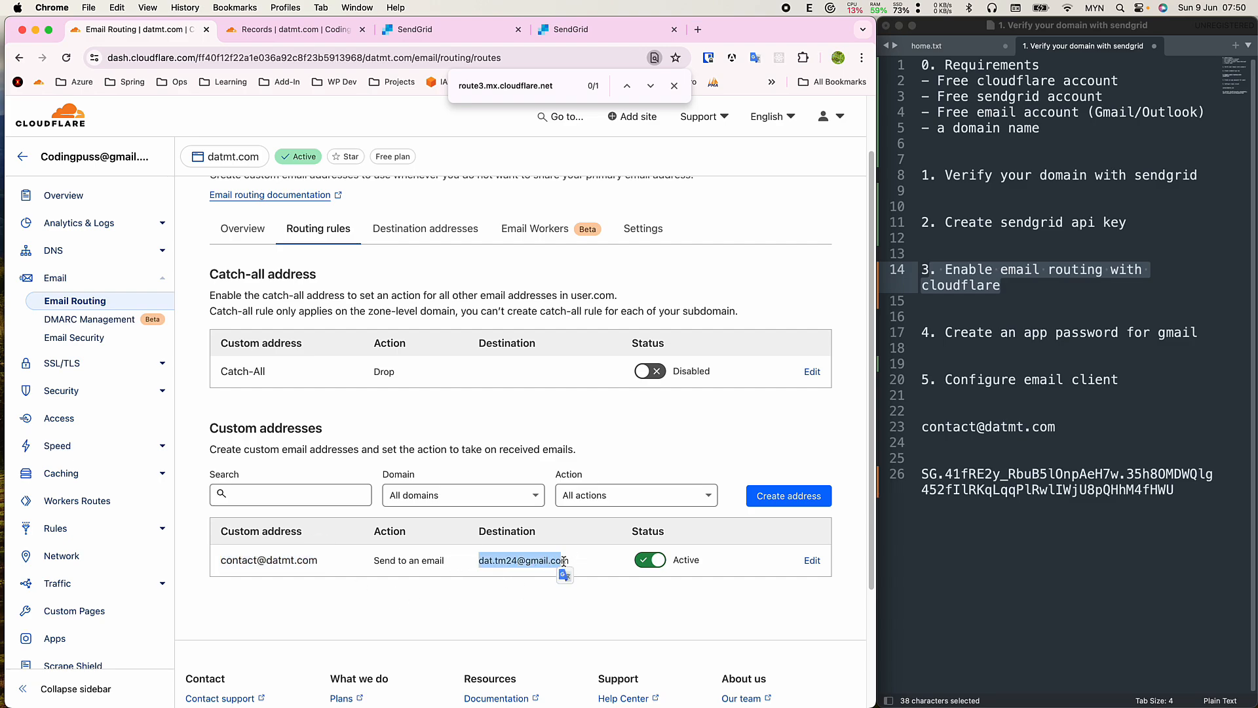
pyautogui.tripleClick(544, 561)
pyautogui.click(513, 586)
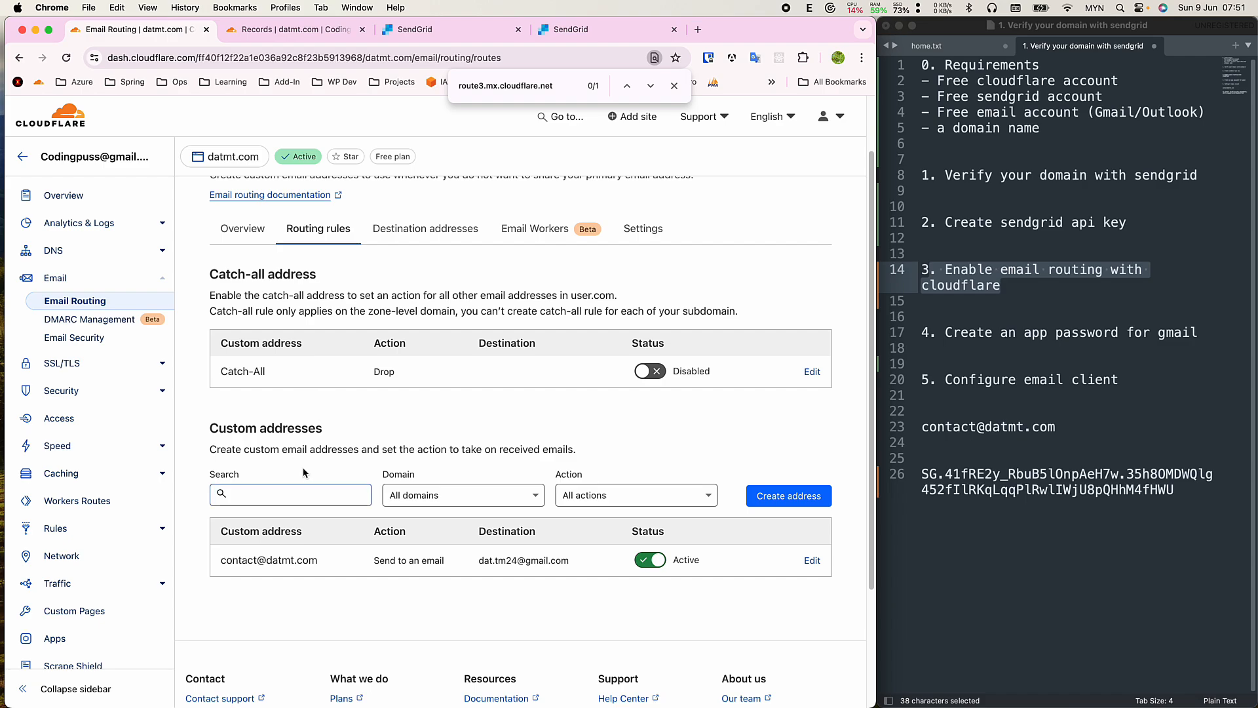
pyautogui.doubleClick(236, 562)
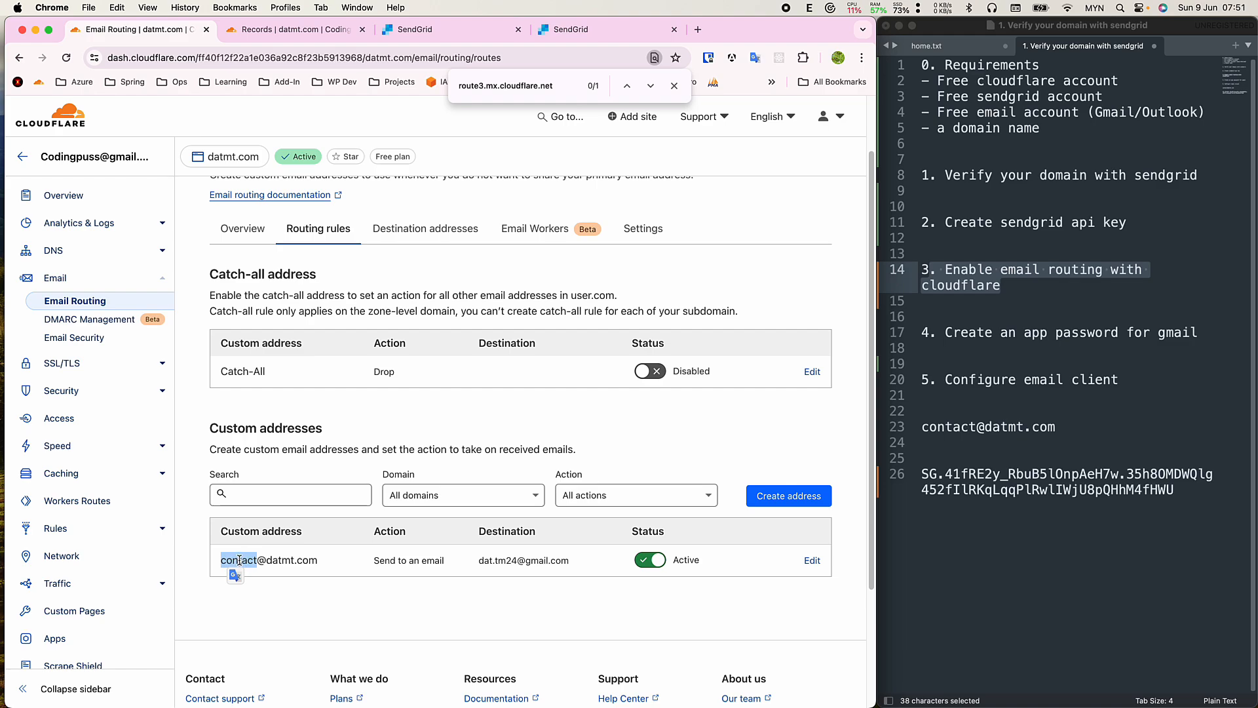
pyautogui.click(294, 608)
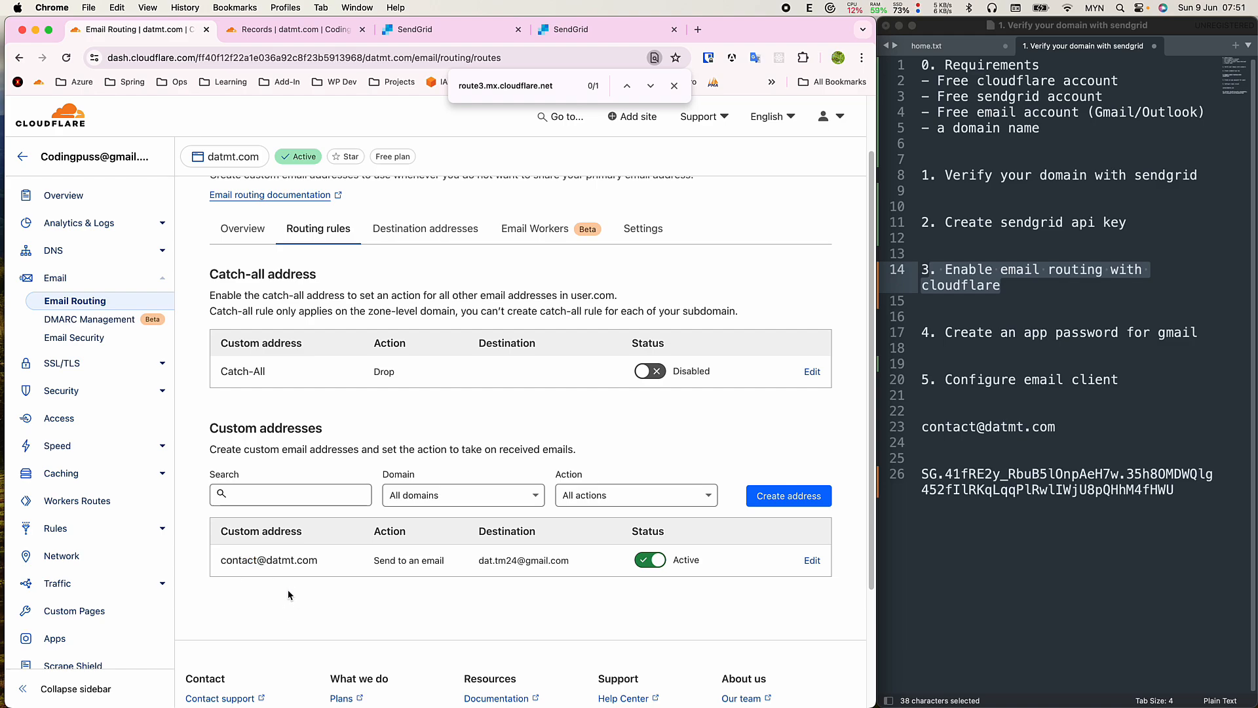
pyautogui.moveTo(262, 561); pyautogui.dragTo(318, 561)
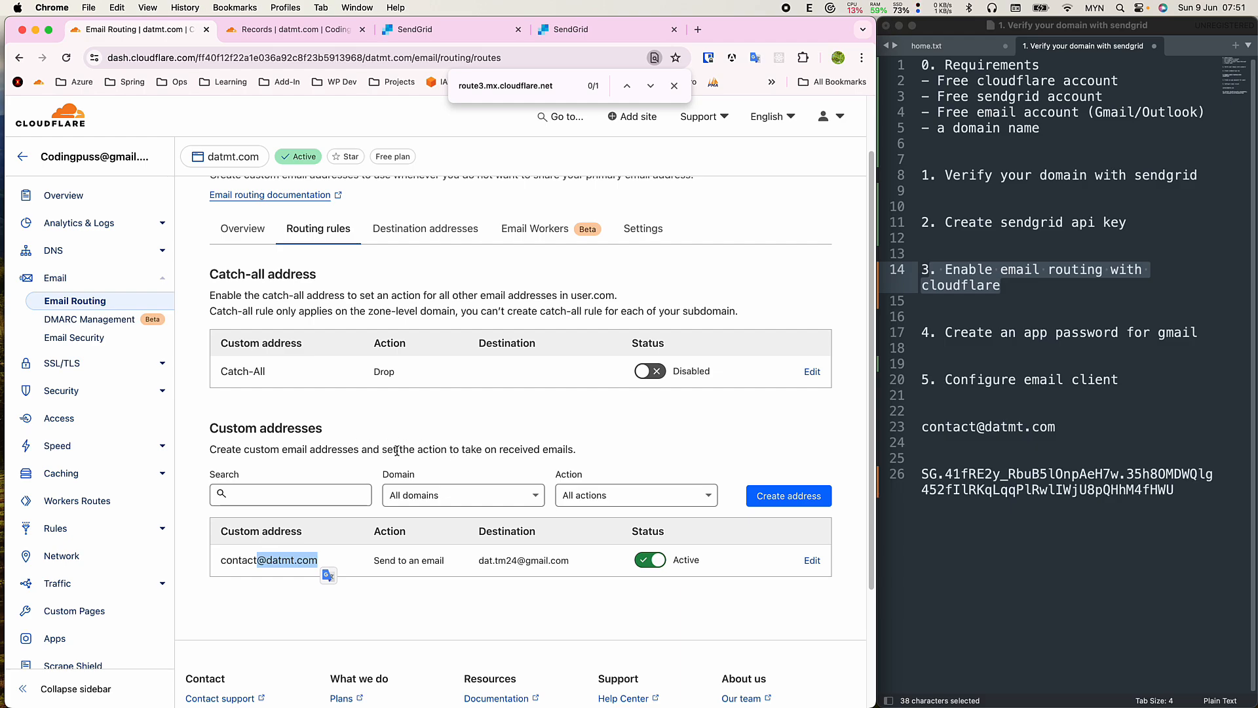
pyautogui.moveTo(362, 450); pyautogui.dragTo(571, 446)
pyautogui.click(570, 445)
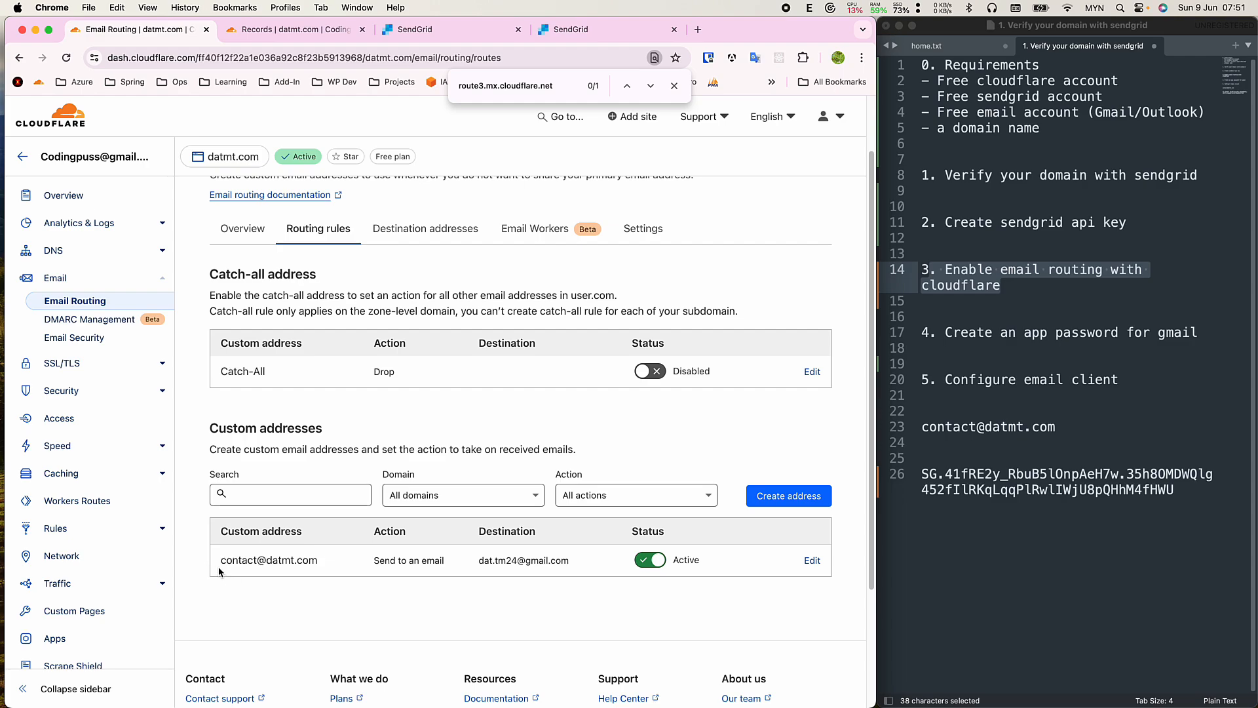
pyautogui.moveTo(220, 561); pyautogui.dragTo(321, 561)
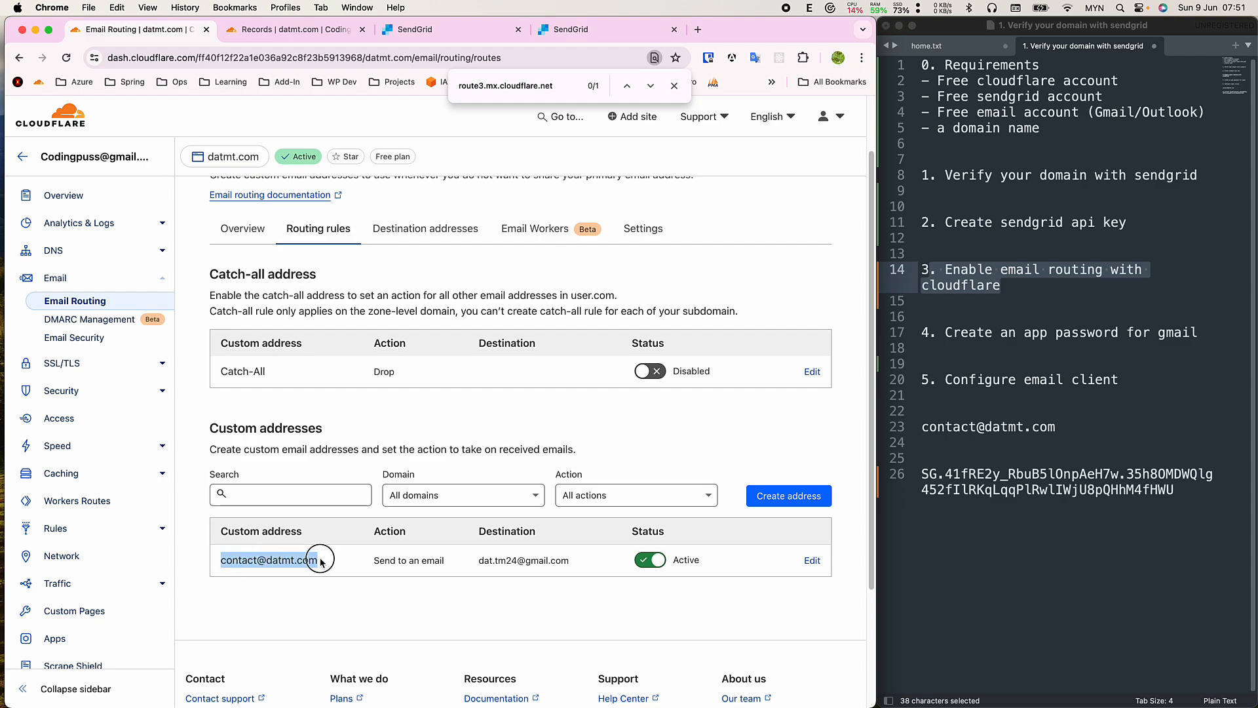
pyautogui.moveTo(474, 564); pyautogui.dragTo(547, 561)
pyautogui.tripleClick(538, 561)
pyautogui.click(457, 581)
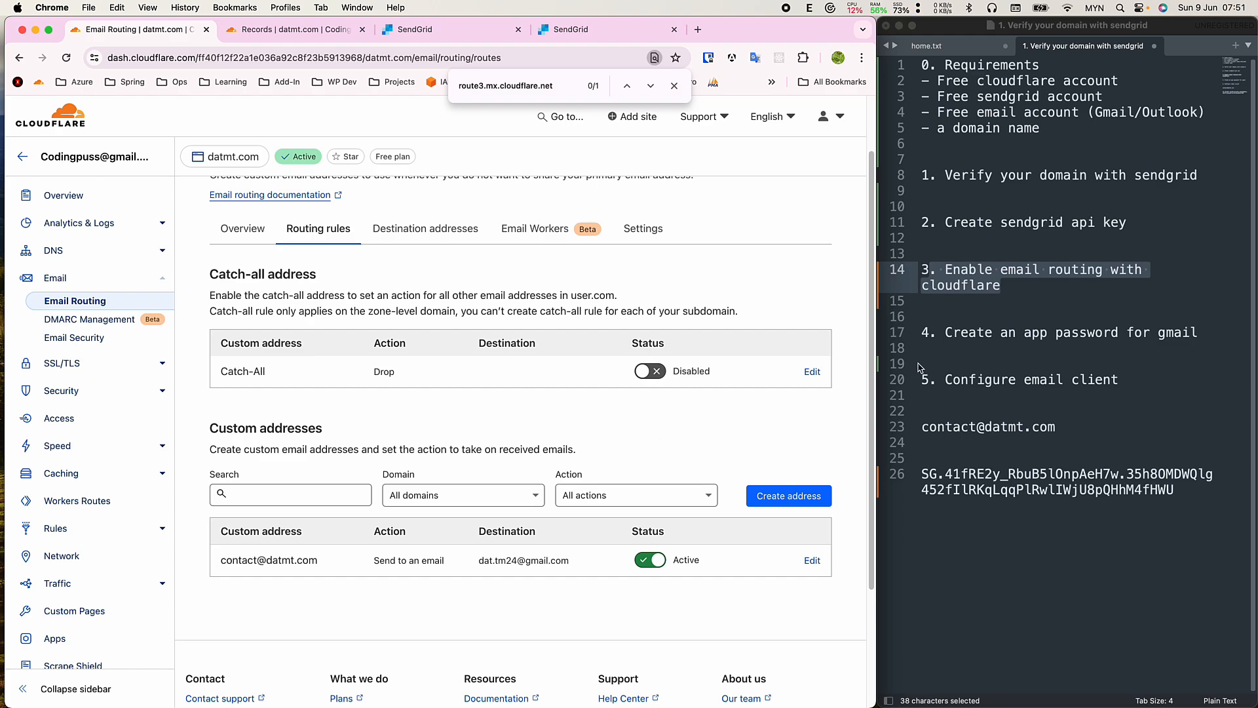
# Copy the notes' step 4 line 'Create an app password for gmail'.
pyautogui.doubleClick(962, 333)
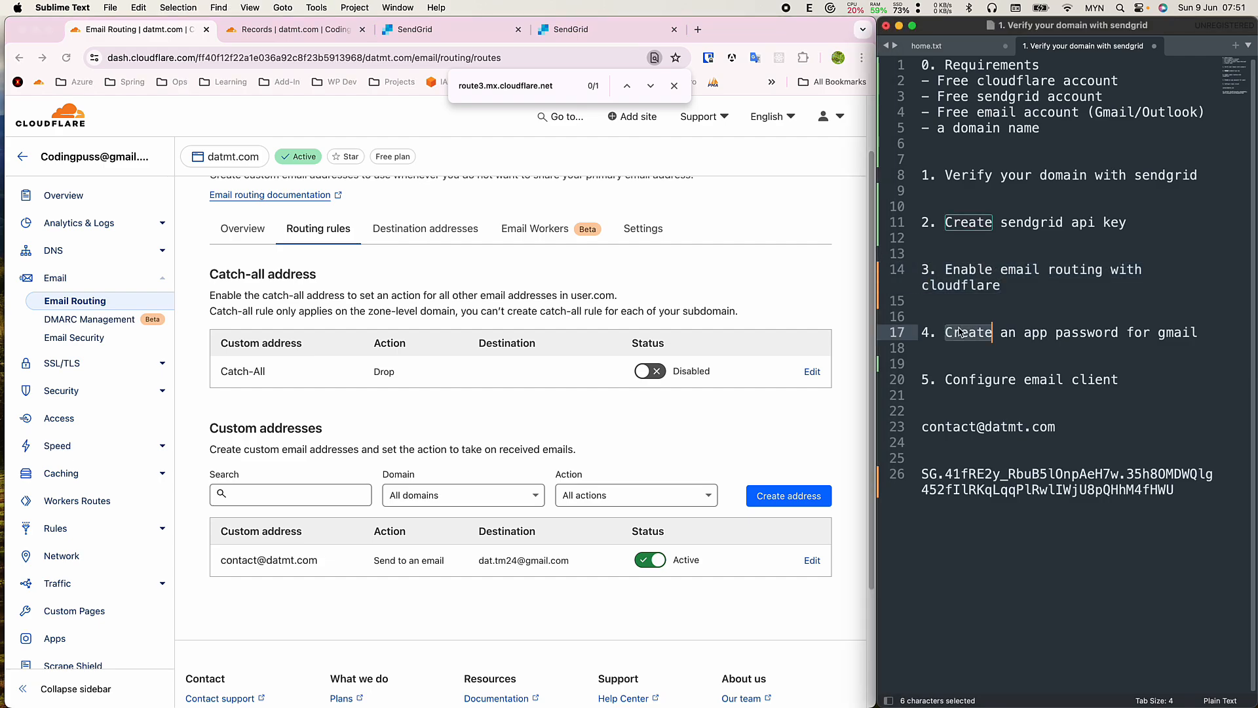
pyautogui.click(951, 333)
pyautogui.moveTo(976, 333); pyautogui.dragTo(1165, 334)
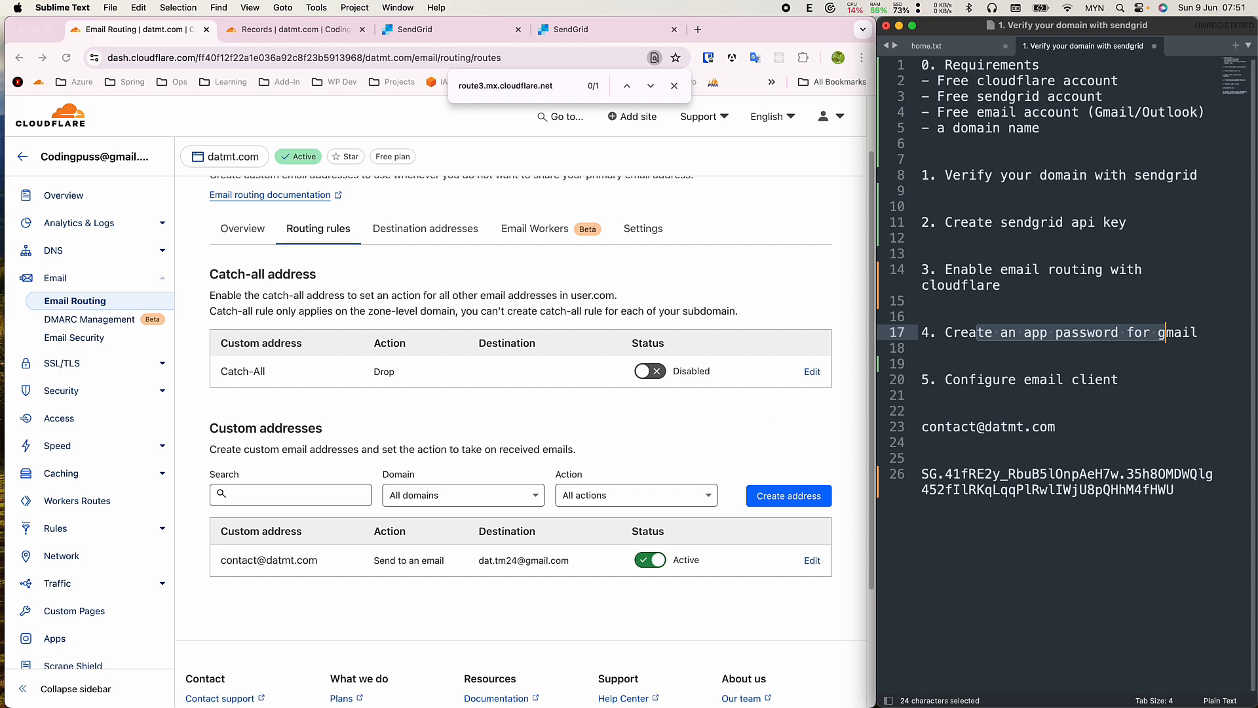
pyautogui.click(1055, 350)
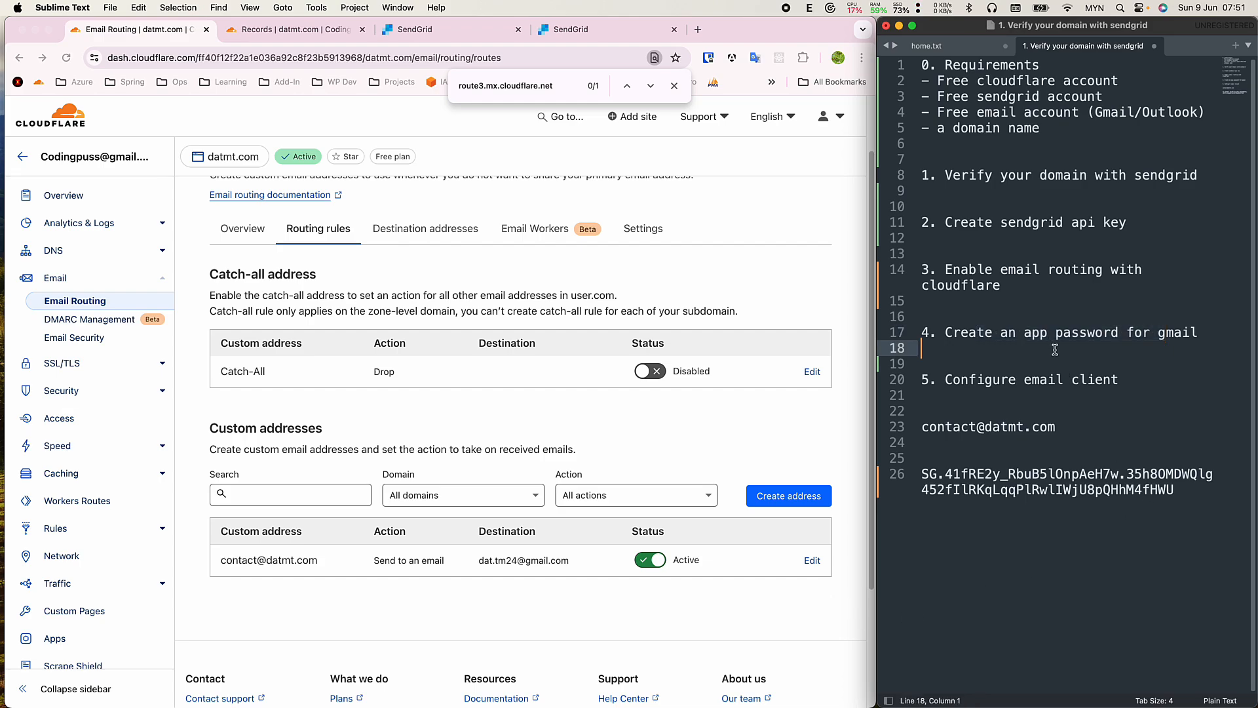
pyautogui.click(991, 317)
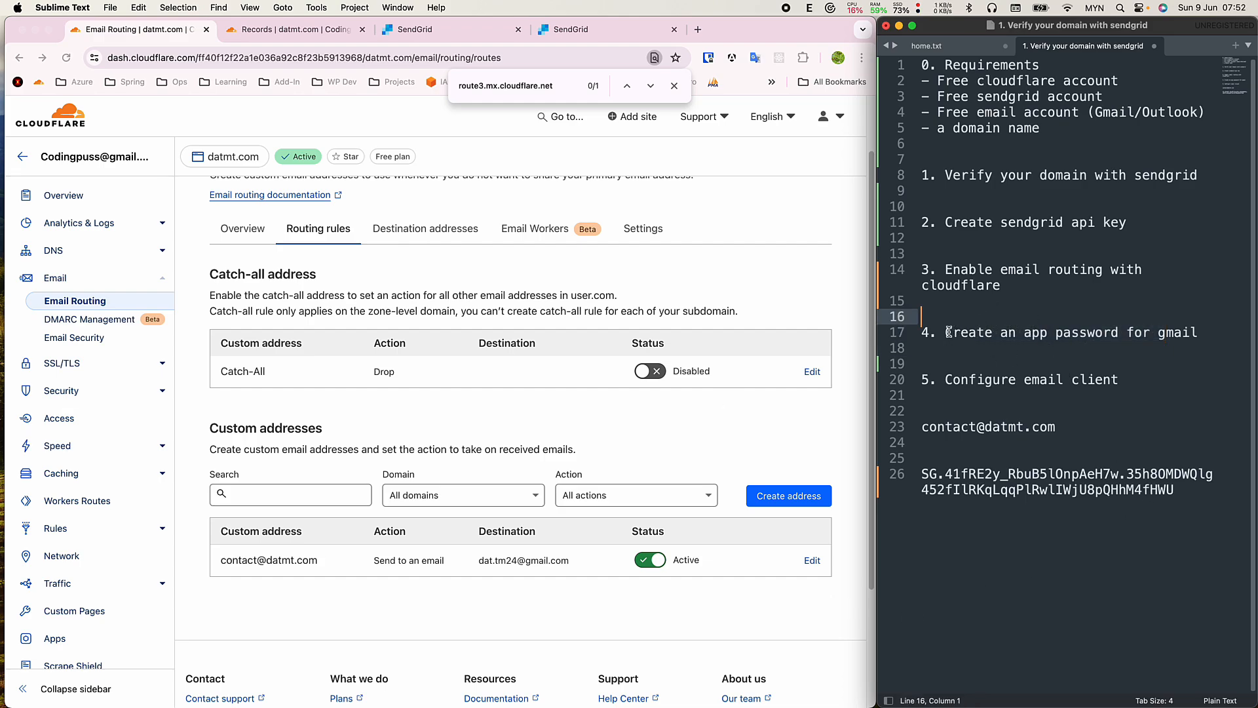
pyautogui.moveTo(948, 332); pyautogui.dragTo(1198, 332)
pyautogui.press('super+c')
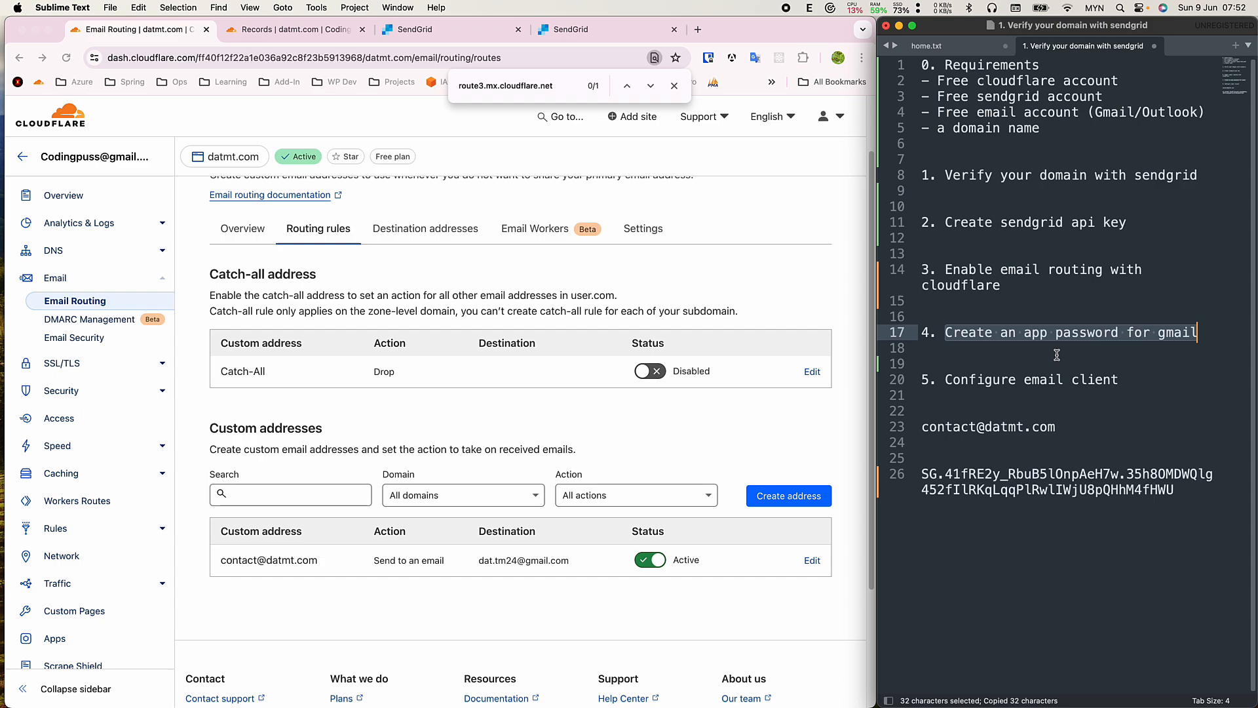
pyautogui.click(723, 206)
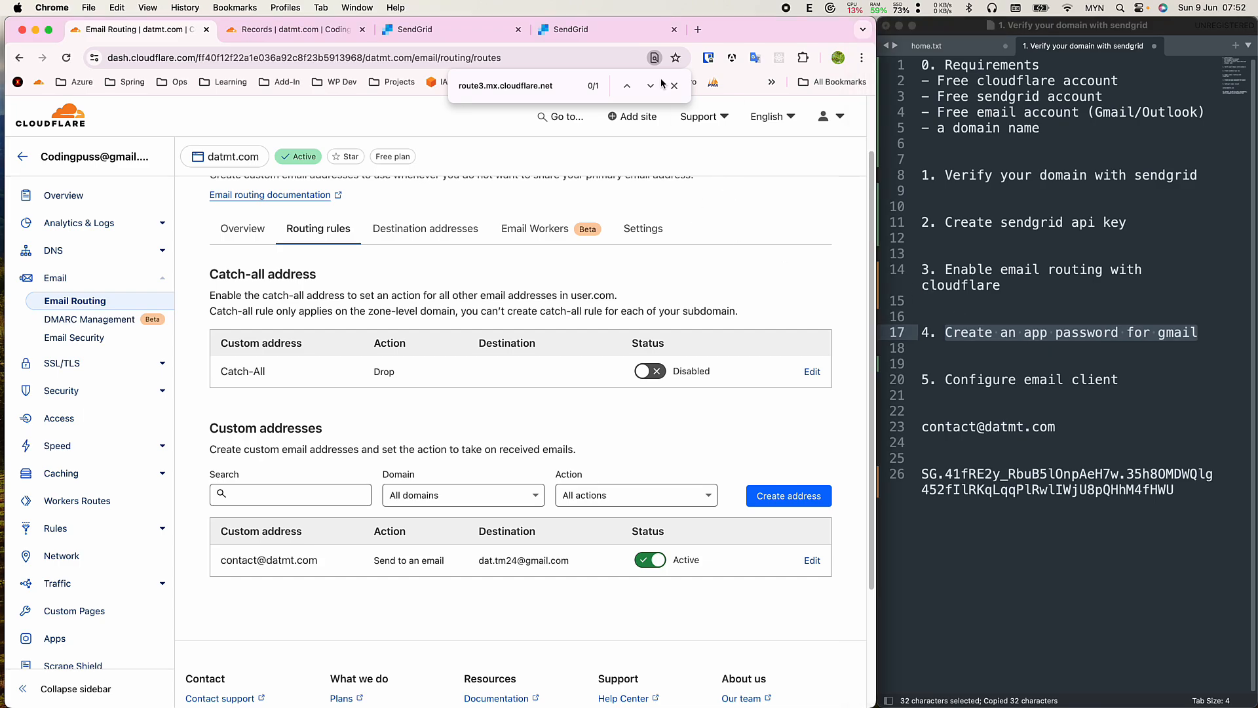
# Search 'google create app' in a new tab and follow Google's help article to Google Account.
pyautogui.click(699, 31)
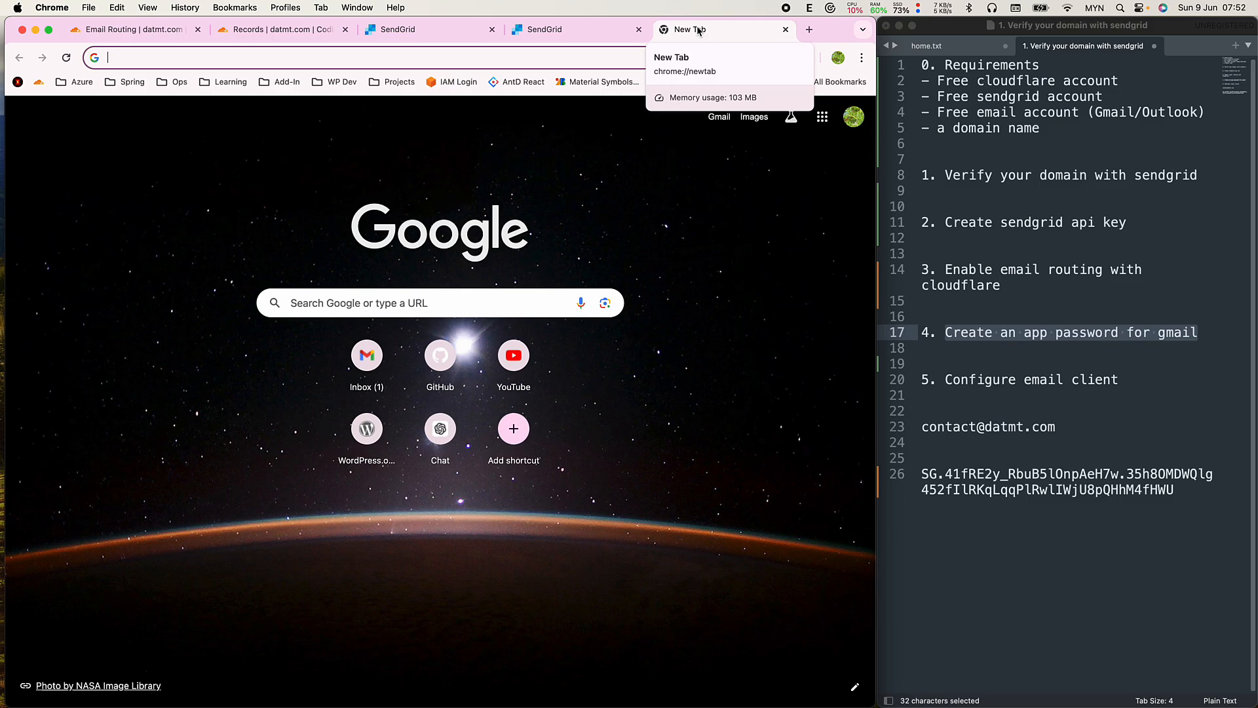
pyautogui.write('goog')
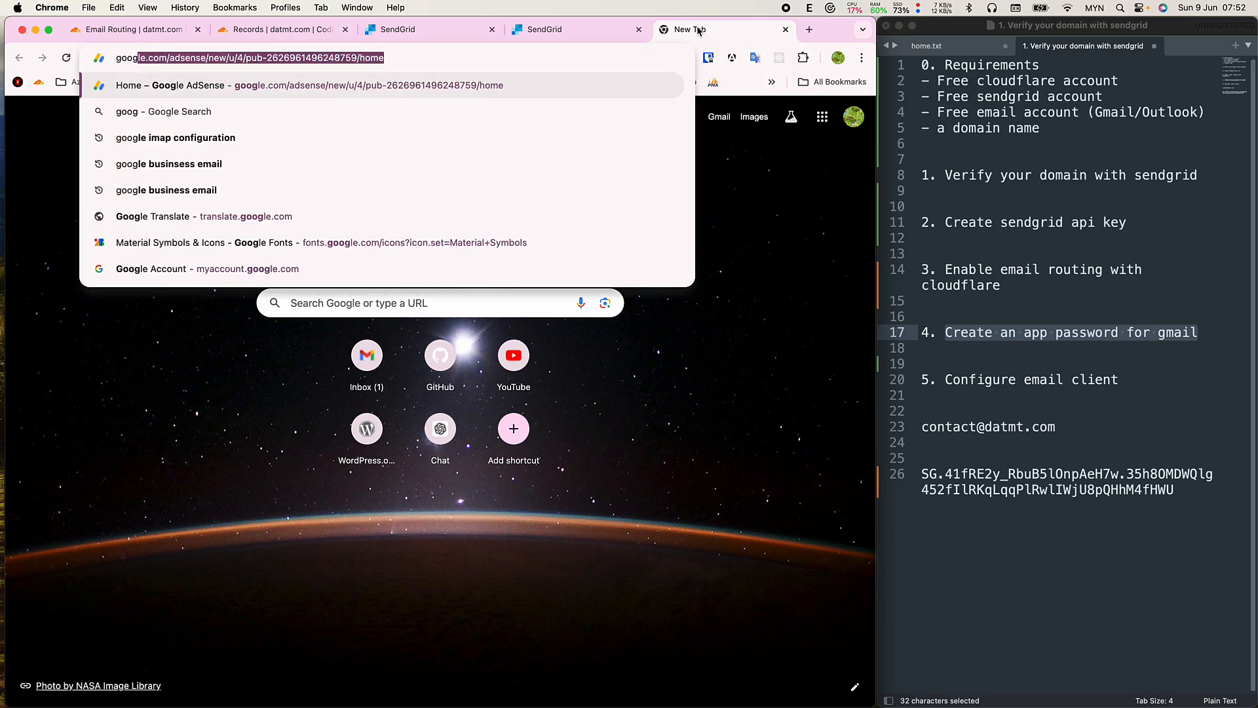
pyautogui.write('le create app')
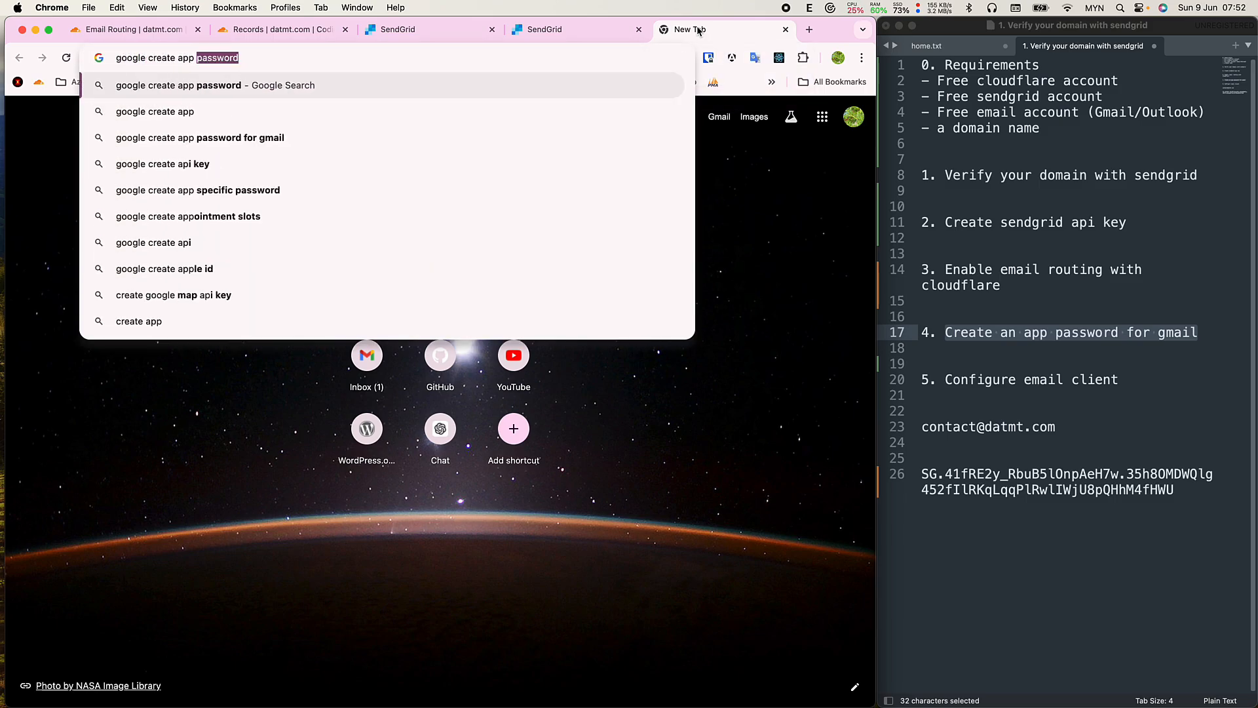
pyautogui.press('Return')
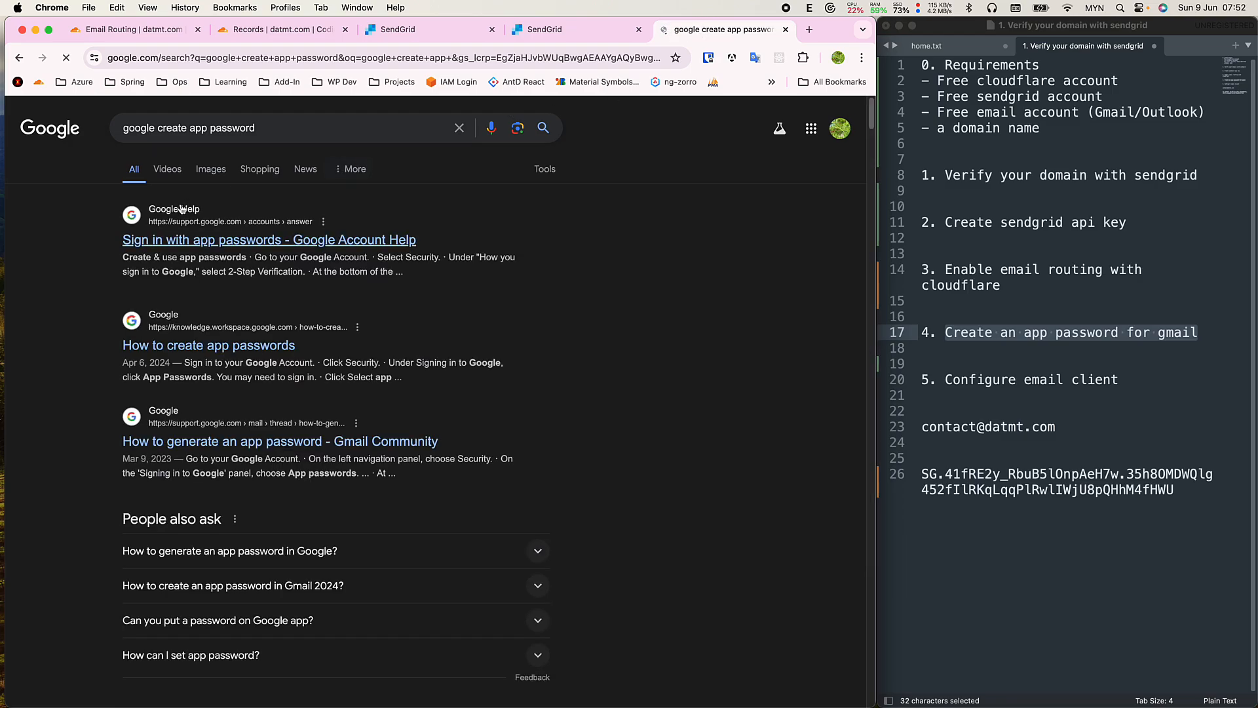
pyautogui.click(181, 209)
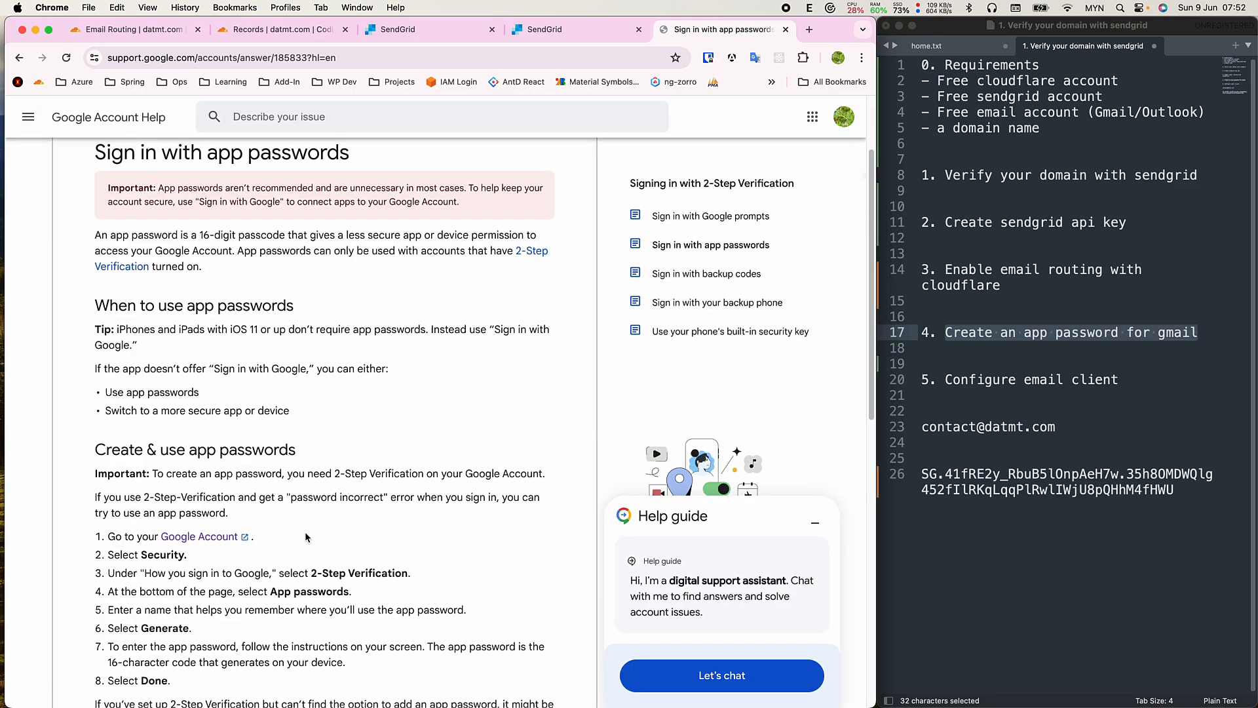
pyautogui.scroll(-5, 305, 536)
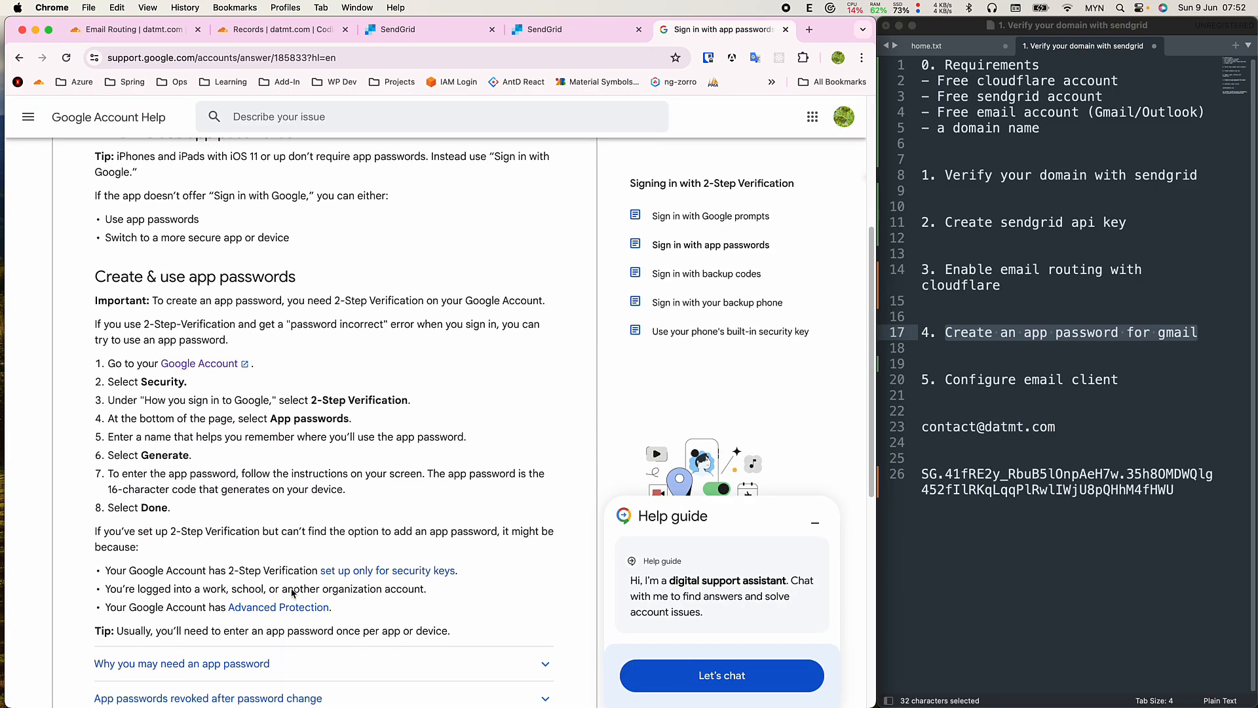
pyautogui.click(226, 363)
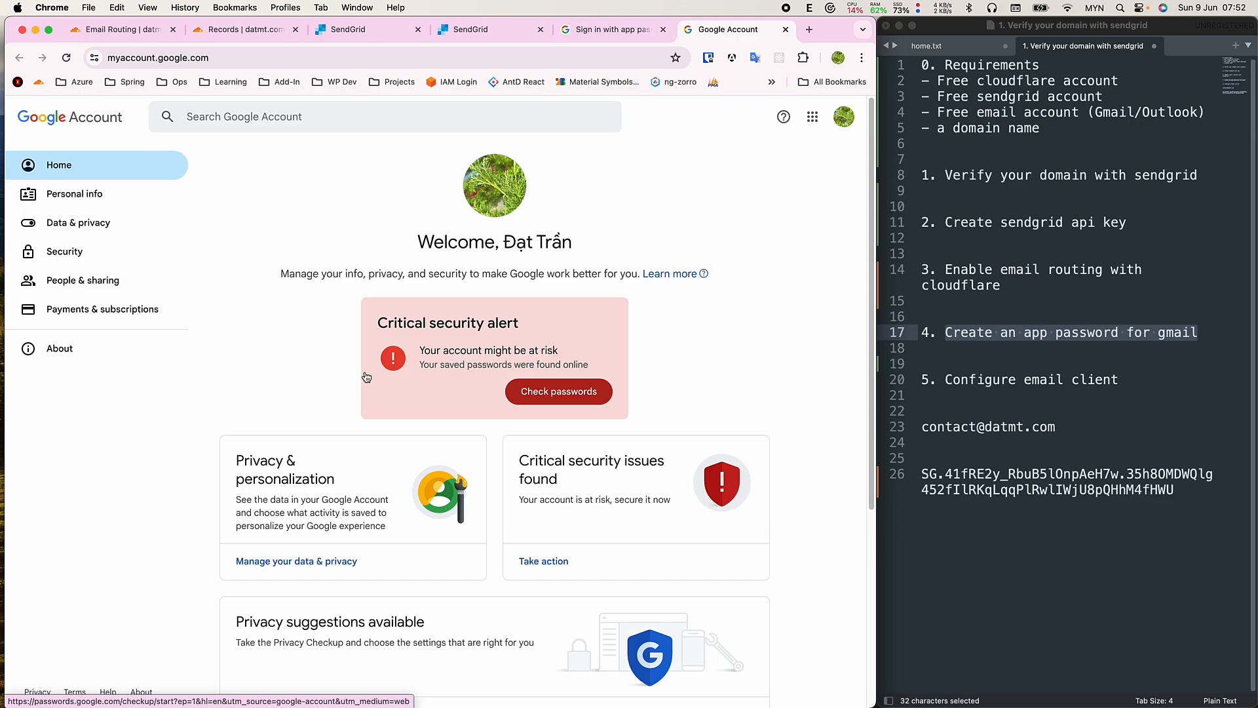
# Search the Google Account settings for 'app password' and open App passwords.
pyautogui.scroll(-1, 367, 378)
pyautogui.scroll(1, 367, 378)
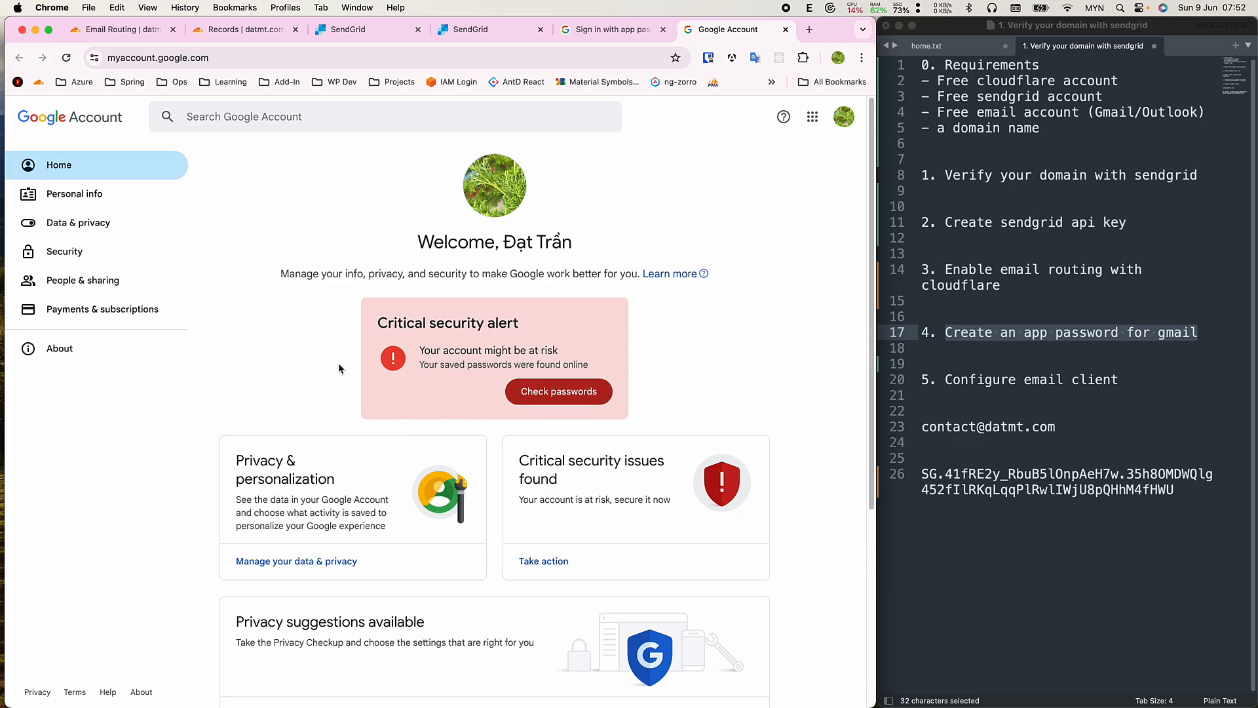
pyautogui.click(287, 118)
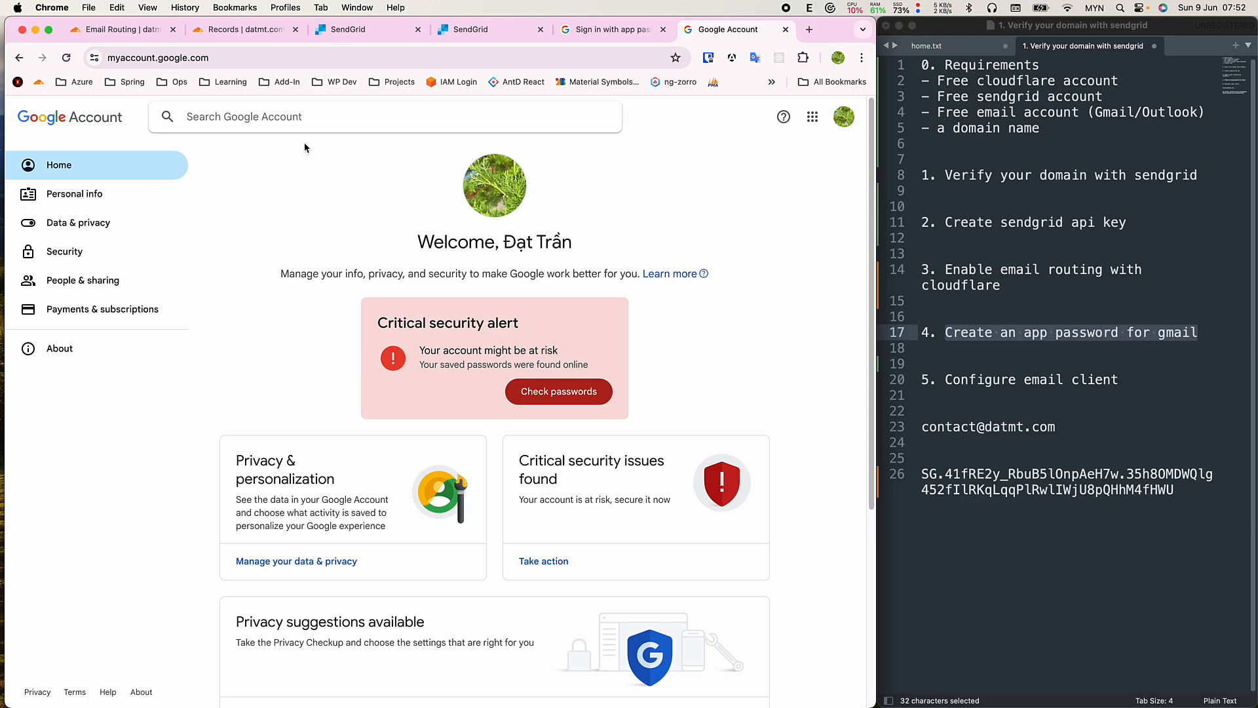
pyautogui.write('app pa')
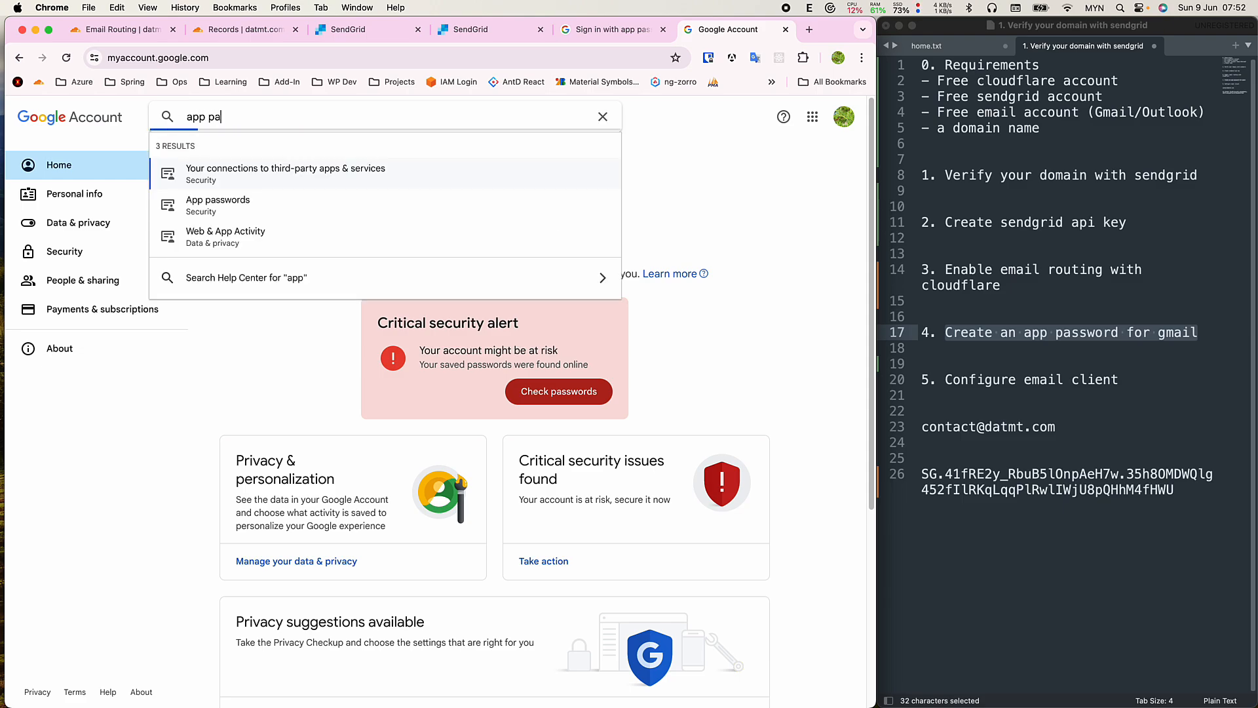
pyautogui.write('ssword')
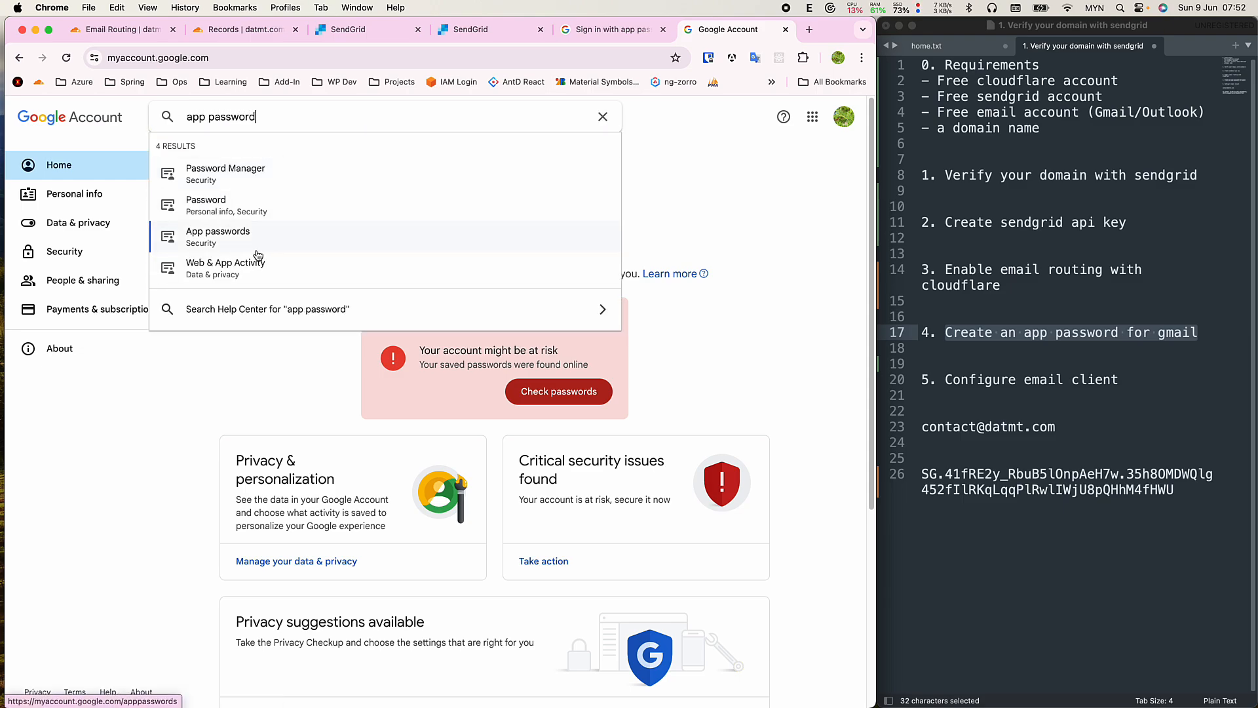
pyautogui.click(200, 236)
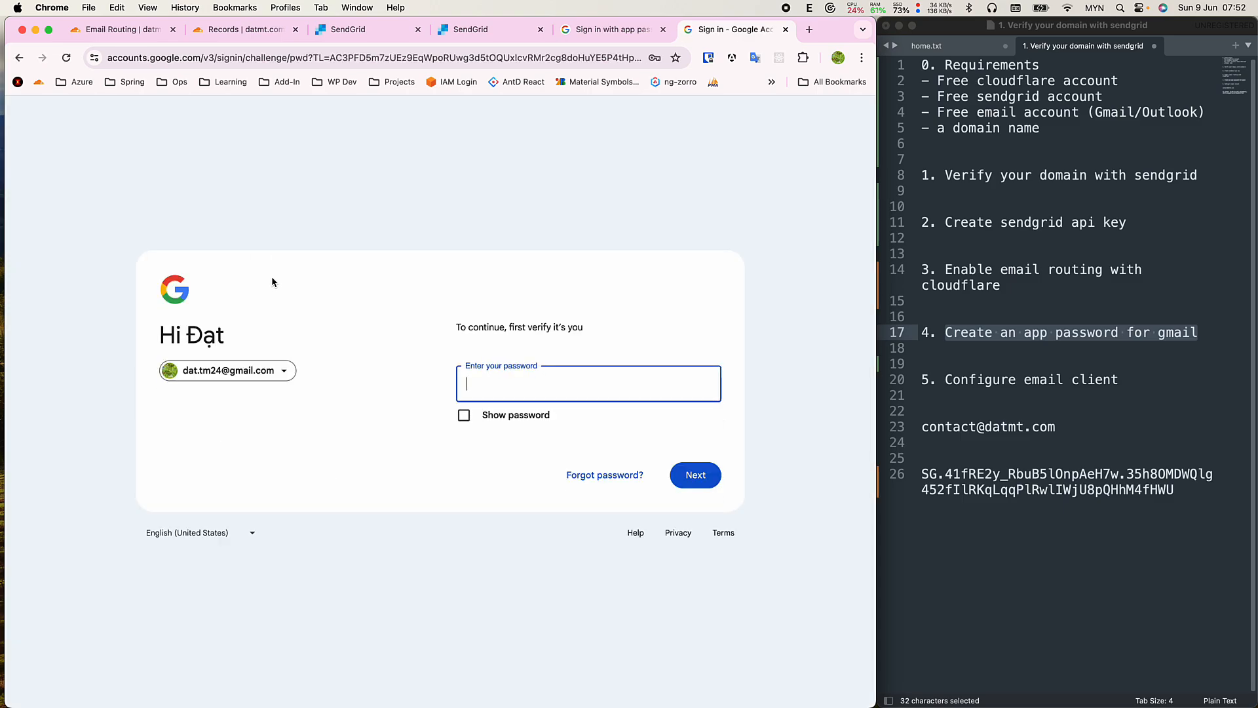
# Re-verify the account with the saved sign-in password to reach the App passwords list.
pyautogui.click(515, 376)
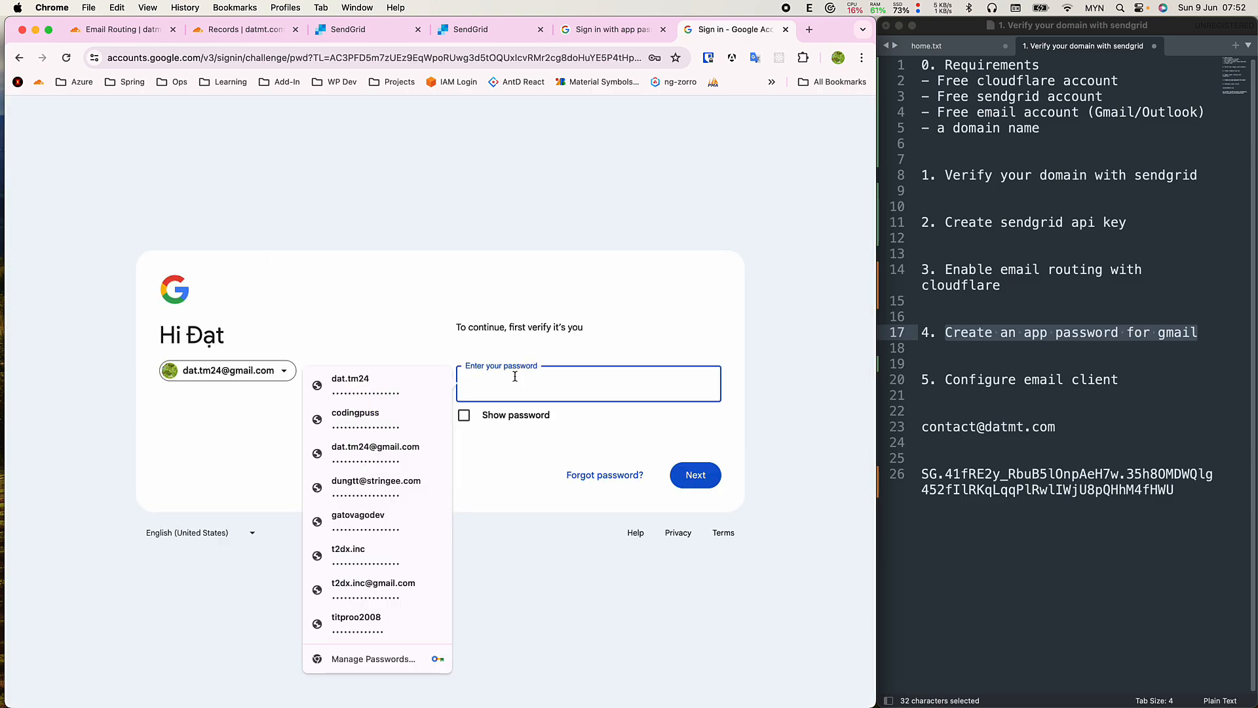
pyautogui.click(561, 428)
pyautogui.click(612, 387)
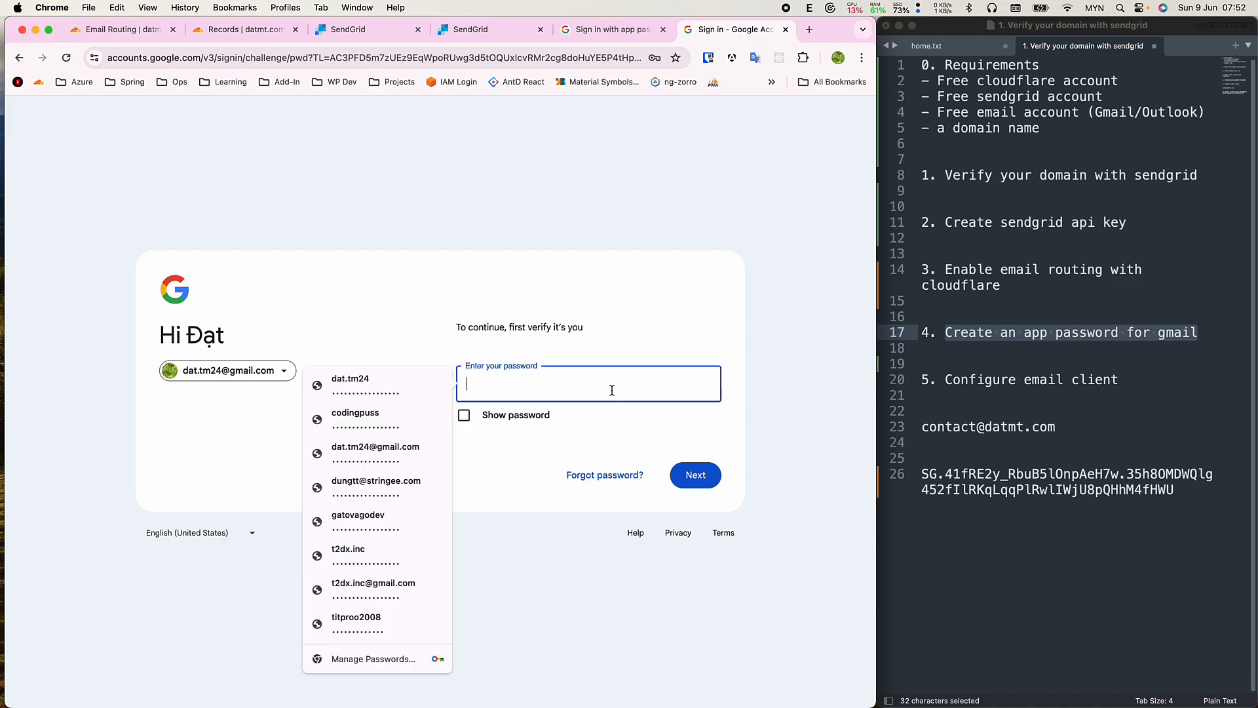
pyautogui.click(506, 458)
pyautogui.click(529, 397)
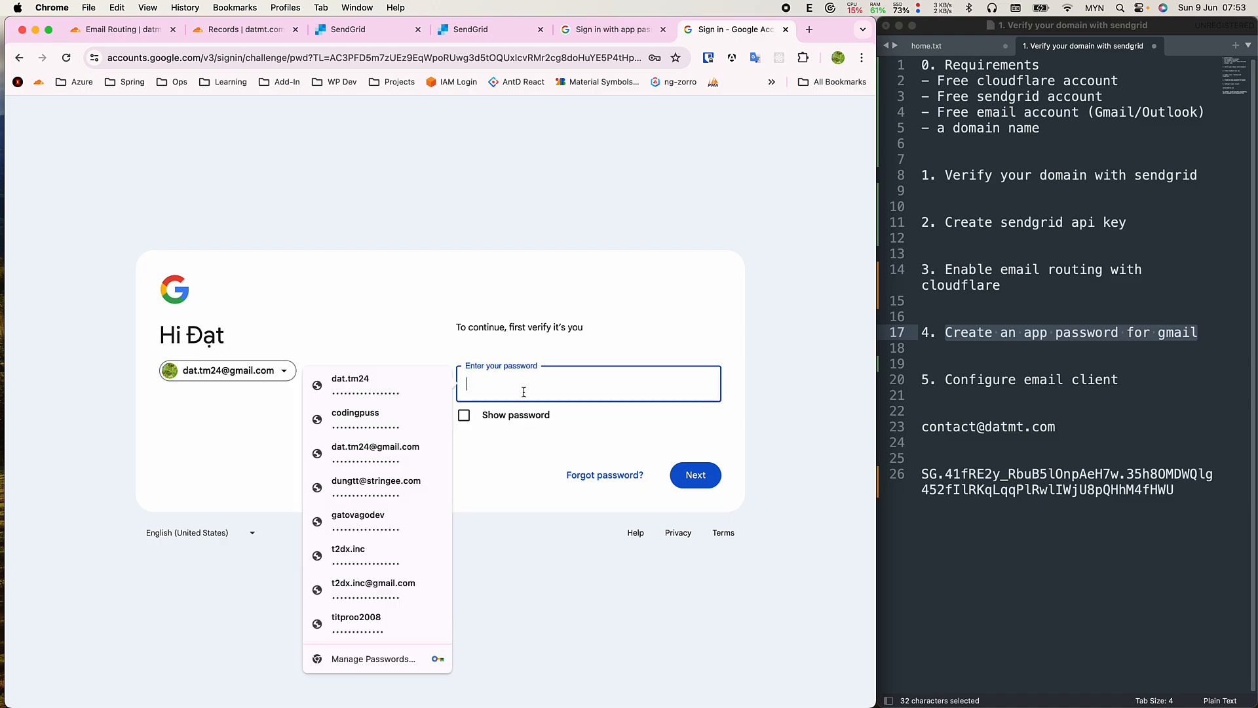
pyautogui.click(442, 450)
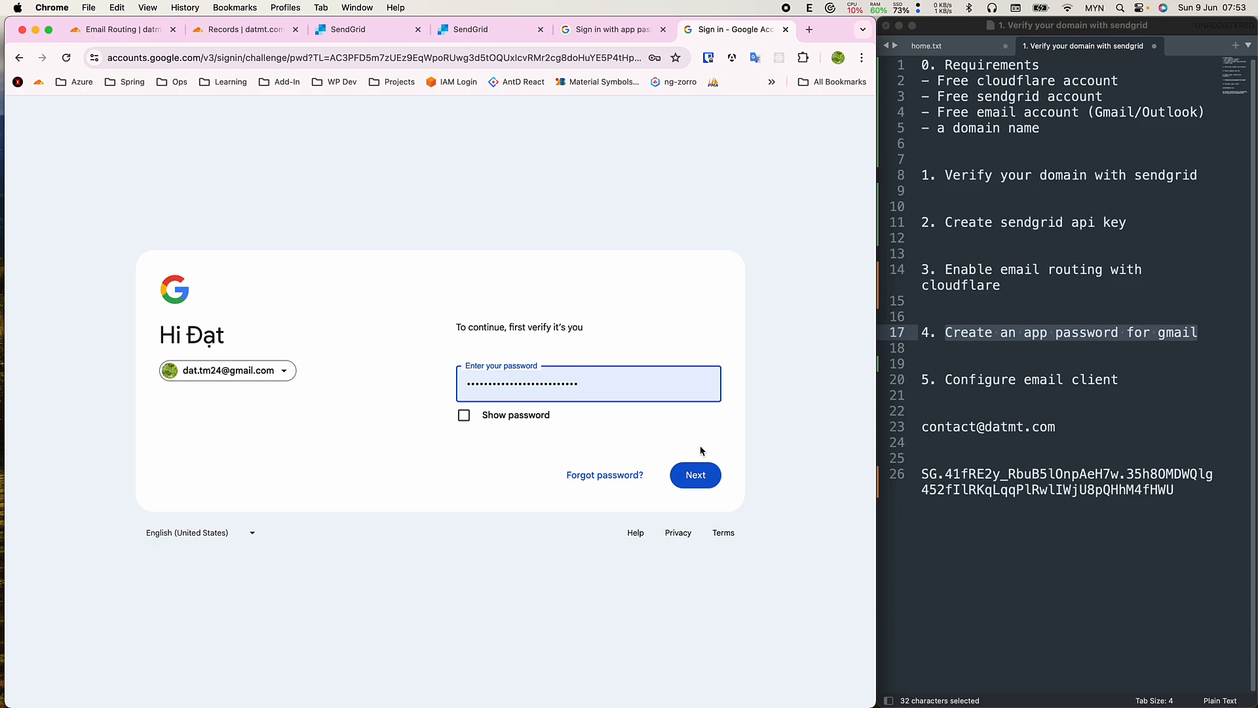
pyautogui.click(695, 475)
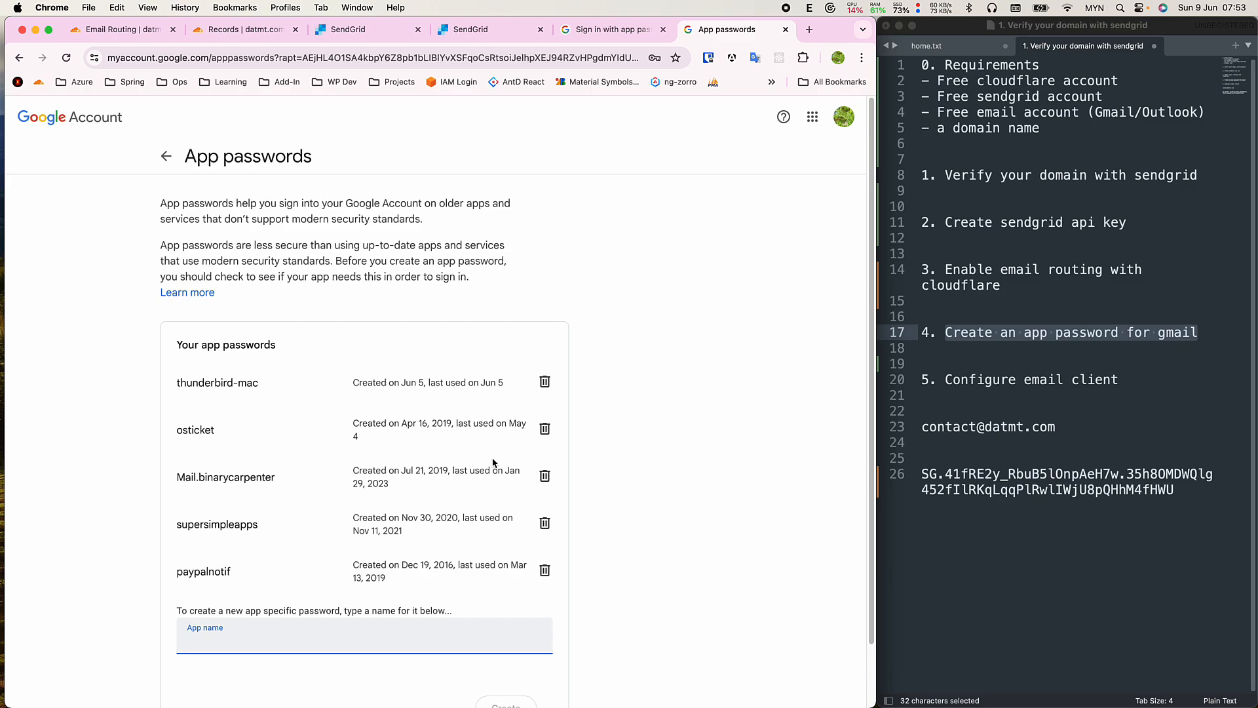
# Enter 'email-client-app-password' as the app name, replacing earlier trial names.
pyautogui.scroll(-2, 386, 547)
pyautogui.scroll(2, 360, 536)
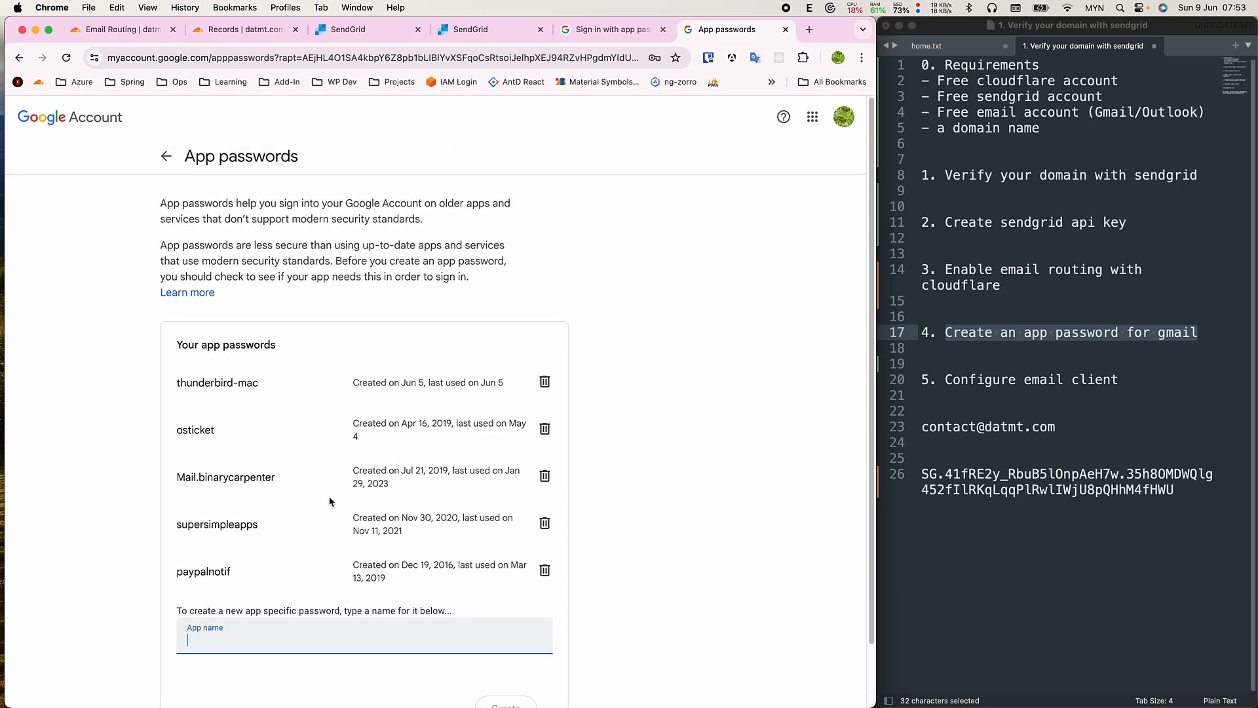
pyautogui.scroll(-2, 331, 517)
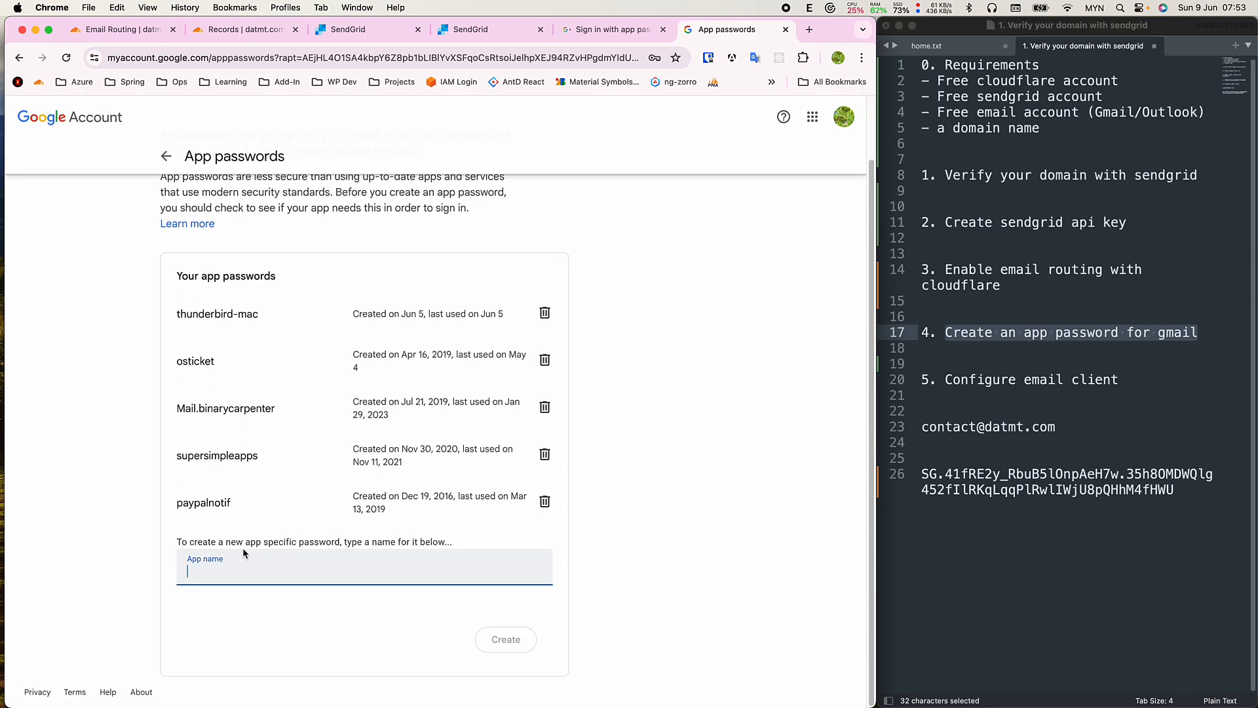
pyautogui.click(269, 572)
pyautogui.press('Escape')
pyautogui.write('test')
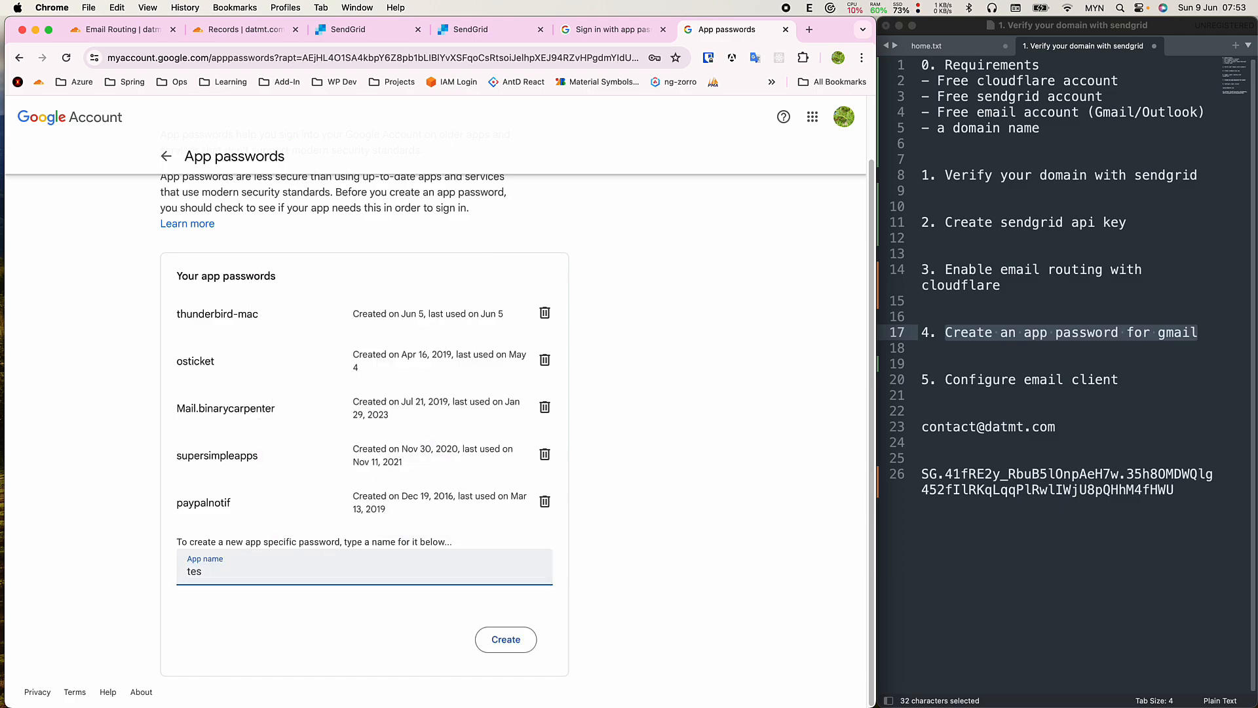
pyautogui.press('BackSpace')
pyautogui.press('BackSpace')
pyautogui.press('BackSpace')
pyautogui.write('gmail')
pyautogui.press('BackSpace')
pyautogui.press('BackSpace')
pyautogui.press('BackSpace')
pyautogui.press('BackSpace')
pyautogui.write('thunderbir')
pyautogui.press('super+a')
pyautogui.write('email-client-app-pas')
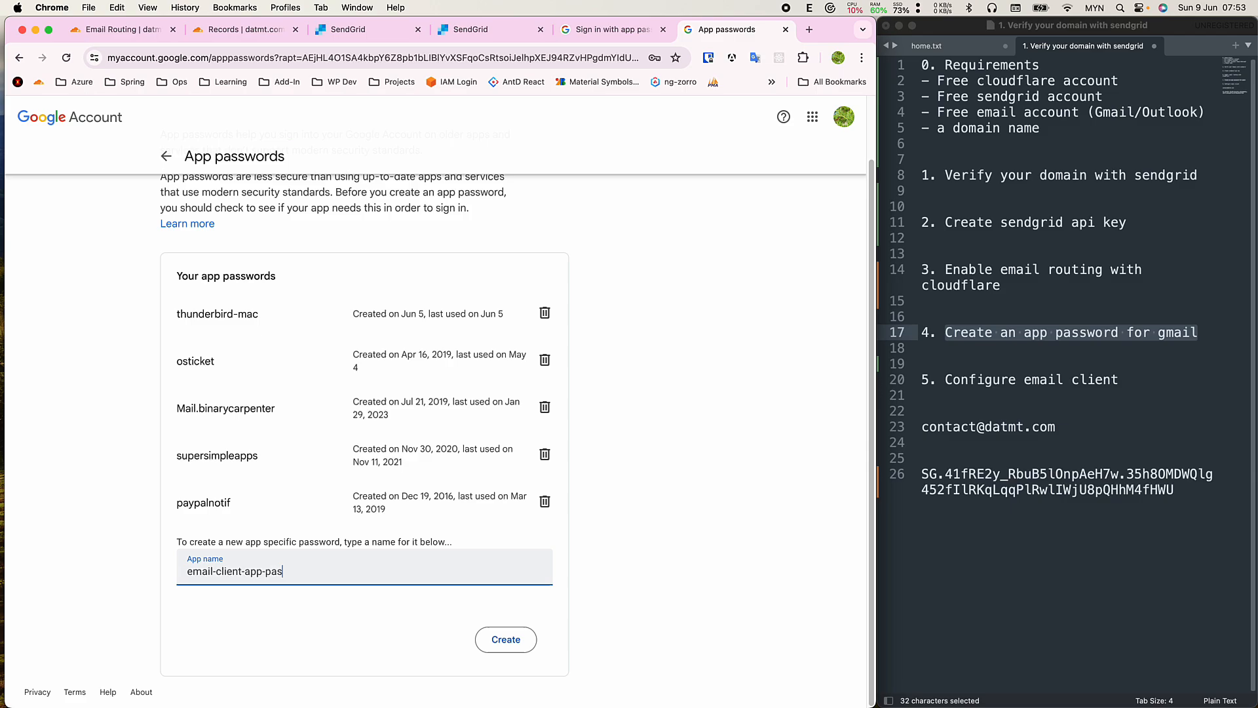
pyautogui.write('wosowr')
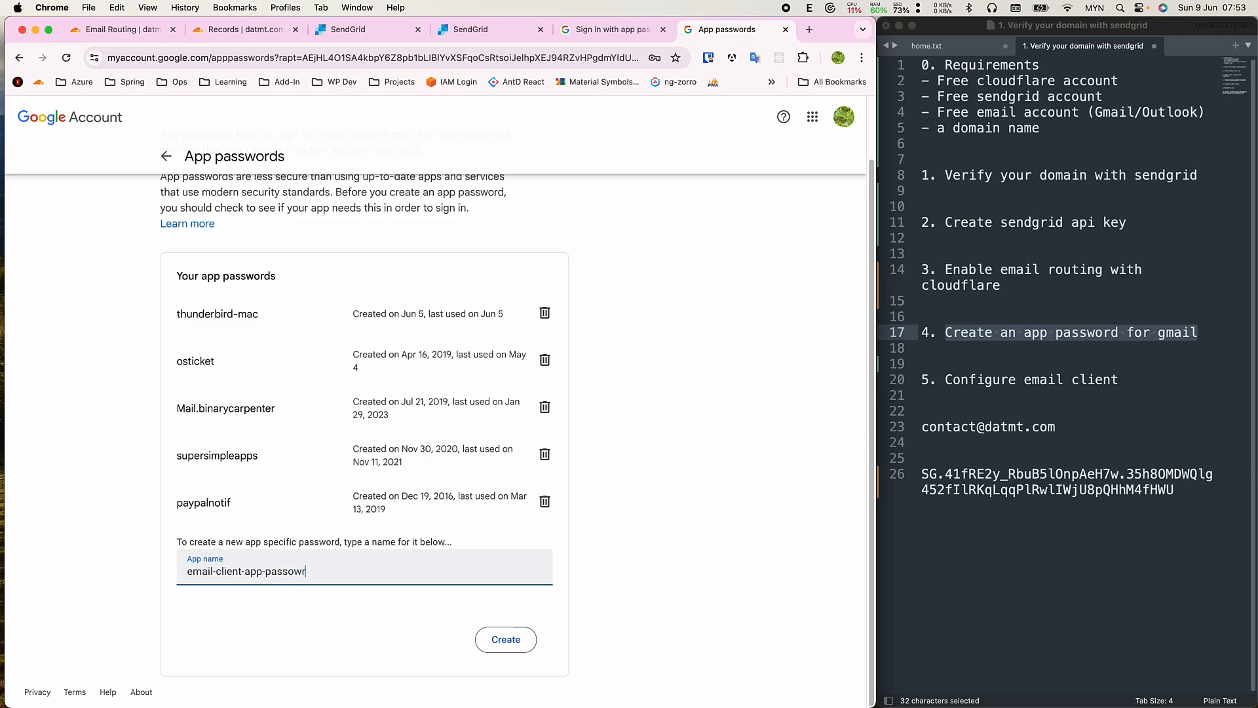
pyautogui.press('BackSpace')
pyautogui.press('BackSpace')
pyautogui.press('BackSpace')
pyautogui.write('word')
pyautogui.click(402, 648)
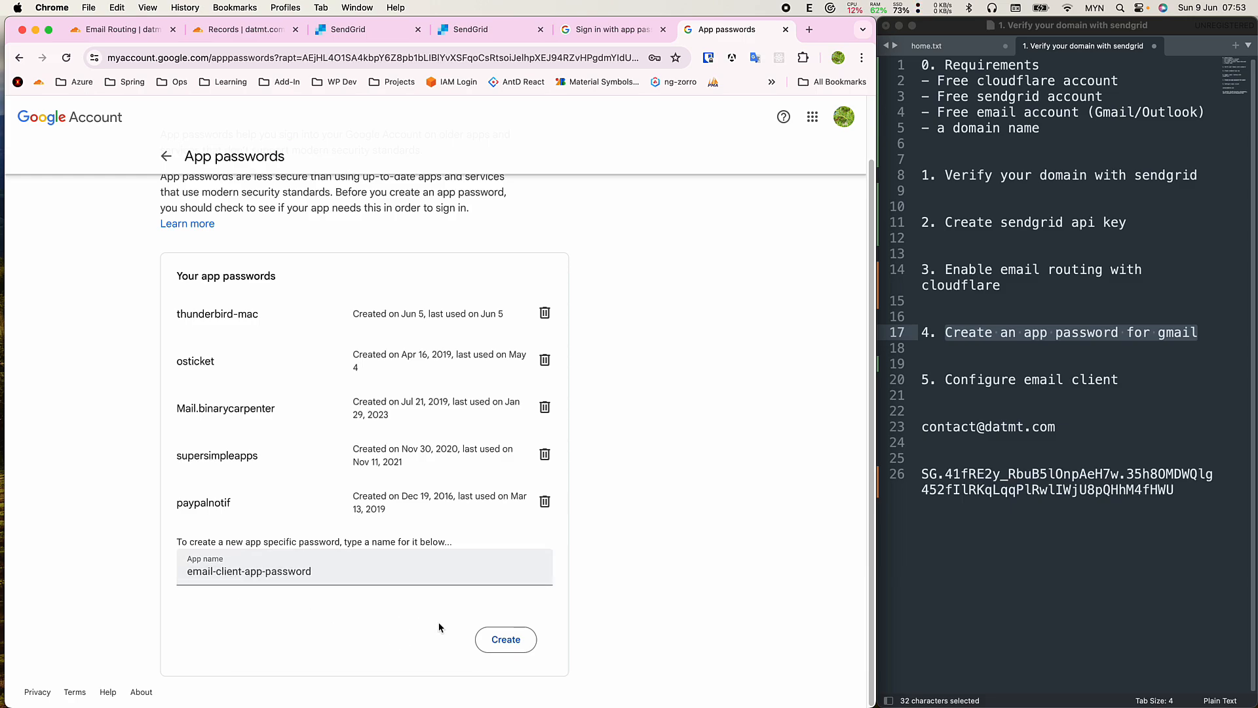
# Create the app password, paste its code below the notes' API key, and close the dialog.
pyautogui.click(503, 642)
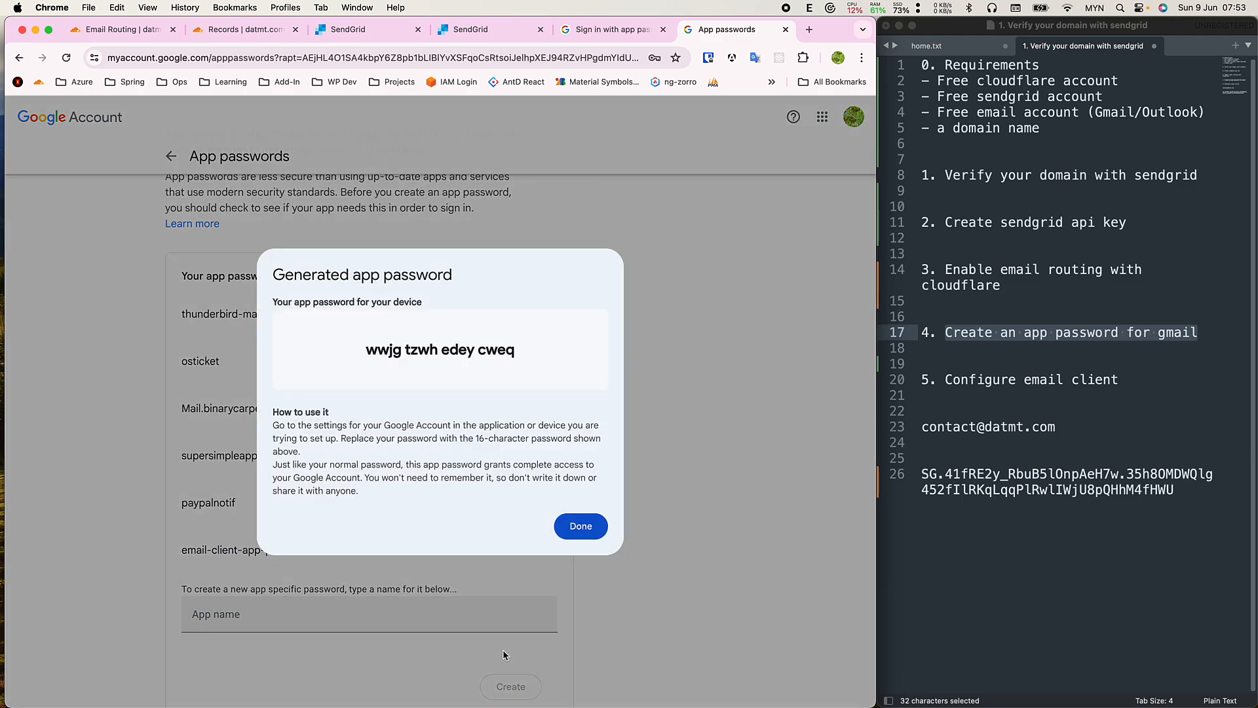
pyautogui.tripleClick(416, 351)
pyautogui.press('super+c')
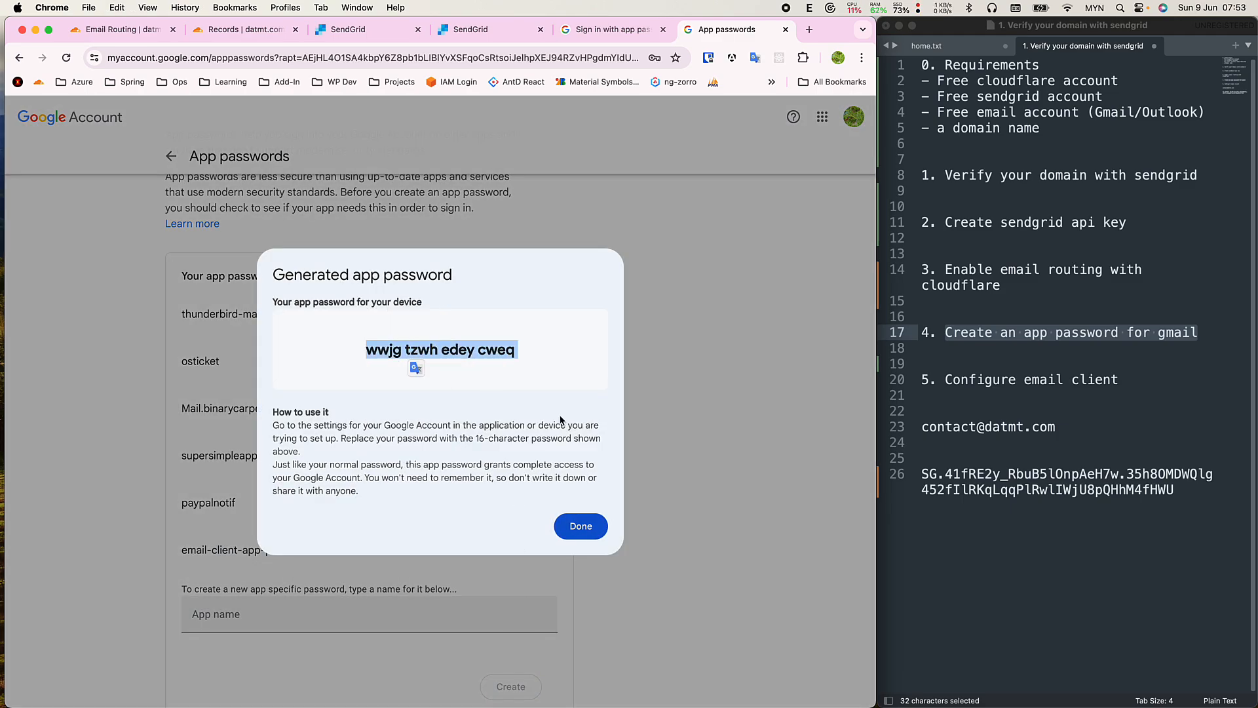
pyautogui.click(1173, 486)
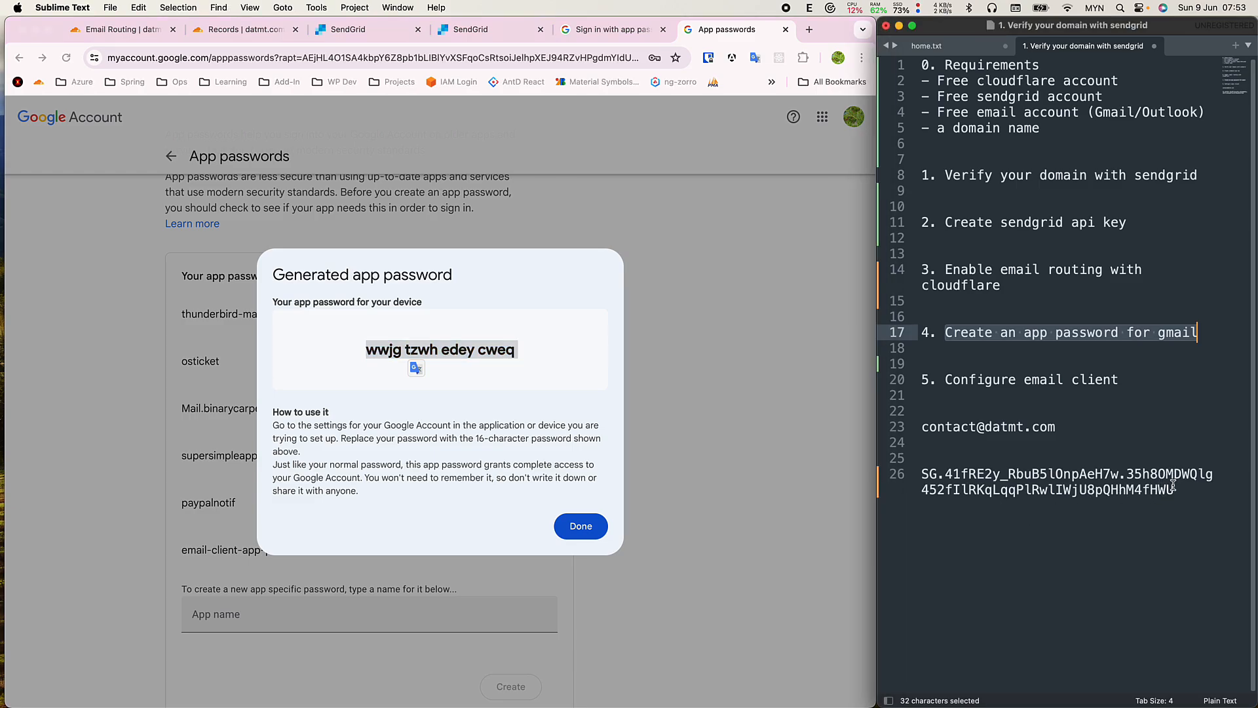
pyautogui.click(1172, 488)
pyautogui.press('Return')
pyautogui.press('Return')
pyautogui.press('super+v')
pyautogui.press('Return')
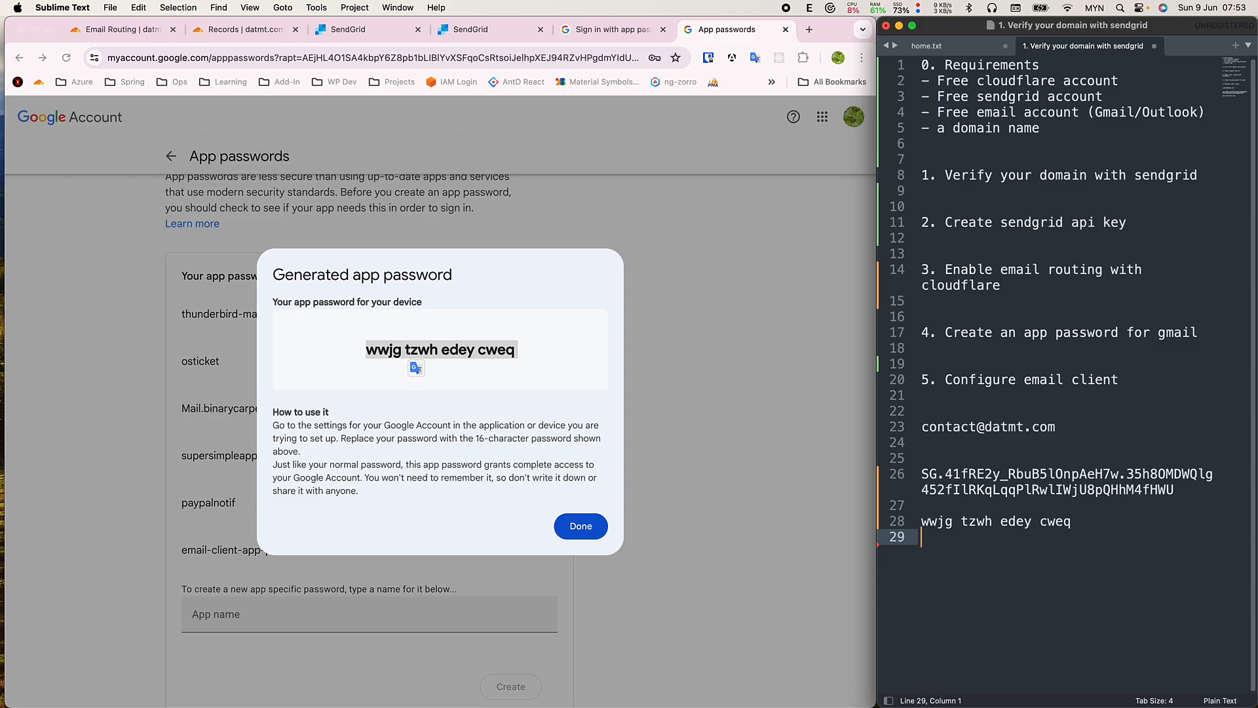
pyautogui.press('BackSpace')
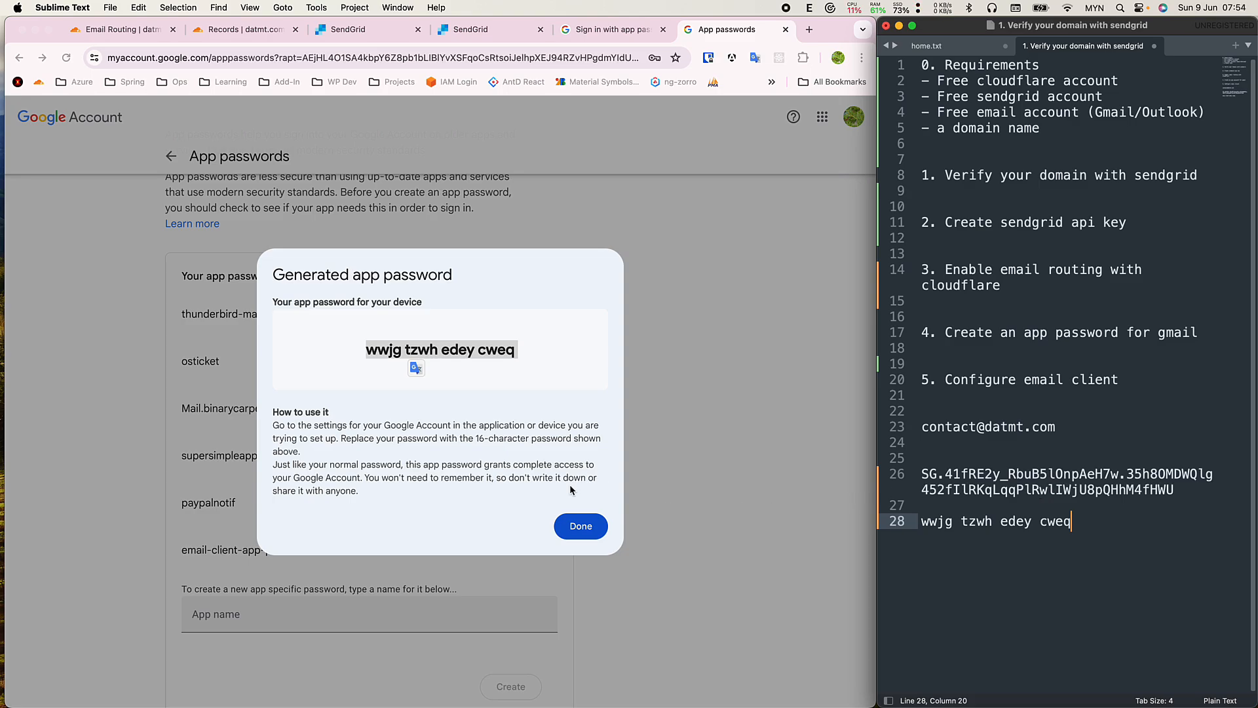
pyautogui.click(580, 527)
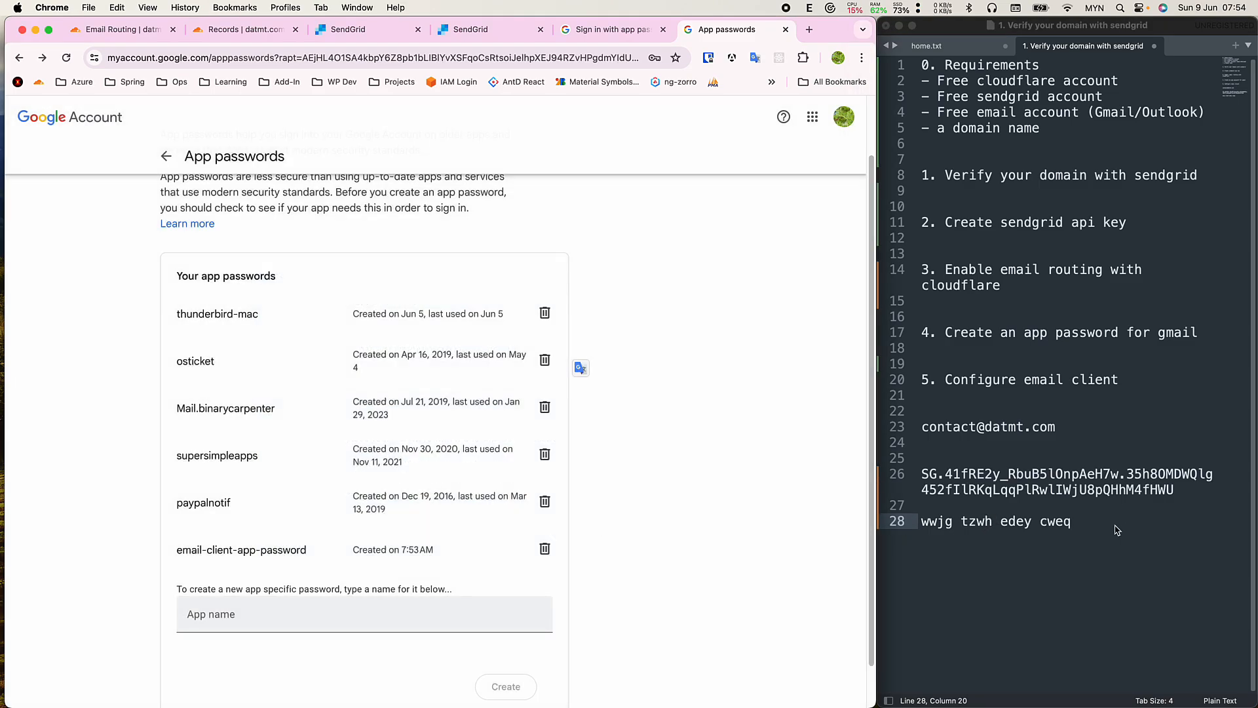
# Type the Gmail account address on a new line above the app password.
pyautogui.click(1117, 529)
pyautogui.press('super+Left')
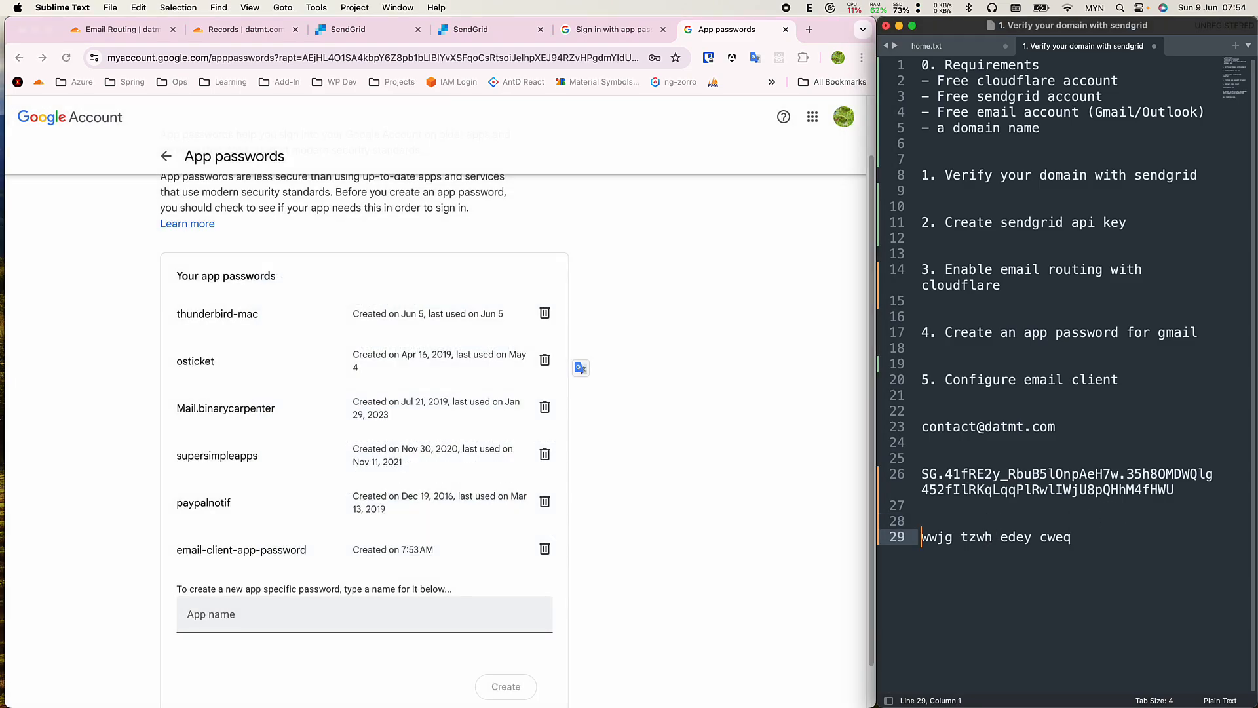
pyautogui.press('Return')
pyautogui.press('Up')
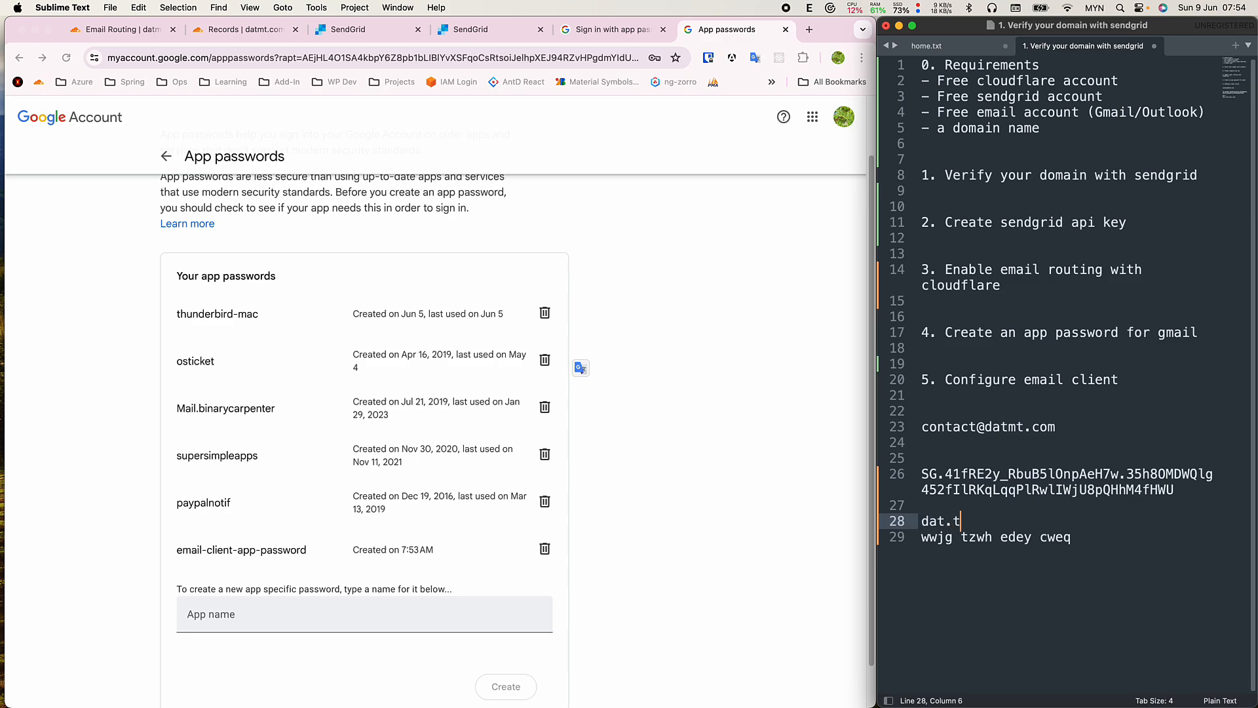
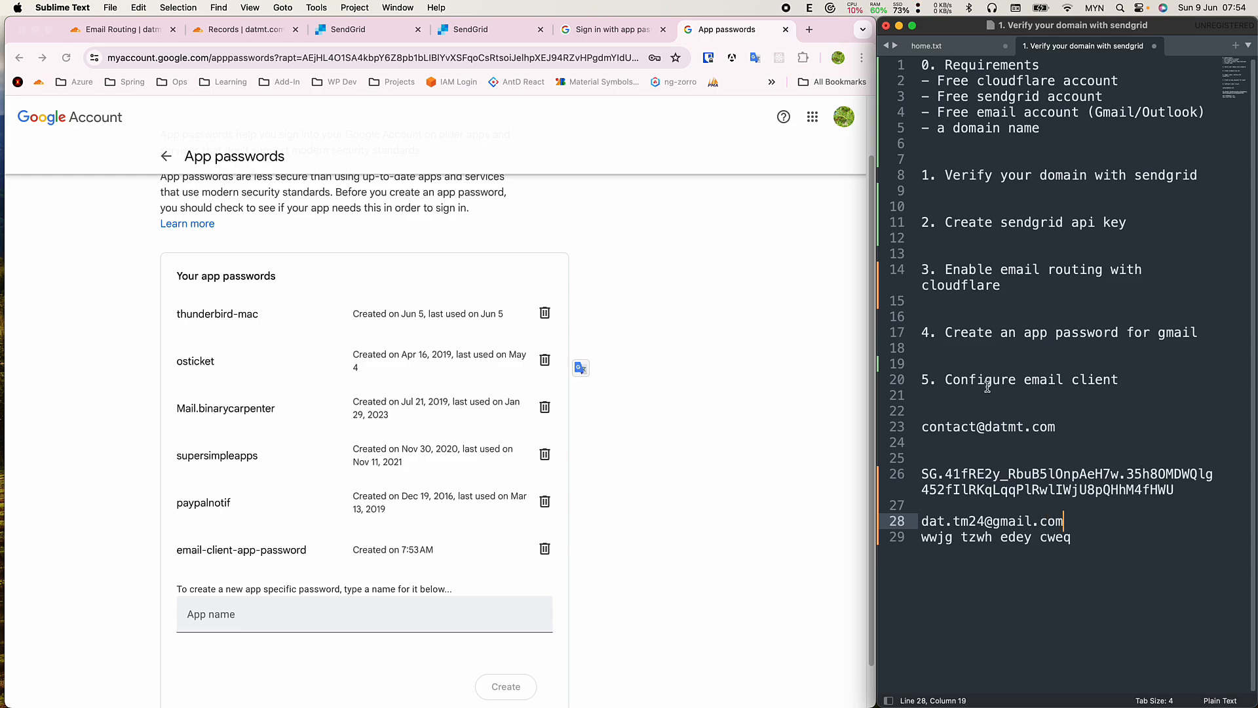
# Switch from the notes to the Thunderbird installer window.
pyautogui.moveTo(944, 379); pyautogui.dragTo(1125, 395)
pyautogui.click(1104, 403)
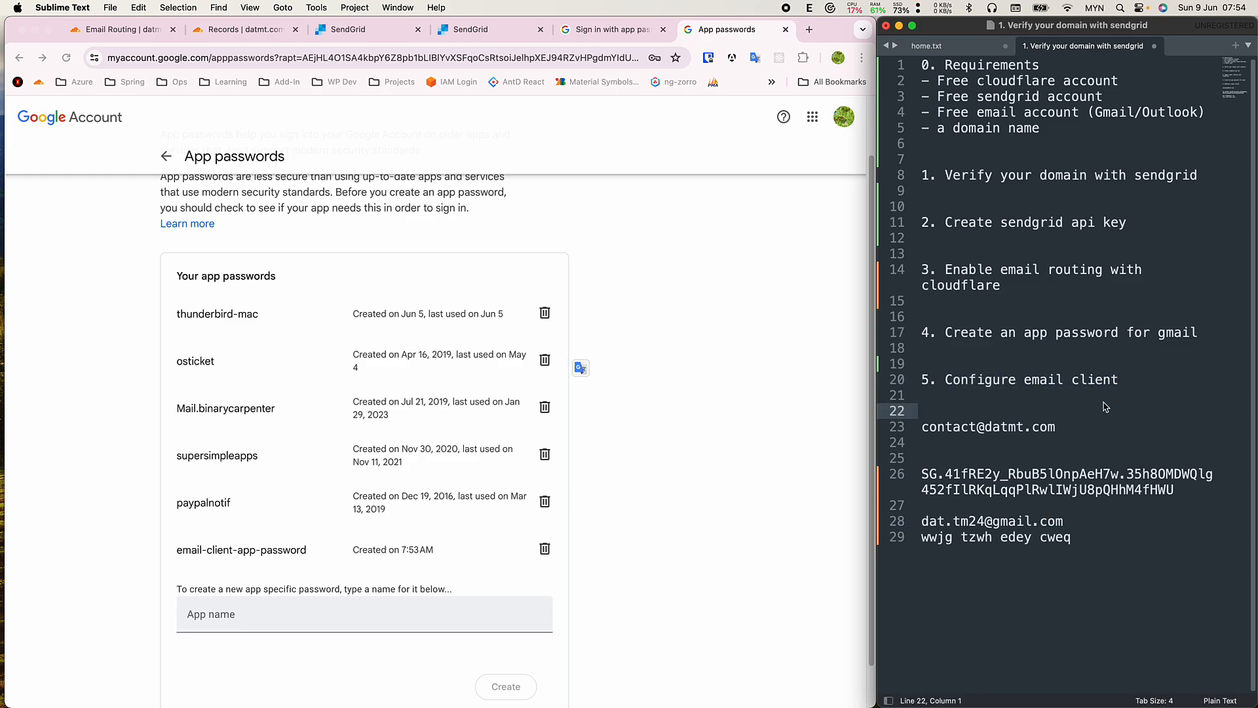
pyautogui.press('super+Tab')
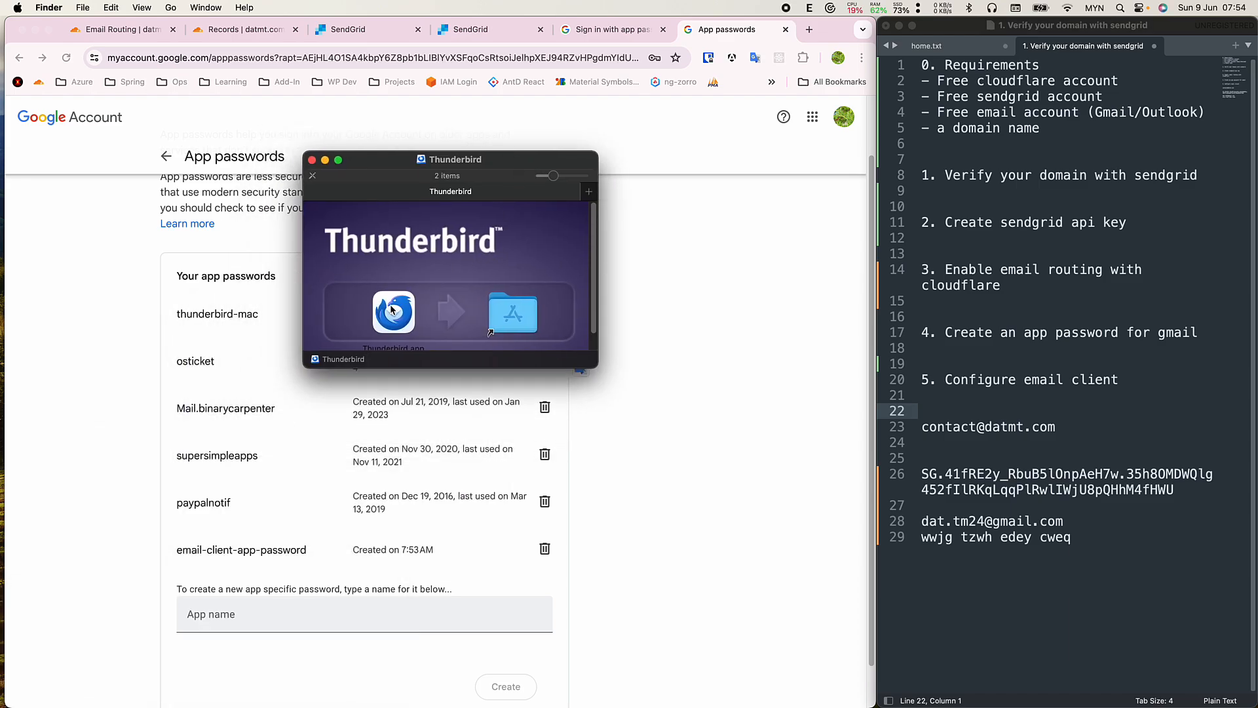
# Install Thunderbird into Applications and enter the account's full name in Account Setup.
pyautogui.moveTo(392, 309); pyautogui.dragTo(519, 315)
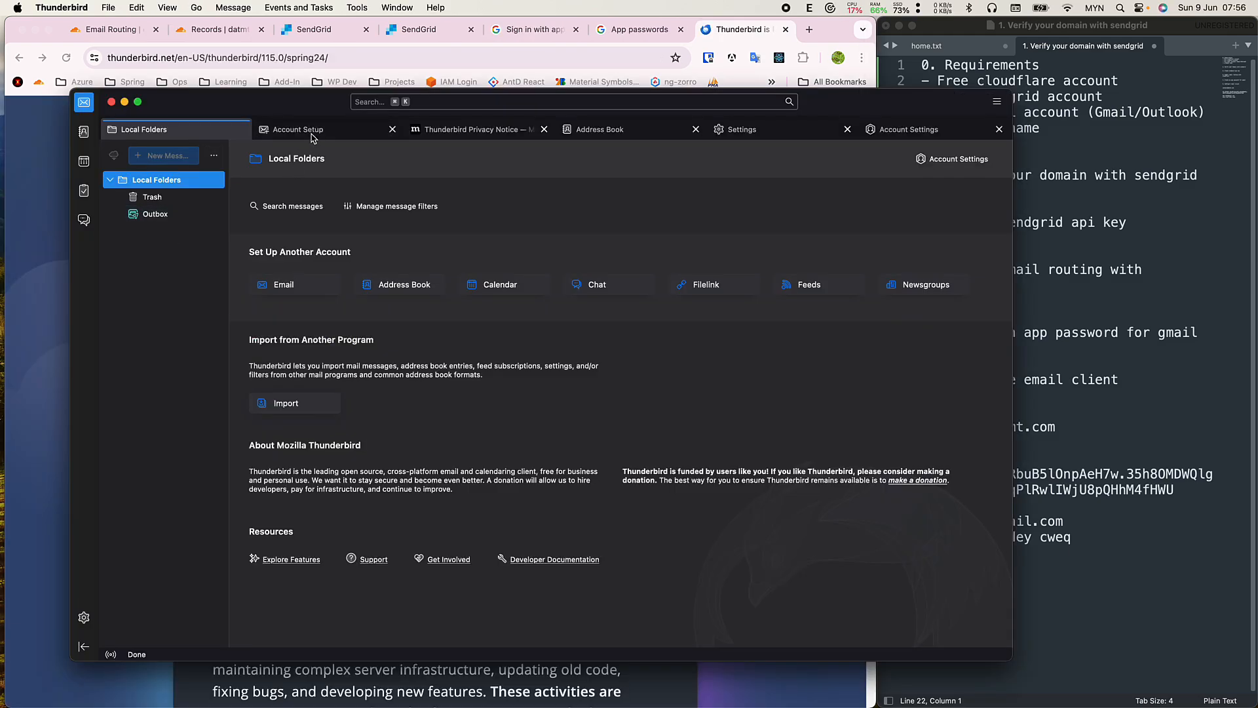
pyautogui.click(326, 132)
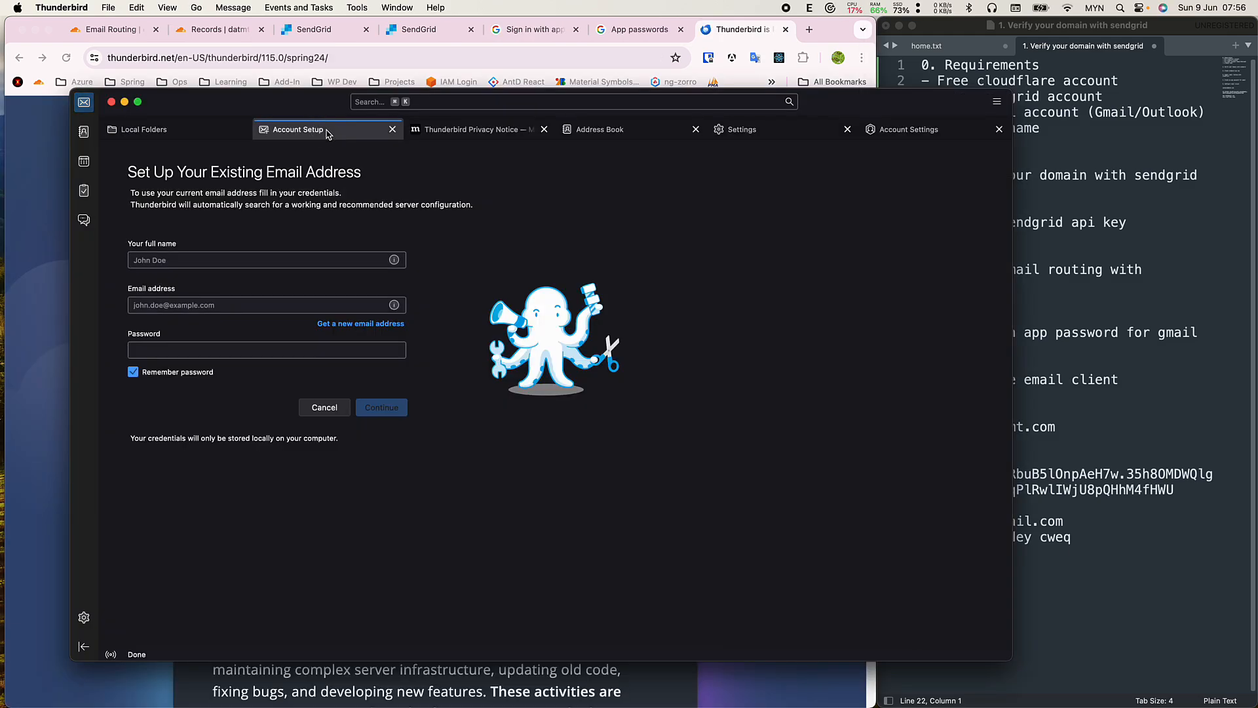
pyautogui.click(309, 261)
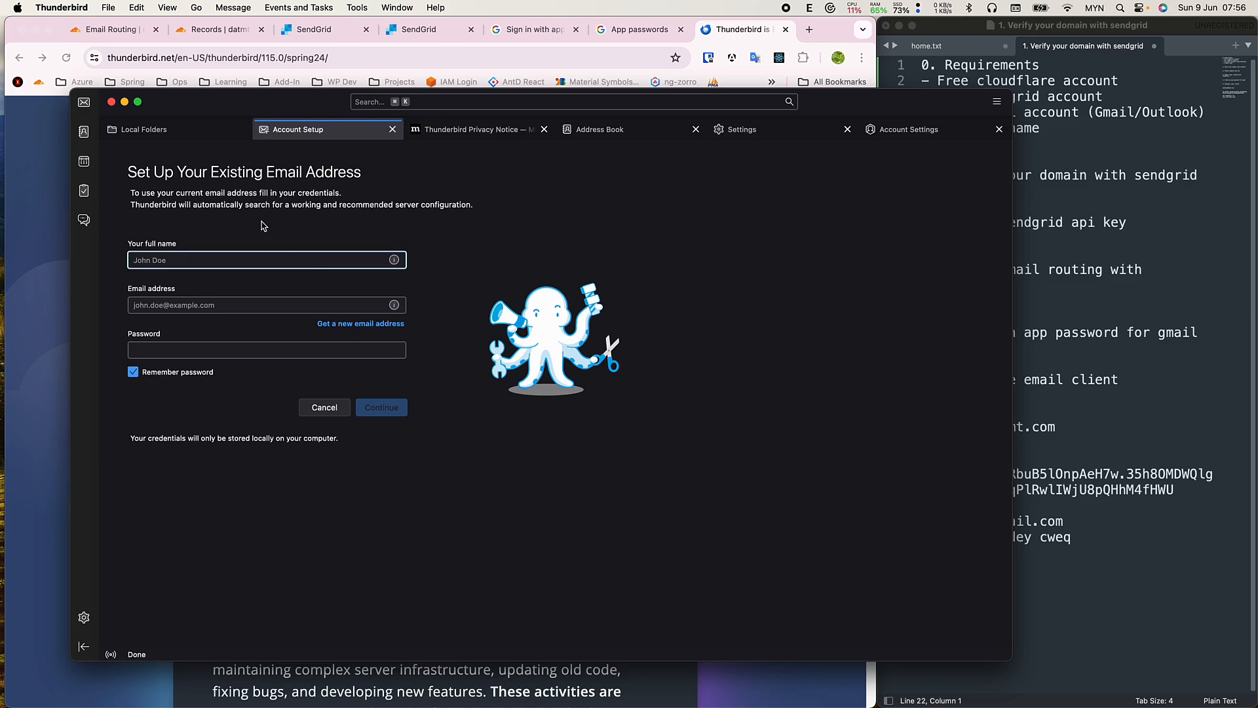
pyautogui.write('Datmt Contact')
# Copy the domain's contact address from the notes into the Email address field.
pyautogui.click(266, 306)
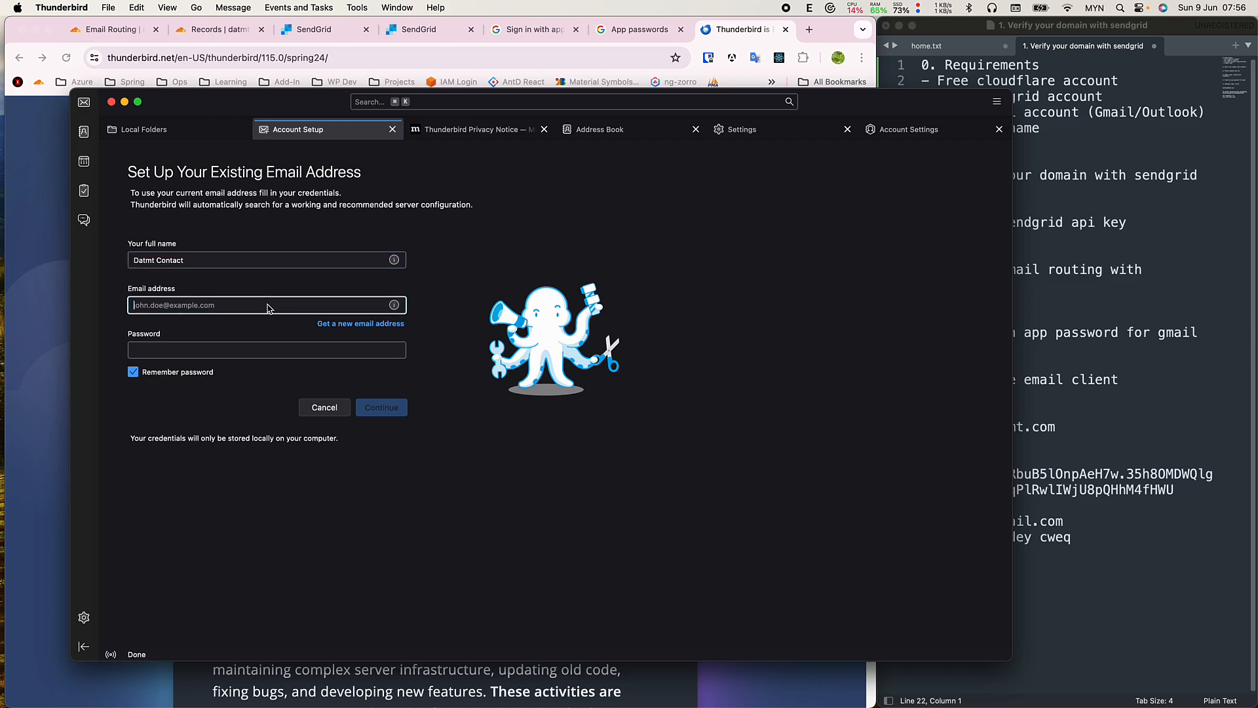
pyautogui.click(1114, 459)
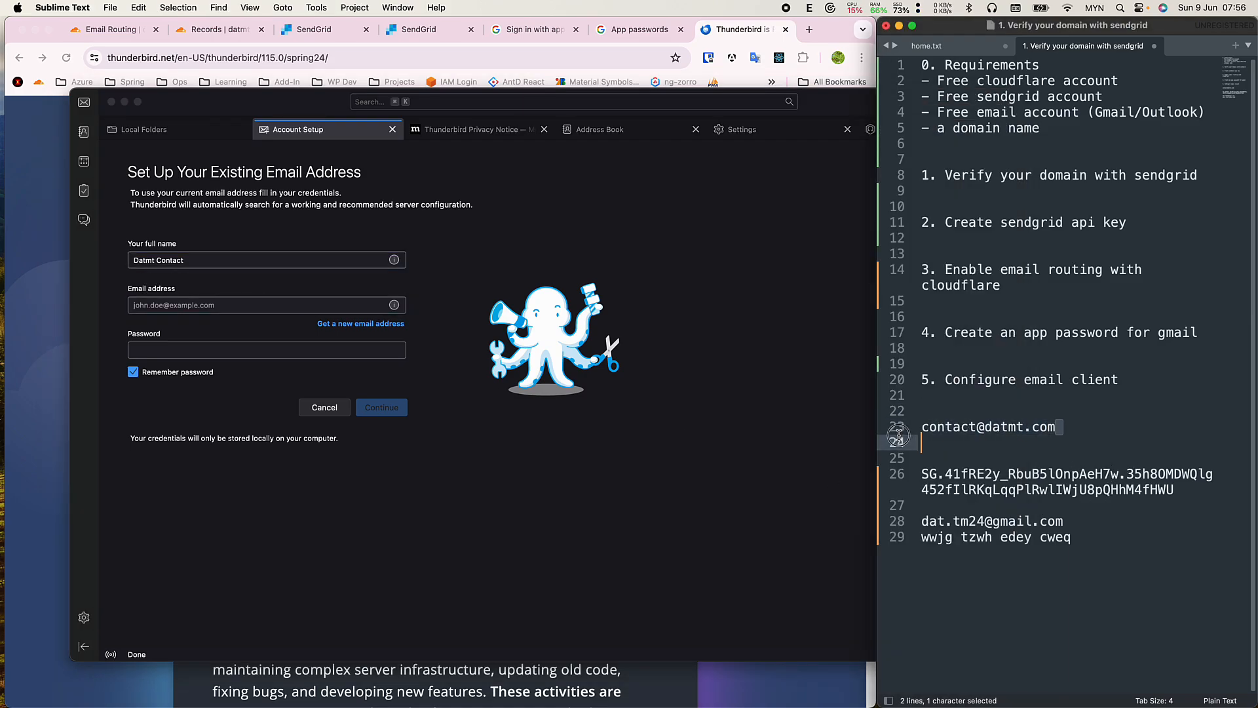
pyautogui.moveTo(1060, 428); pyautogui.dragTo(921, 426)
pyautogui.press('super+c')
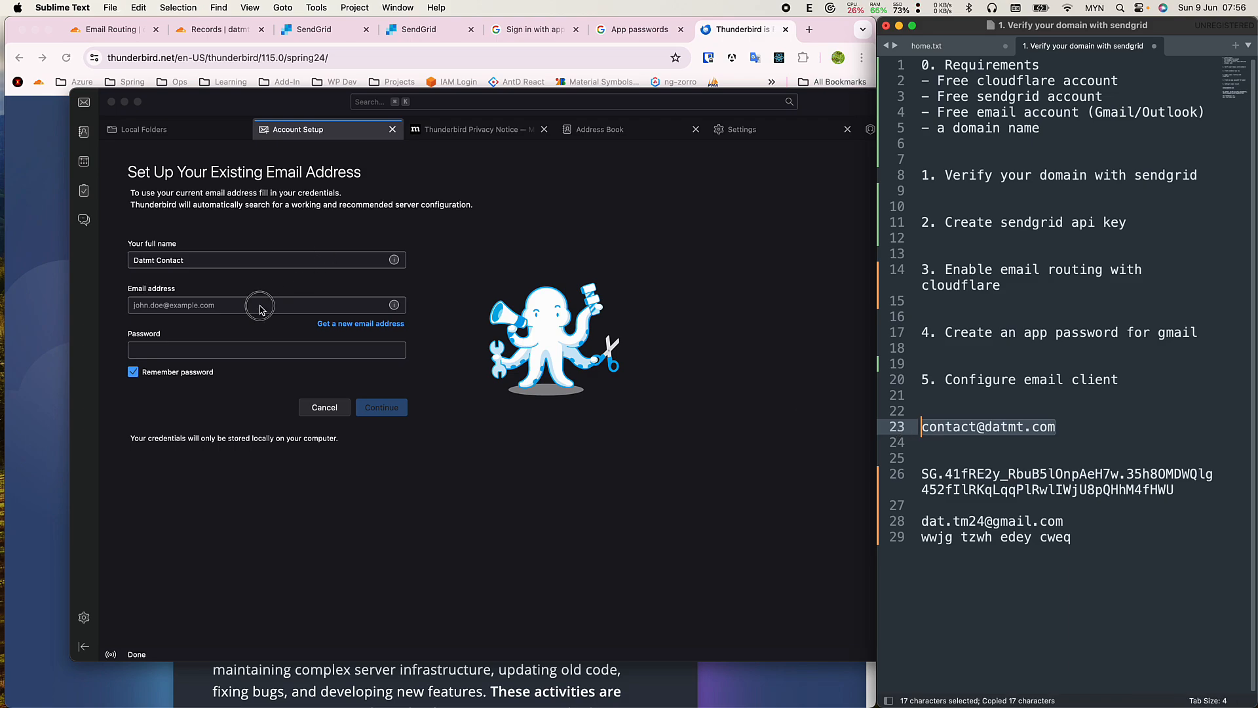
pyautogui.click(265, 307)
pyautogui.press('super+v')
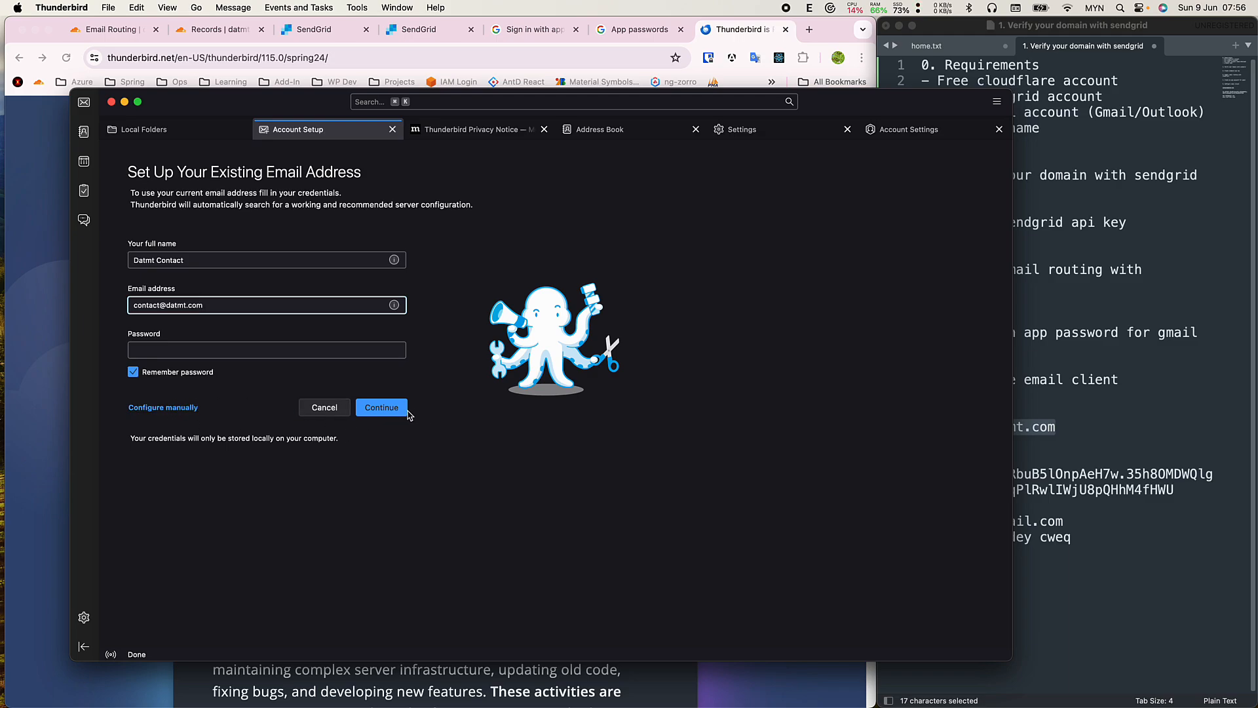
# Manually set the incoming IMAP server to imap.gmail.com, port 993, SSL/TLS, Normal password.
pyautogui.click(189, 411)
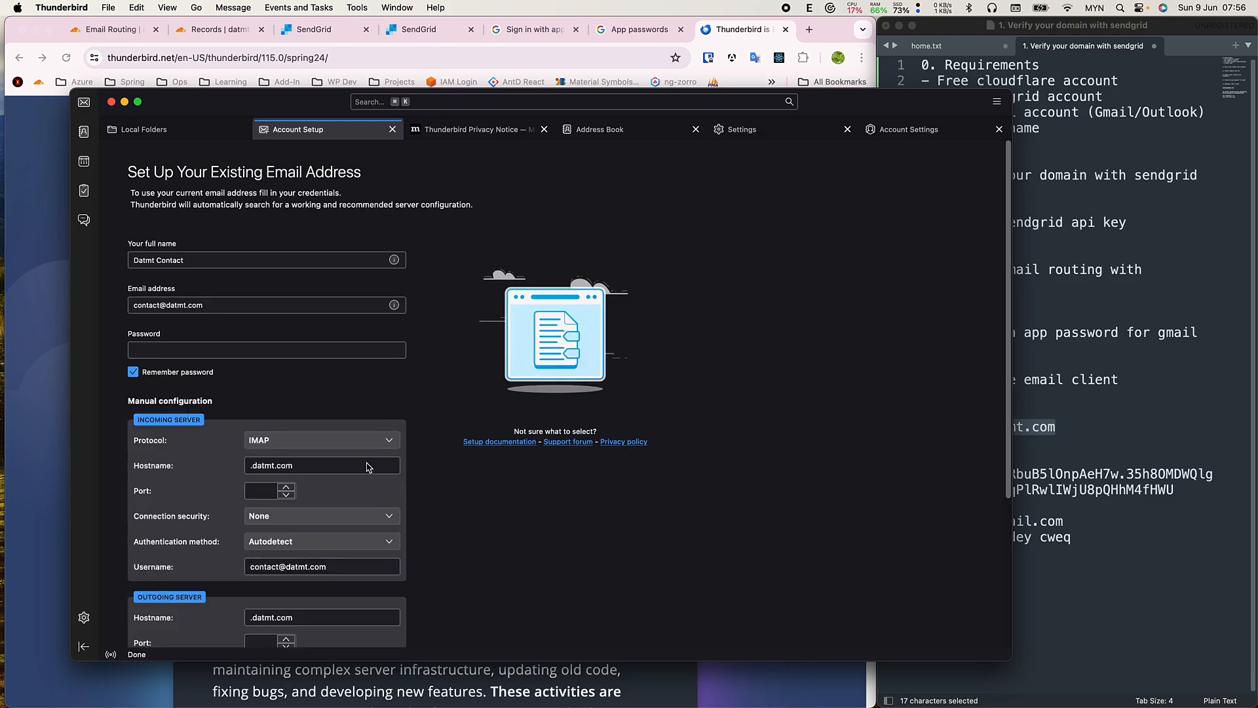
pyautogui.scroll(-1, 368, 458)
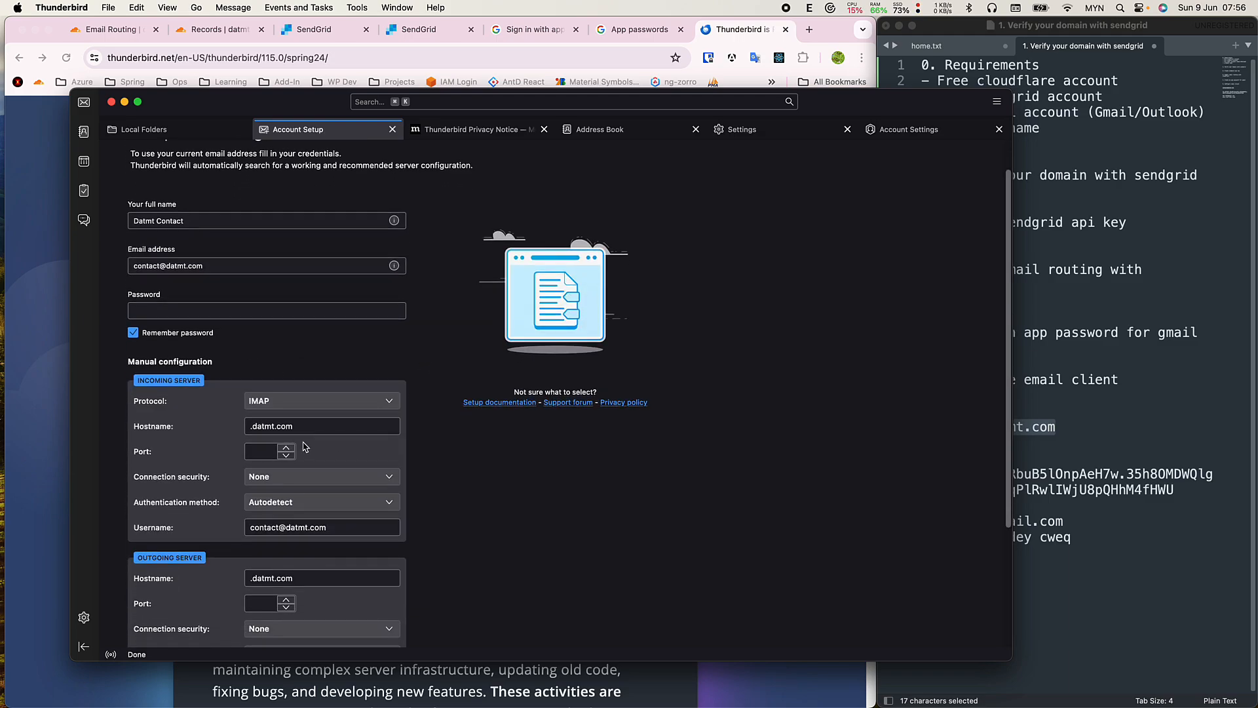
pyautogui.tripleClick(368, 432)
pyautogui.write('imap.')
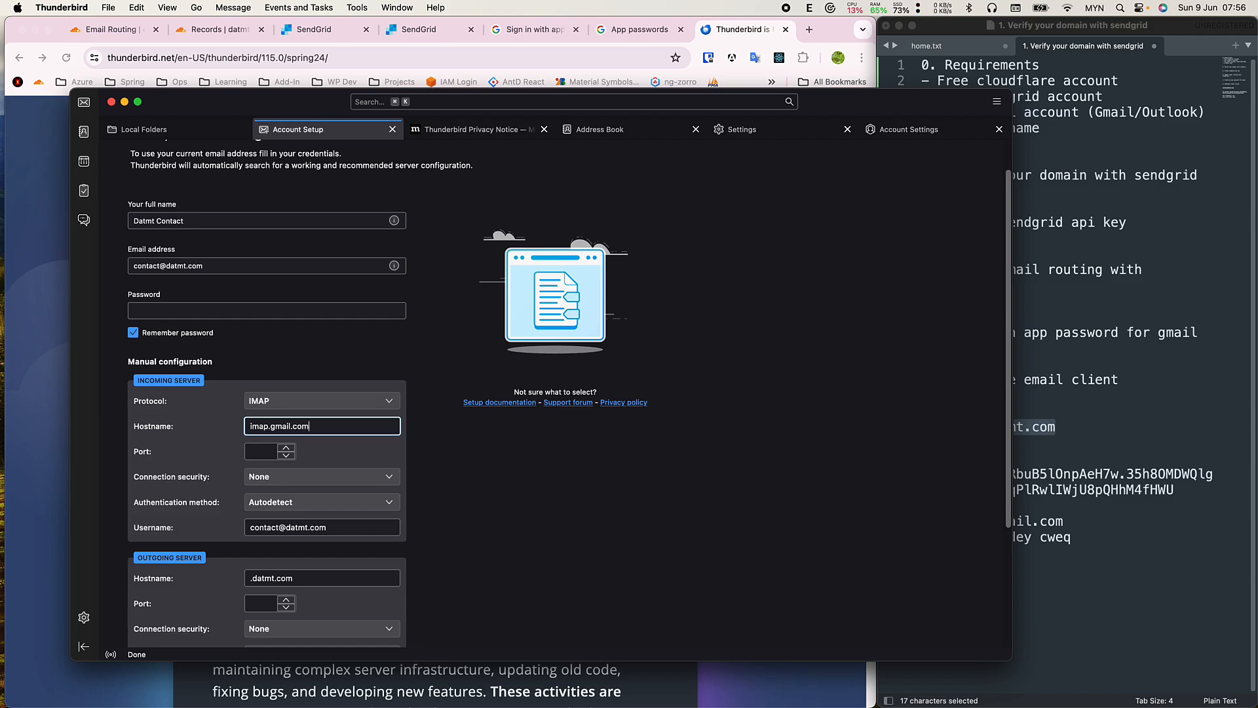
pyautogui.write('gmail.com')
pyautogui.click(266, 455)
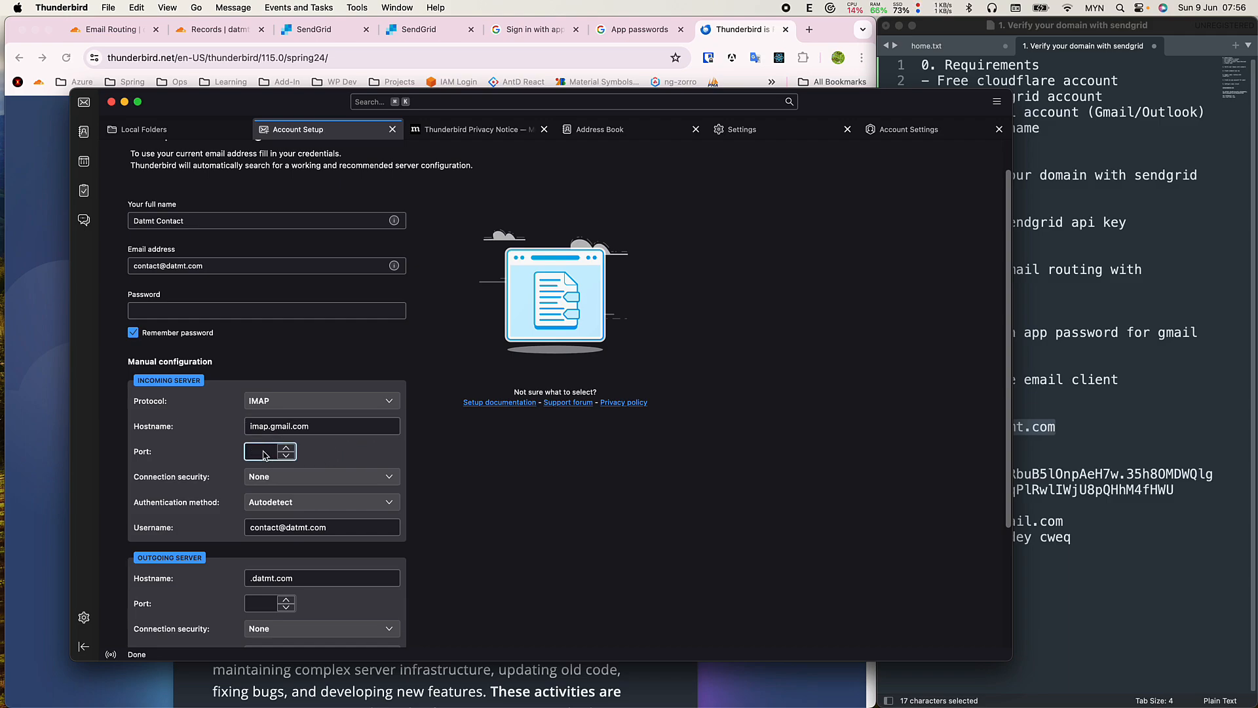
pyautogui.click(301, 478)
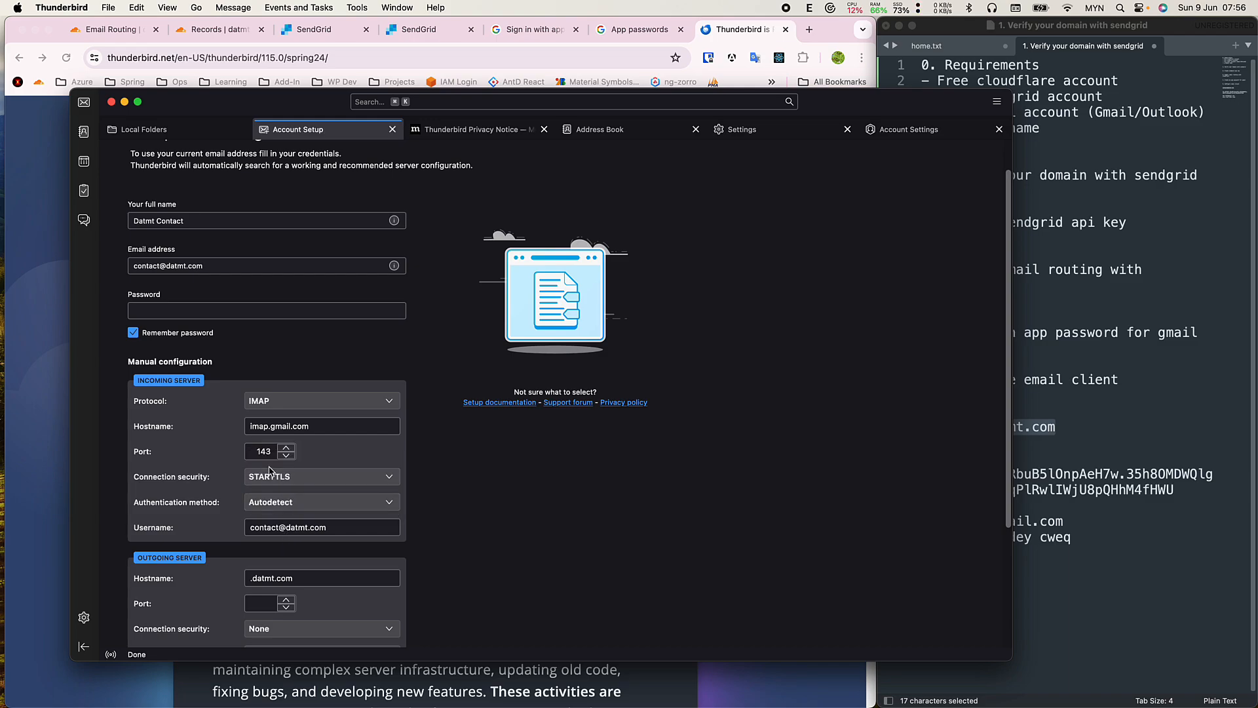
pyautogui.click(276, 475)
pyautogui.click(293, 494)
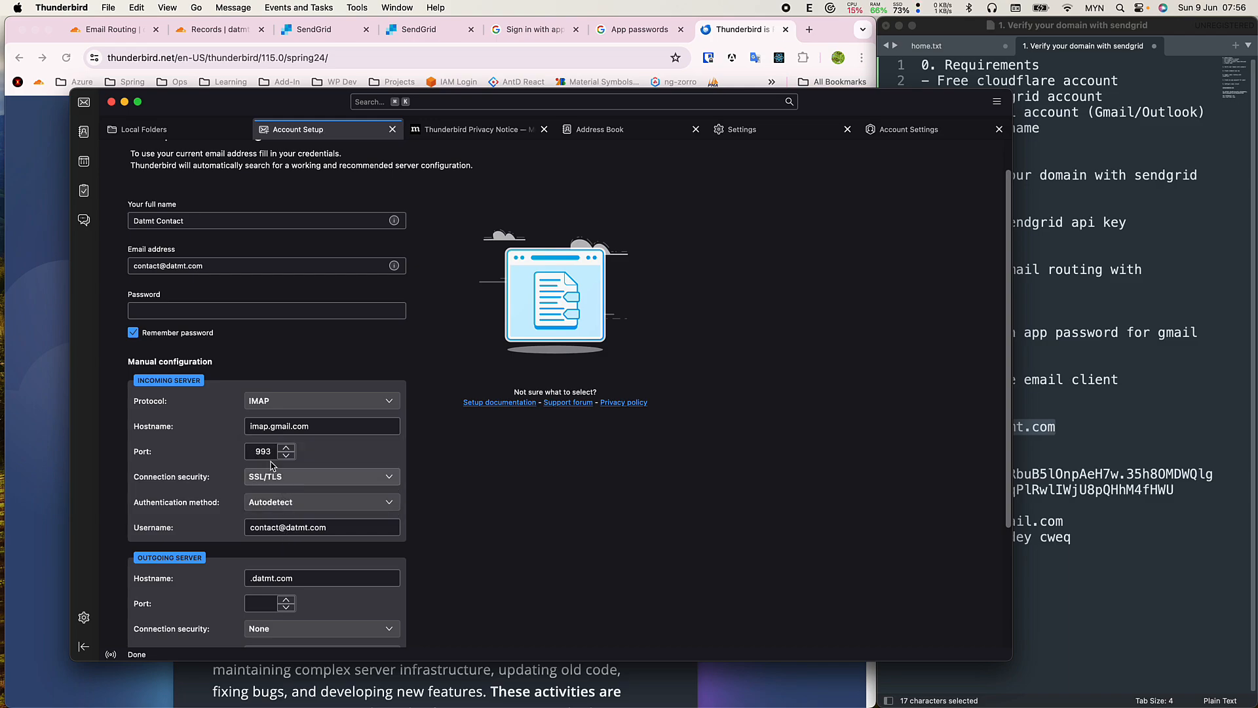
pyautogui.click(282, 508)
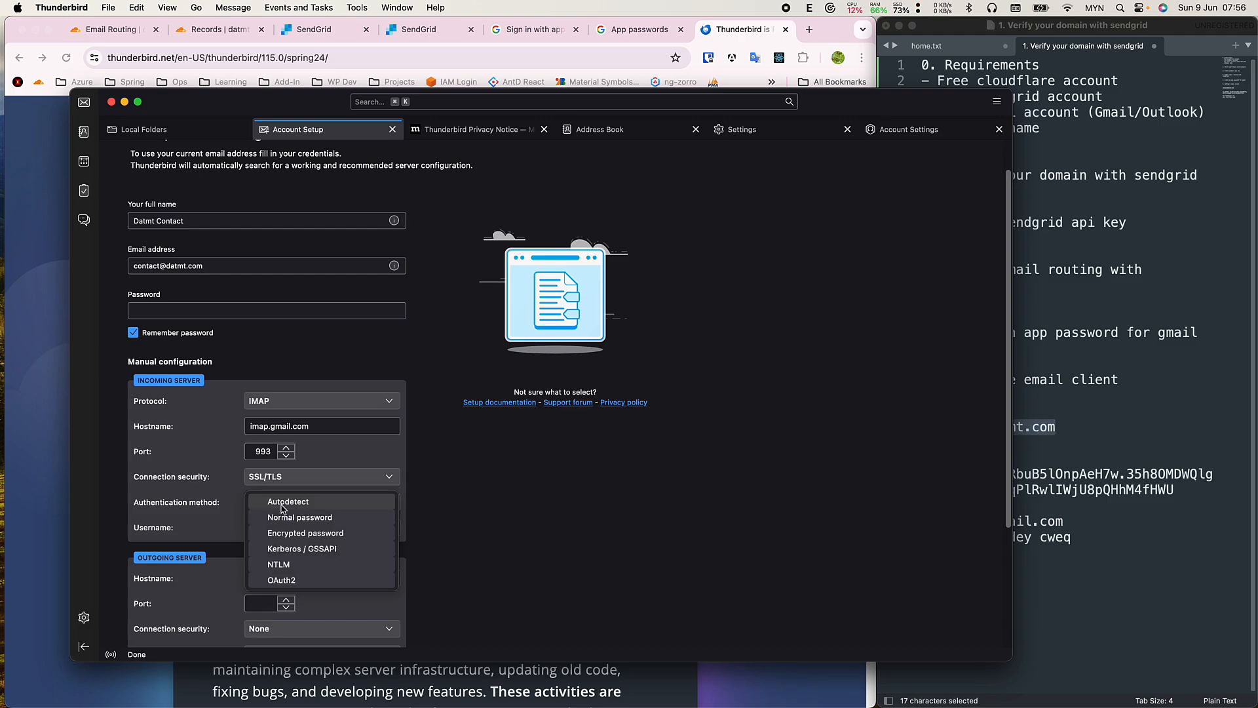
pyautogui.click(291, 518)
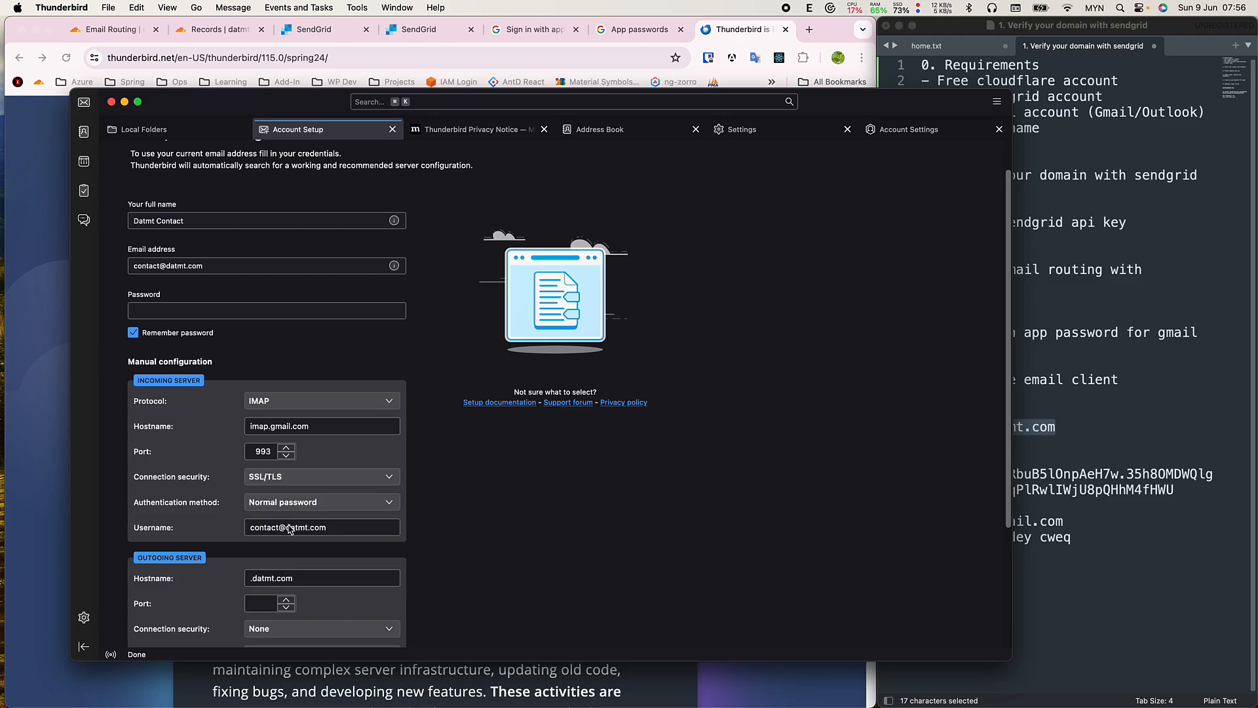
pyautogui.scroll(-2, 270, 559)
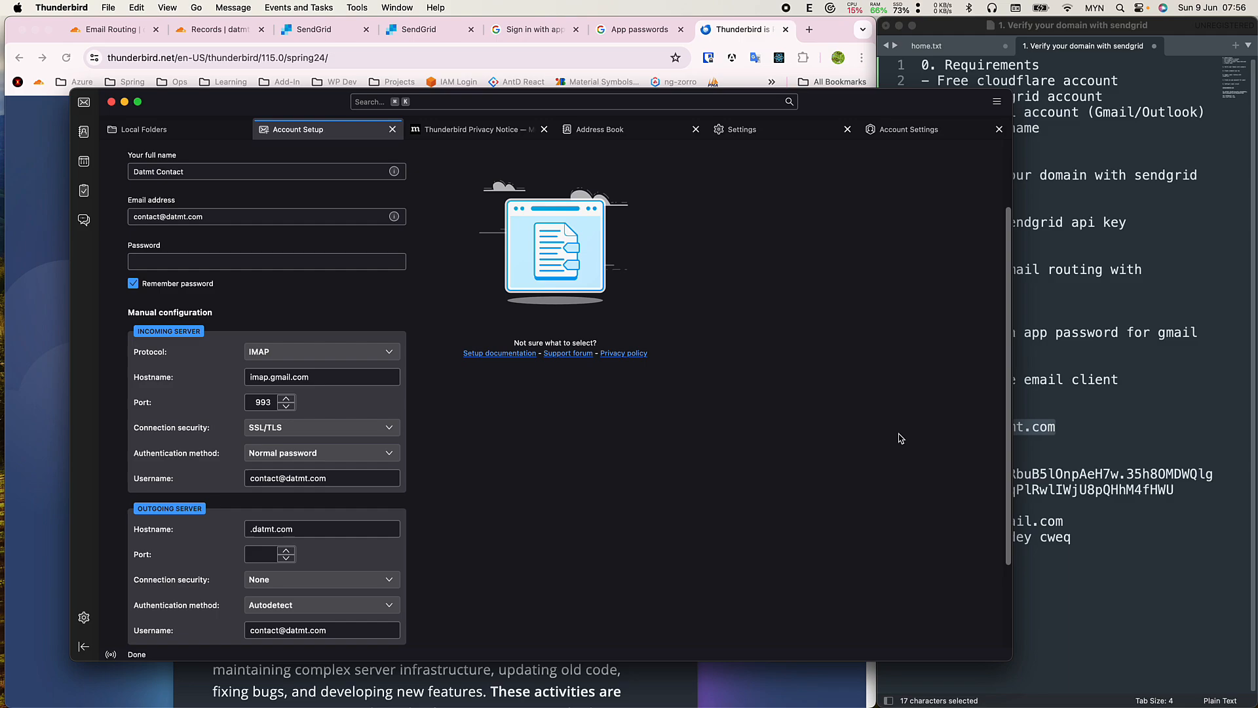
# Set the incoming username to the Gmail address copied from the notes.
pyautogui.click(1140, 419)
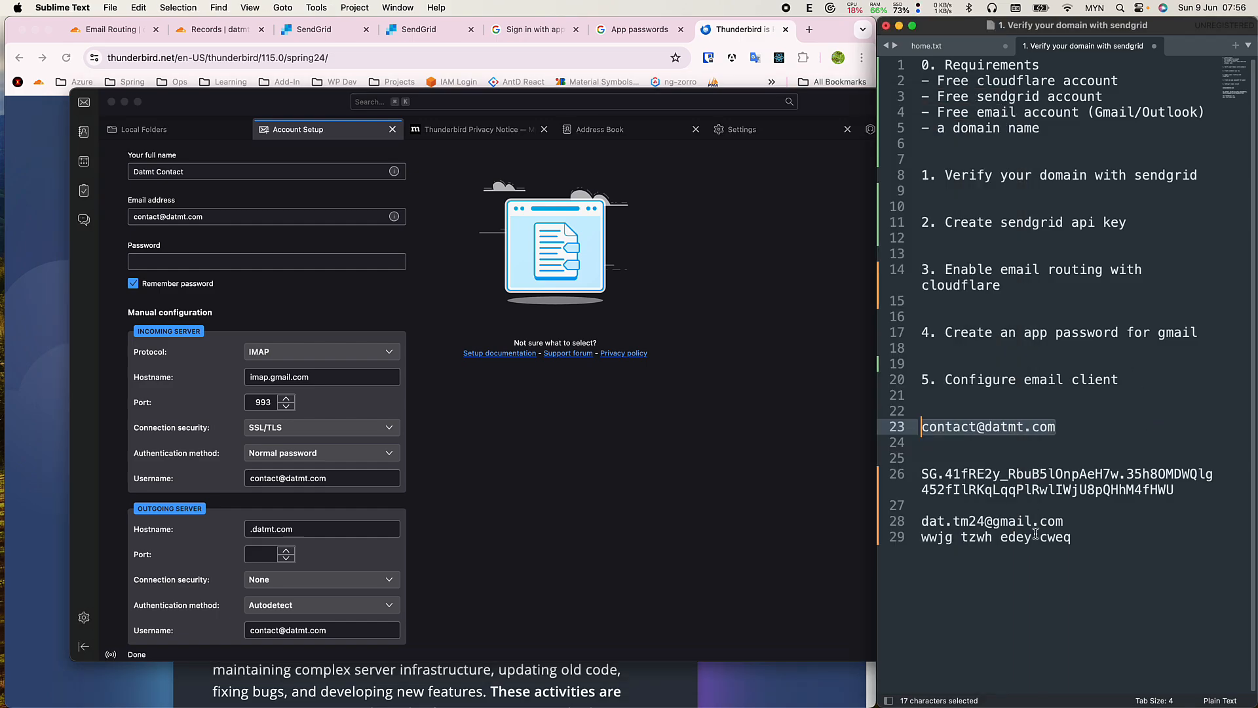
pyautogui.moveTo(1064, 521); pyautogui.dragTo(921, 522)
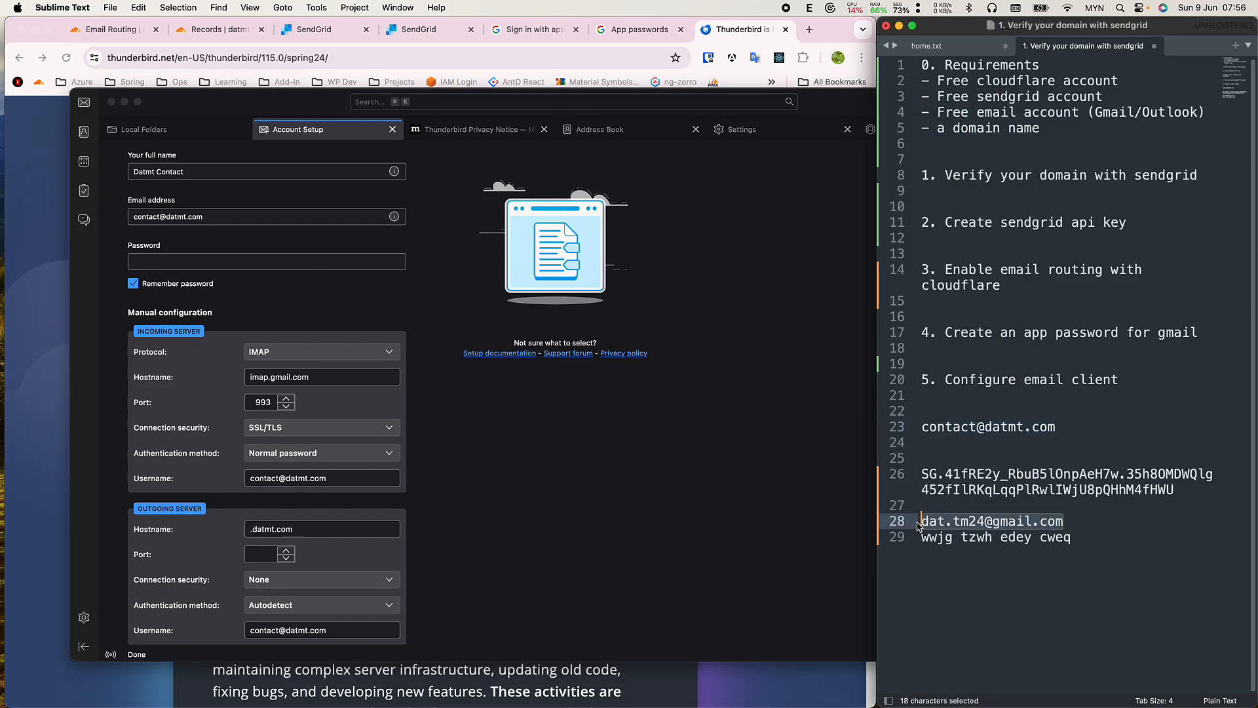
pyautogui.press('cmd+c')
pyautogui.click(363, 481)
pyautogui.press('super+a')
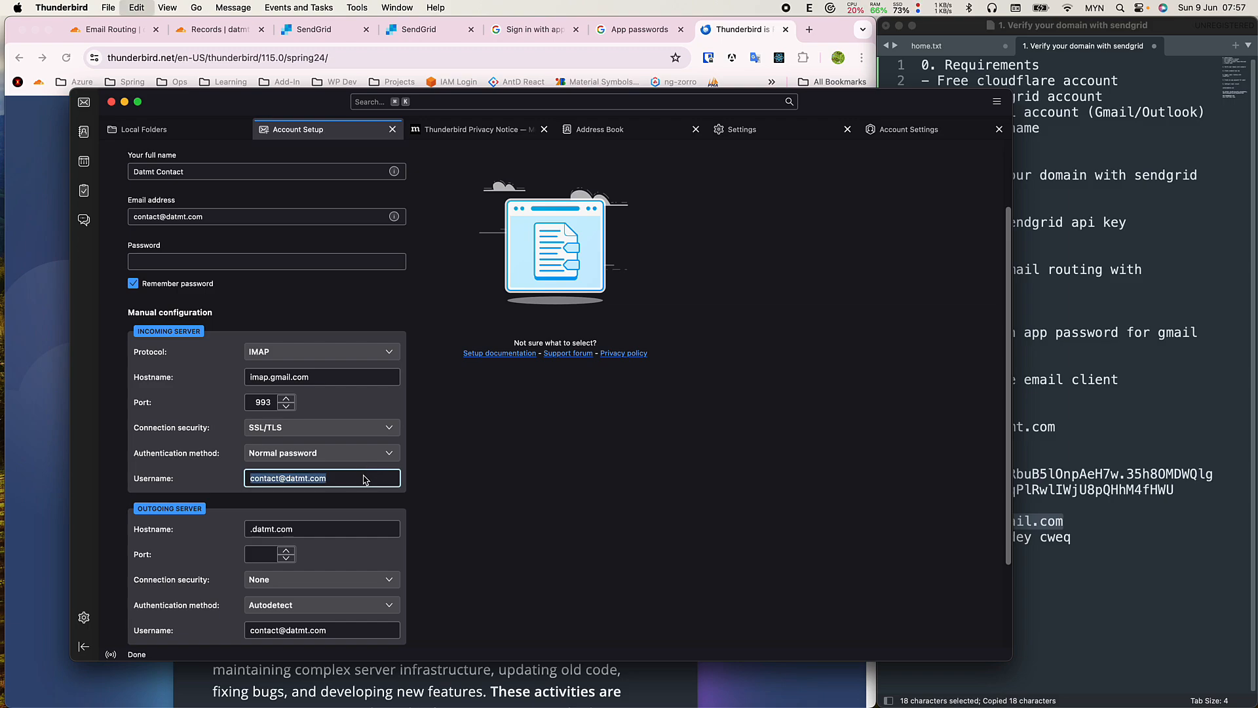
pyautogui.press('super+v')
# Set the outgoing server to smtp.sendgrid.net, port 587, STARTTLS, Normal password.
pyautogui.scroll(-1, 385, 529)
pyautogui.tripleClick(365, 512)
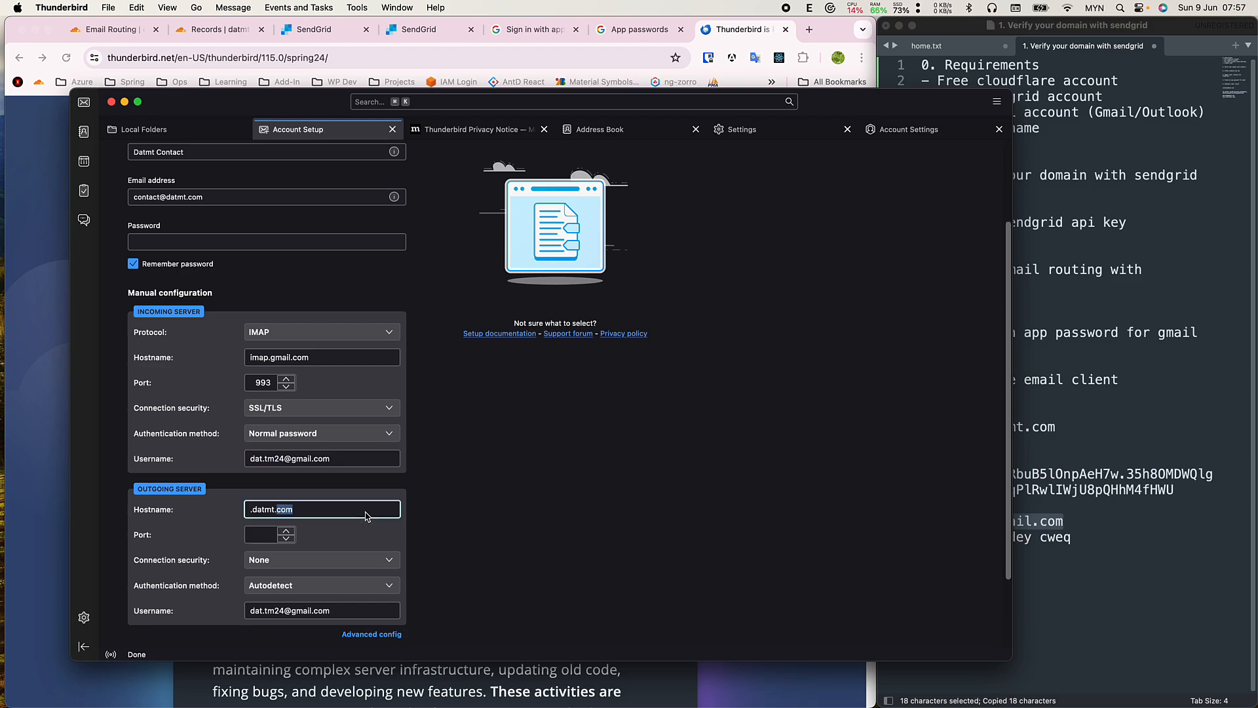
pyautogui.write('smtp.sendgrid.net')
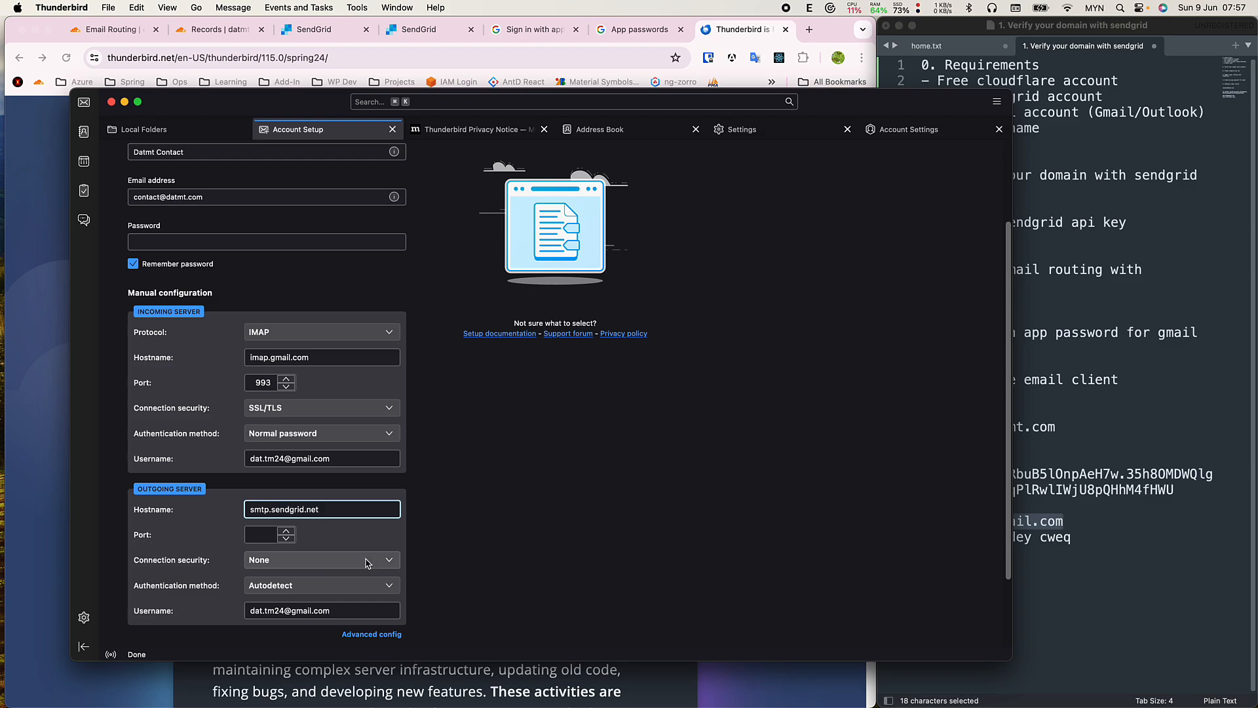
pyautogui.click(338, 560)
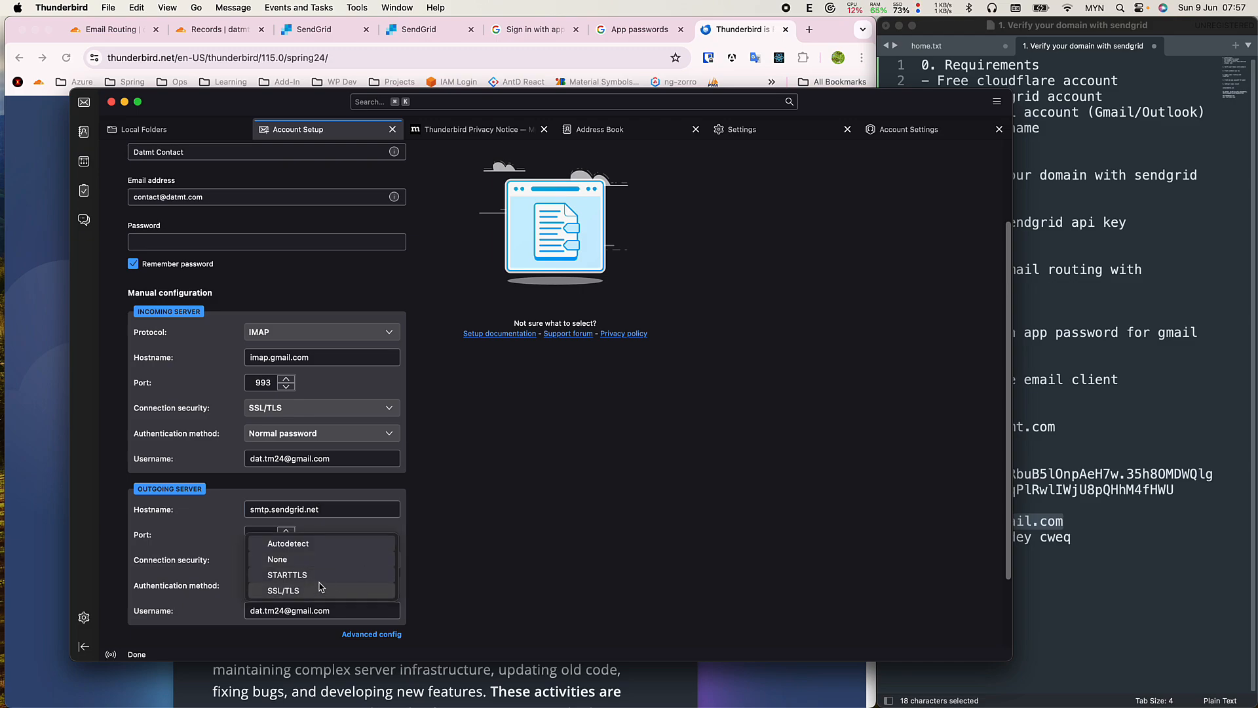
pyautogui.click(325, 580)
pyautogui.click(320, 562)
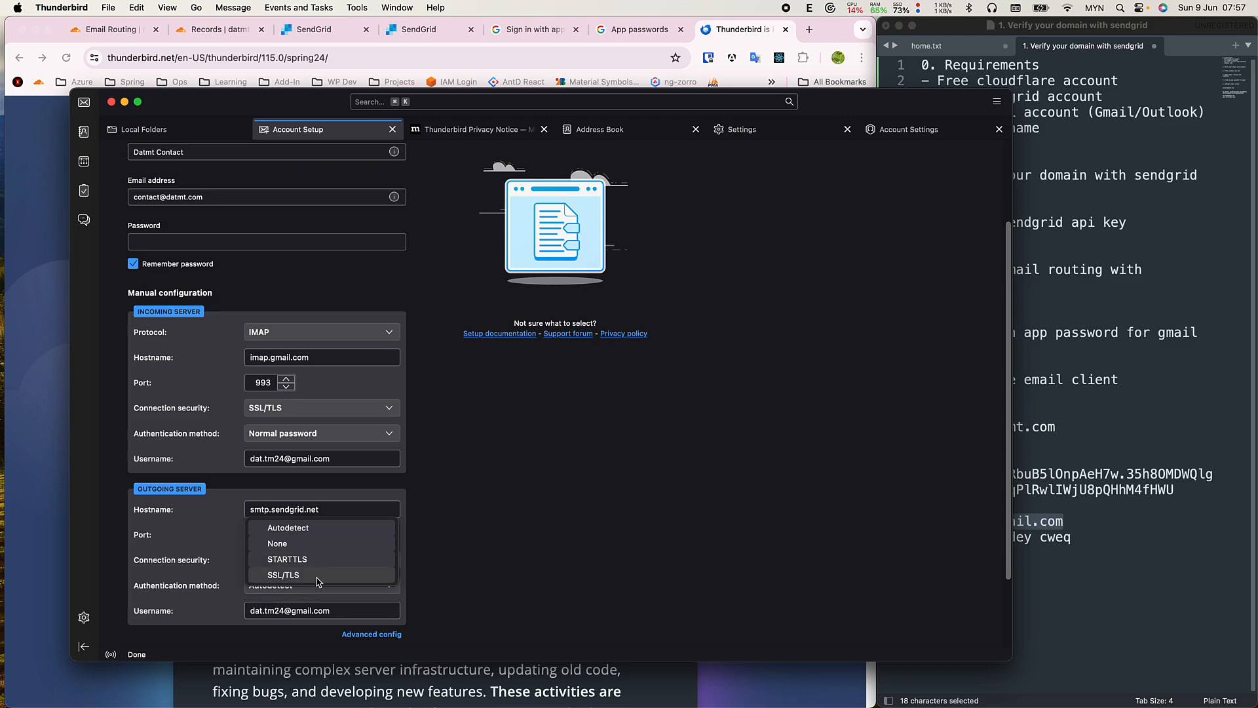
pyautogui.click(269, 556)
pyautogui.click(265, 541)
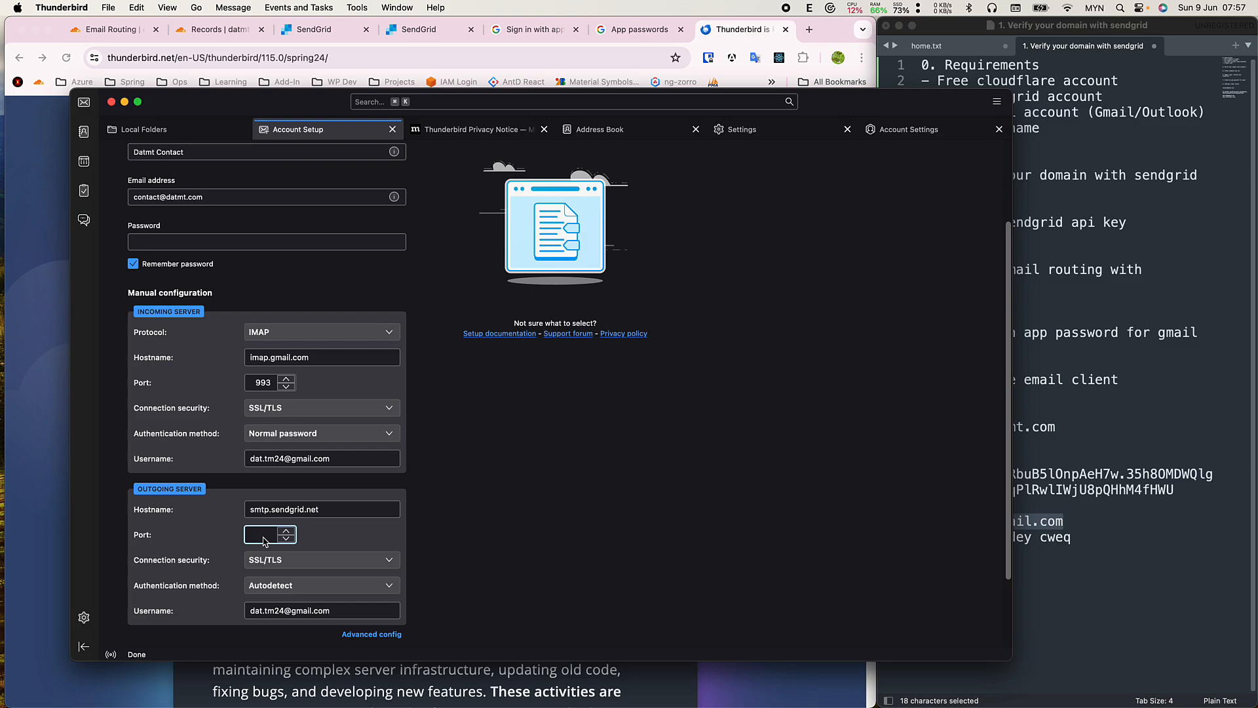
pyautogui.write('587')
pyautogui.click(311, 586)
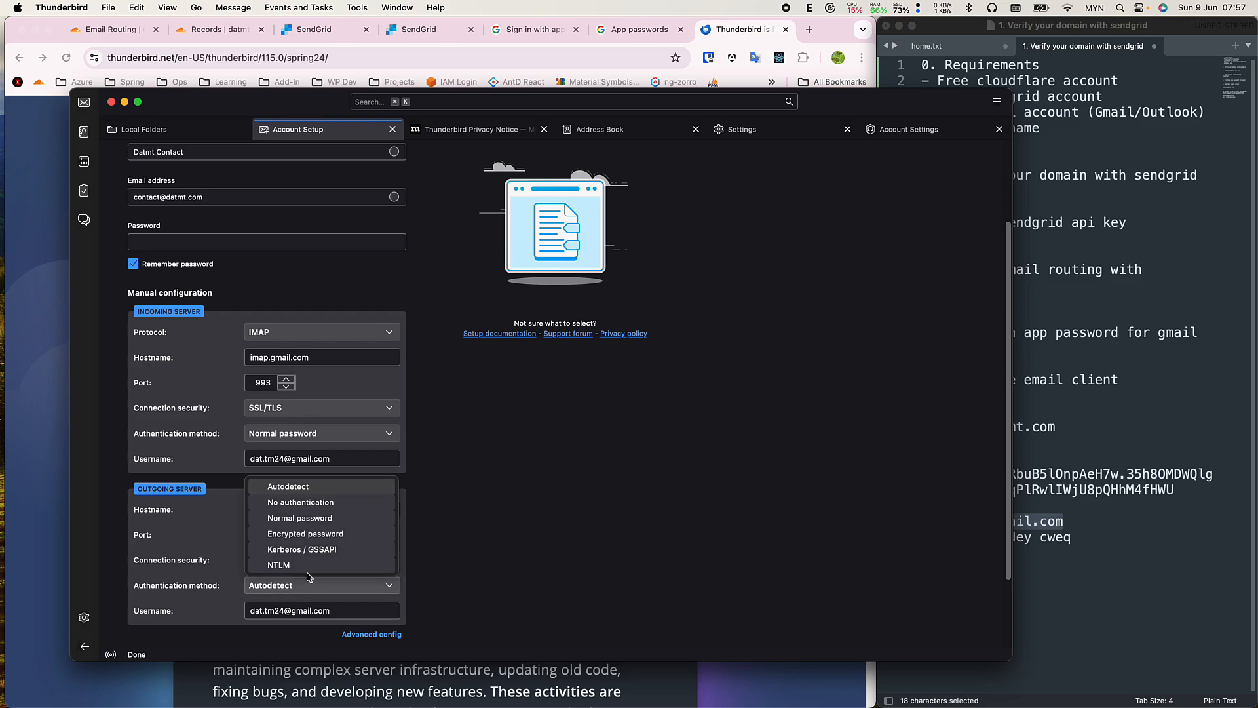
pyautogui.click(301, 521)
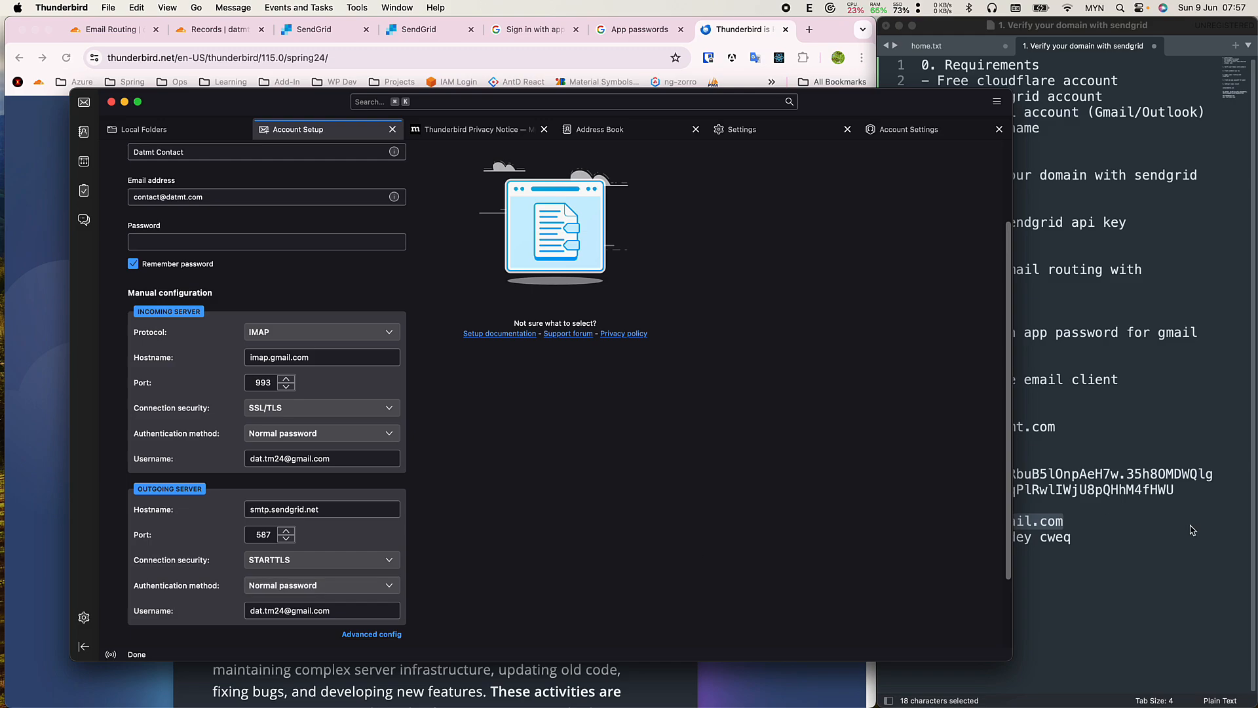
# Set the outgoing server username to apikey.
pyautogui.click(1041, 521)
pyautogui.click(357, 615)
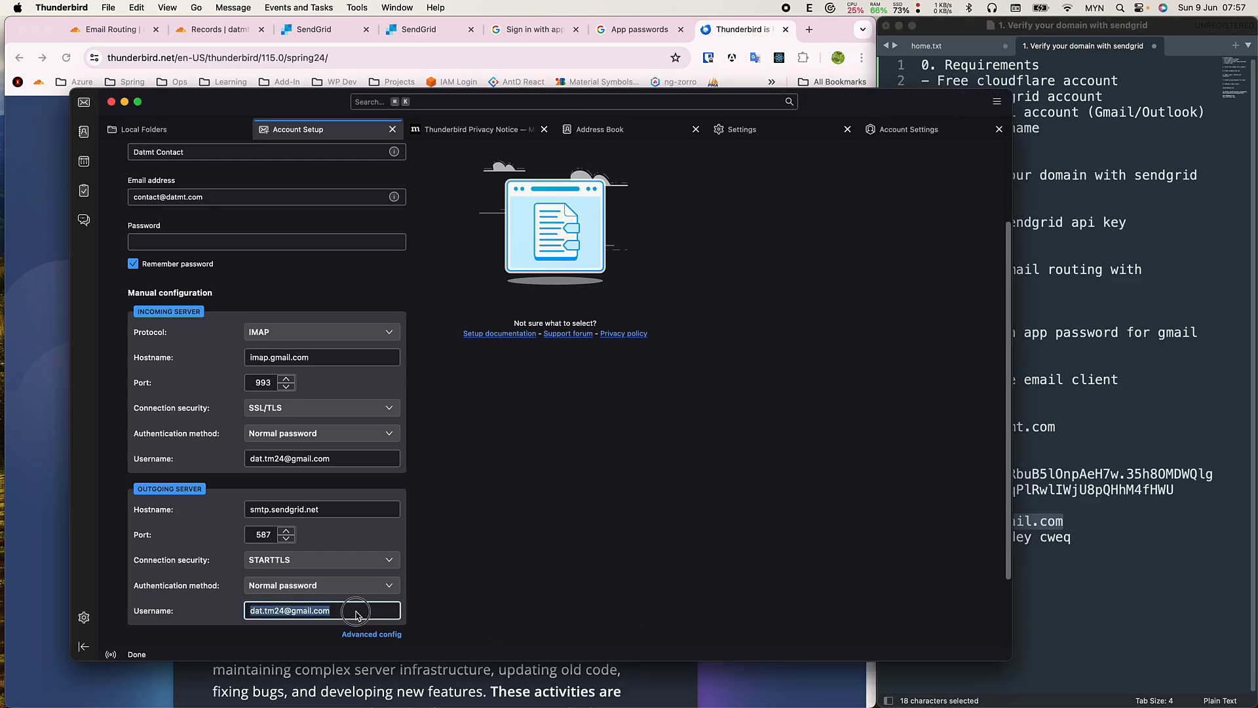
pyautogui.write('apikey')
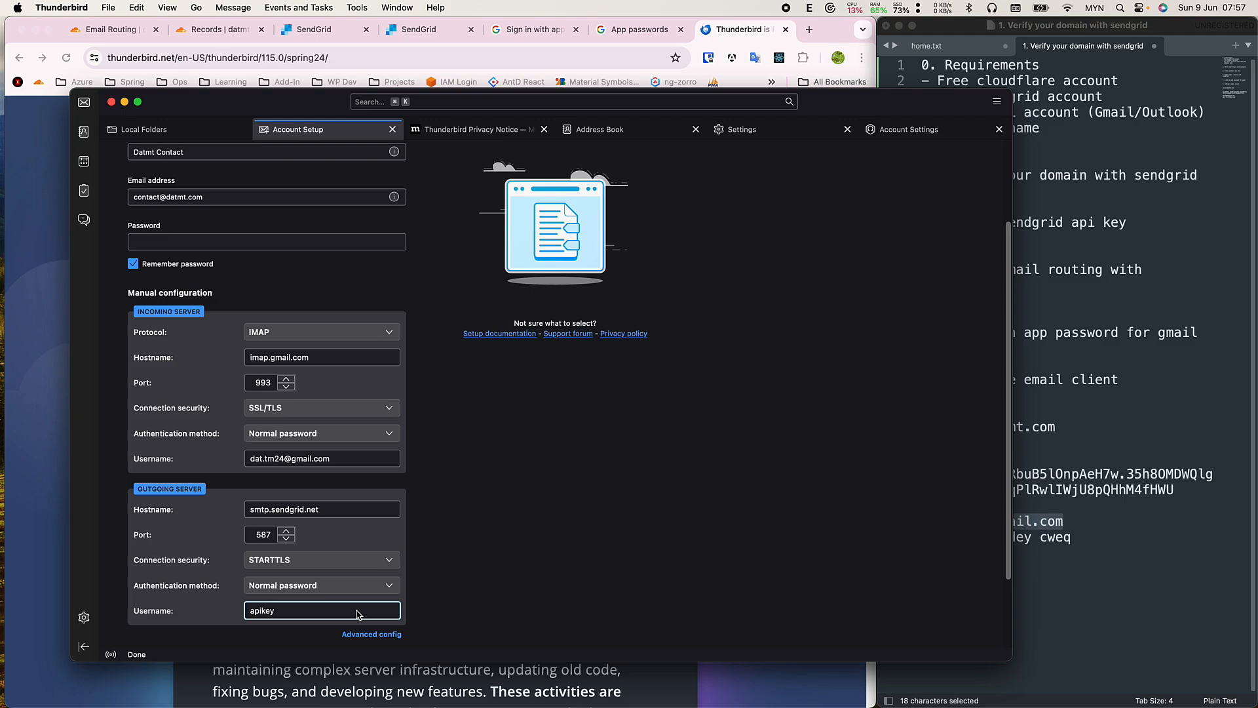
pyautogui.scroll(-3, 534, 590)
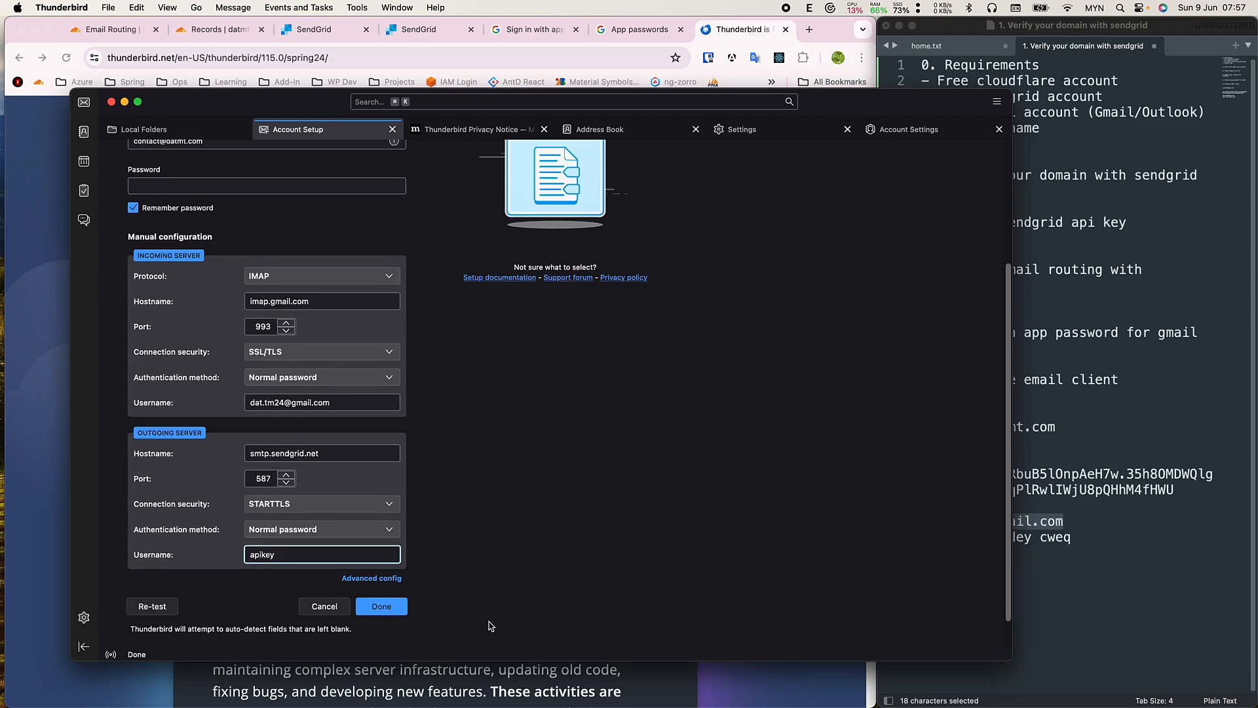
# Finish the manual account setup and copy the Gmail app password from the notes.
pyautogui.click(393, 574)
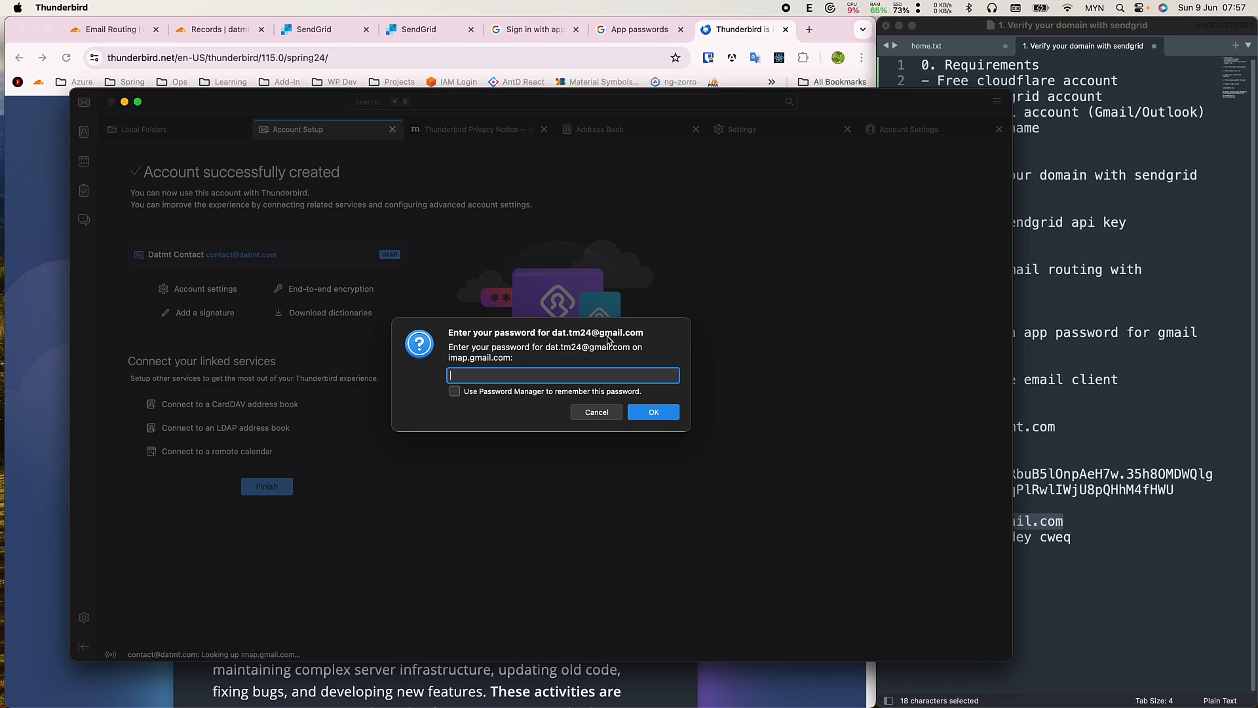
pyautogui.click(1132, 524)
pyautogui.click(1074, 536)
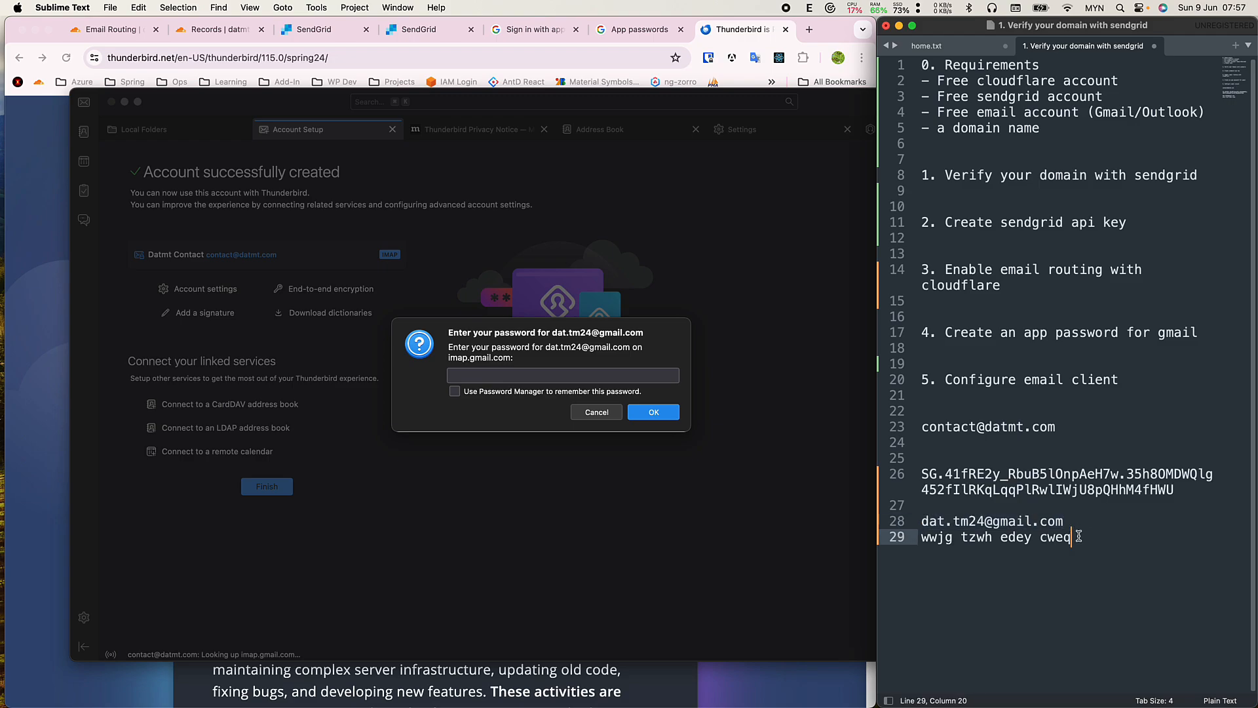
pyautogui.keyDown('shift'); pyautogui.click(918, 536); pyautogui.keyUp('shift')
pyautogui.press('super+c')
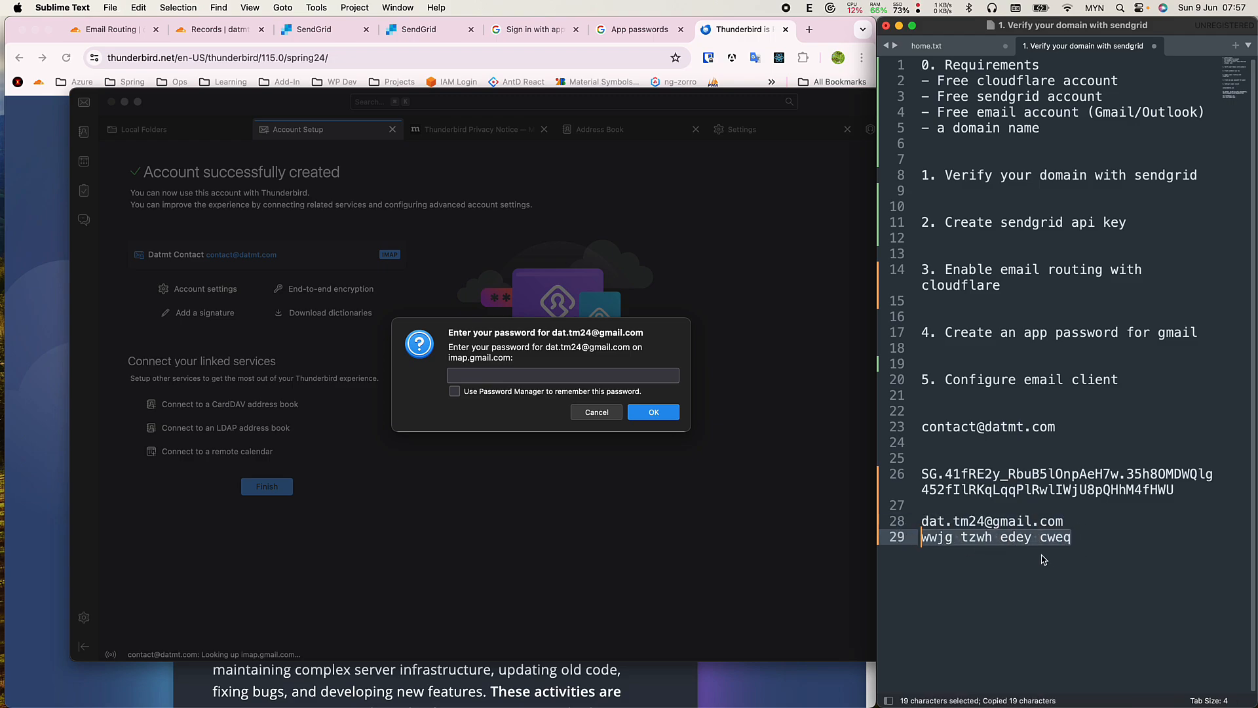
# Enter the Gmail app password, save it in Password Manager, and show the mail folders.
pyautogui.click(572, 375)
pyautogui.press('super+v')
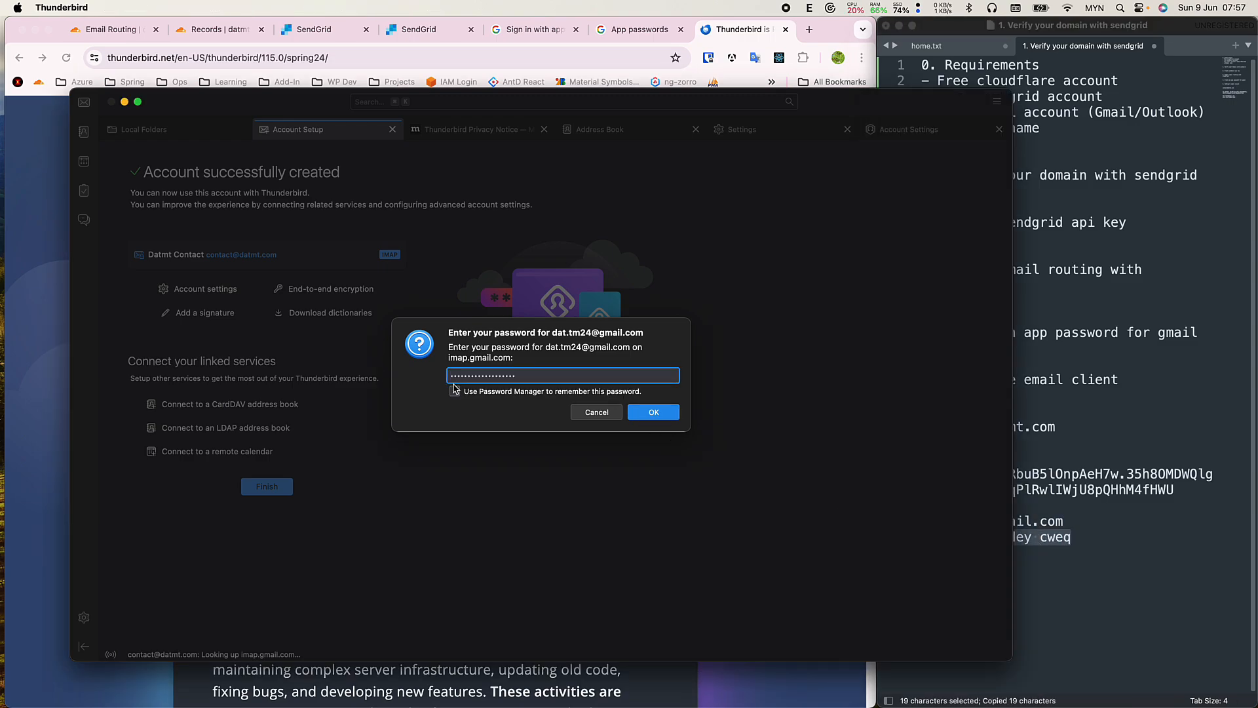
pyautogui.click(455, 391)
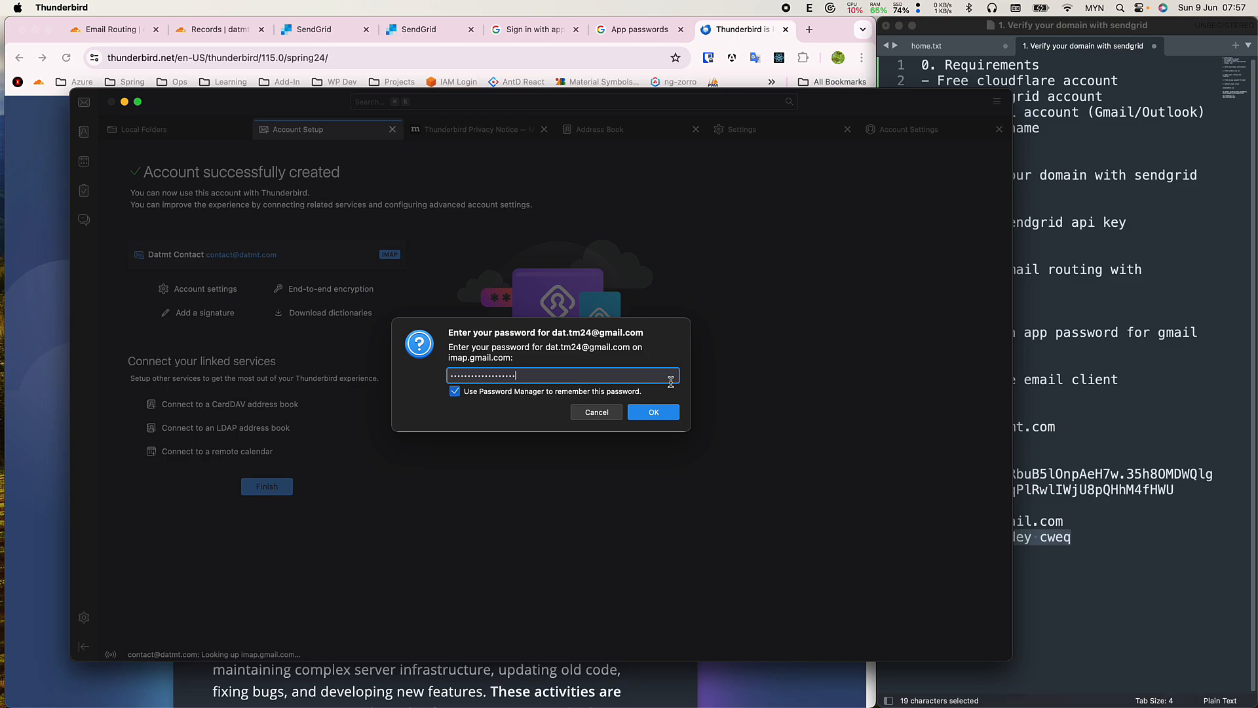
pyautogui.click(653, 412)
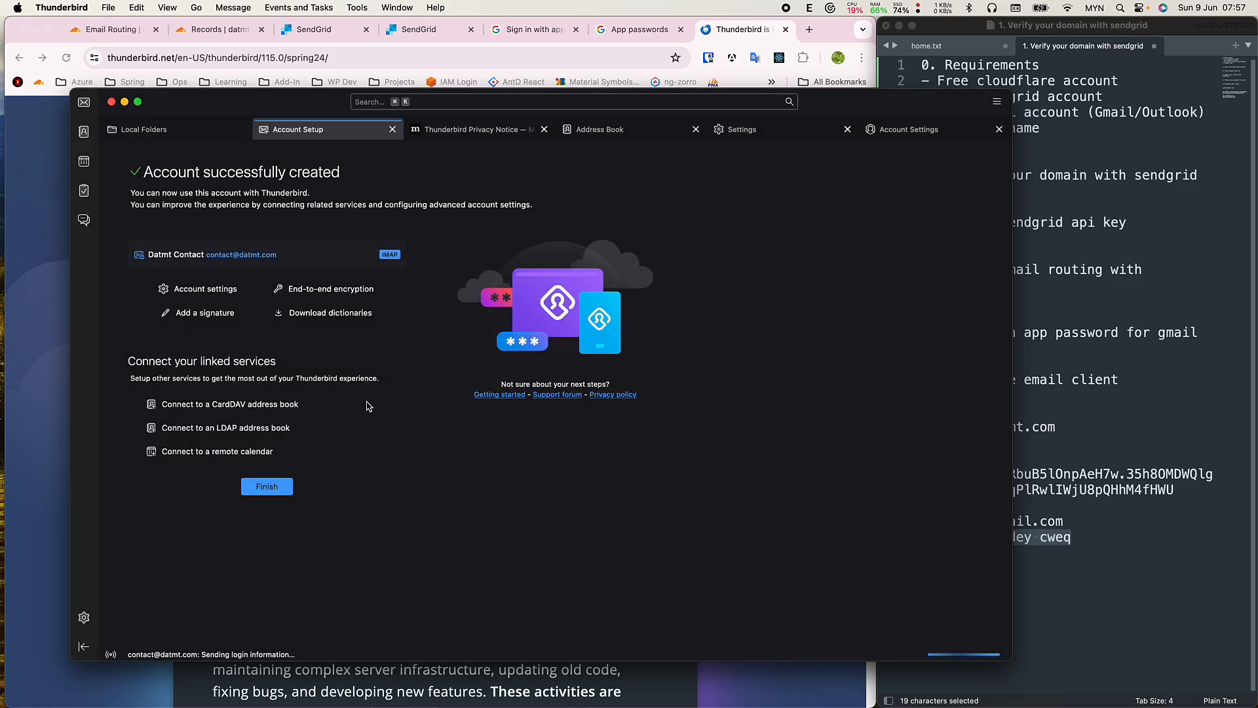
pyautogui.click(83, 102)
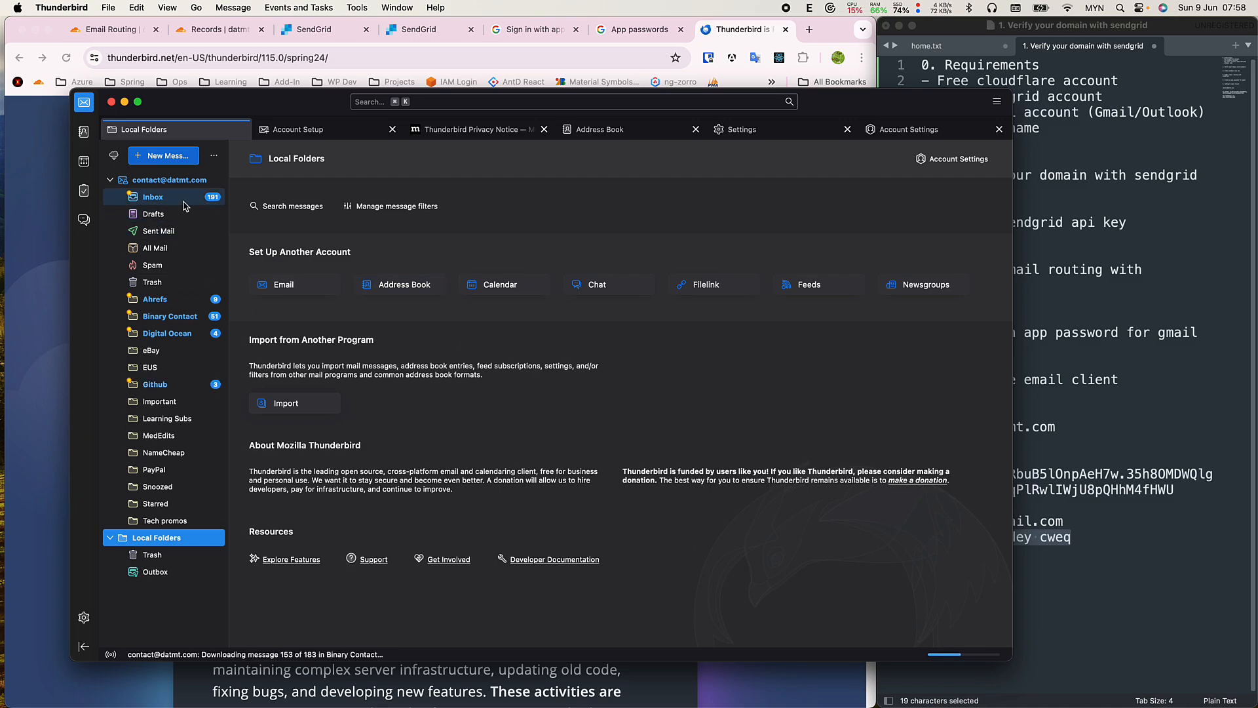
# Write a message to the Gmail address, subject 'Hello from contact', body 'Hello, This is a contact email'.
pyautogui.click(172, 156)
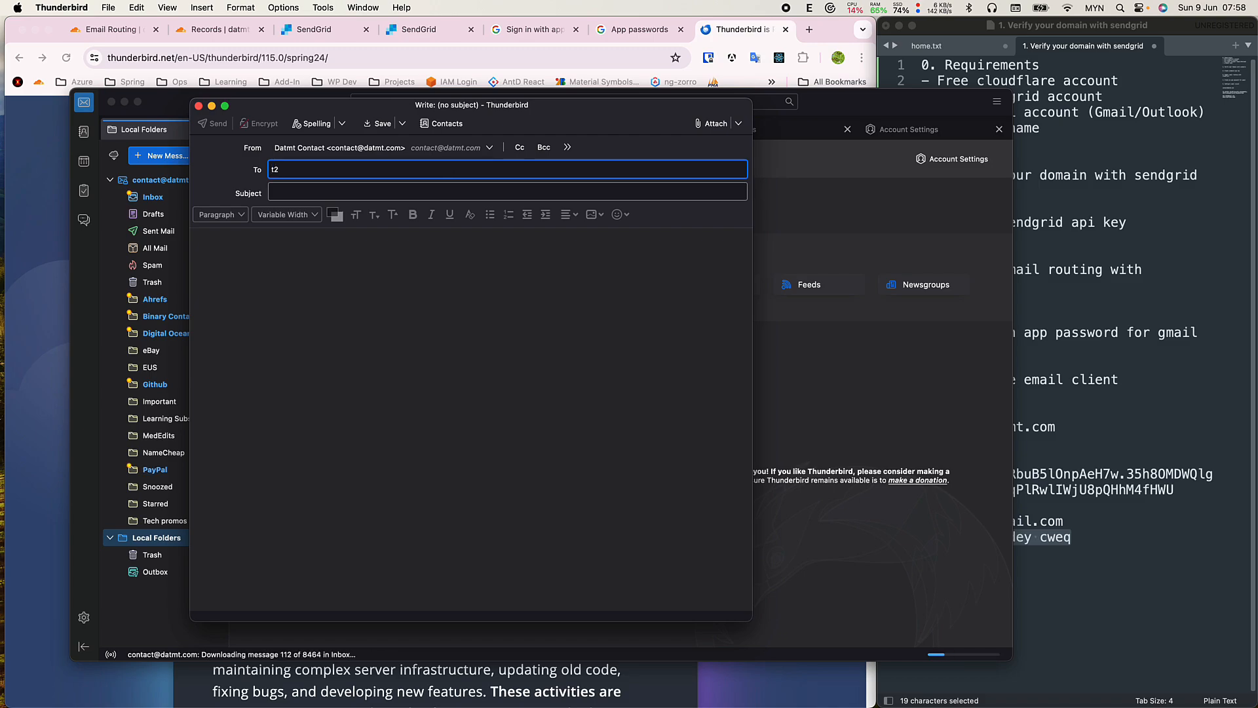
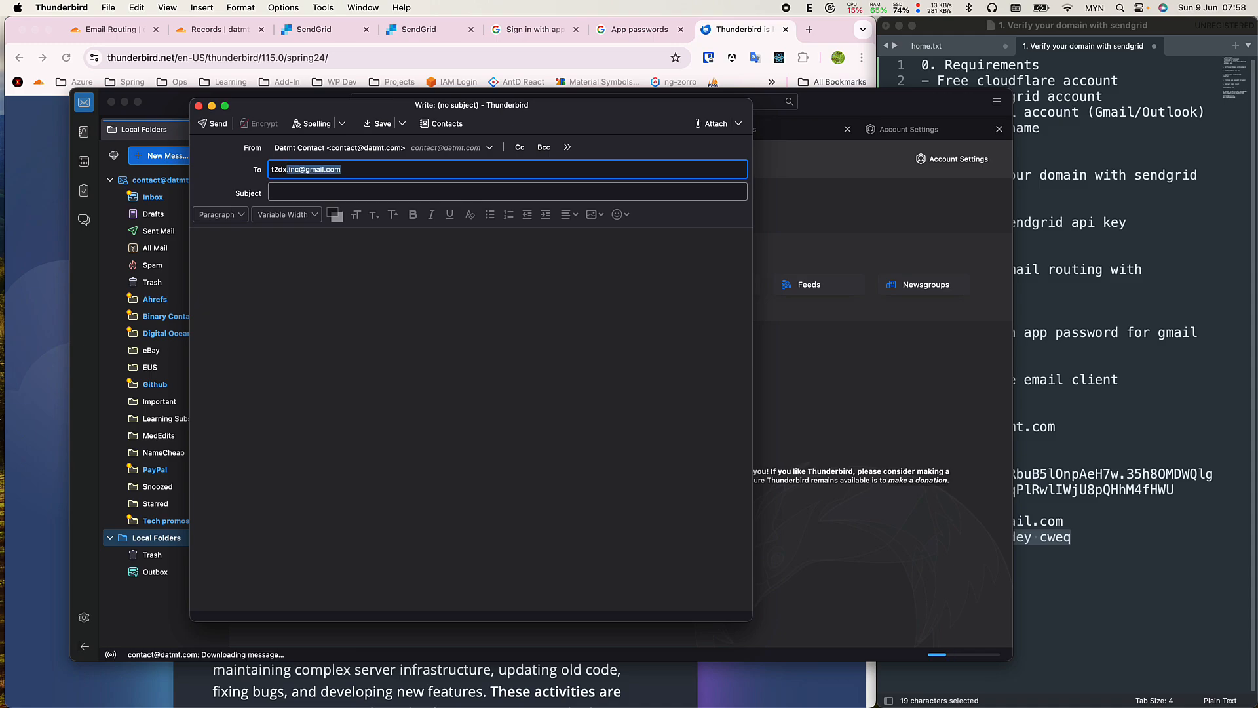
pyautogui.press('Tab')
pyautogui.write('Hello f')
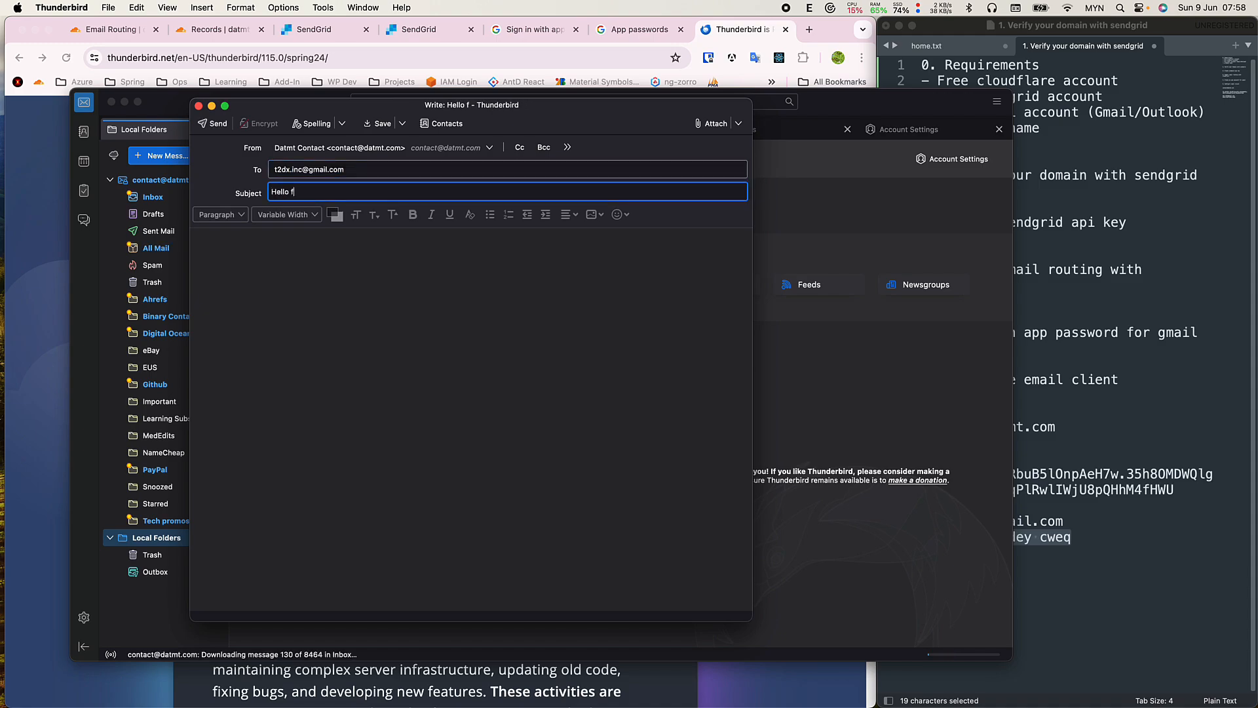
pyautogui.write('rom contact')
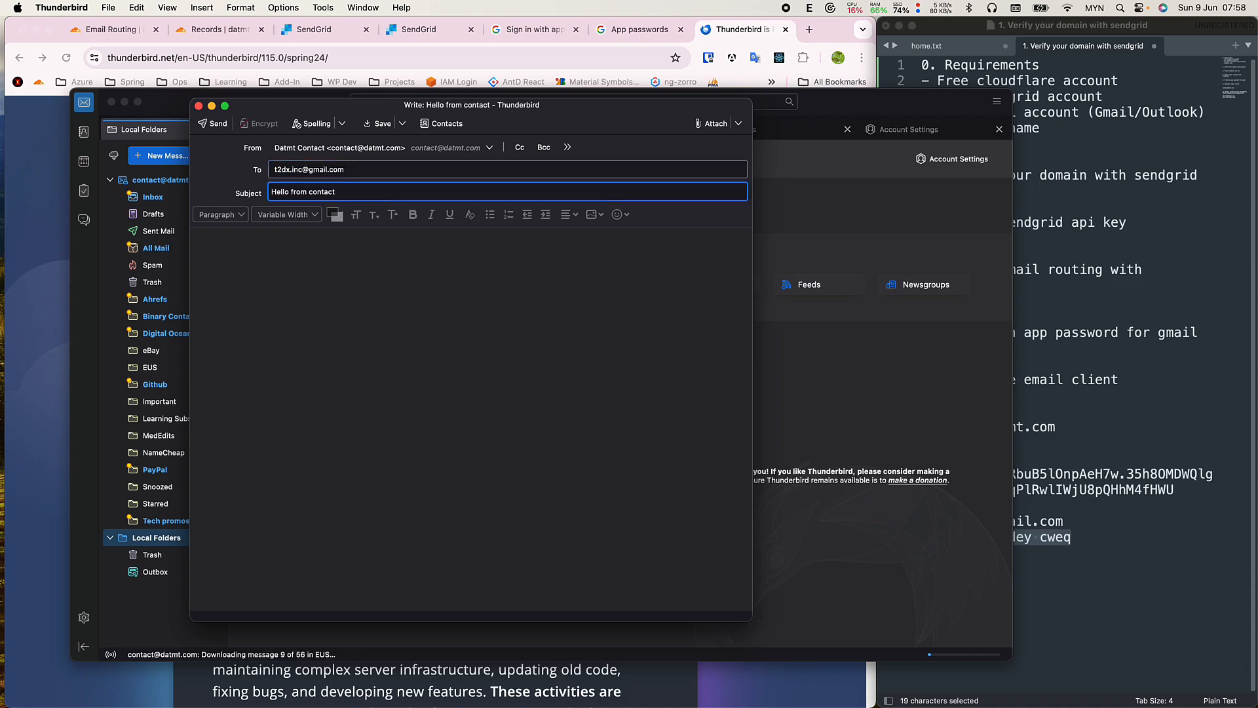
pyautogui.press('Tab')
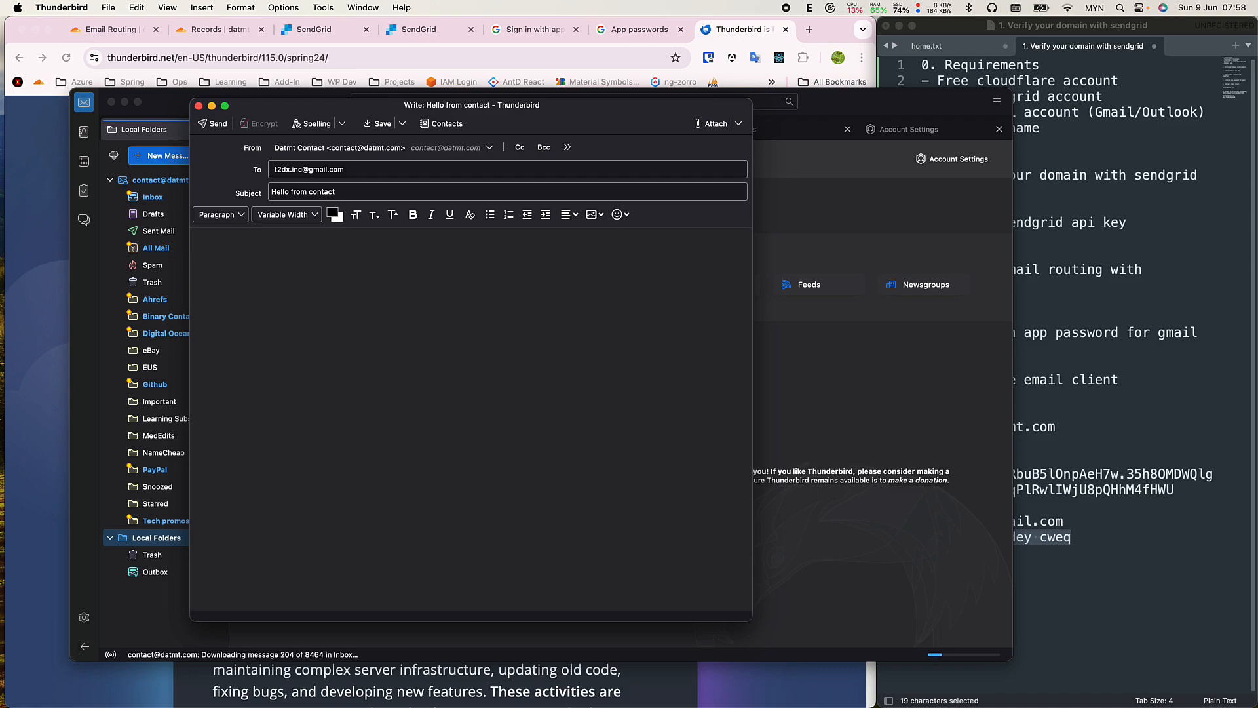
pyautogui.write('llo')
pyautogui.press('Return')
pyautogui.press('Return')
pyautogui.write('Tis iis a conta')
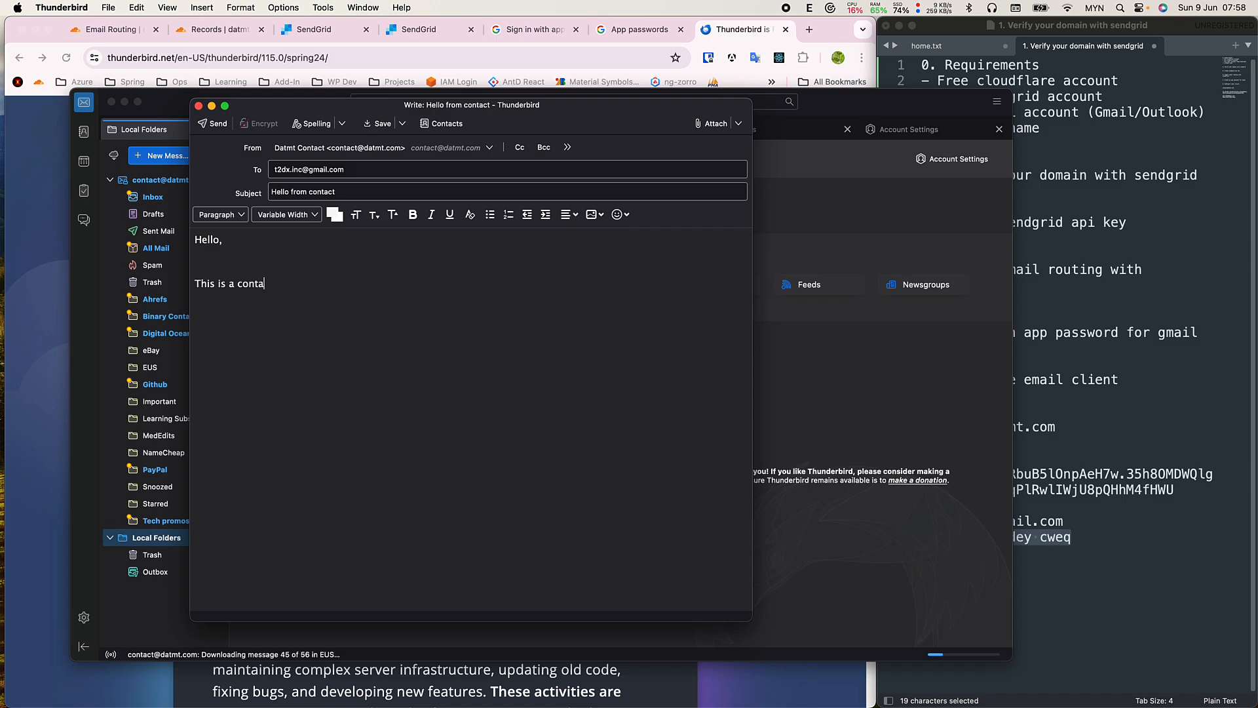
pyautogui.write('ct email.')
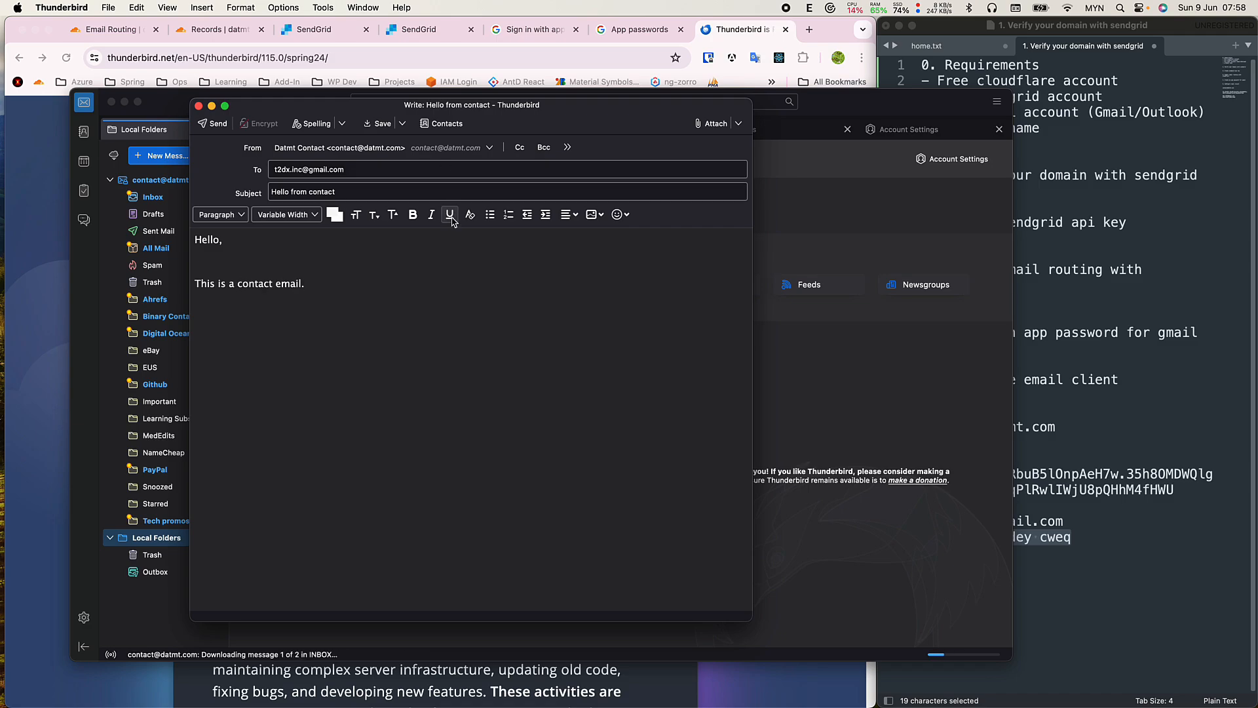
# Send the message and choose to enter a new outgoing server password.
pyautogui.click(220, 125)
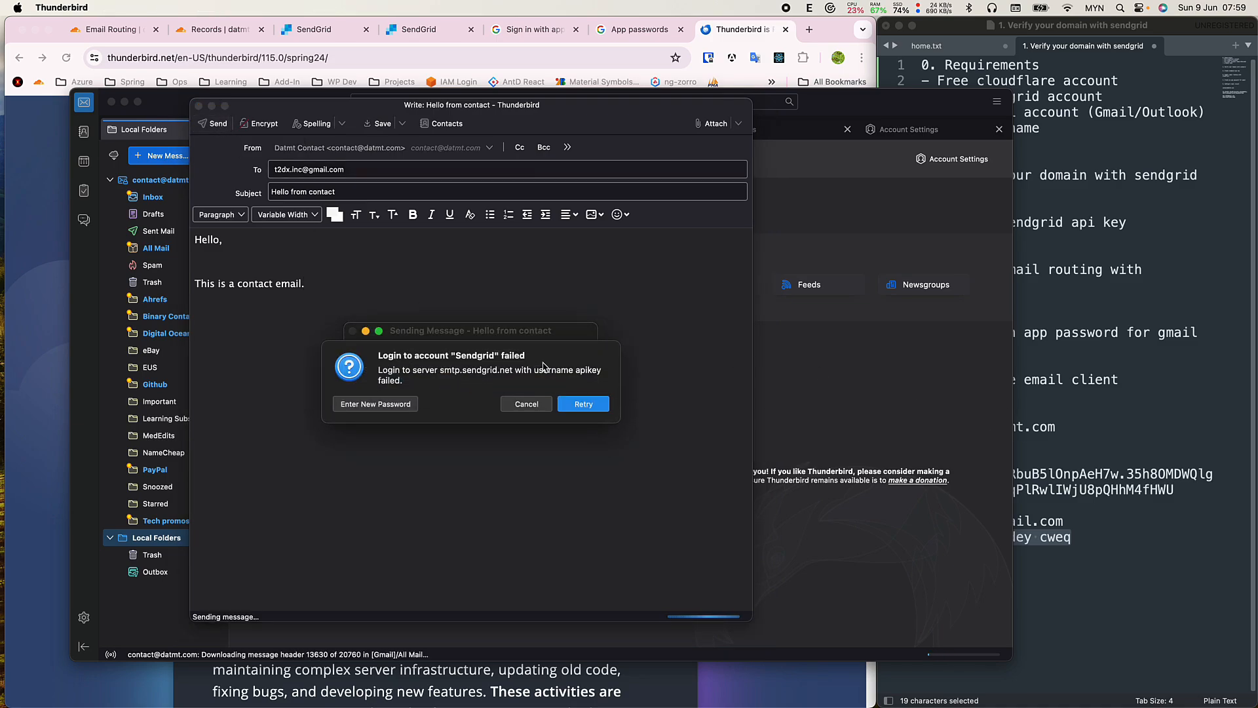
pyautogui.click(396, 404)
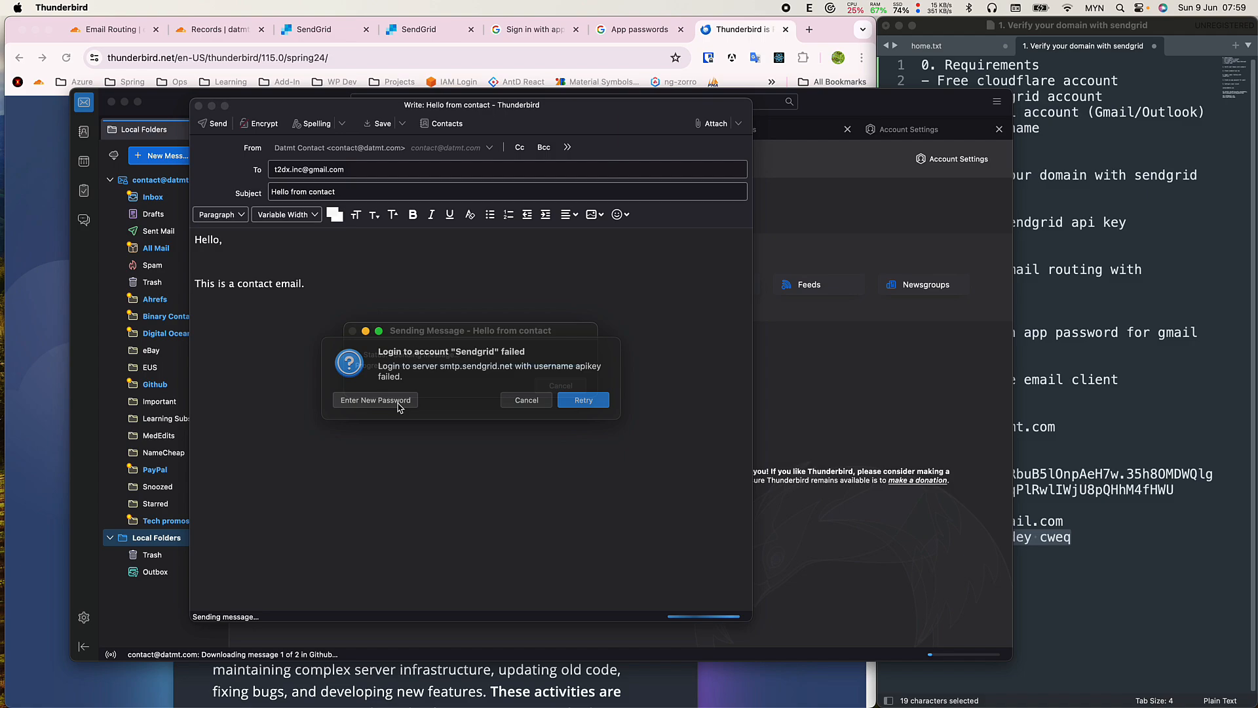
pyautogui.click(387, 406)
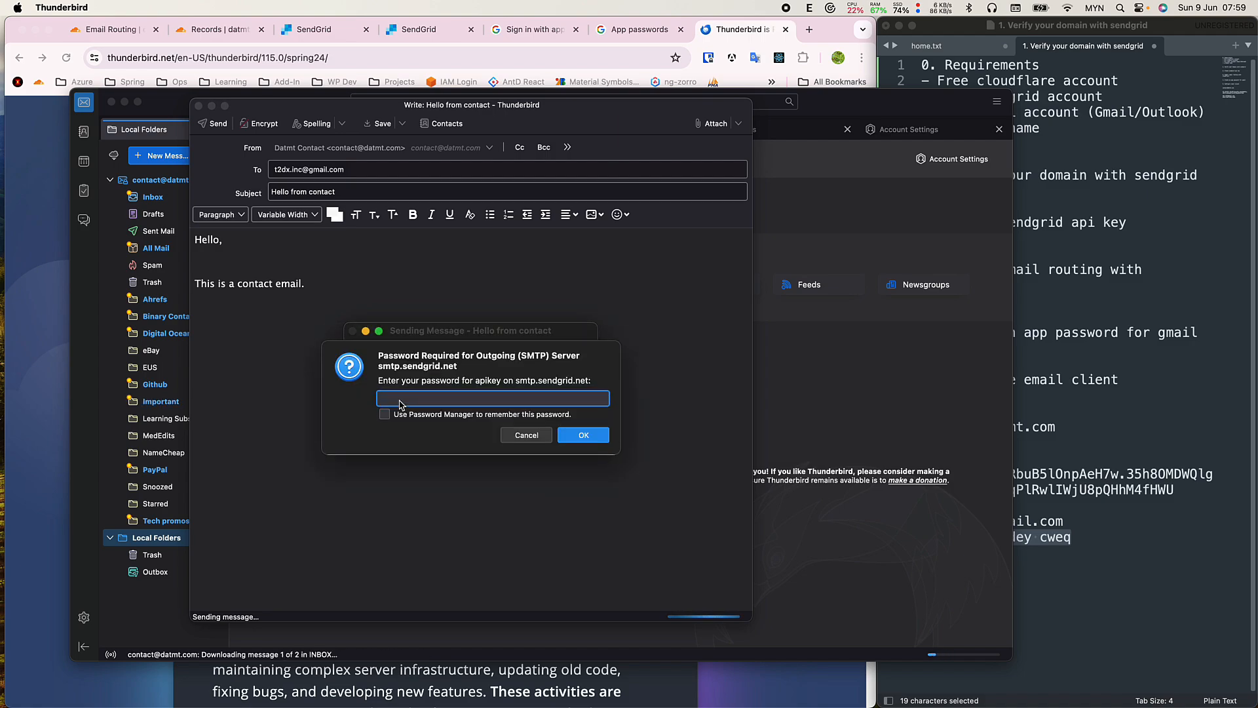
# Enter the SendGrid API key as the SMTP password, remember it, and confirm sending.
pyautogui.click(1120, 430)
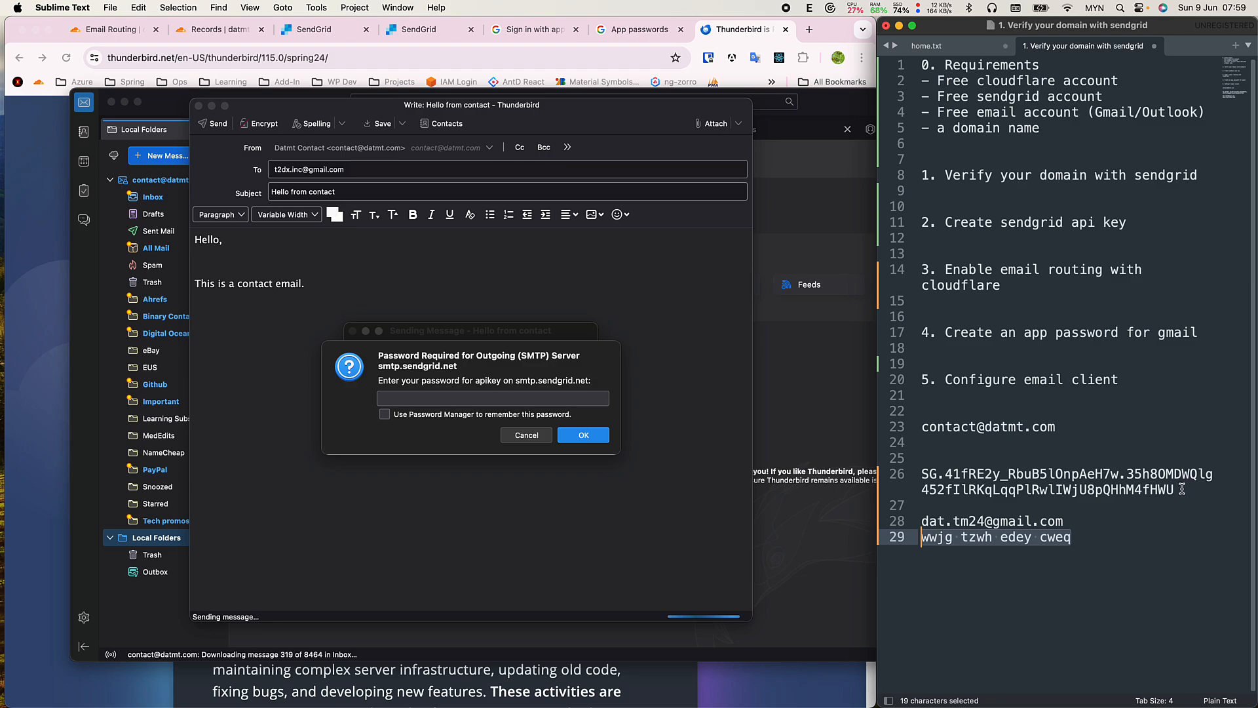
pyautogui.moveTo(1179, 490); pyautogui.dragTo(908, 473)
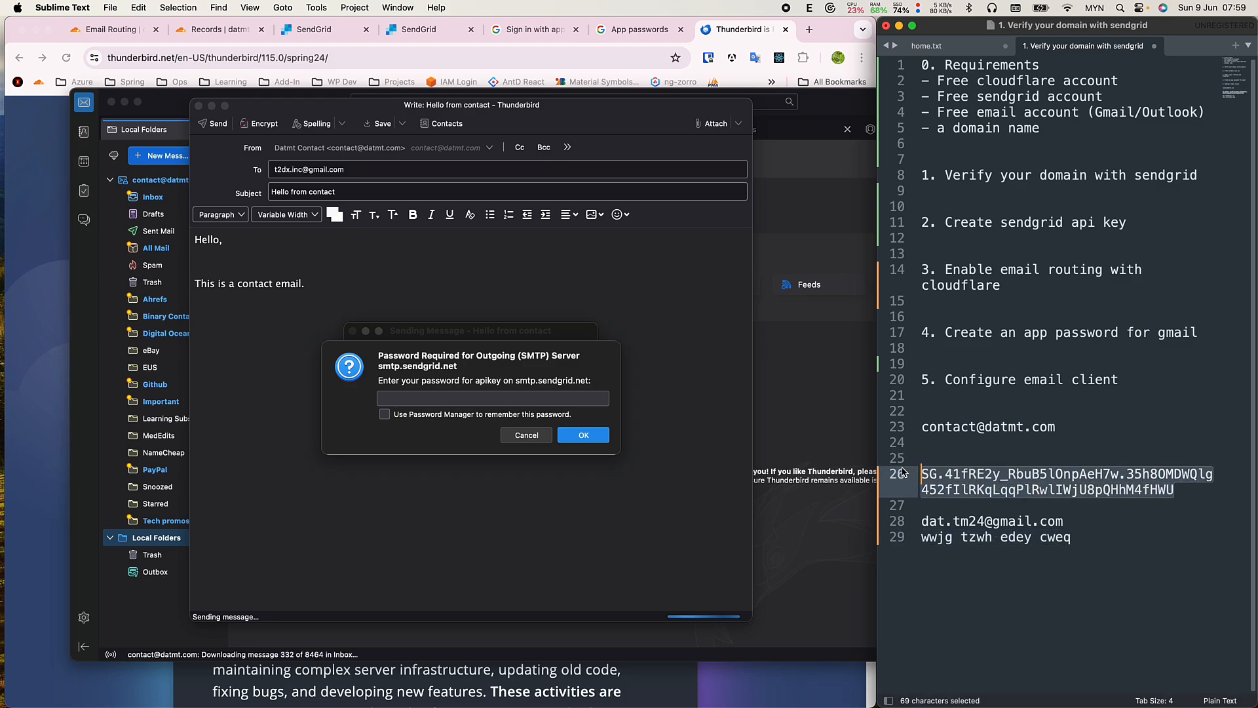
pyautogui.press('super+c')
pyautogui.click(496, 402)
pyautogui.press('super+v')
pyautogui.click(396, 415)
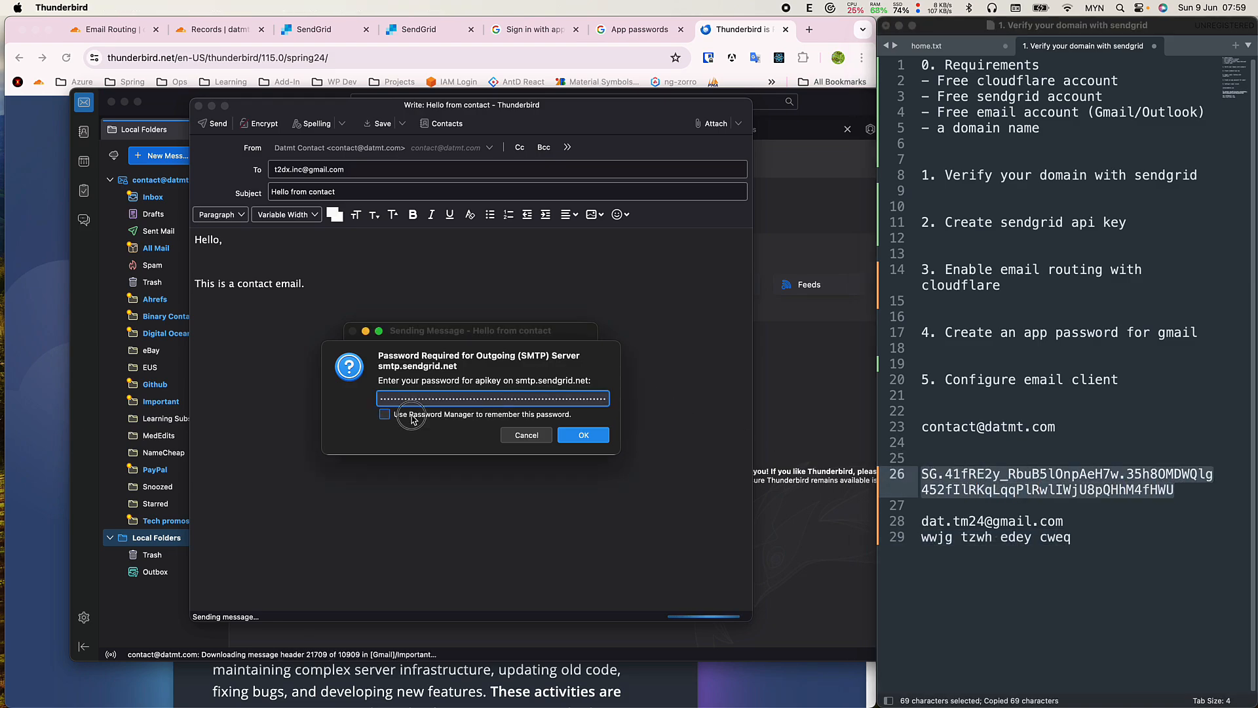
pyautogui.click(583, 435)
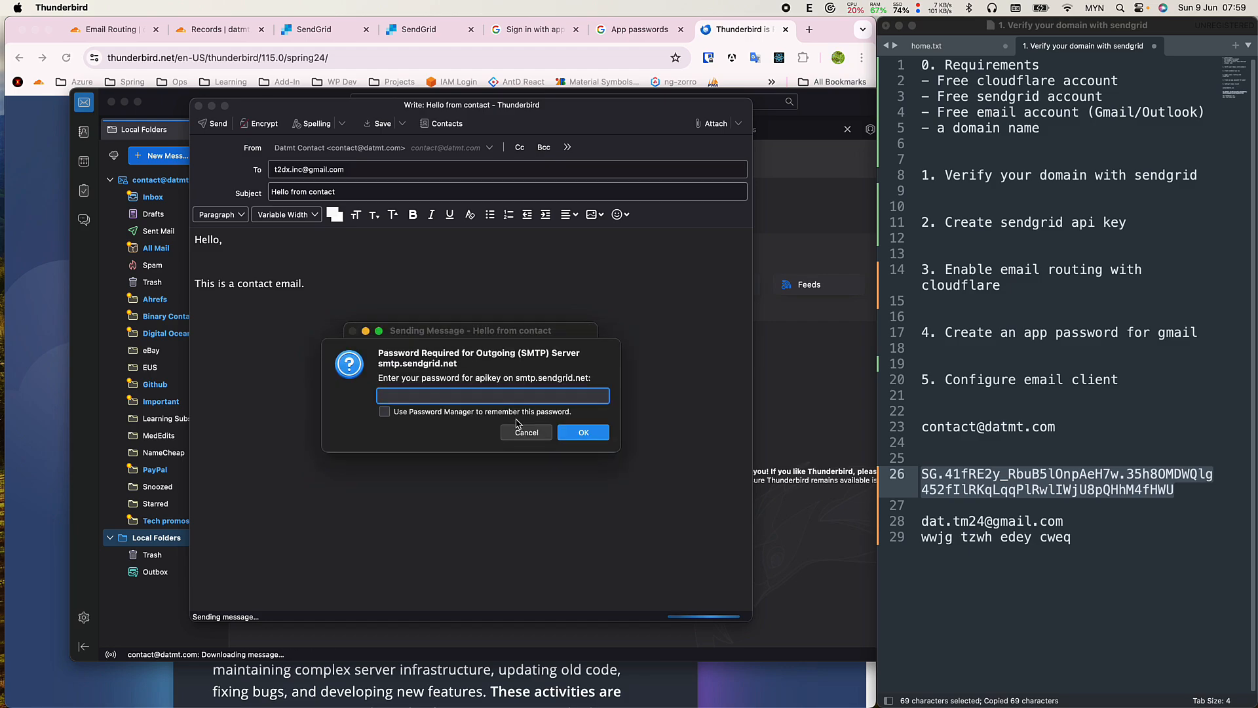
pyautogui.click(433, 413)
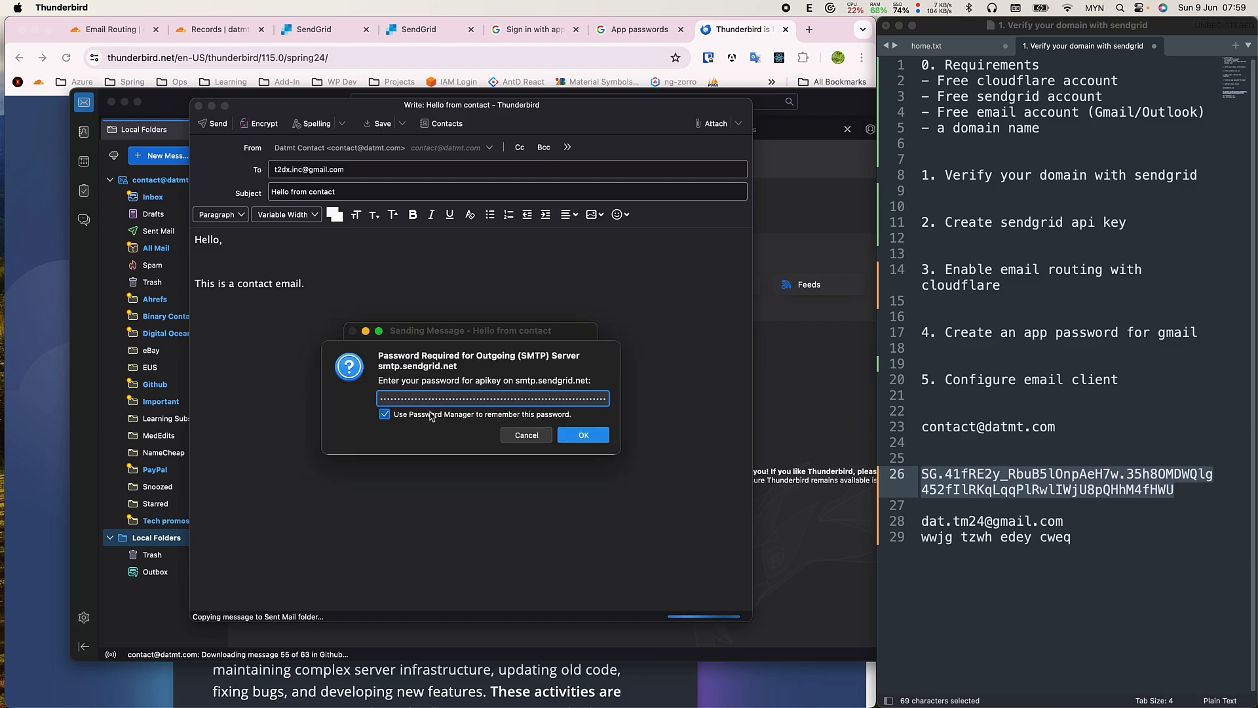
pyautogui.click(584, 435)
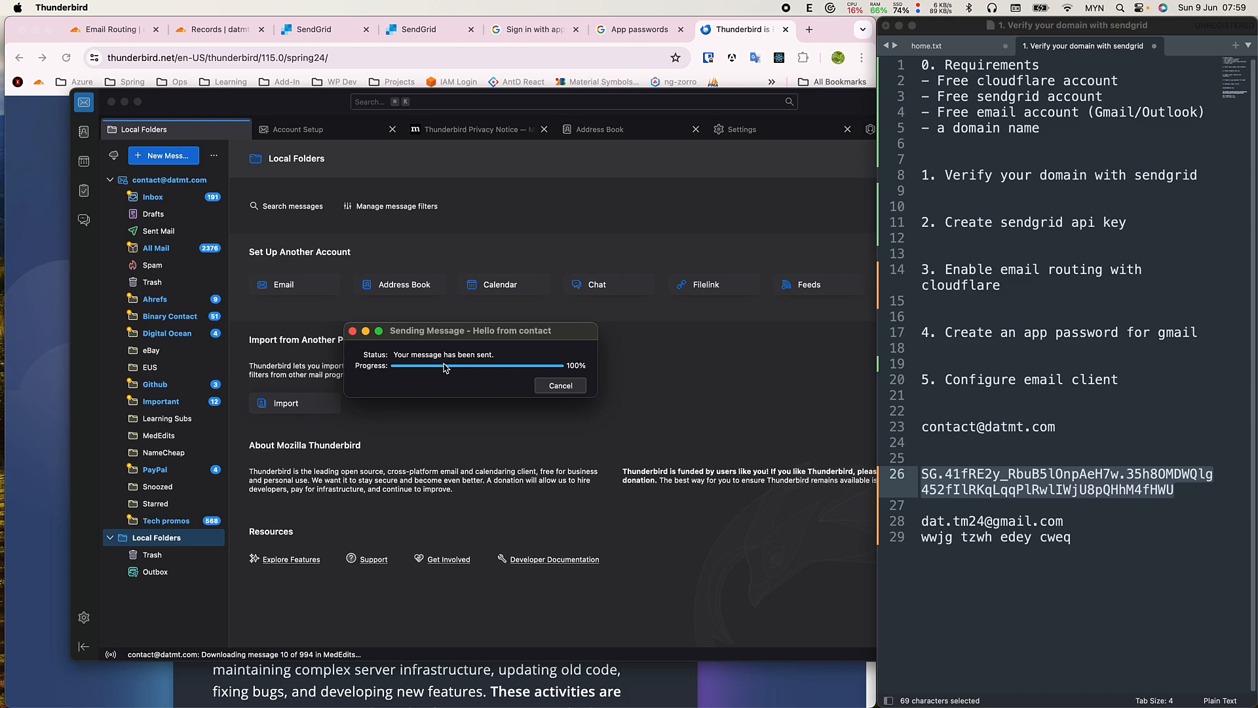
pyautogui.moveTo(443, 338)
pyautogui.mouseDown()
pyautogui.moveTo(600, 337)
pyautogui.moveTo(460, 338)
pyautogui.mouseUp()
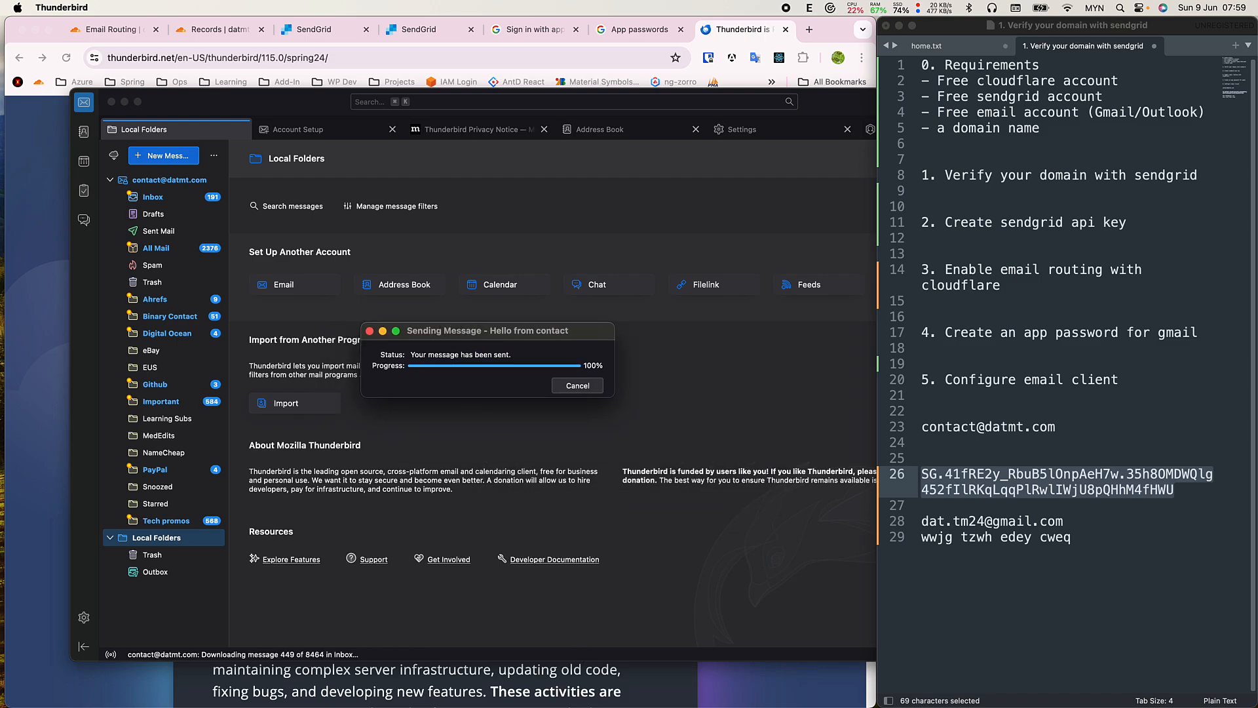
# Open the 'Hello from contact' email in the receiving account's Gmail profile.
pyautogui.press('super+Tab')
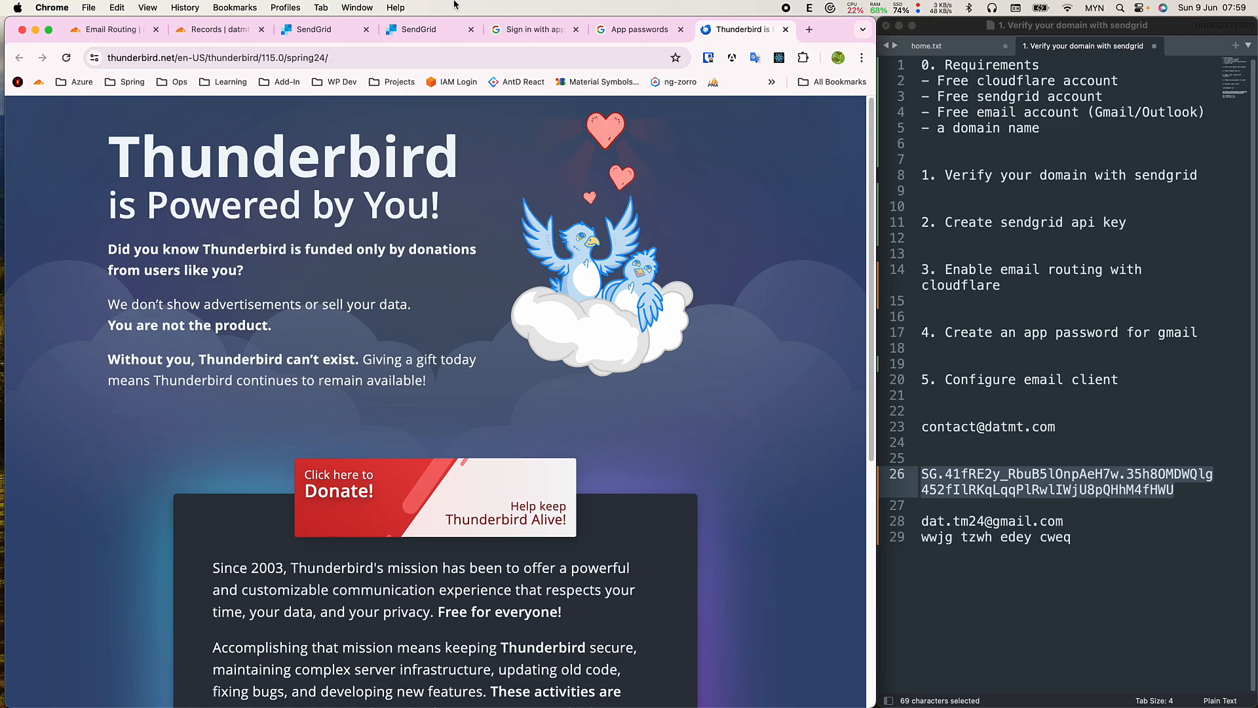
pyautogui.click(285, 8)
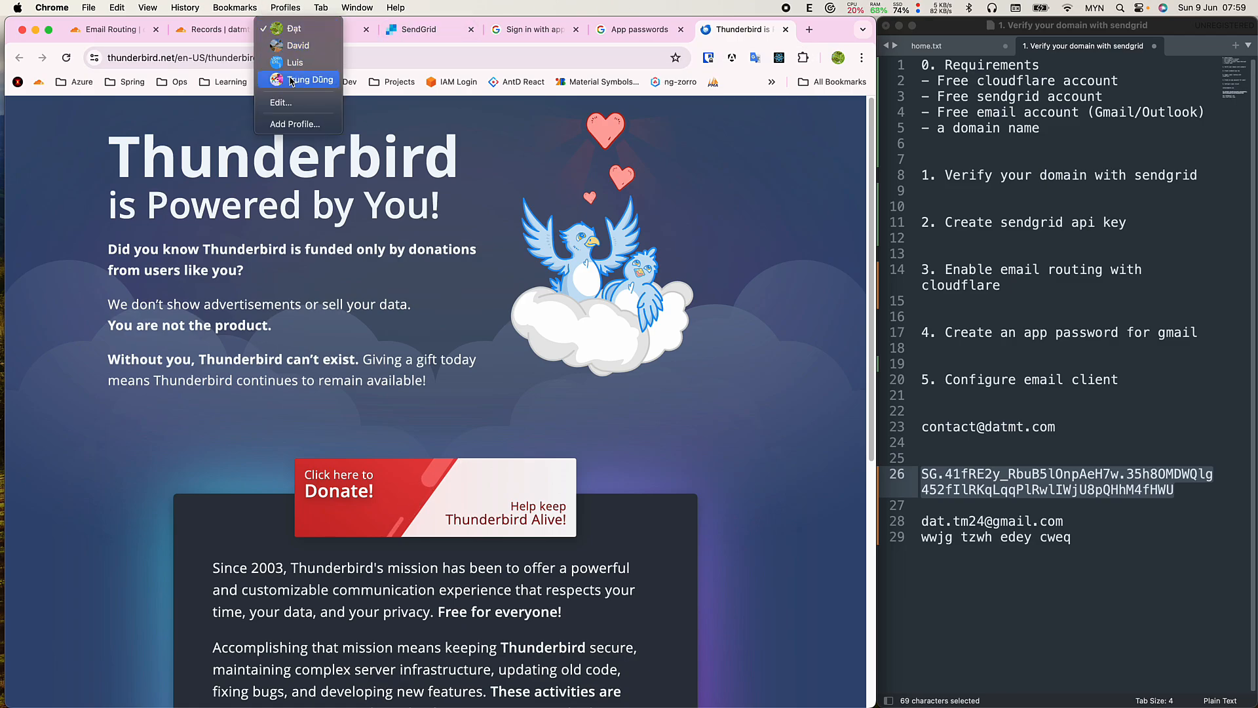
pyautogui.click(293, 79)
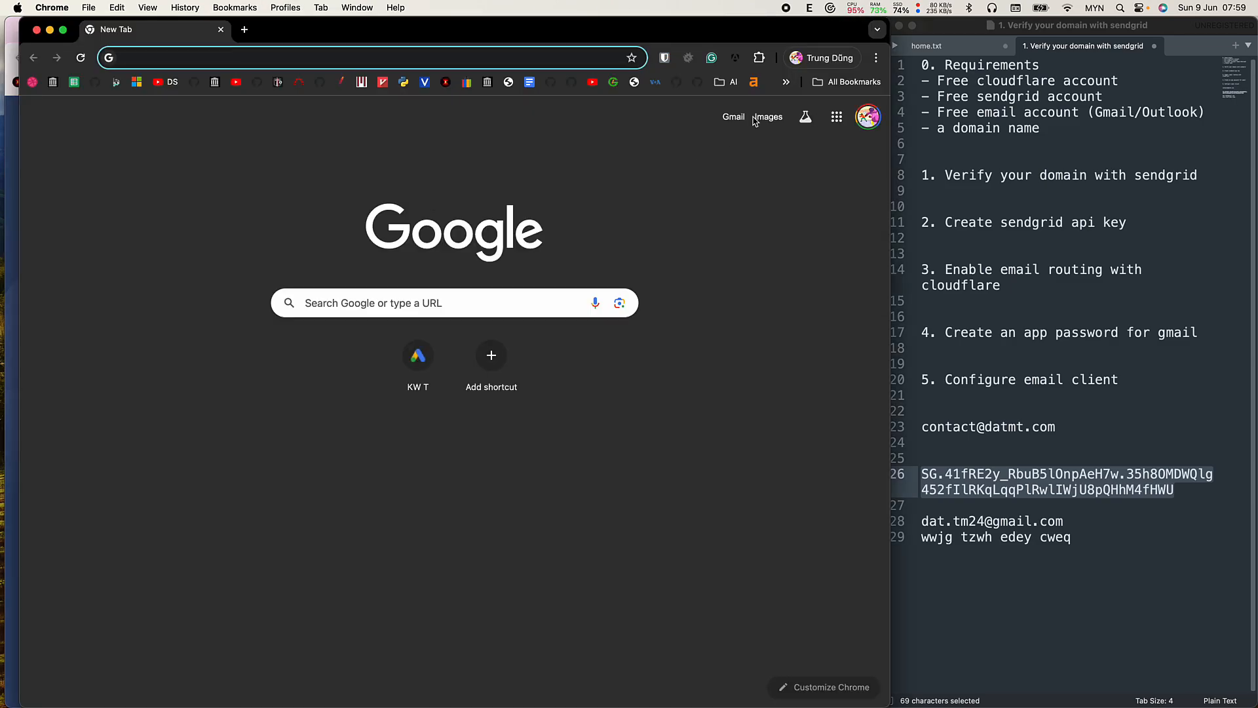
pyautogui.click(733, 117)
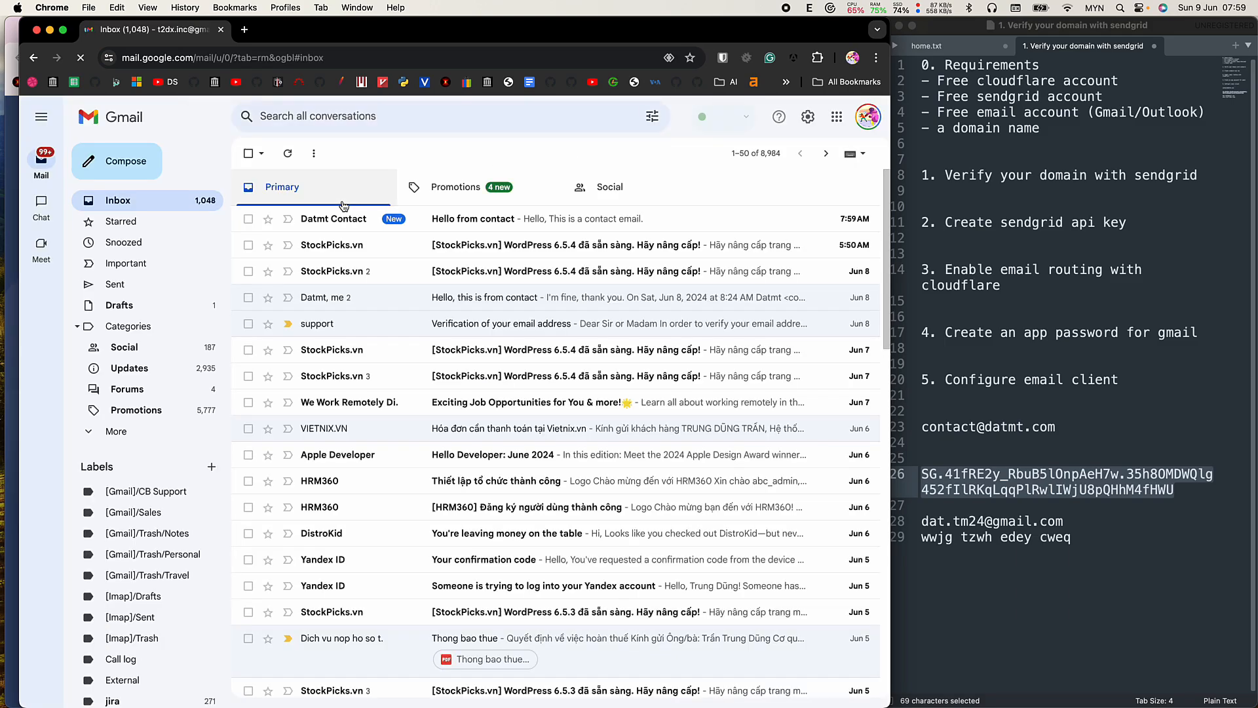
pyautogui.click(343, 219)
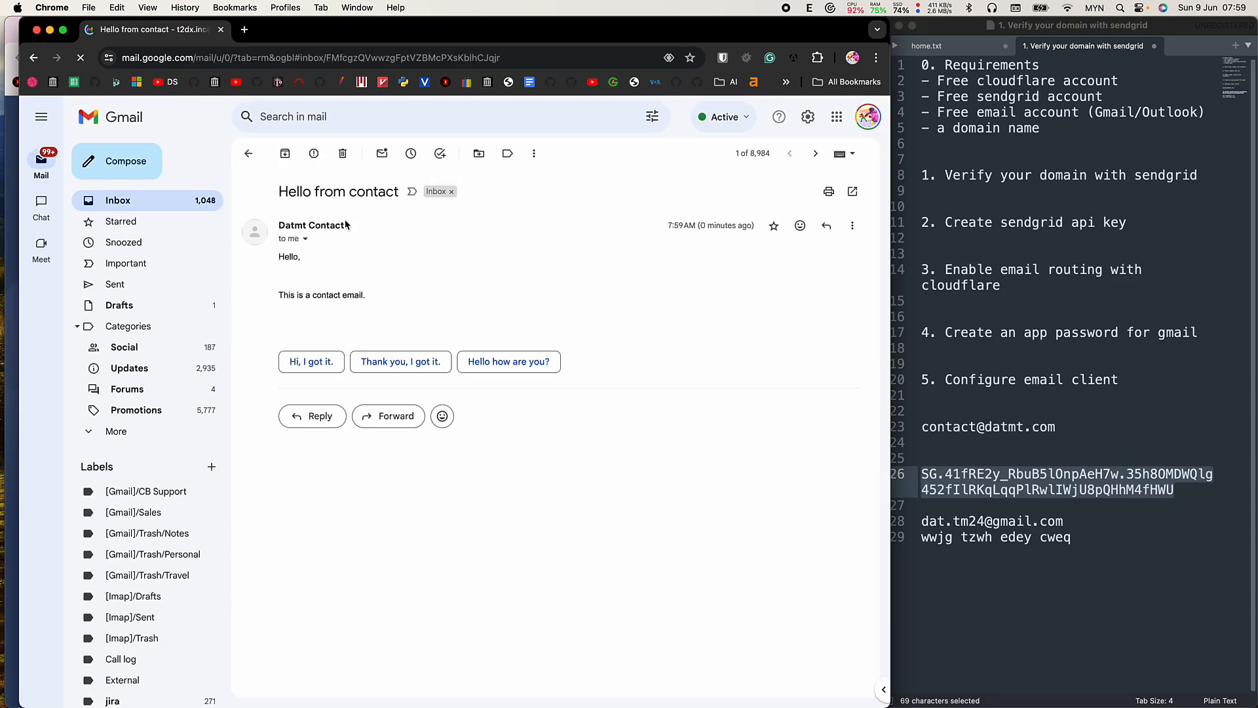
# Check the sender details: mailed-by em645.datmt.com, signed-by datmt.com, standard TLS encryption.
pyautogui.click(305, 239)
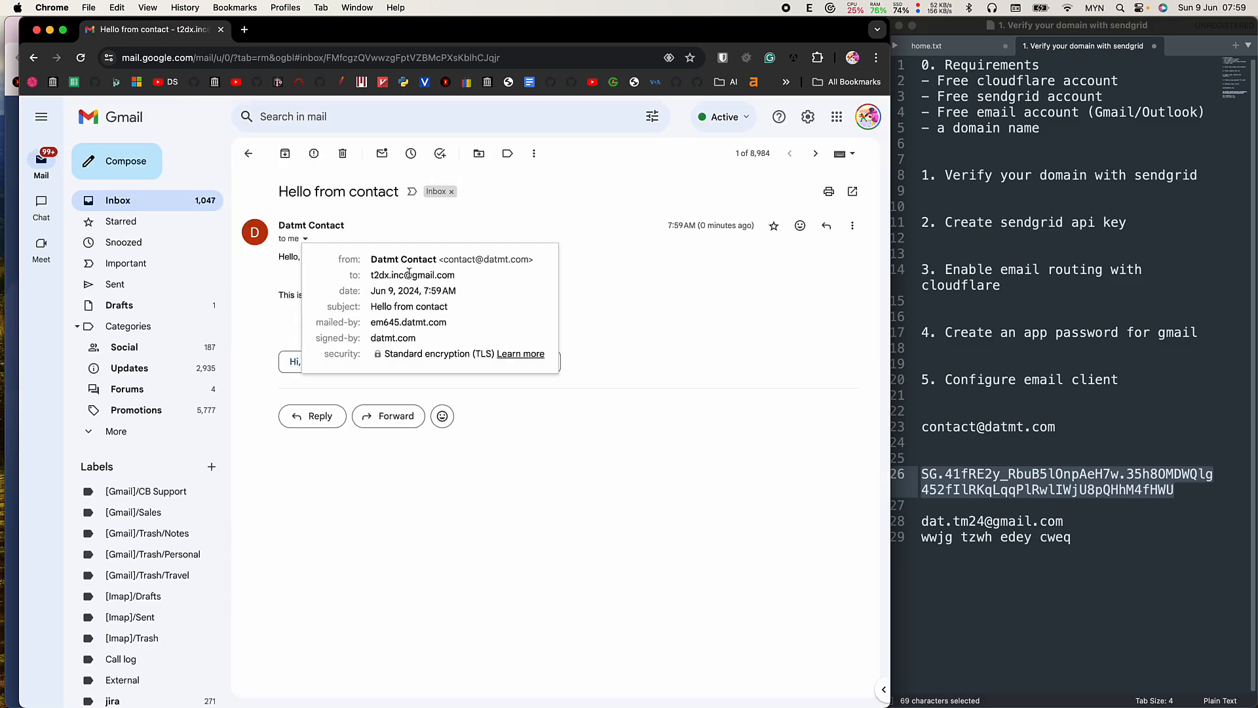
pyautogui.moveTo(437, 259); pyautogui.dragTo(533, 259)
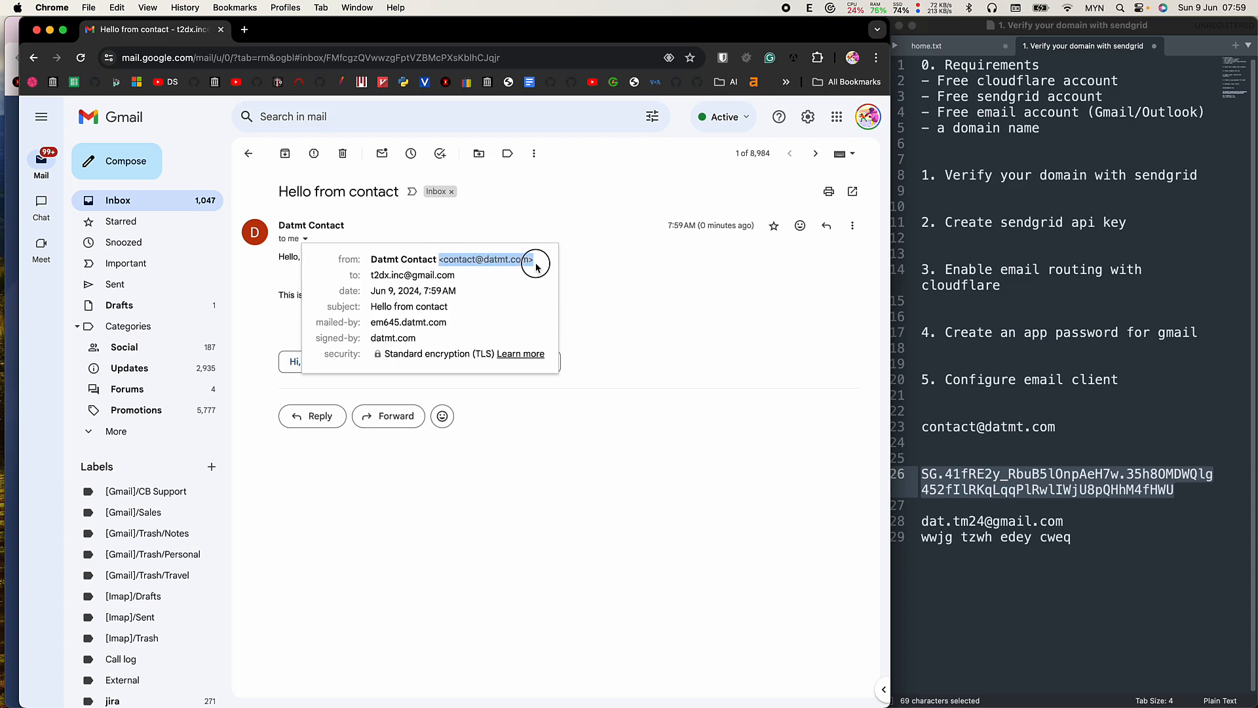
pyautogui.tripleClick(500, 259)
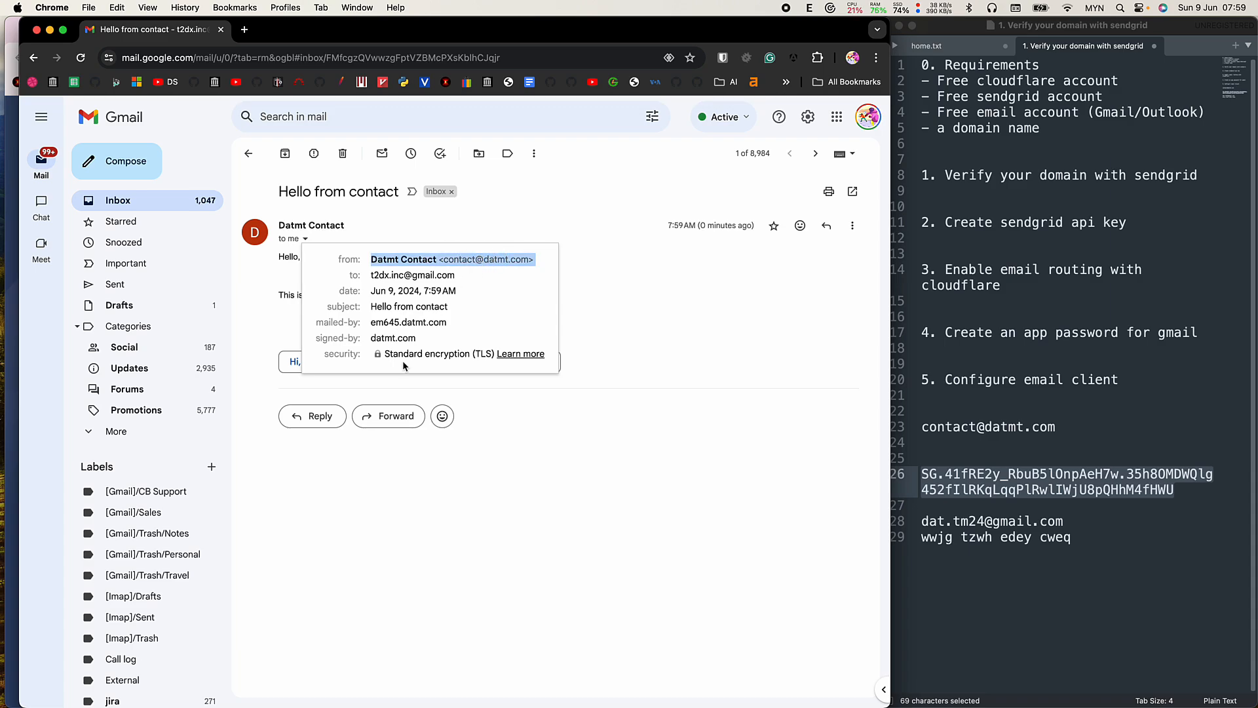
pyautogui.moveTo(430, 338); pyautogui.dragTo(452, 322)
pyautogui.click(384, 322)
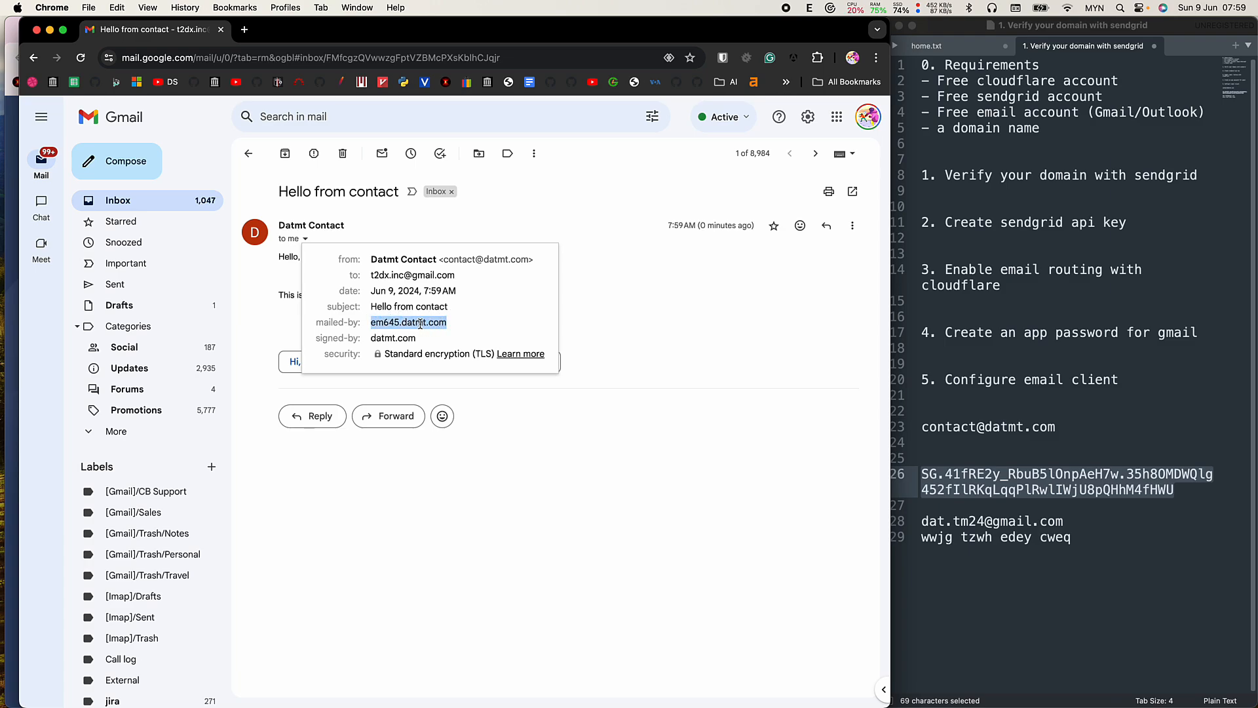
pyautogui.doubleClick(414, 323)
pyautogui.doubleClick(390, 325)
pyautogui.click(390, 321)
pyautogui.moveTo(399, 322); pyautogui.dragTo(349, 292)
pyautogui.click(385, 322)
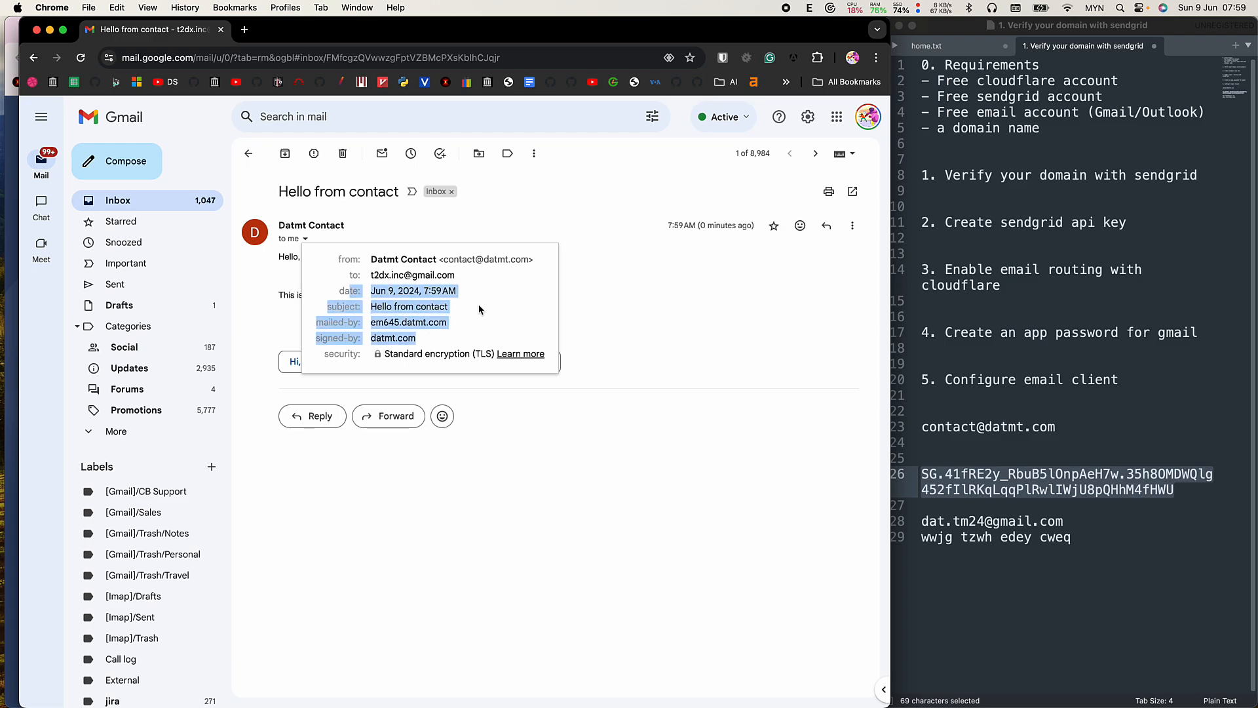
pyautogui.click(480, 311)
pyautogui.click(709, 377)
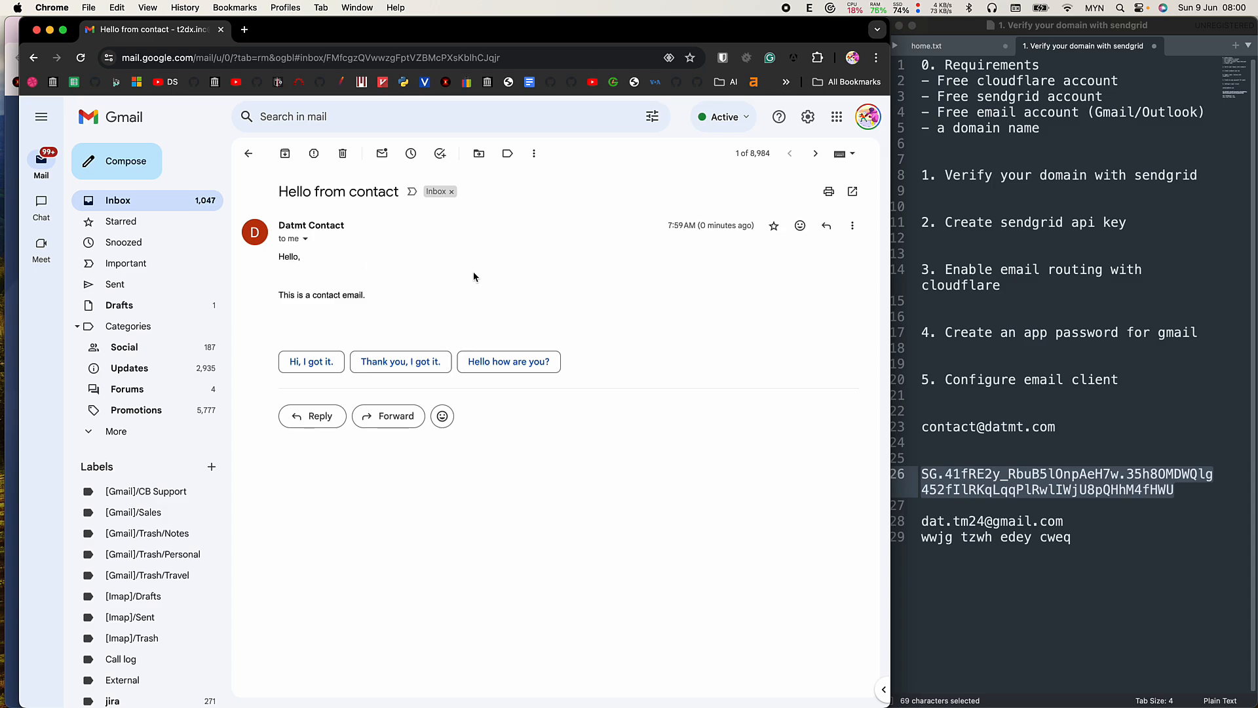
# Reopen the sender details to highlight the sender's address.
pyautogui.click(306, 239)
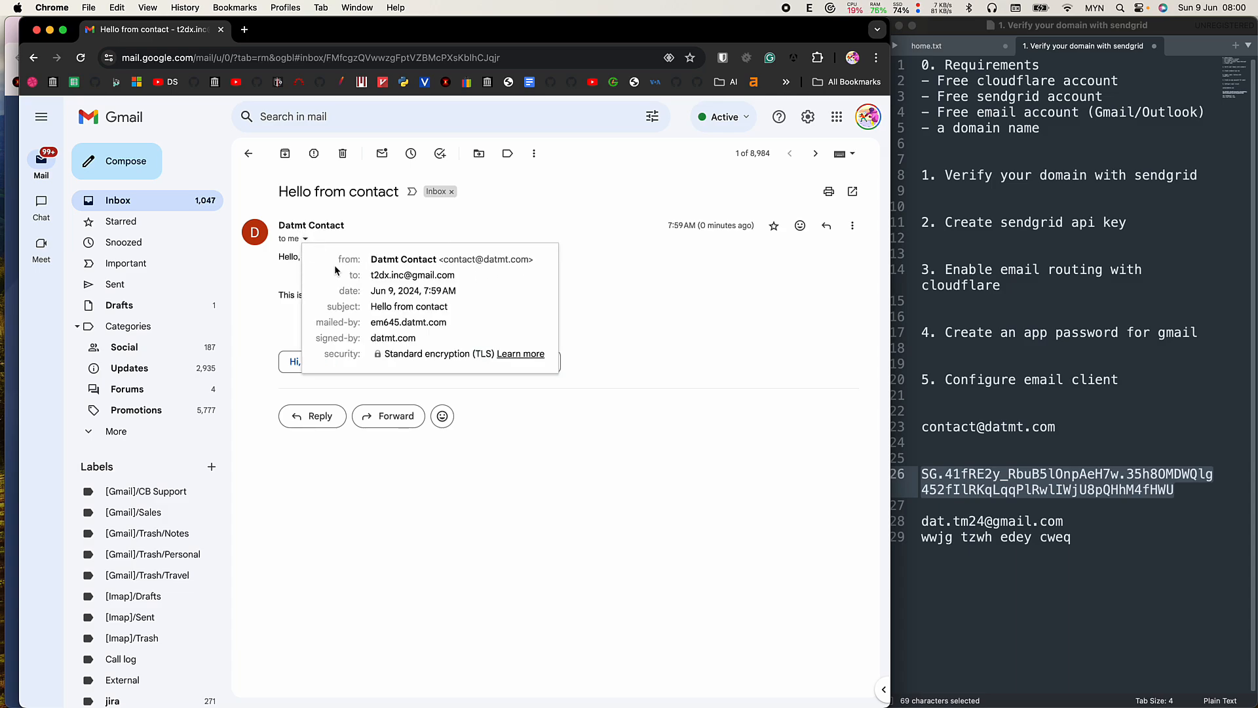
pyautogui.moveTo(439, 258); pyautogui.dragTo(539, 266)
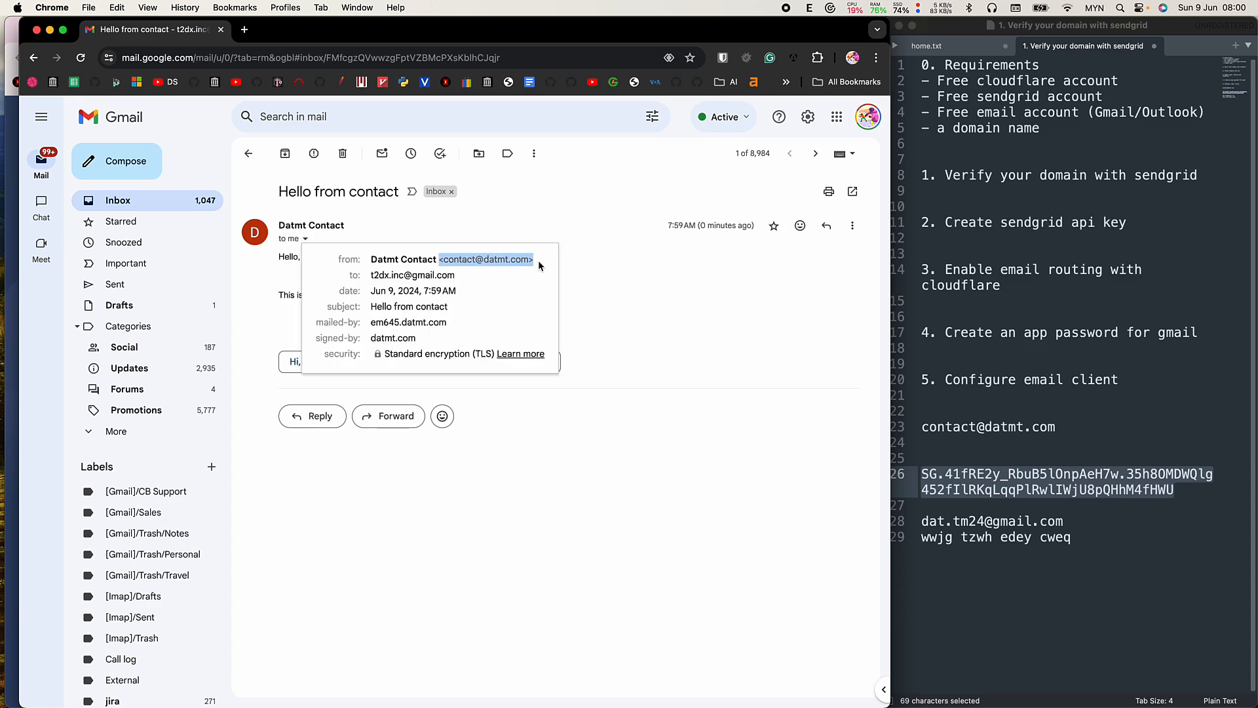
pyautogui.click(649, 324)
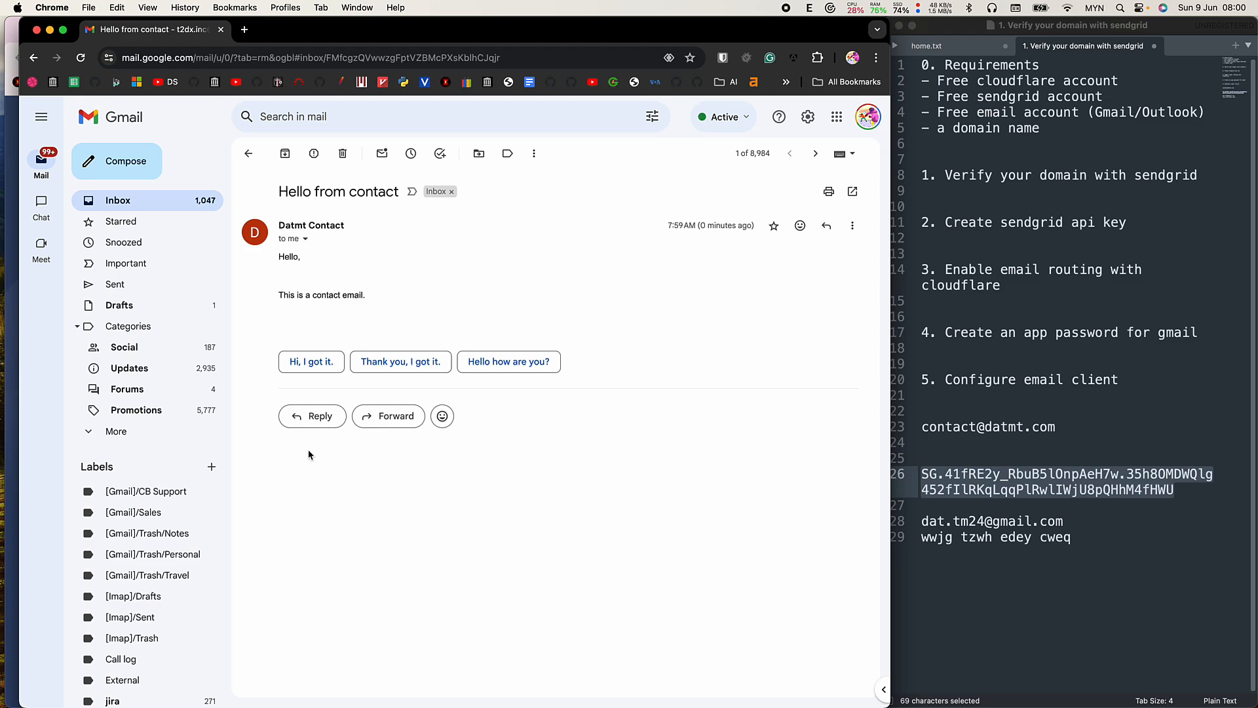
# Reply "I'm fine" to the 'Hello from contact' email and send it.
pyautogui.click(318, 420)
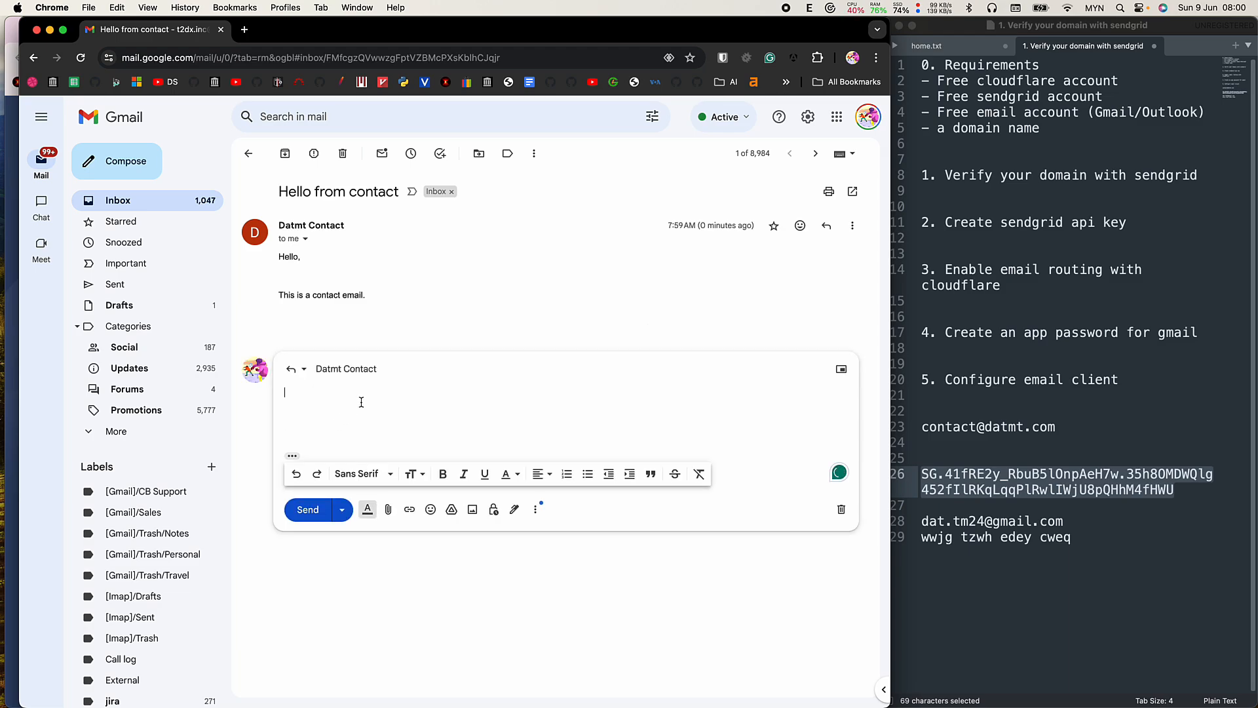
pyautogui.write("I'm fine")
pyautogui.click(381, 589)
pyautogui.click(310, 510)
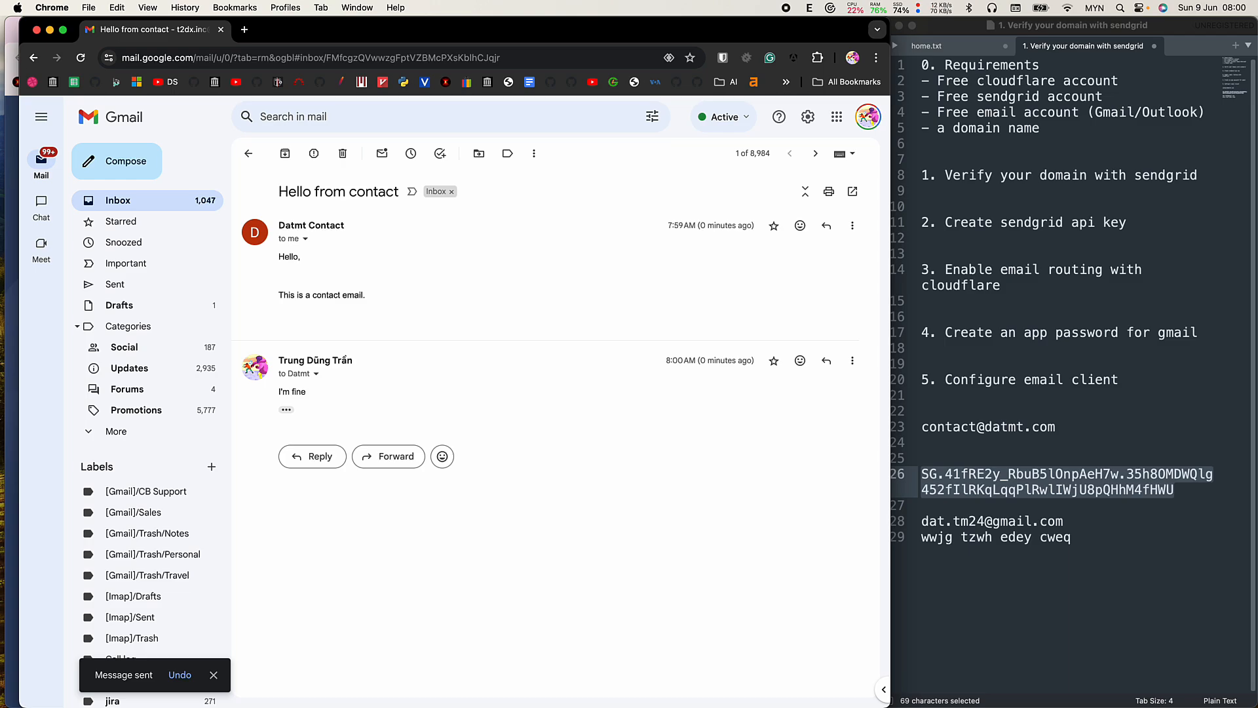
pyautogui.press('super+Tab')
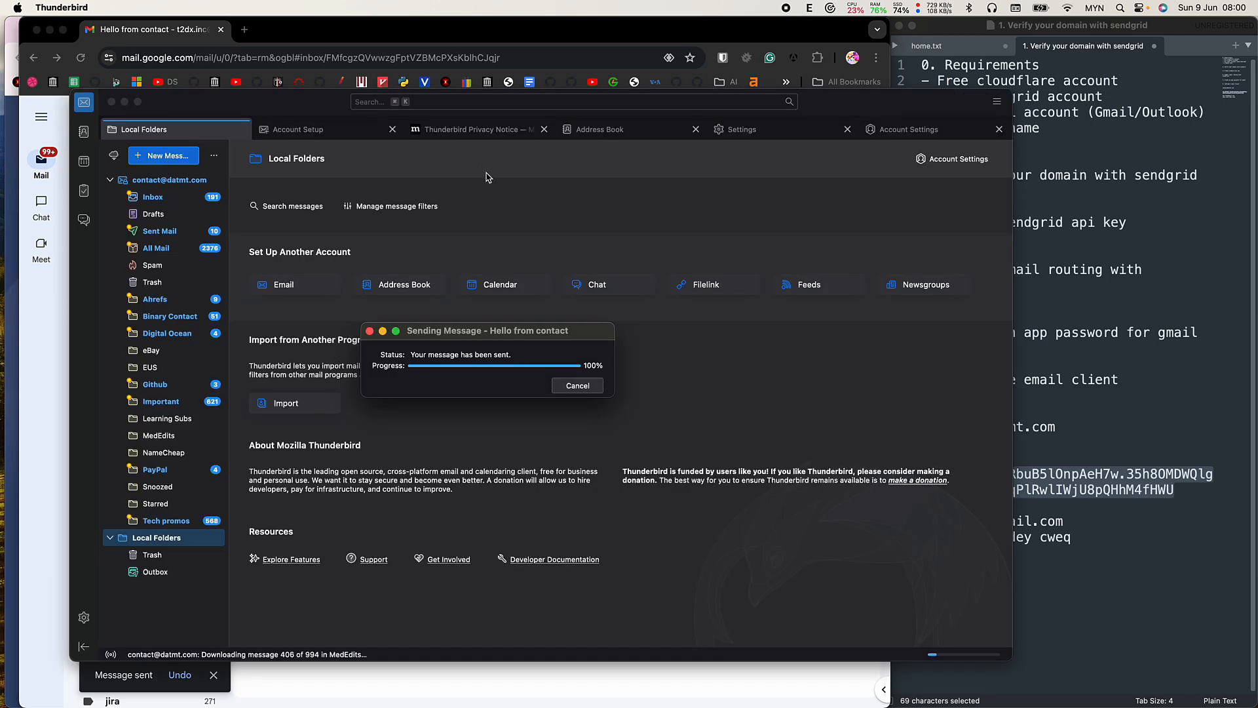
# Dismiss the sending window and open the 'Hello from contact' conversation from the Inbox.
pyautogui.click(578, 388)
pyautogui.click(183, 199)
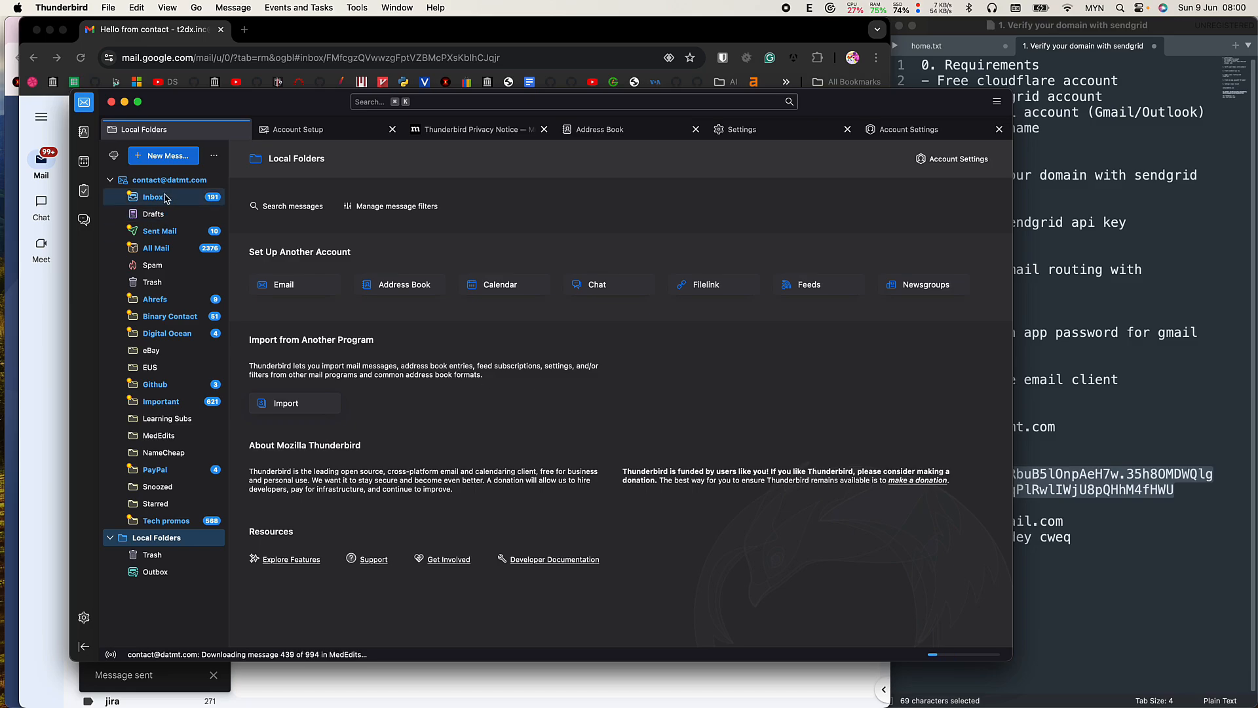
pyautogui.scroll(20, 460, 254)
pyautogui.scroll(-5, 477, 289)
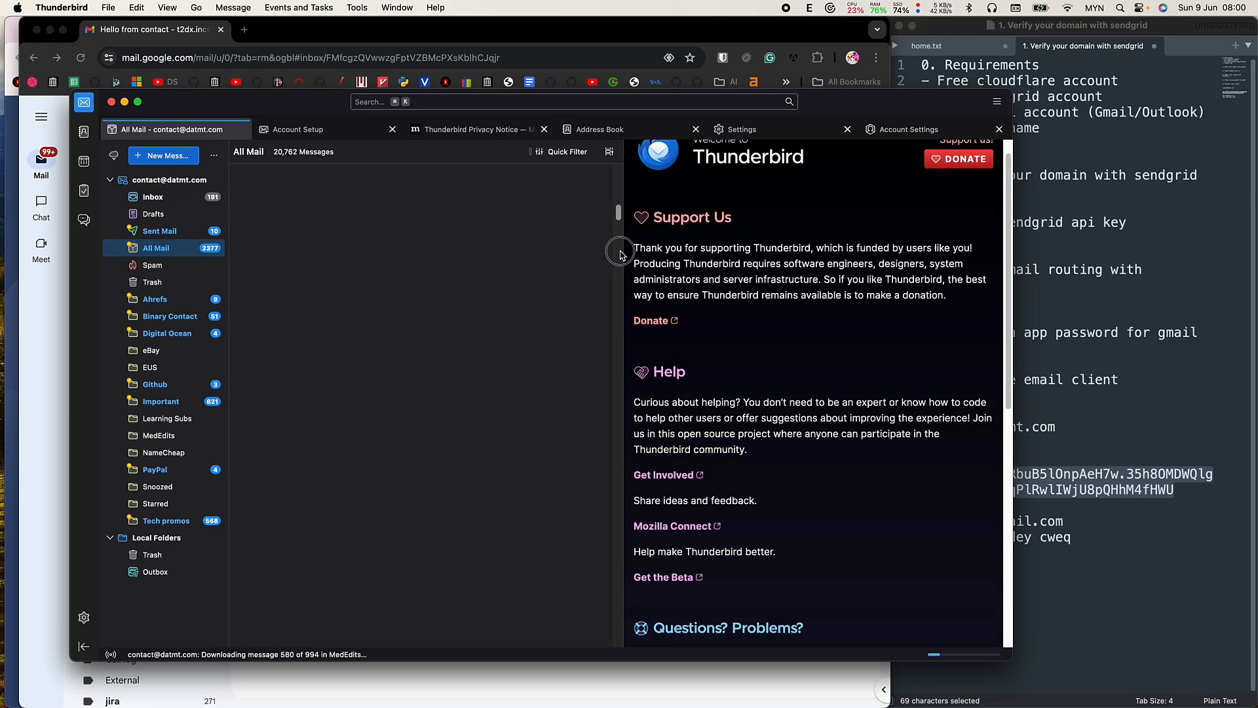
pyautogui.moveTo(620, 254); pyautogui.dragTo(607, 684)
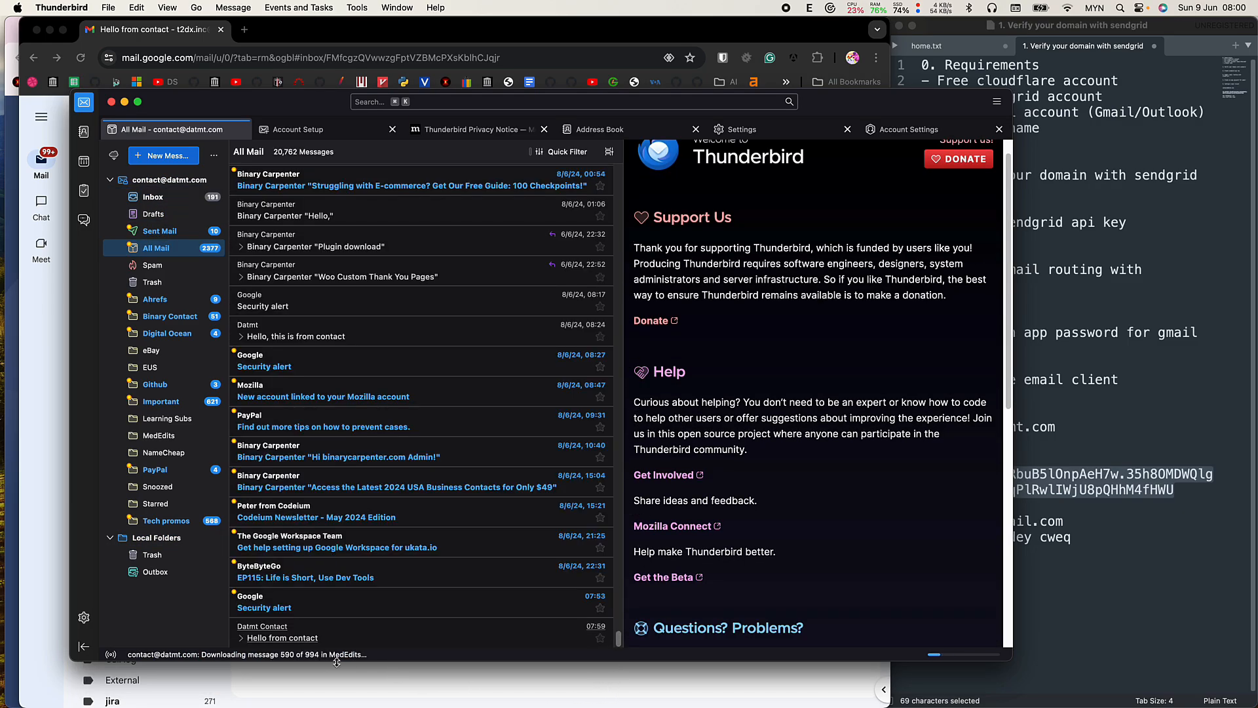
pyautogui.doubleClick(283, 640)
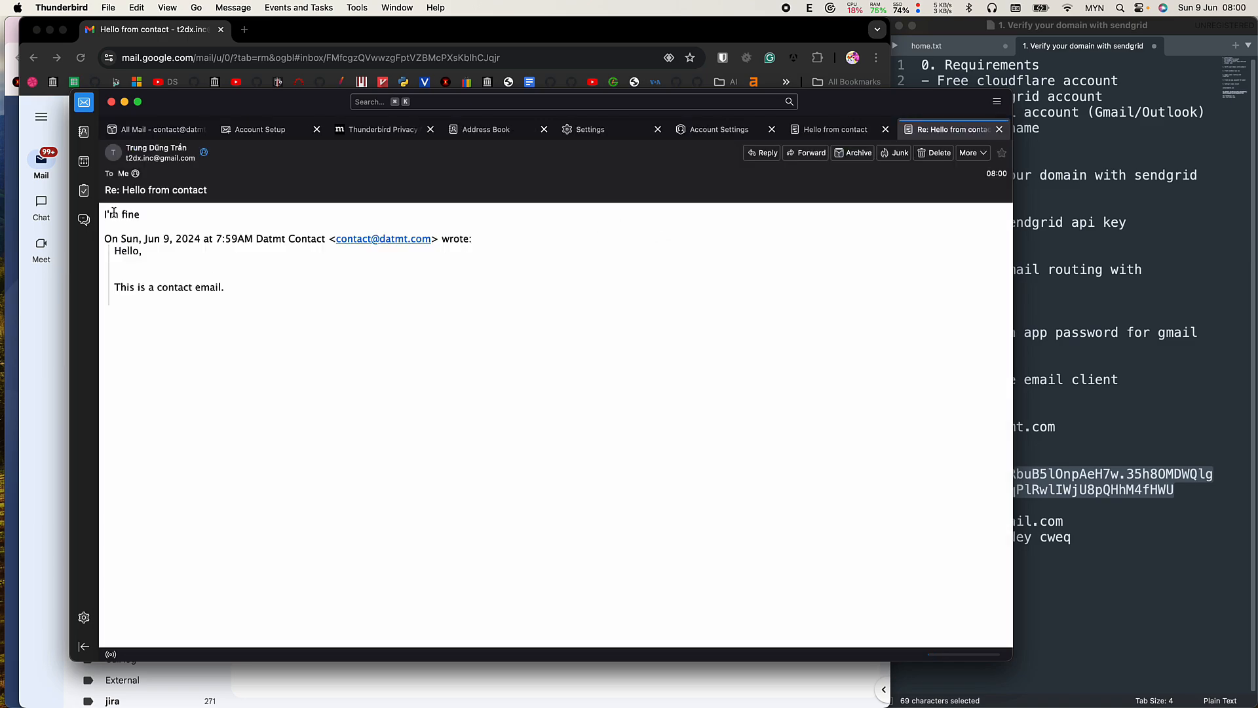
# Review the reply, "I'm fine" above the quoted original message.
pyautogui.moveTo(109, 214); pyautogui.dragTo(202, 214)
pyautogui.click(202, 214)
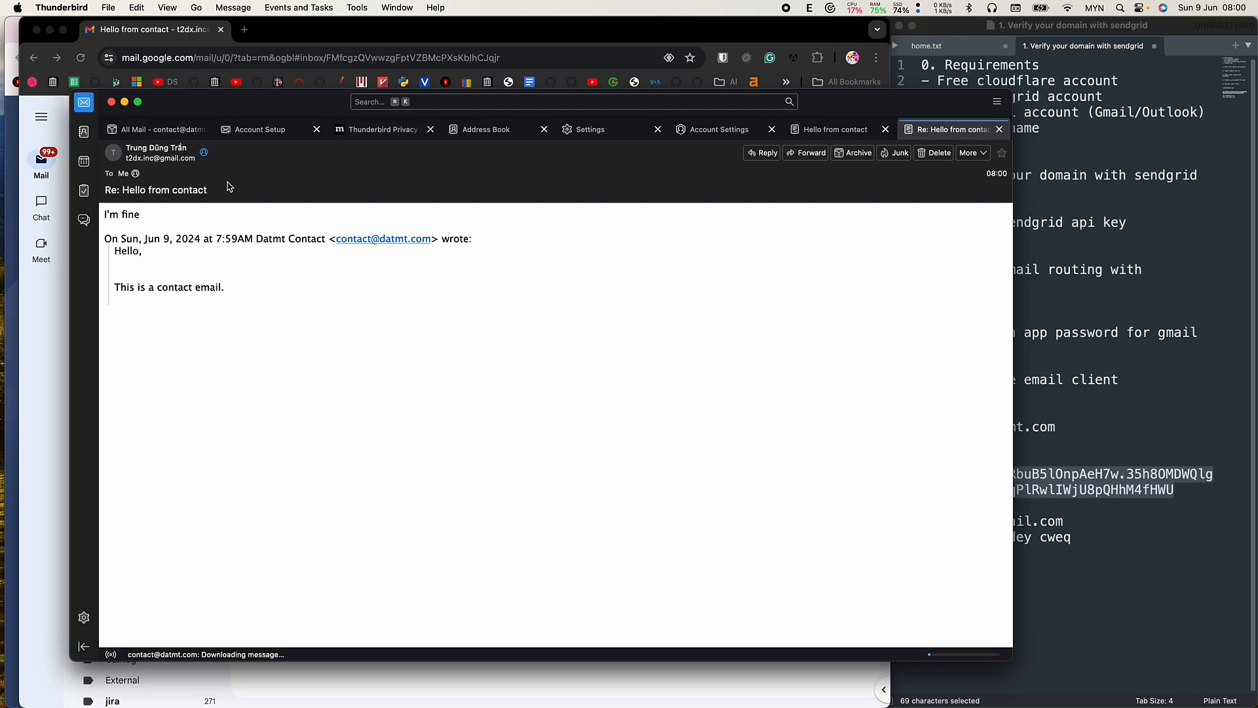
pyautogui.click(119, 160)
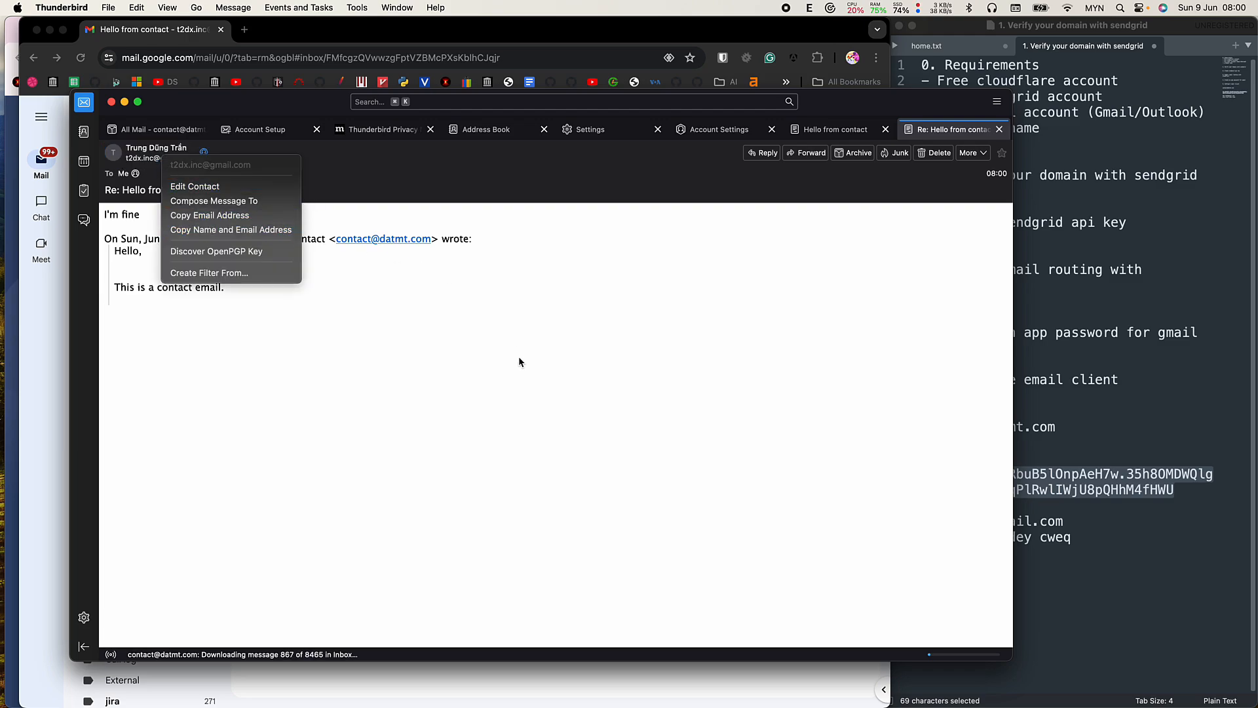
pyautogui.click(206, 221)
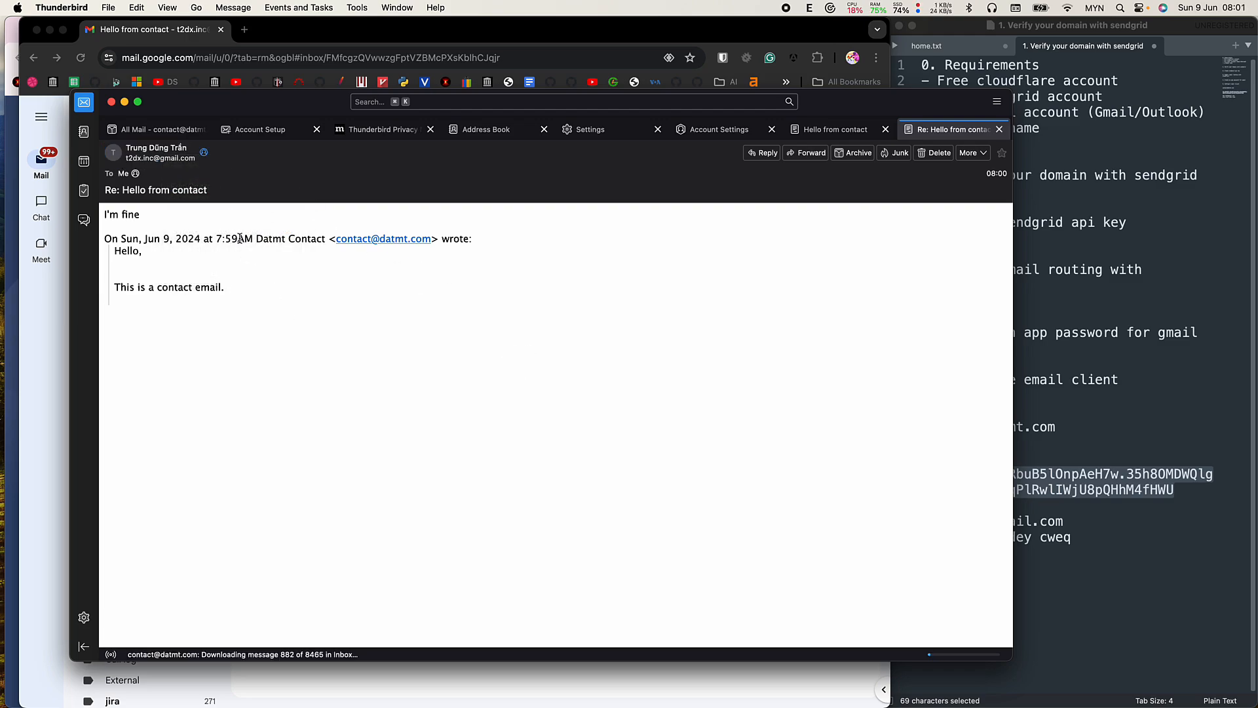
pyautogui.moveTo(309, 386); pyautogui.dragTo(82, 216)
pyautogui.click(355, 369)
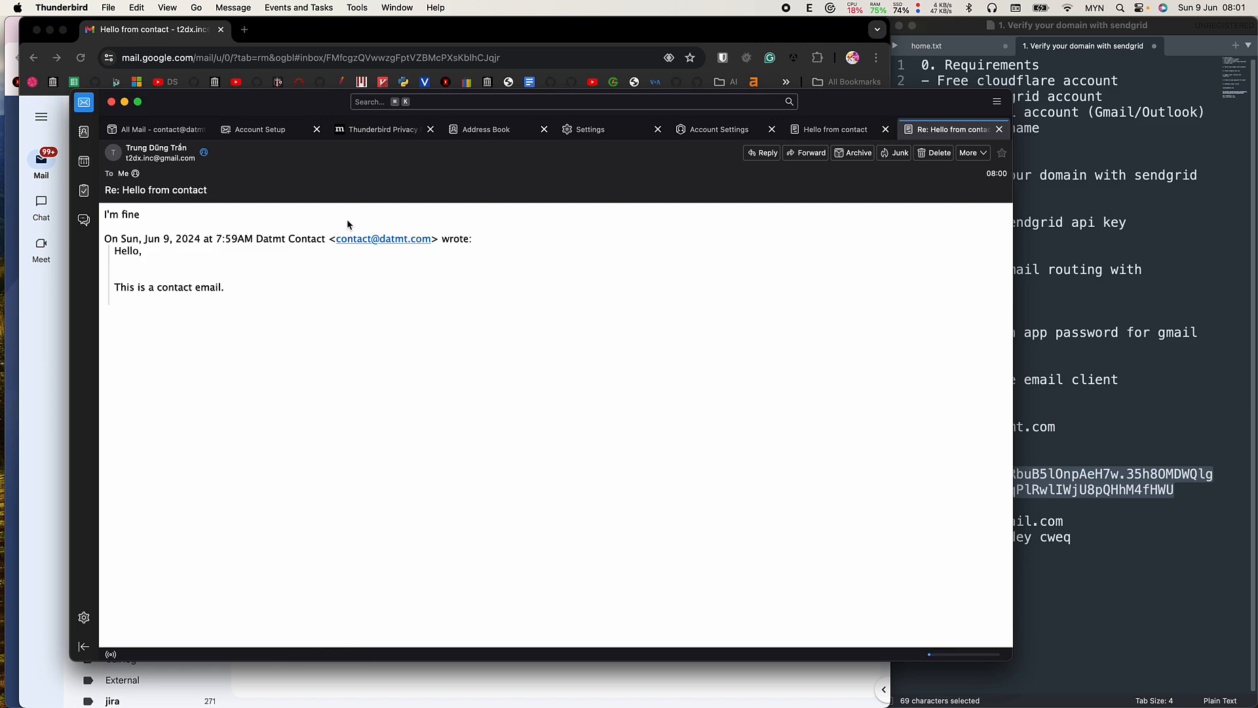